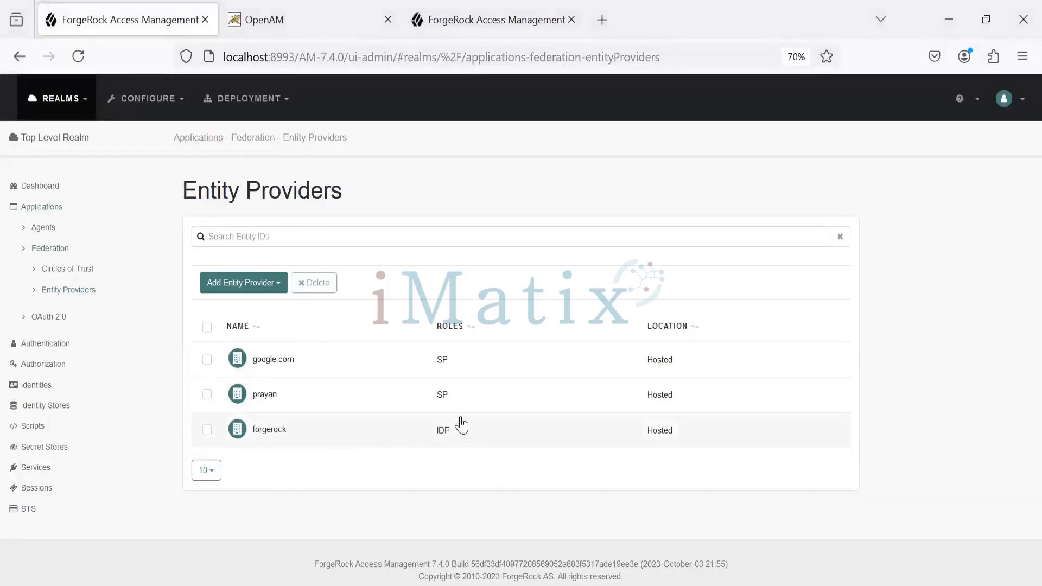
Open the hosted forgerock identity provider and review its assertion content: signing, encryption, NameID format, NameID value map and authentication context
{"action": "left_click", "coordinate": [279, 433]}
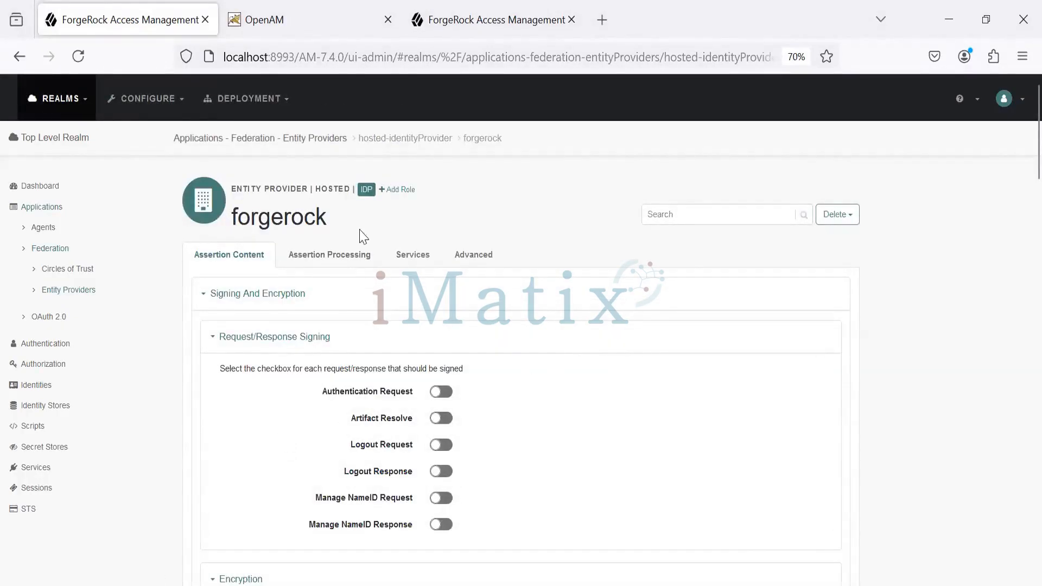
{"action": "scroll", "coordinate": [686, 300], "scroll_direction": "down", "scroll_amount": 7}
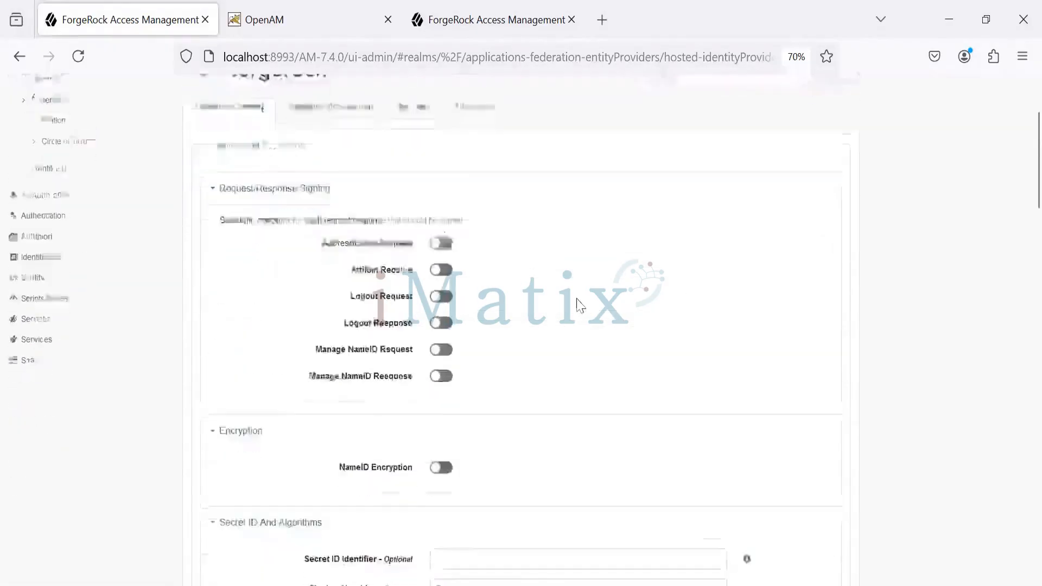
{"action": "scroll", "coordinate": [587, 288], "scroll_direction": "down", "scroll_amount": 3}
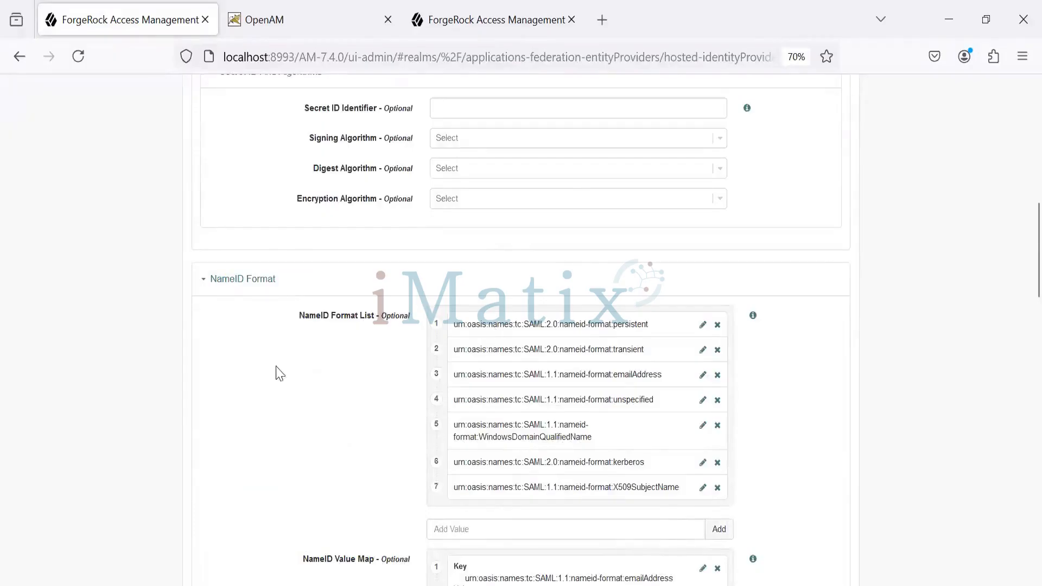
{"action": "scroll", "coordinate": [356, 385], "scroll_direction": "down", "scroll_amount": 2}
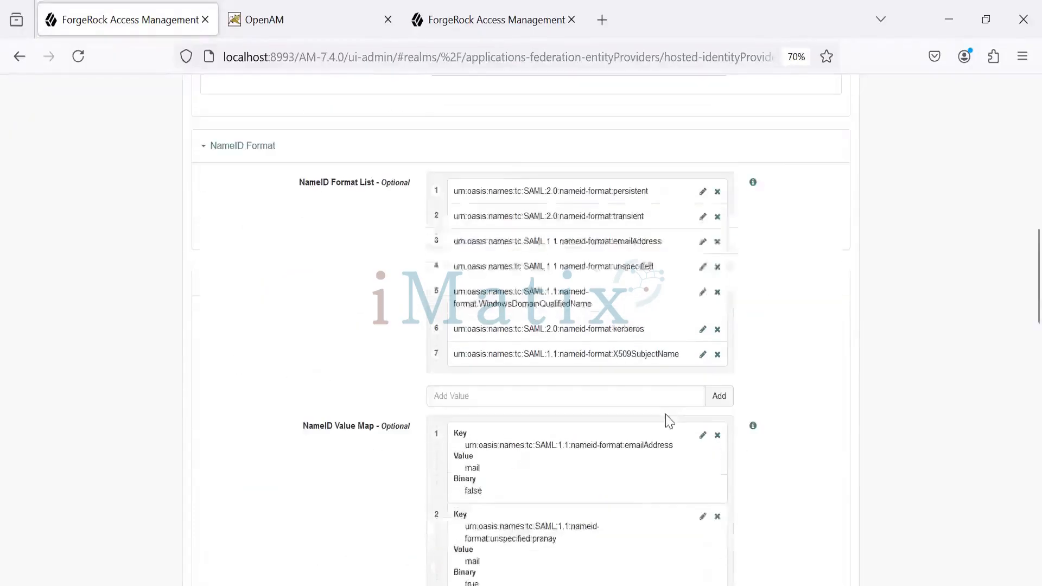
{"action": "scroll", "coordinate": [353, 445], "scroll_direction": "down", "scroll_amount": 1}
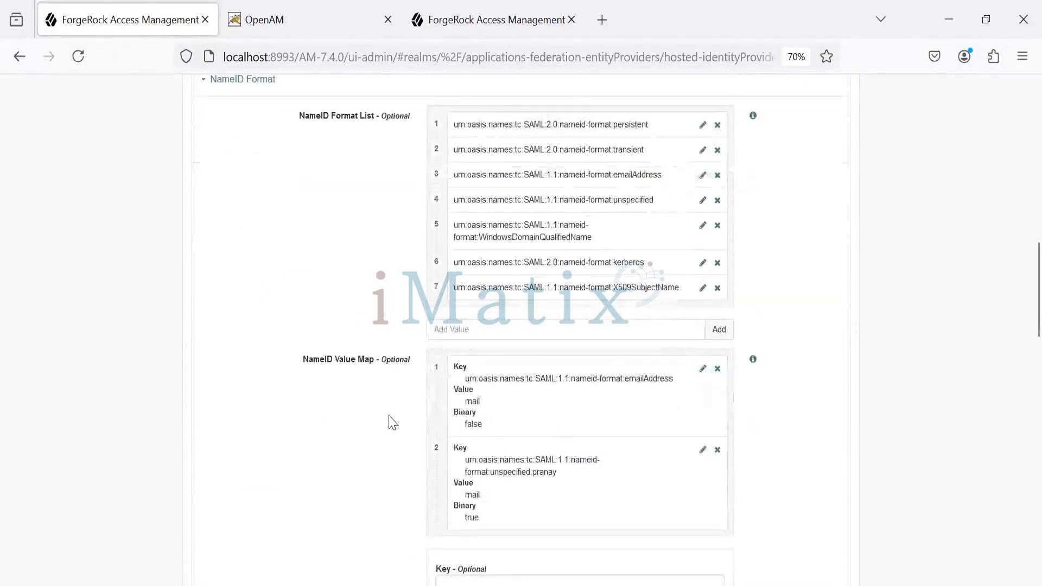
{"action": "scroll", "coordinate": [303, 395], "scroll_direction": "down", "scroll_amount": 7}
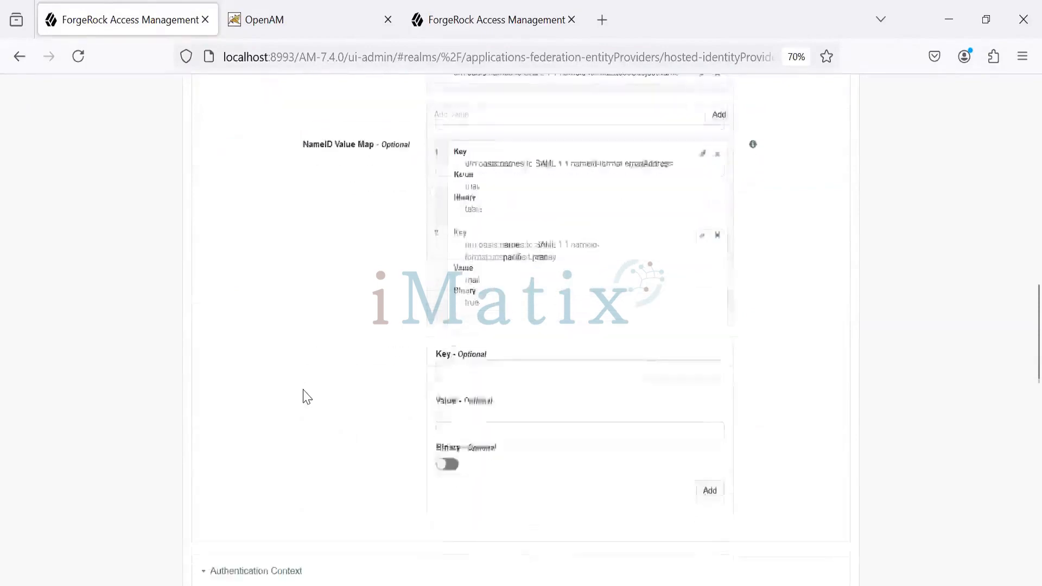
{"action": "scroll", "coordinate": [316, 410], "scroll_direction": "down", "scroll_amount": 8}
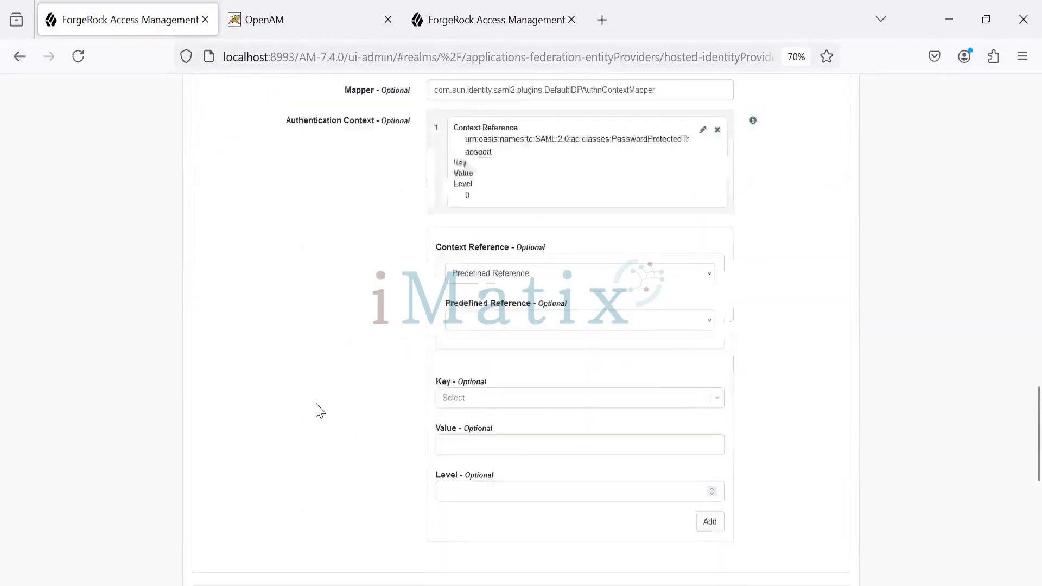
{"action": "scroll", "coordinate": [311, 405], "scroll_direction": "up", "scroll_amount": 20}
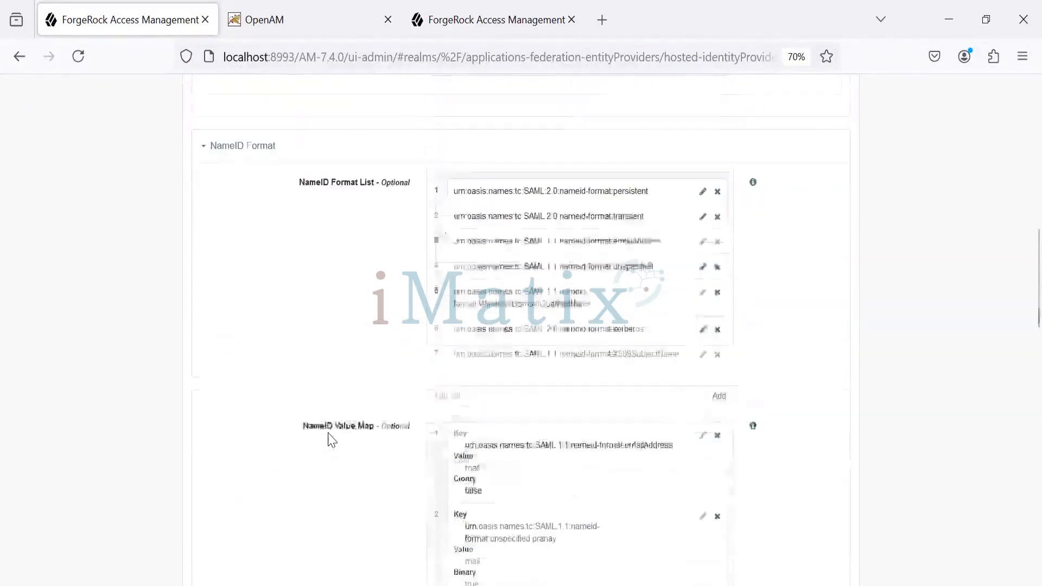
Examine the forgerock provider's assertion processing settings, including the attribute mapper and account mapper
{"action": "left_click", "coordinate": [344, 262]}
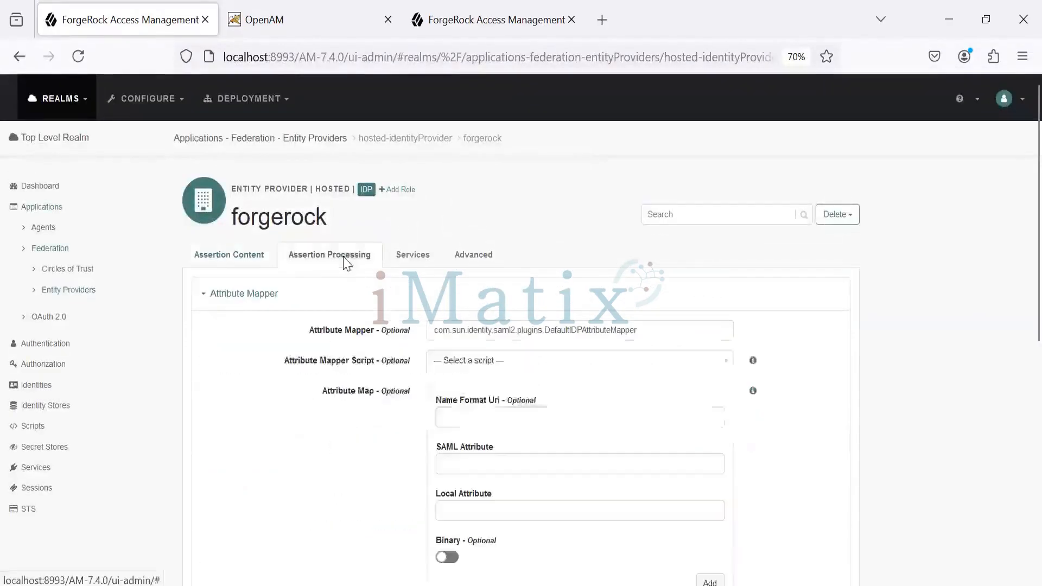
{"action": "scroll", "coordinate": [245, 395], "scroll_direction": "down", "scroll_amount": 7}
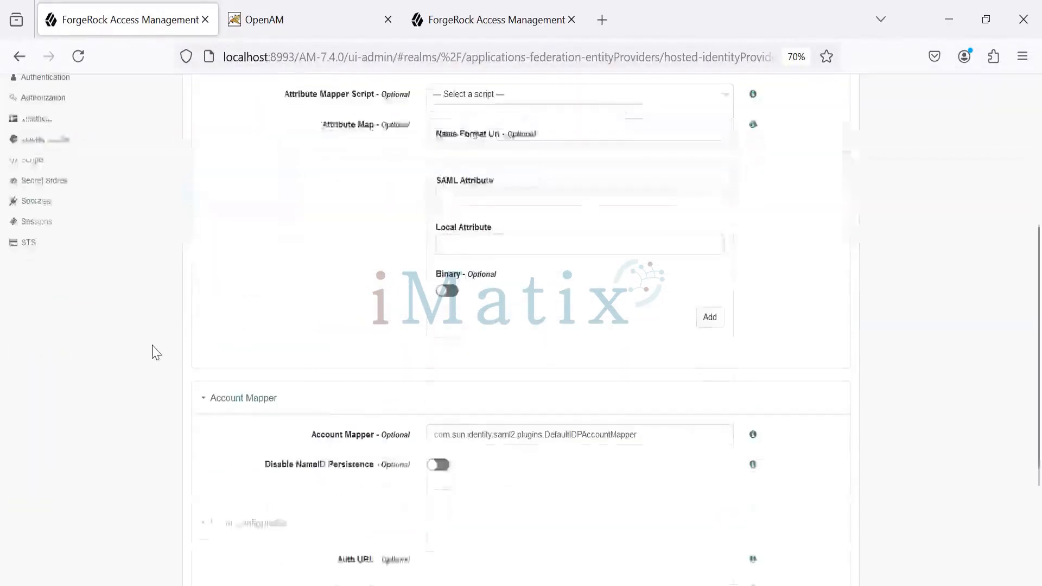
{"action": "scroll", "coordinate": [307, 377], "scroll_direction": "up", "scroll_amount": 7}
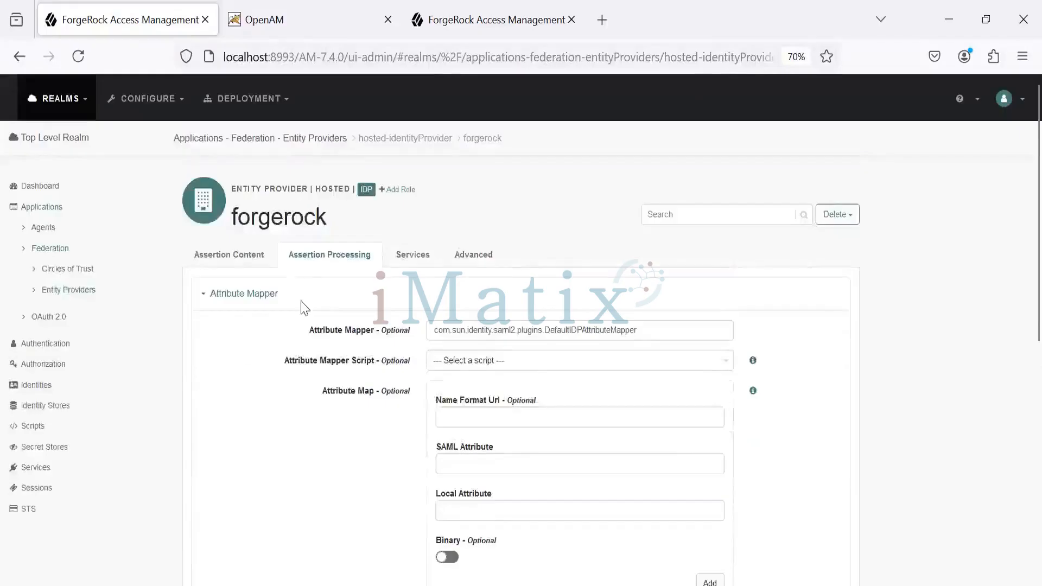
Examine the forgerock provider's services: meta alias, artifact resolution, single logout, single sign-on, NameID mapping and assertion ID request bindings
{"action": "left_click", "coordinate": [413, 256]}
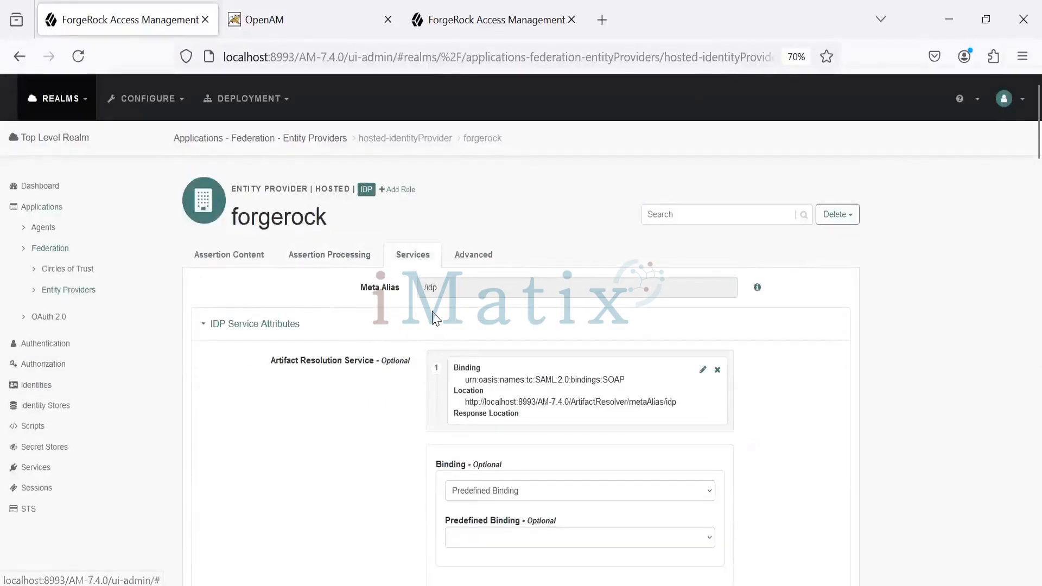
{"action": "left_click_drag", "start_coordinate": [438, 287], "coordinate": [418, 283]}
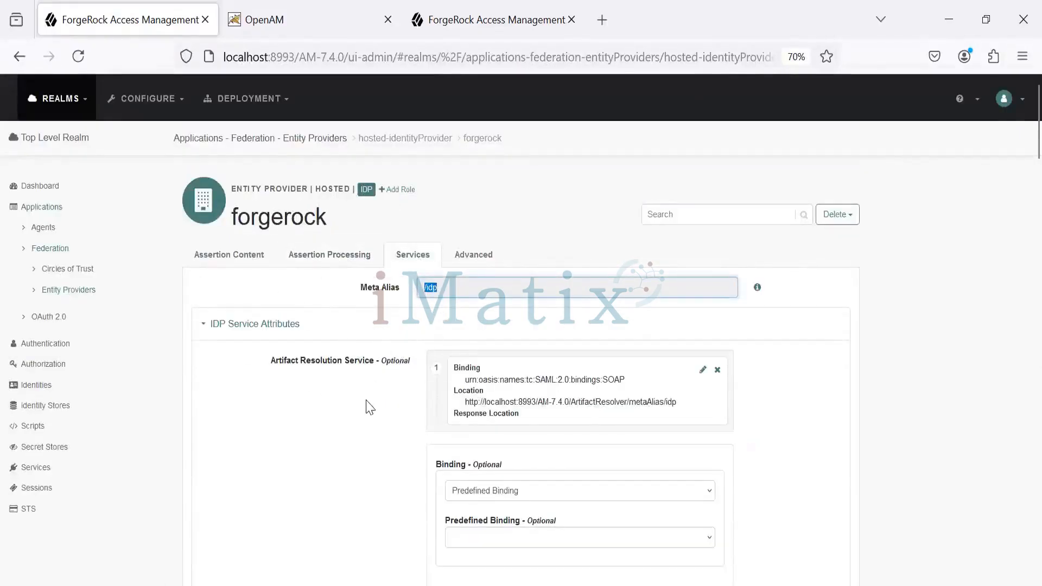
{"action": "scroll", "coordinate": [374, 455], "scroll_direction": "down", "scroll_amount": 10}
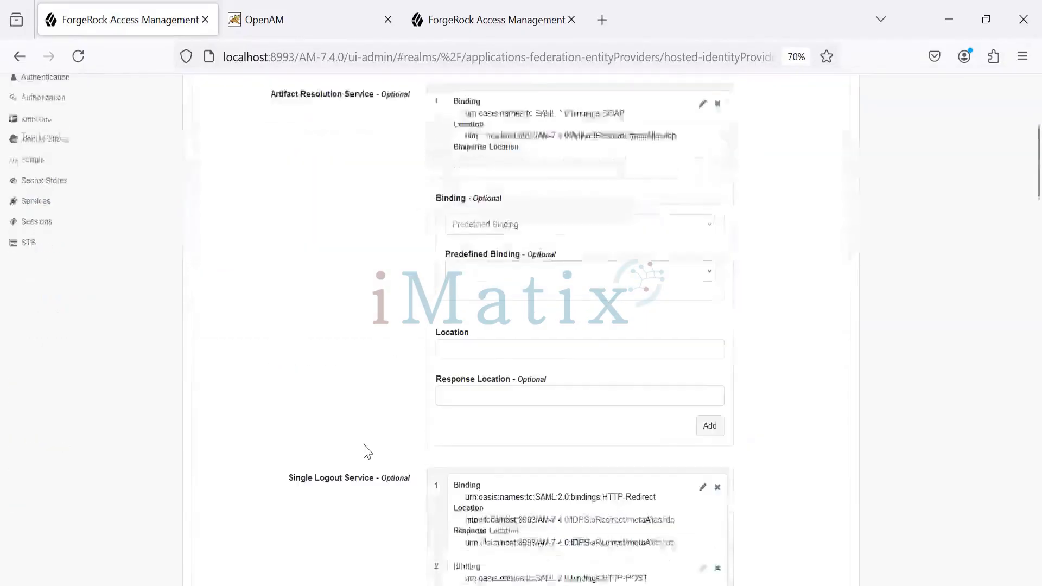
{"action": "scroll", "coordinate": [367, 451], "scroll_direction": "up", "scroll_amount": 3}
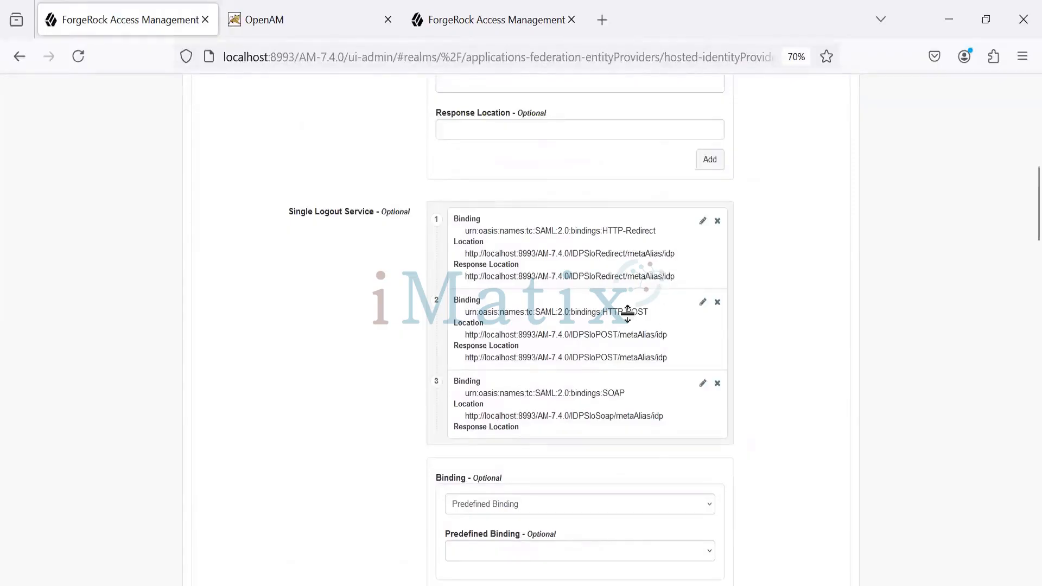
{"action": "scroll", "coordinate": [315, 337], "scroll_direction": "down", "scroll_amount": 5}
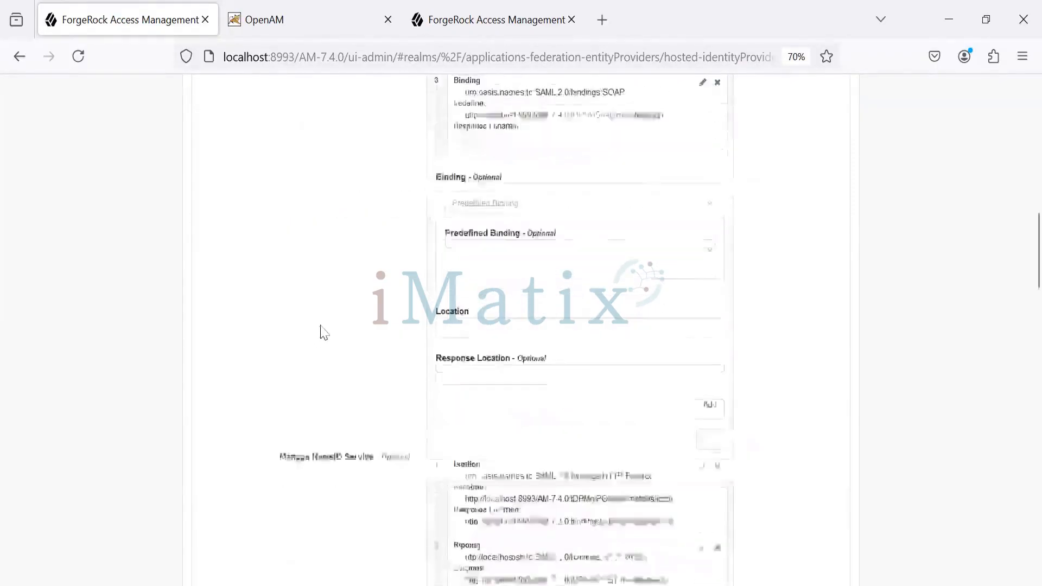
{"action": "scroll", "coordinate": [302, 353], "scroll_direction": "down", "scroll_amount": 15}
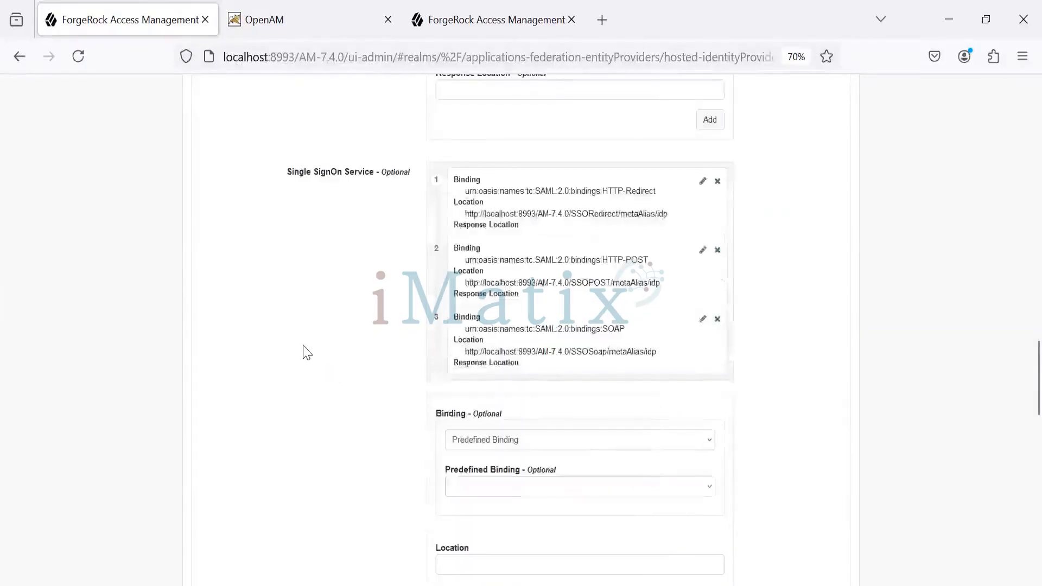
{"action": "scroll", "coordinate": [305, 350], "scroll_direction": "down", "scroll_amount": 5}
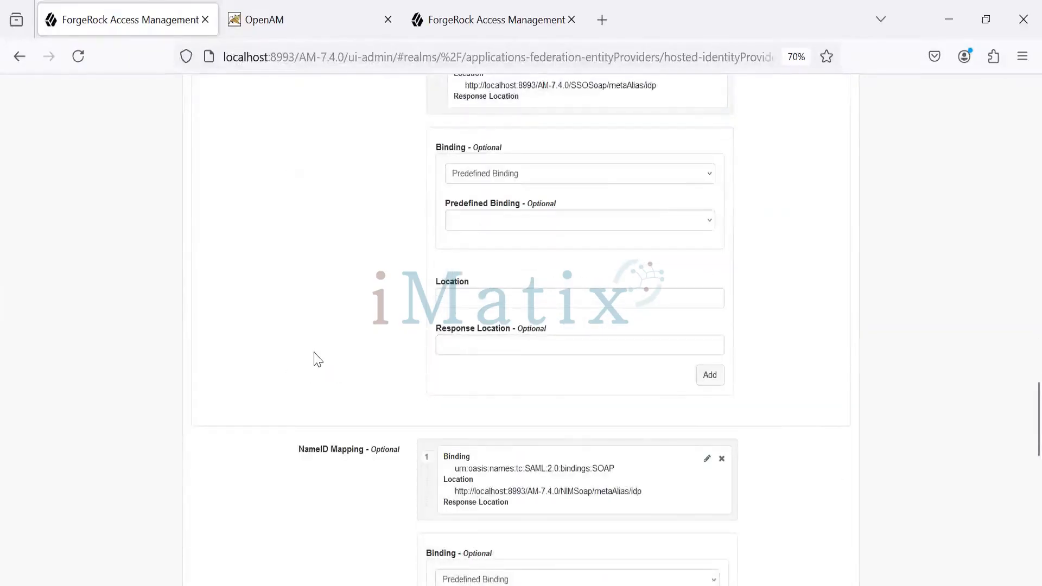
{"action": "scroll", "coordinate": [318, 360], "scroll_direction": "down", "scroll_amount": 5}
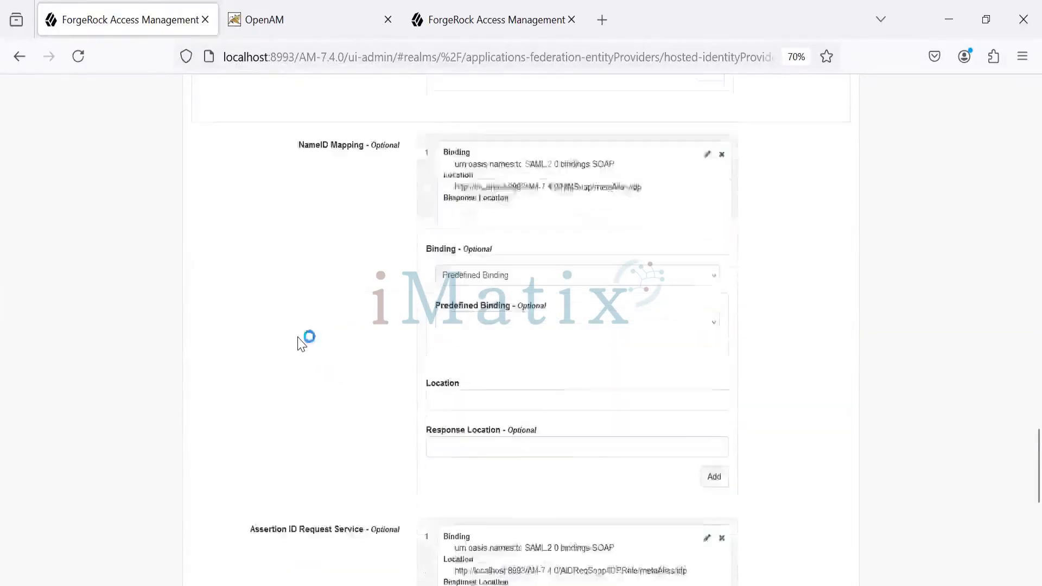
{"action": "scroll", "coordinate": [303, 345], "scroll_direction": "down", "scroll_amount": 7}
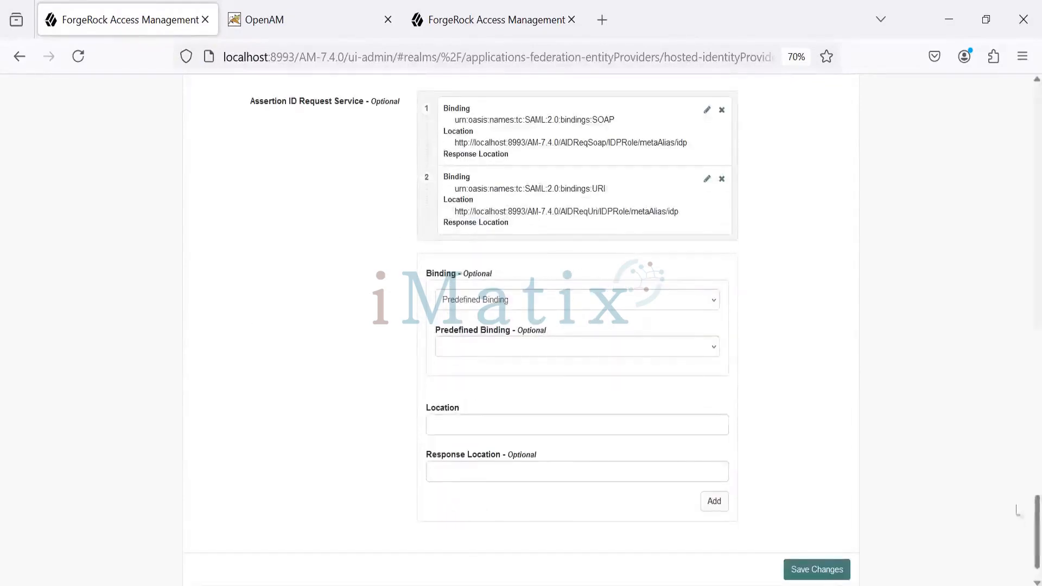
{"action": "left_click_drag", "start_coordinate": [1038, 525], "coordinate": [1006, 90]}
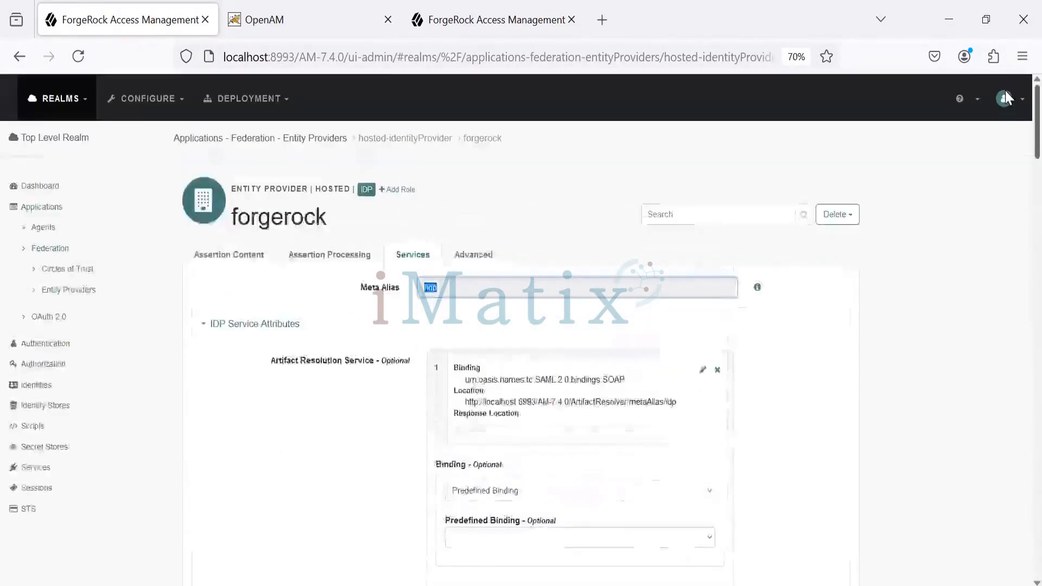
Check the IDP URL in the forgerock provider's advanced SAE configuration, then return to its assertion content
{"action": "left_click", "coordinate": [478, 254]}
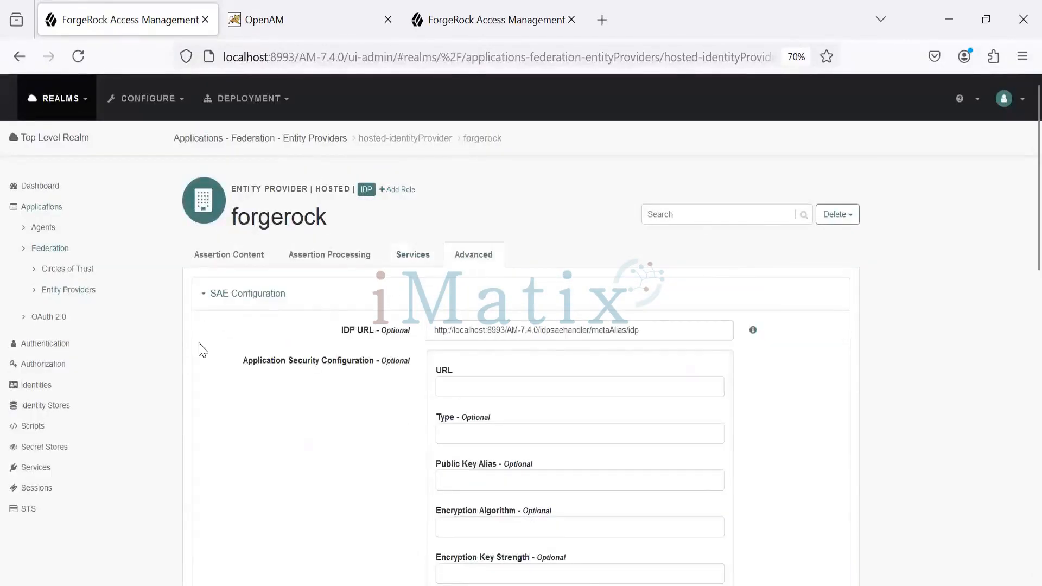
{"action": "left_click_drag", "start_coordinate": [643, 332], "coordinate": [419, 341]}
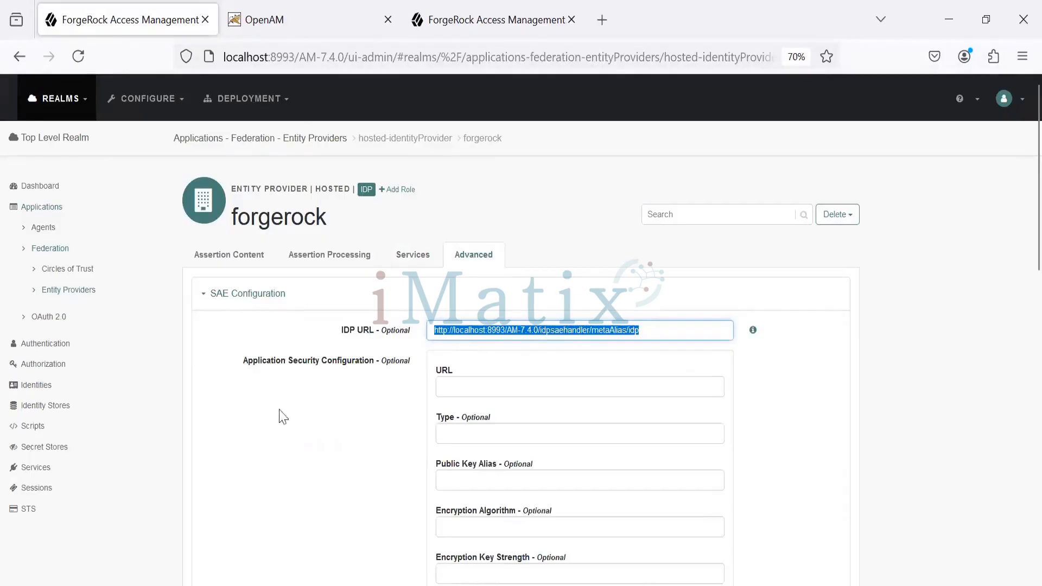
{"action": "left_click", "coordinate": [227, 258]}
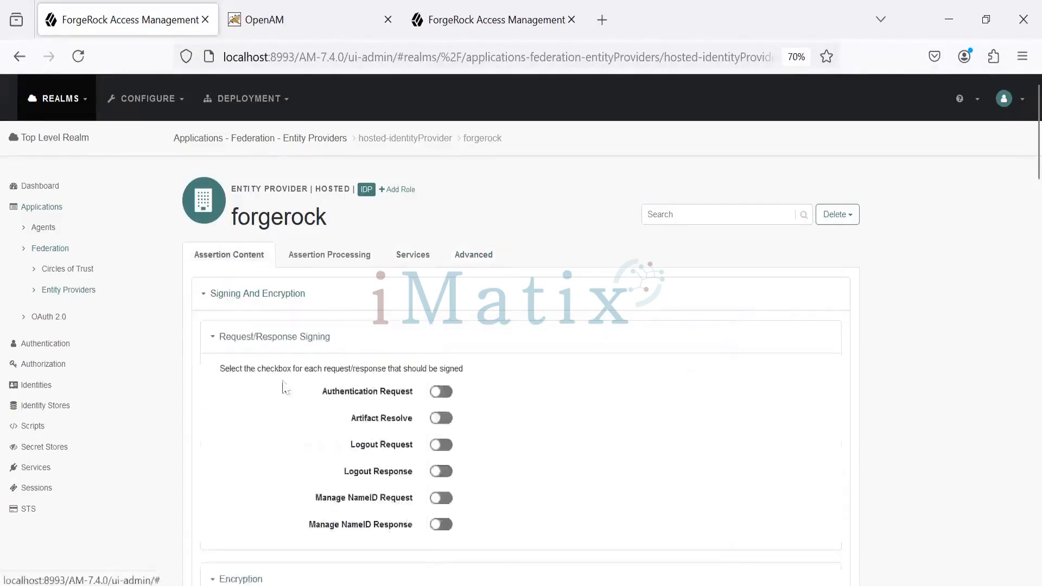
Open the hosted google.com service provider from the entity providers list and review its signing, encryption and NameID format settings
{"action": "left_click", "coordinate": [87, 293]}
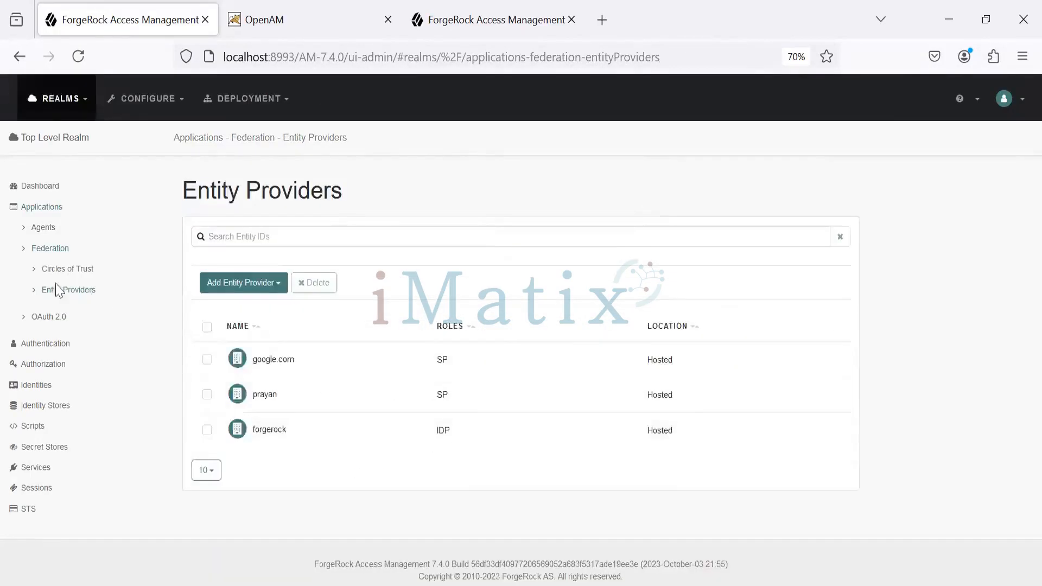
{"action": "left_click", "coordinate": [278, 363]}
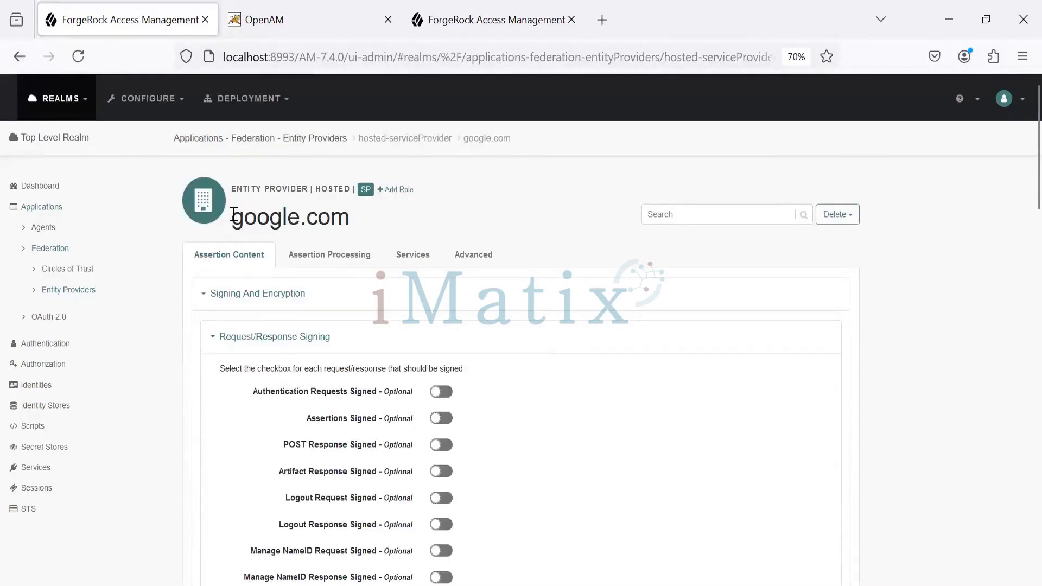
{"action": "left_click_drag", "start_coordinate": [233, 217], "coordinate": [344, 225]}
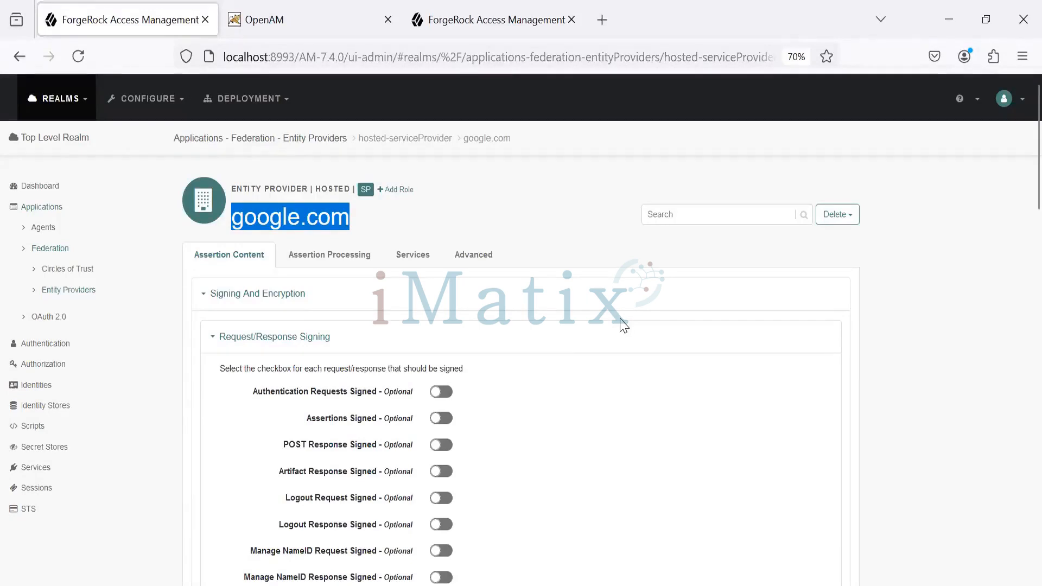
{"action": "scroll", "coordinate": [711, 308], "scroll_direction": "down", "scroll_amount": 10}
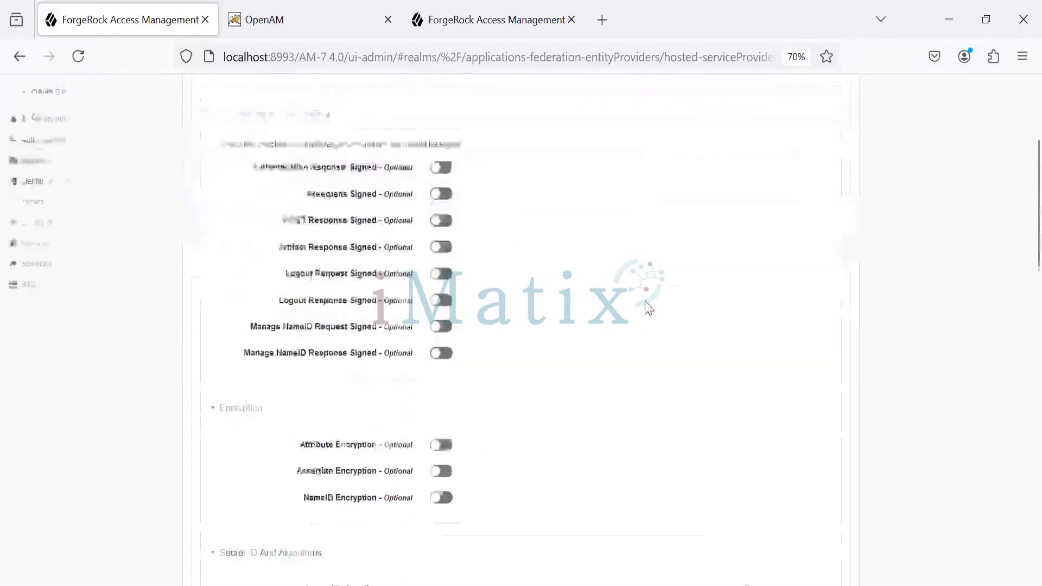
{"action": "scroll", "coordinate": [398, 355], "scroll_direction": "down", "scroll_amount": 2}
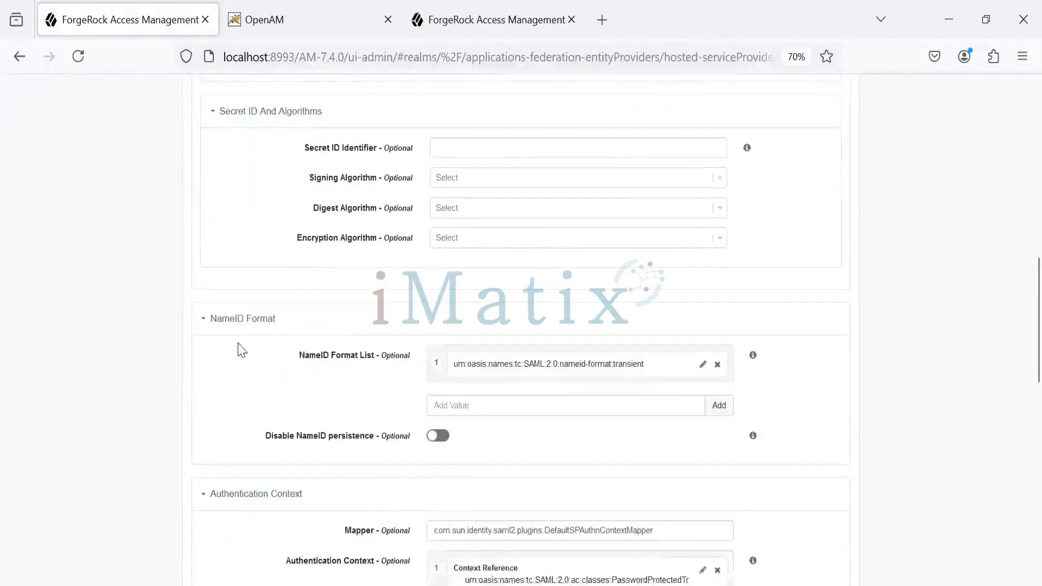
{"action": "left_click_drag", "start_coordinate": [296, 358], "coordinate": [367, 375]}
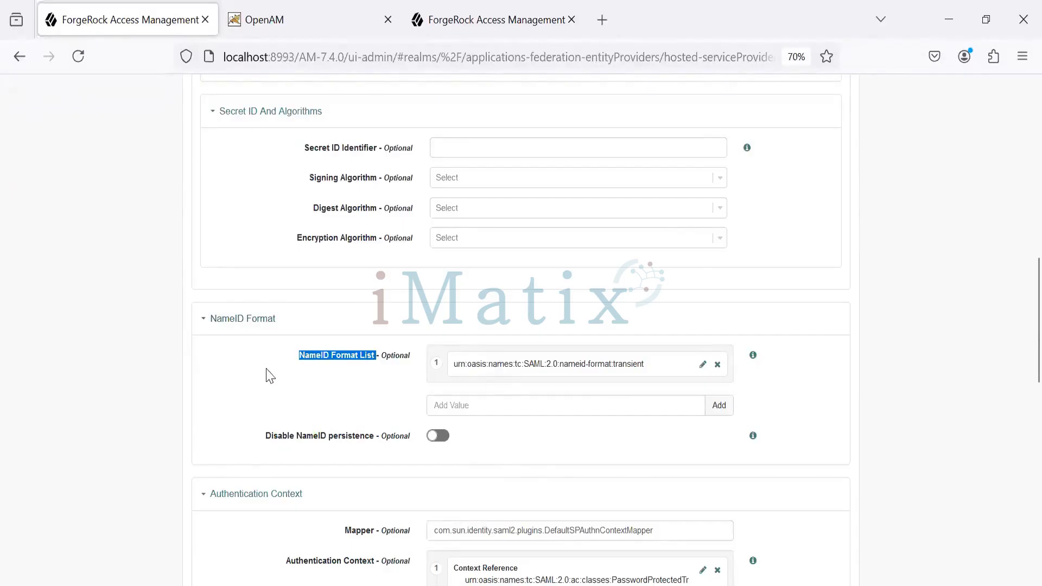
{"action": "left_click_drag", "start_coordinate": [295, 357], "coordinate": [379, 382]}
Examine the google.com provider's authentication context mapper and references, comparison type, assertion time skew and basic authentication settings
{"action": "scroll", "coordinate": [421, 408], "scroll_direction": "down", "scroll_amount": 3}
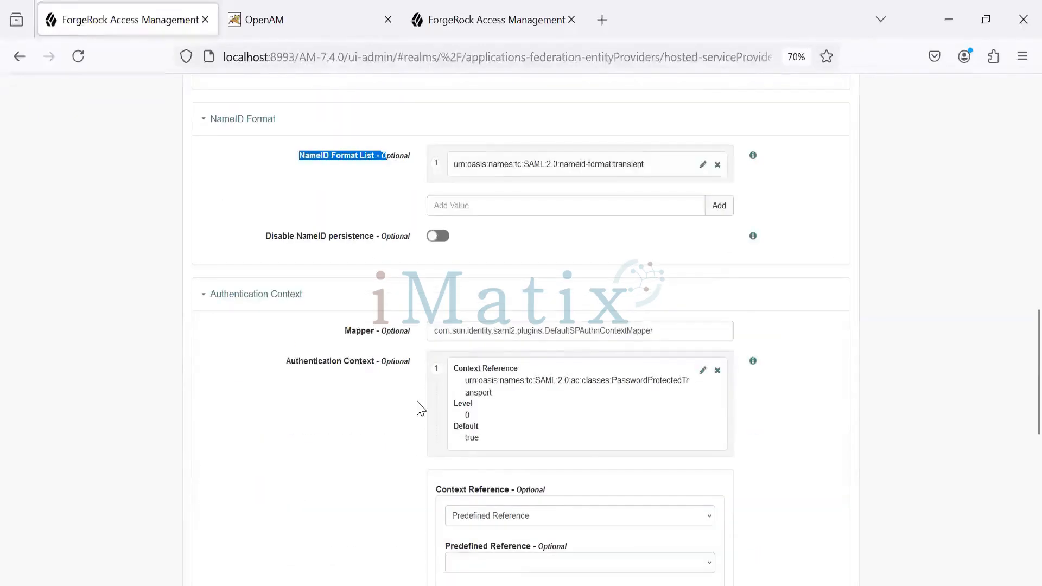
{"action": "left_click_drag", "start_coordinate": [344, 331], "coordinate": [366, 331]}
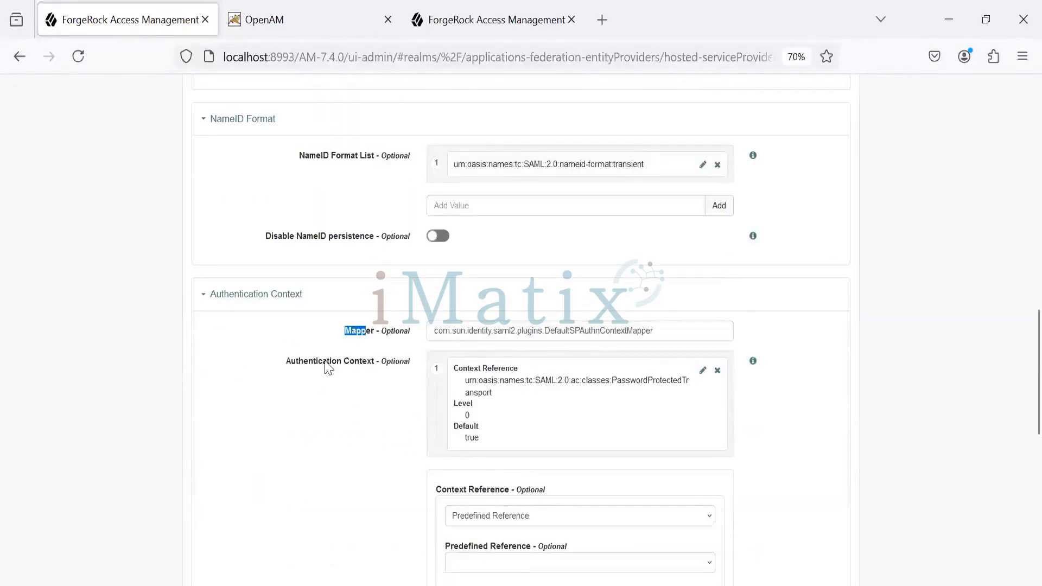
{"action": "left_click_drag", "start_coordinate": [287, 361], "coordinate": [356, 361]}
{"action": "scroll", "coordinate": [428, 454], "scroll_direction": "down", "scroll_amount": 3}
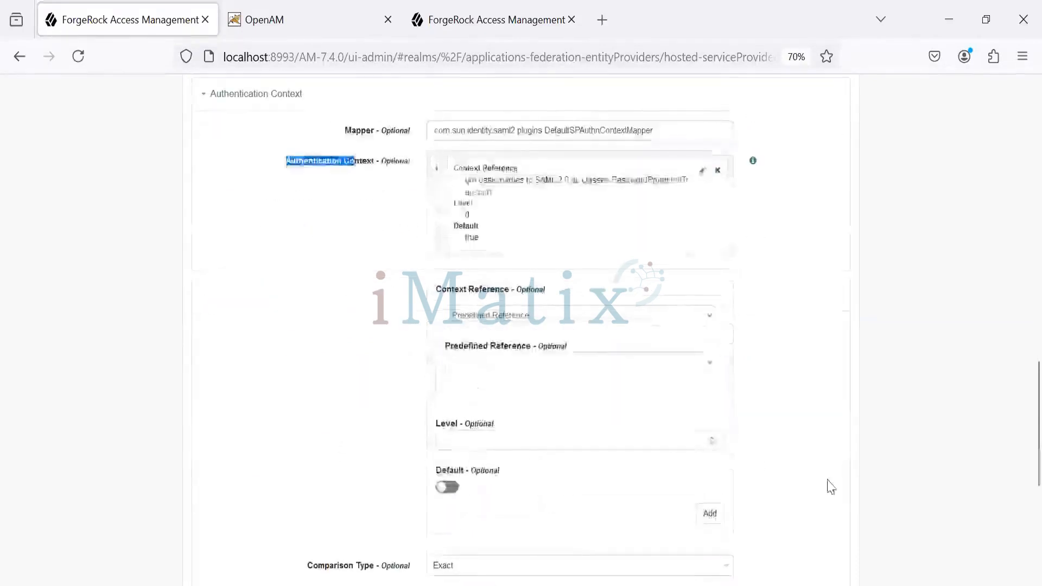
{"action": "scroll", "coordinate": [1017, 508], "scroll_direction": "down", "scroll_amount": 4}
{"action": "scroll", "coordinate": [1017, 321], "scroll_direction": "down", "scroll_amount": 1}
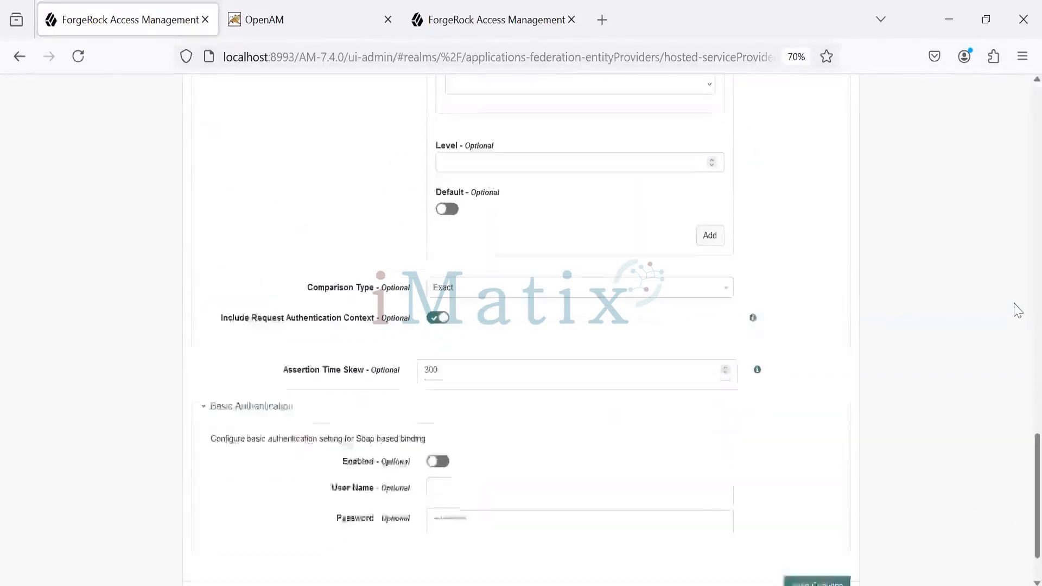
{"action": "scroll", "coordinate": [1017, 310], "scroll_direction": "up", "scroll_amount": 15}
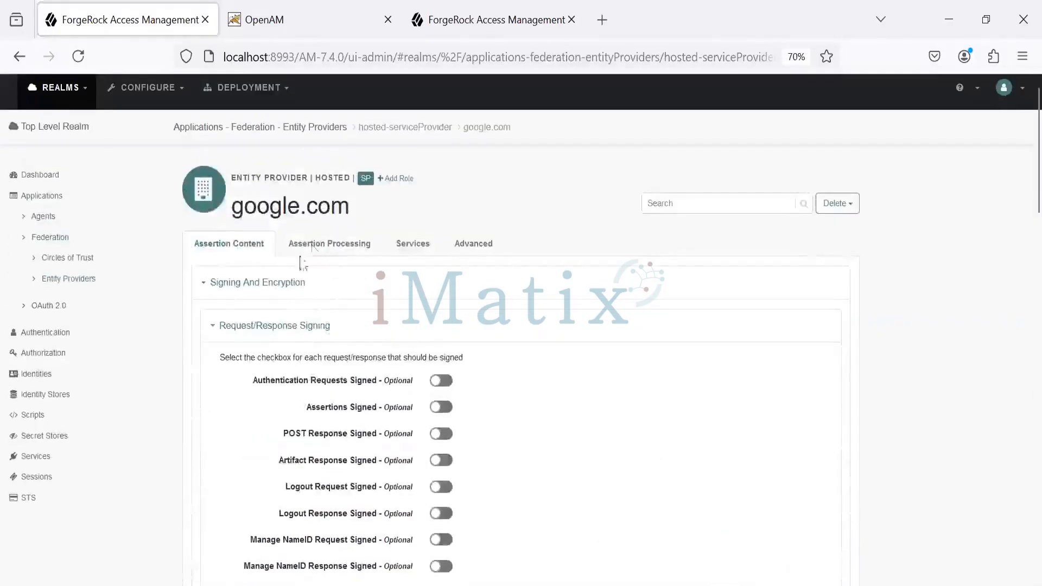
Examine the google.com provider's attribute mapper, then its services' meta alias, single logout and assertion consumer service bindings
{"action": "left_click", "coordinate": [307, 250]}
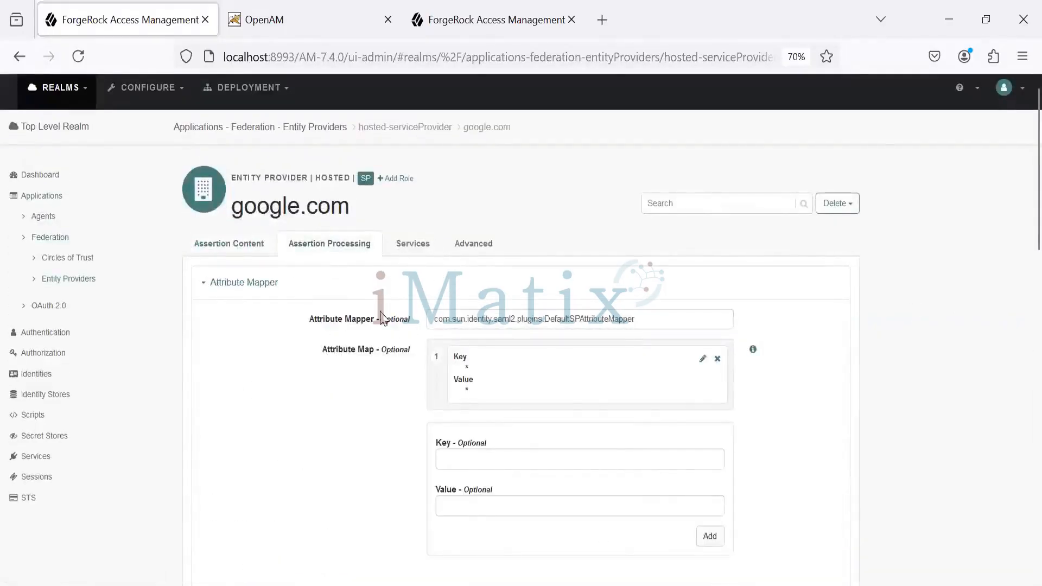
{"action": "left_click", "coordinate": [413, 243]}
{"action": "key", "text": "Tab"}
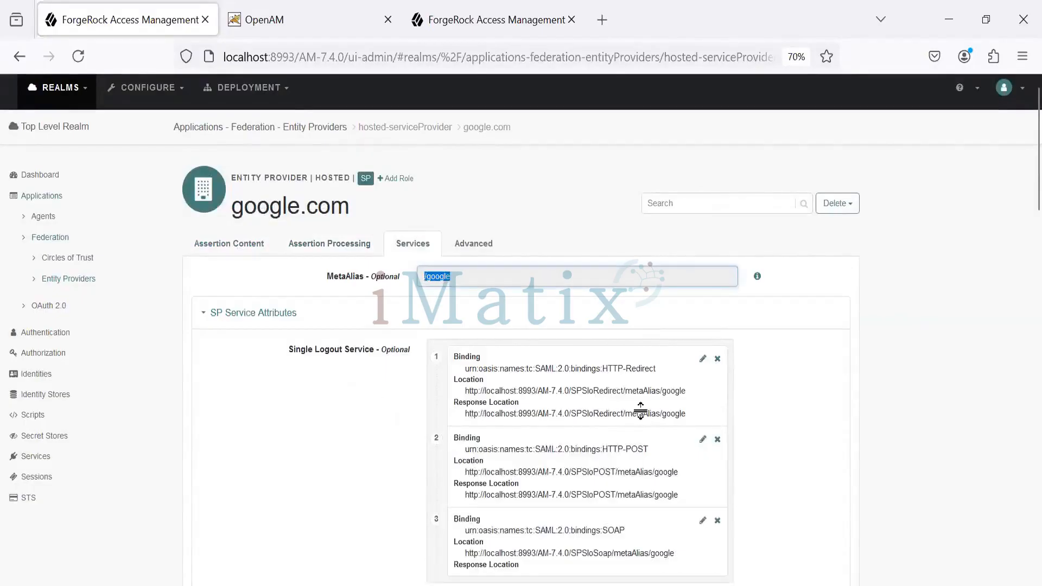
{"action": "scroll", "coordinate": [1017, 209], "scroll_direction": "down", "scroll_amount": 8}
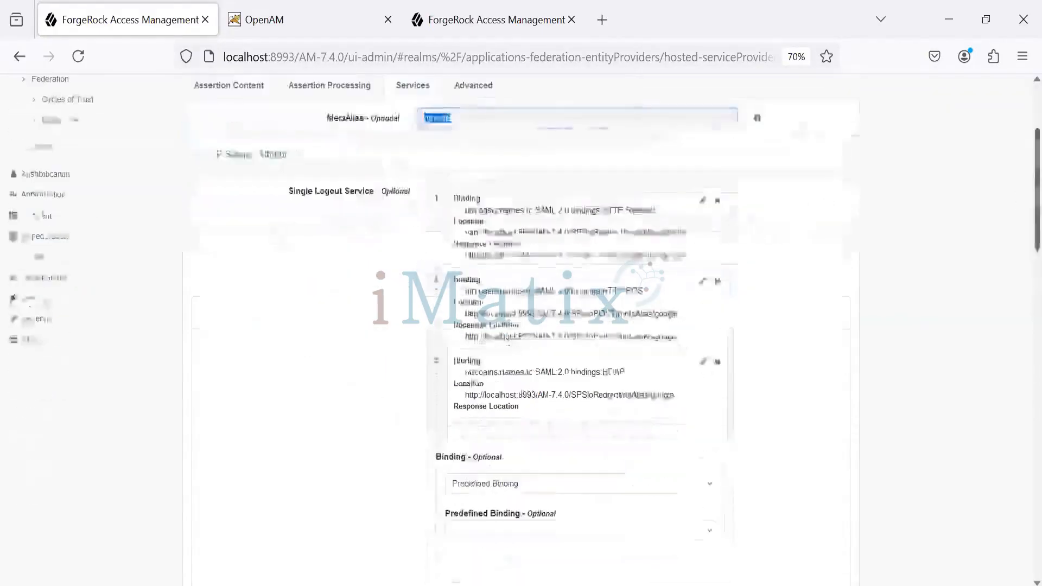
{"action": "scroll", "coordinate": [1017, 210], "scroll_direction": "down", "scroll_amount": 10}
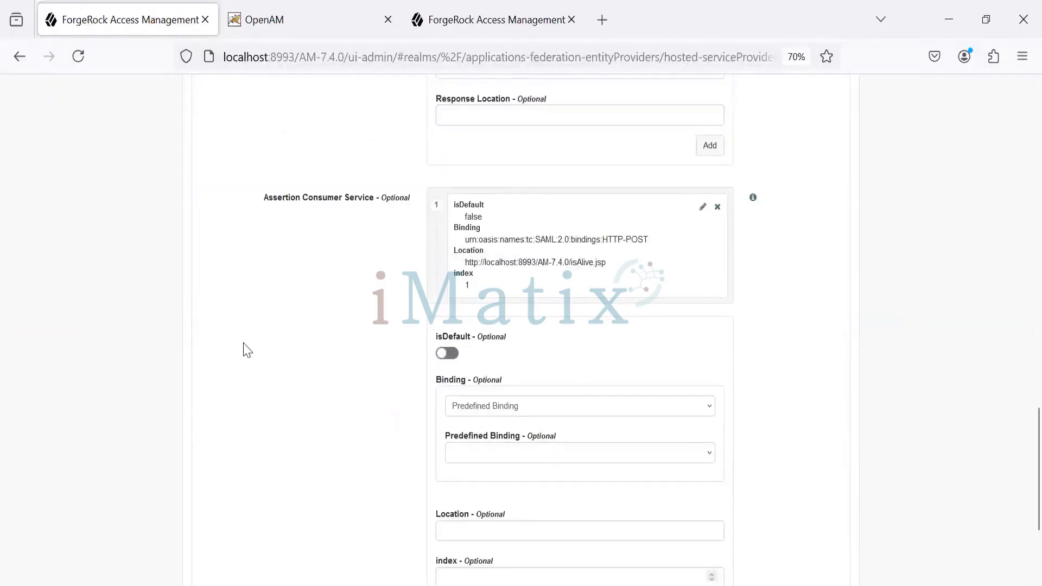
{"action": "left_click_drag", "start_coordinate": [243, 205], "coordinate": [373, 203]}
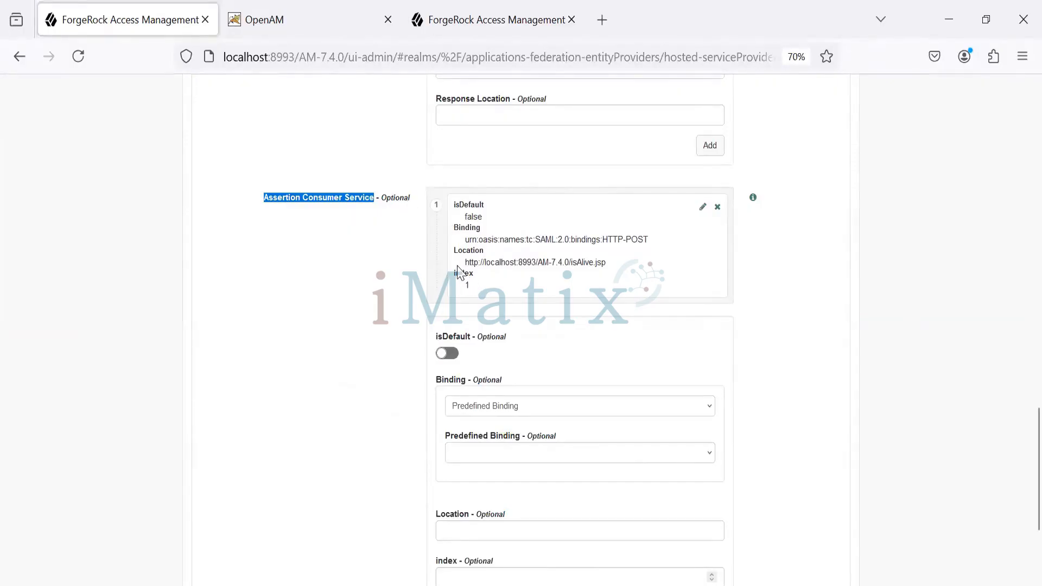
Open the HTTP-POST assertion consumer service entry pointing to isAlive.jsp, update it with its existing values and save the google.com provider's changes
{"action": "left_click", "coordinate": [703, 207]}
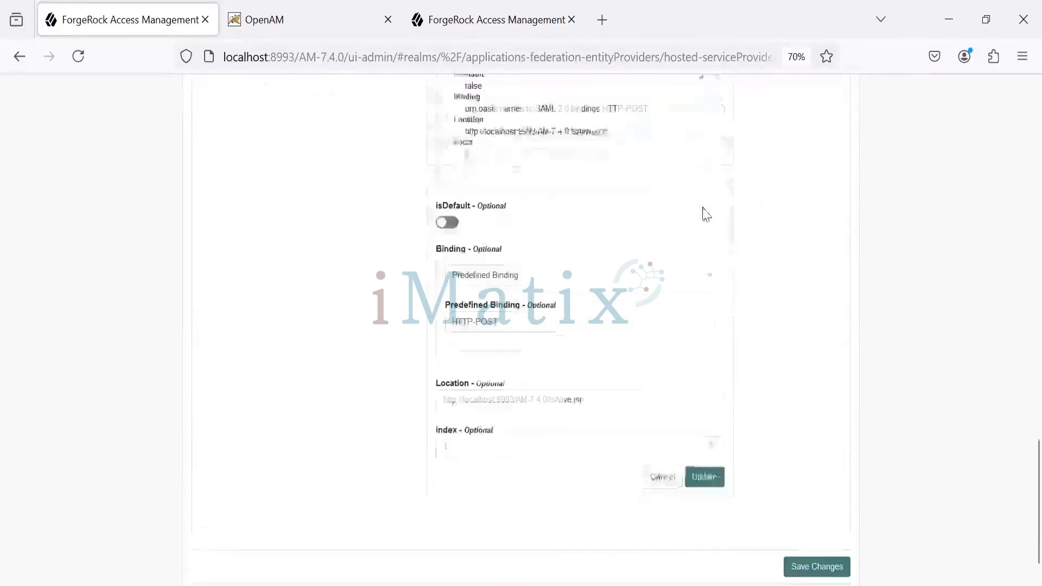
{"action": "scroll", "coordinate": [617, 309], "scroll_direction": "up", "scroll_amount": 3}
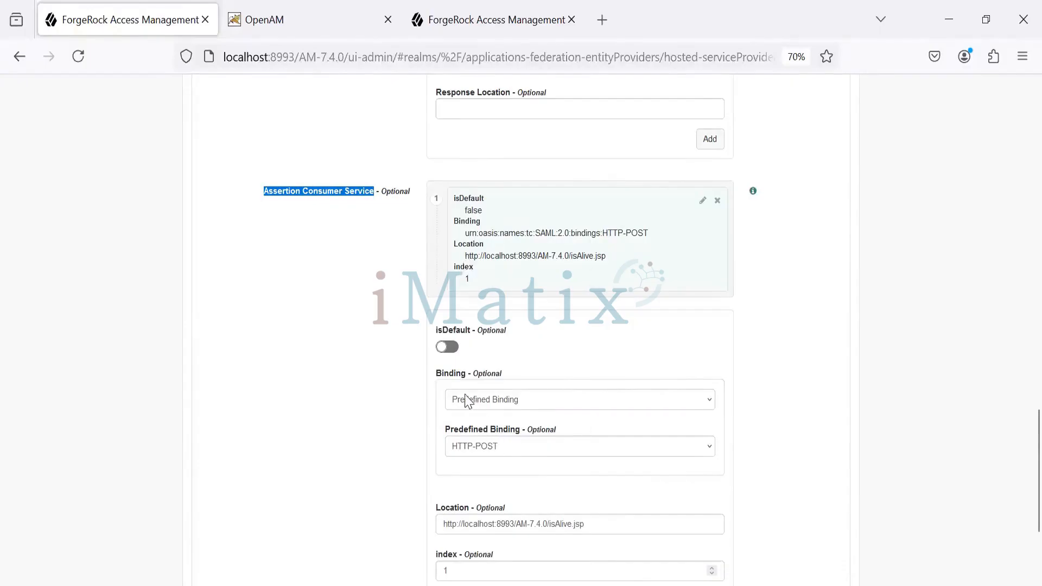
{"action": "scroll", "coordinate": [1018, 489], "scroll_direction": "down", "scroll_amount": 3}
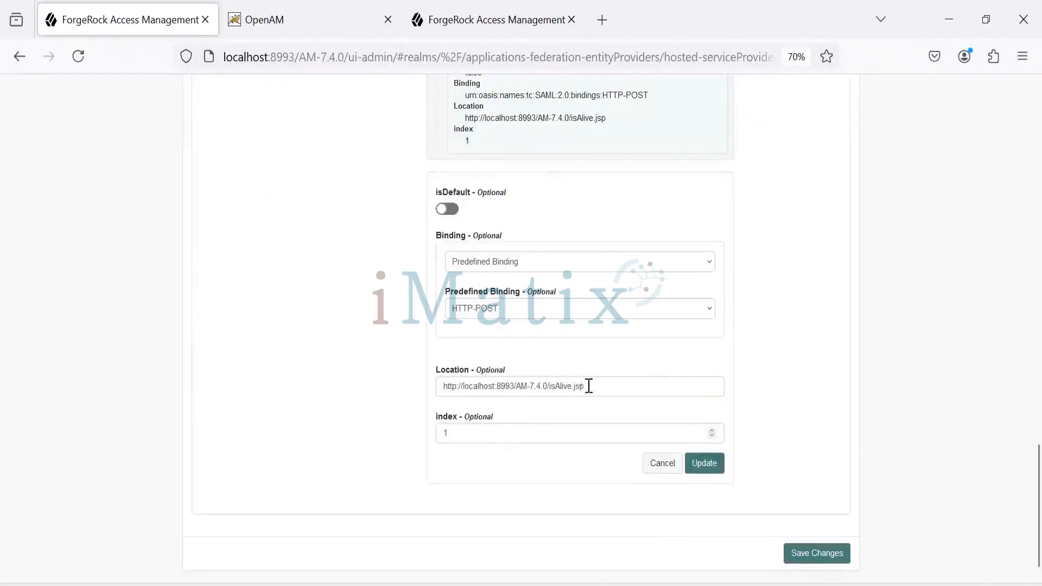
{"action": "left_click_drag", "start_coordinate": [589, 386], "coordinate": [379, 400]}
{"action": "left_click", "coordinate": [133, 262]}
{"action": "left_click", "coordinate": [706, 464]}
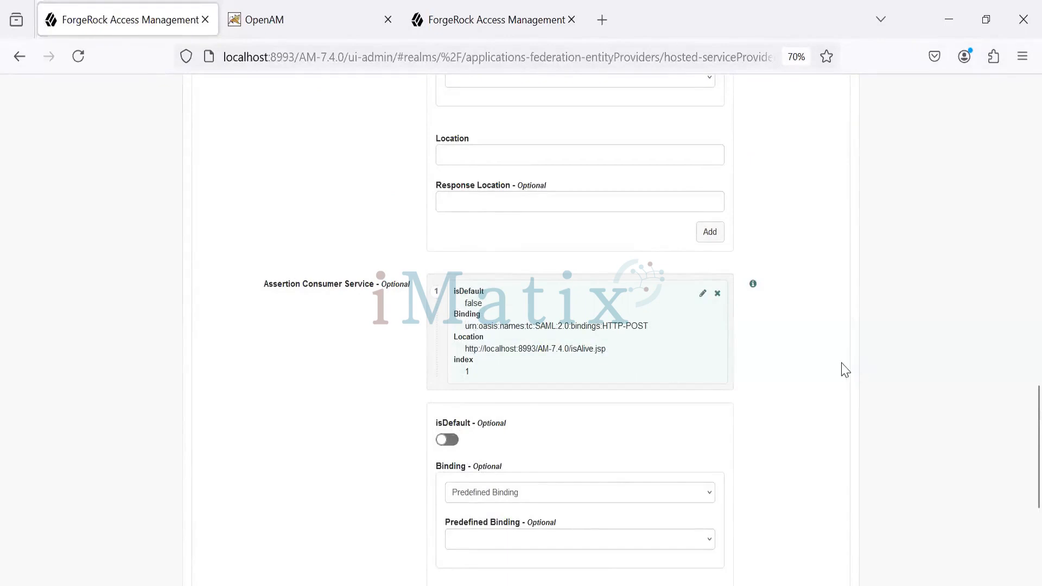
{"action": "scroll", "coordinate": [825, 358], "scroll_direction": "down", "scroll_amount": 5}
{"action": "scroll", "coordinate": [825, 358], "scroll_direction": "up", "scroll_amount": 8}
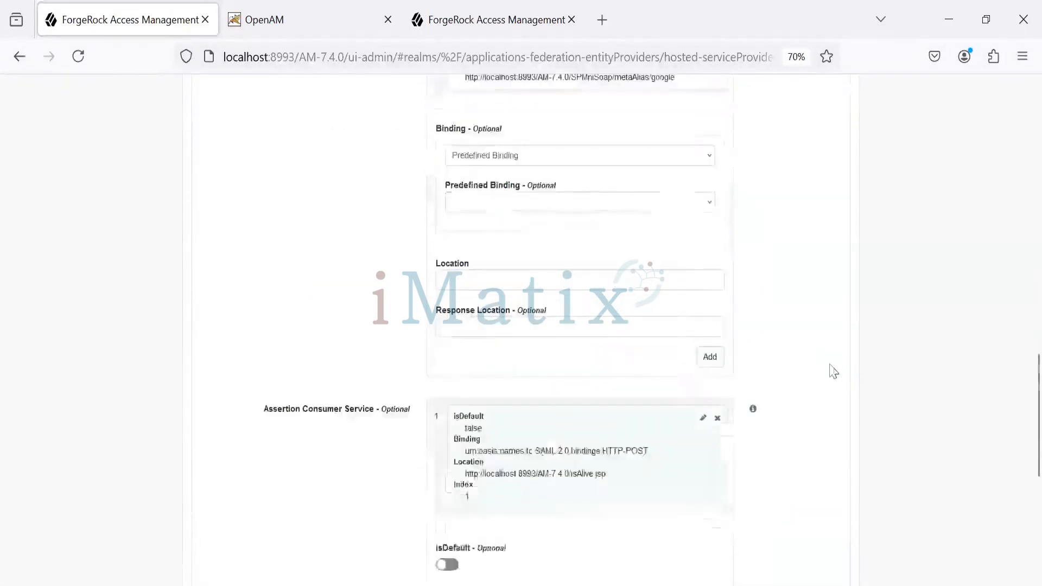
{"action": "scroll", "coordinate": [833, 372], "scroll_direction": "down", "scroll_amount": 7}
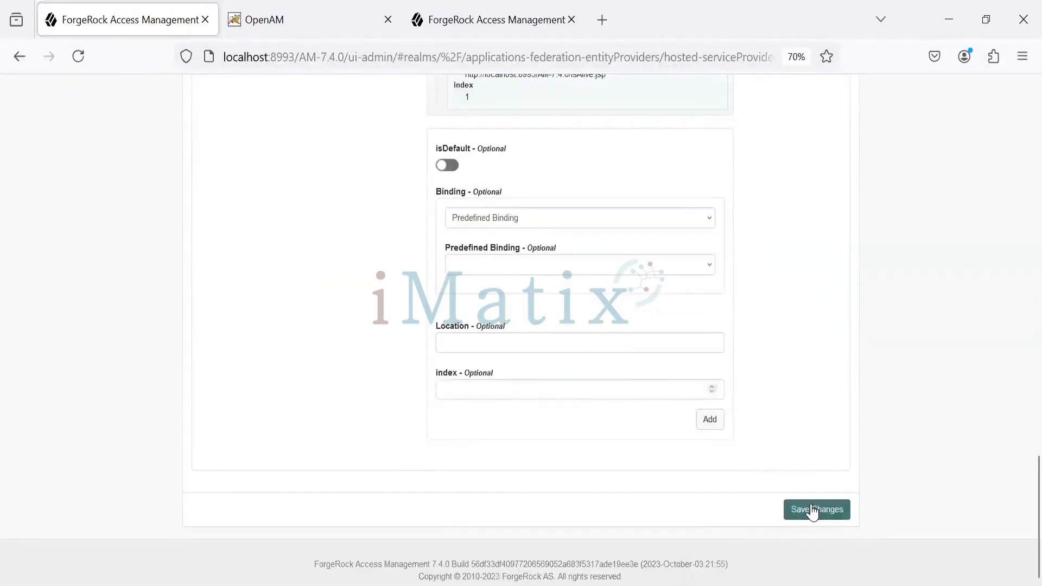
{"action": "left_click", "coordinate": [812, 509]}
Check the google.com provider's advanced SAE, IDP proxy and relay state settings, then return to its assertion content
{"action": "scroll", "coordinate": [706, 285], "scroll_direction": "up", "scroll_amount": 5}
{"action": "scroll", "coordinate": [700, 278], "scroll_direction": "up", "scroll_amount": 10}
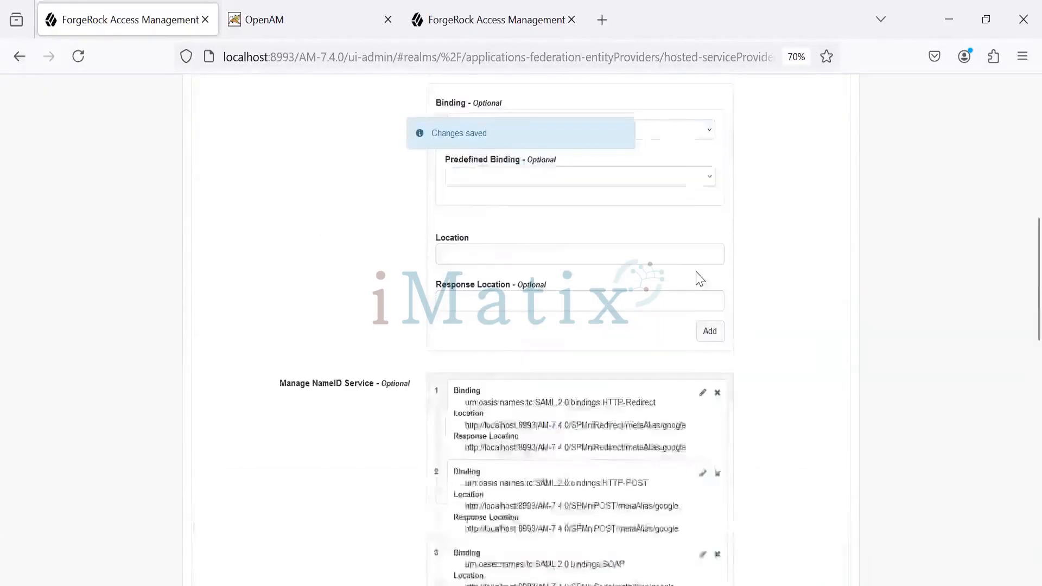
{"action": "left_click", "coordinate": [470, 260]}
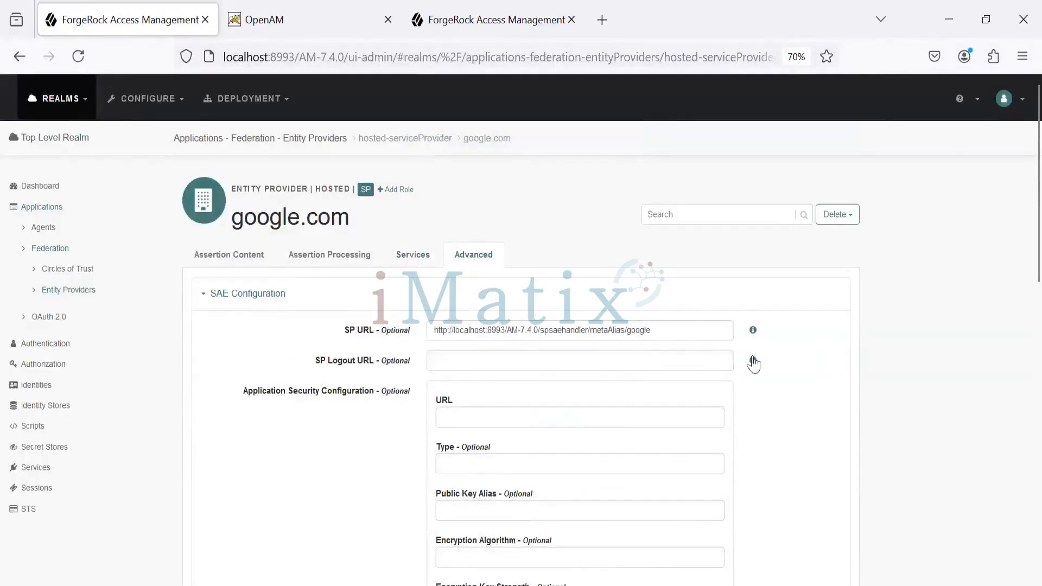
{"action": "scroll", "coordinate": [763, 395], "scroll_direction": "down", "scroll_amount": 10}
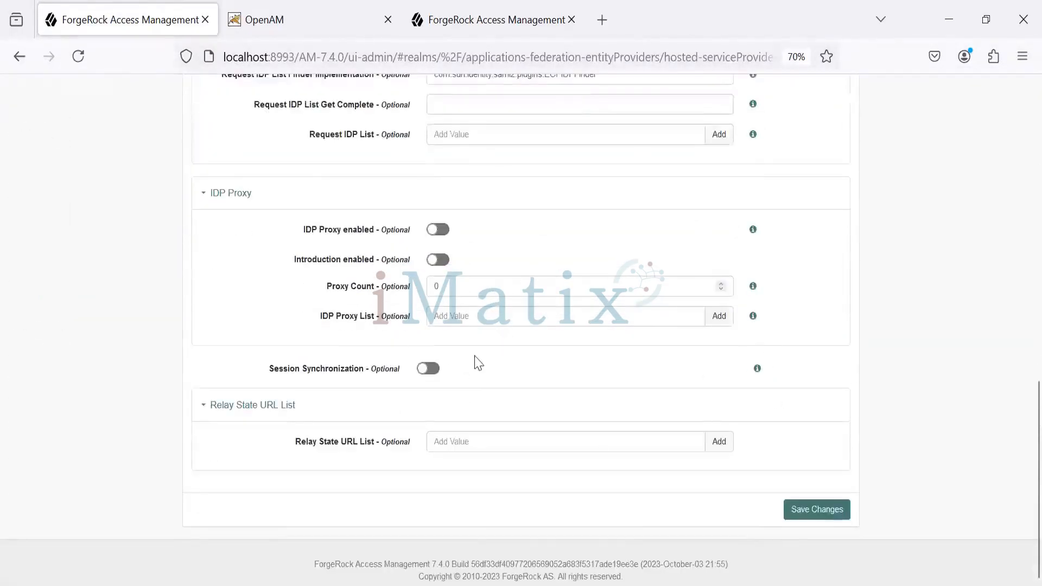
{"action": "scroll", "coordinate": [187, 340], "scroll_direction": "up", "scroll_amount": 10}
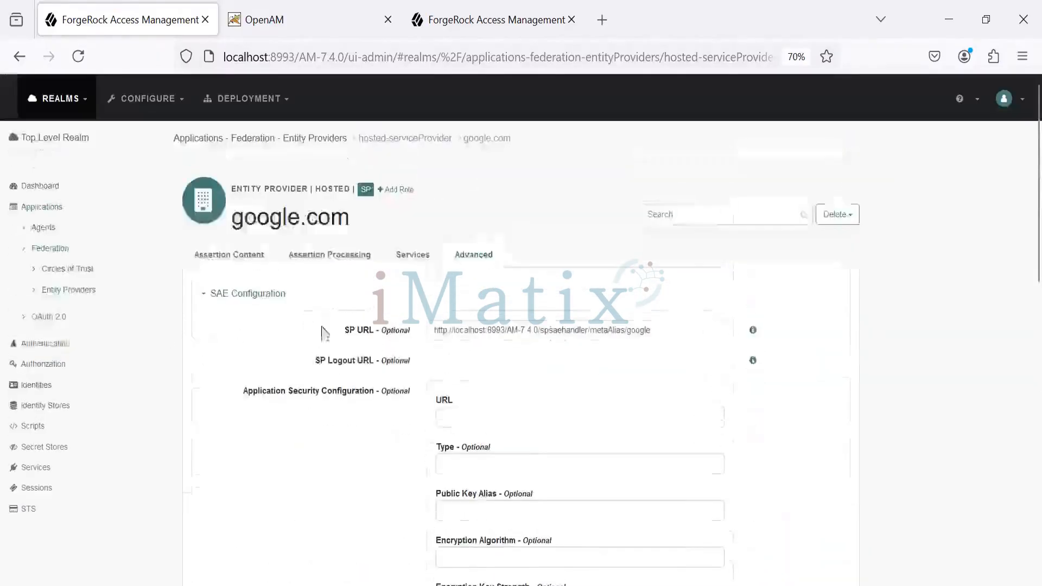
{"action": "left_click", "coordinate": [245, 260]}
{"action": "left_click_drag", "start_coordinate": [235, 218], "coordinate": [357, 231]}
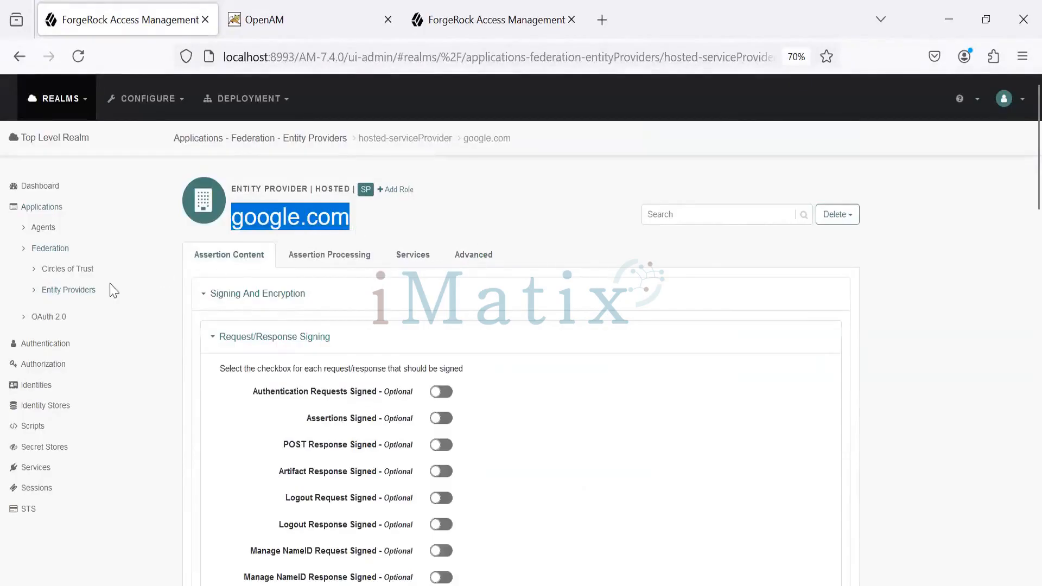
Review the AMCOT circle of trust and its member entity providers, then return to the entity providers list
{"action": "left_click", "coordinate": [82, 292]}
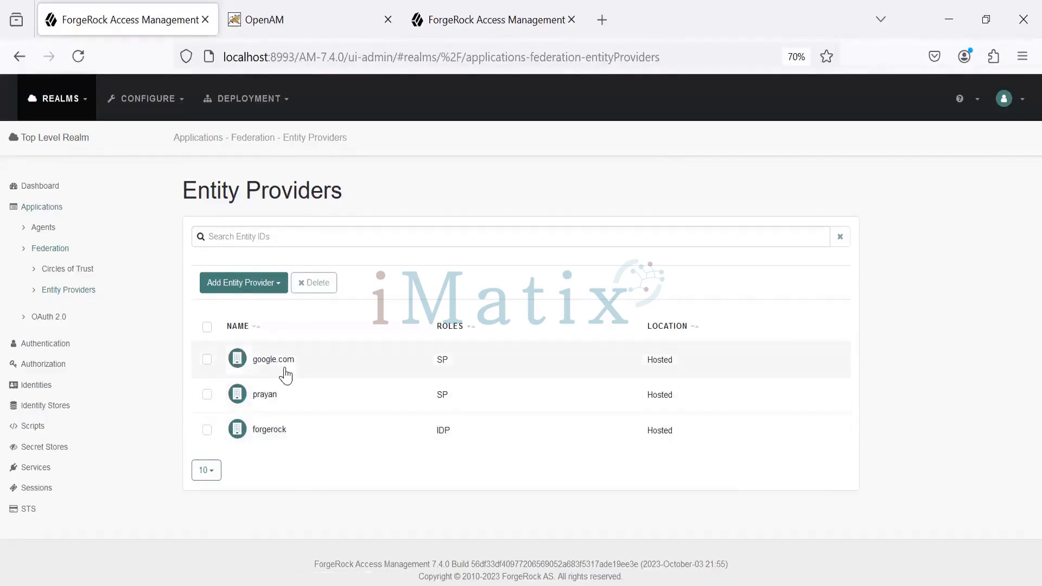
{"action": "left_click", "coordinate": [82, 270]}
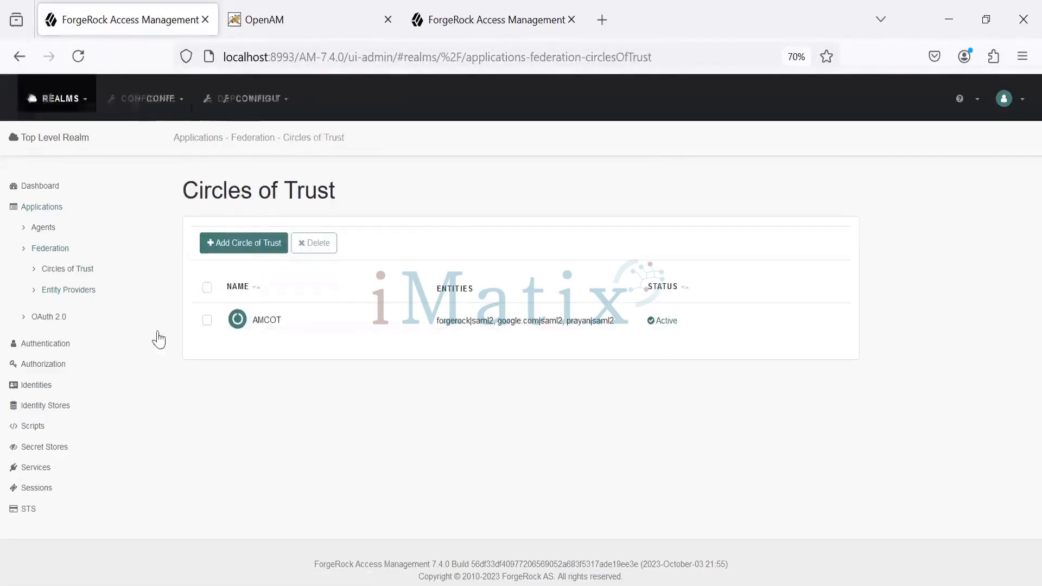
{"action": "left_click", "coordinate": [415, 327]}
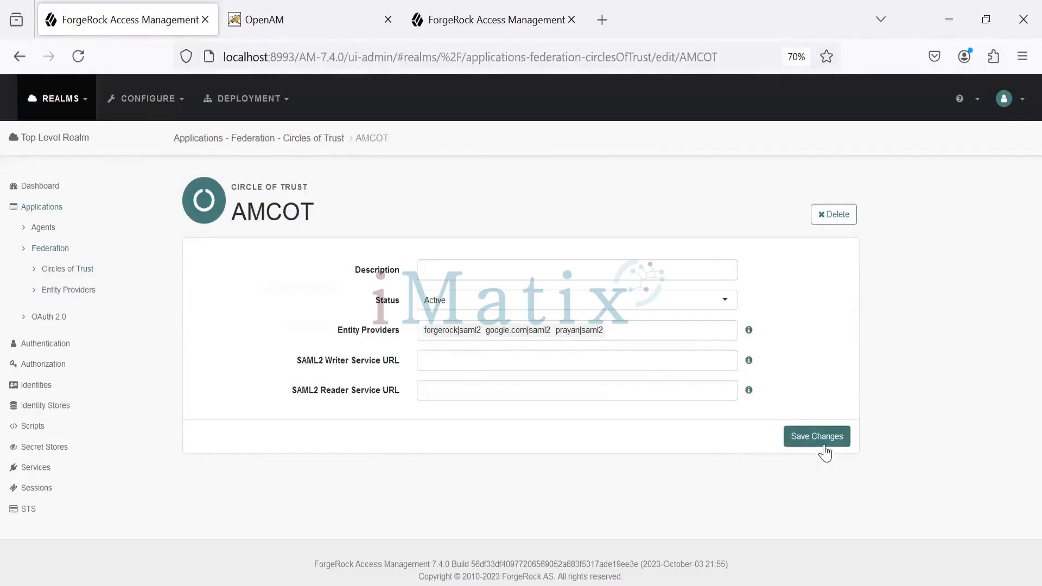
{"action": "left_click", "coordinate": [60, 270]}
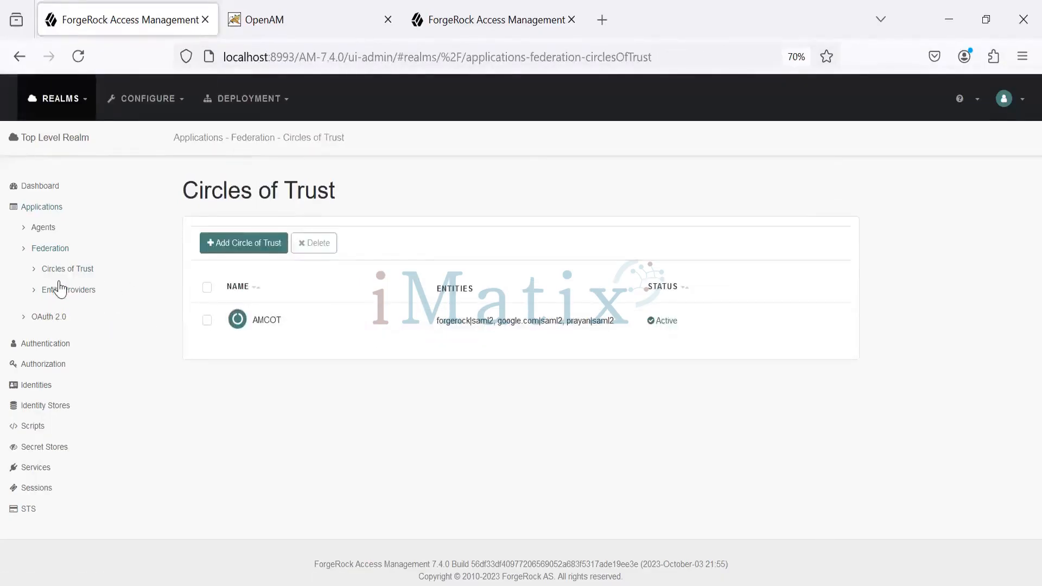
{"action": "left_click", "coordinate": [62, 291]}
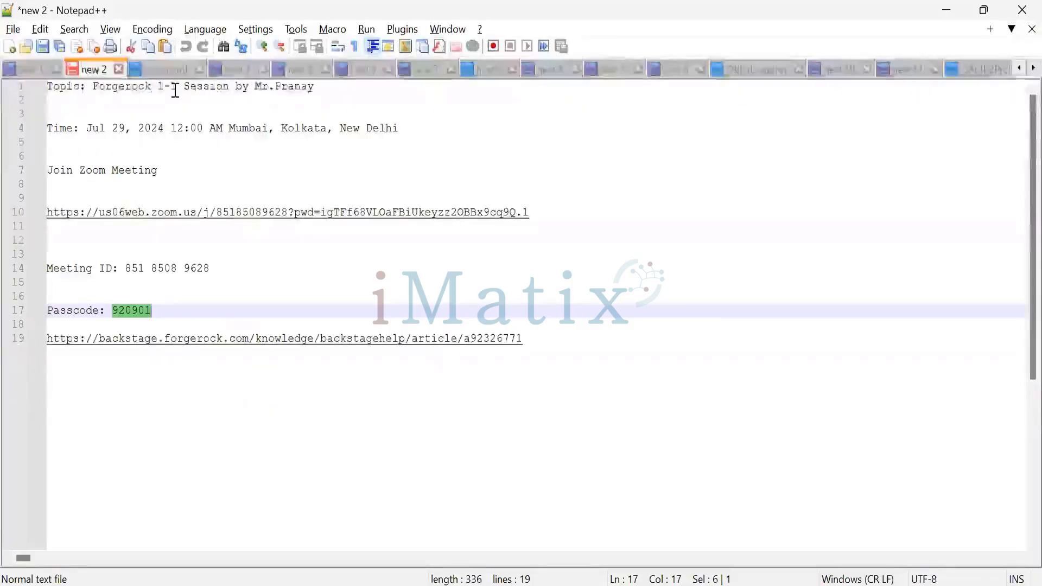
Switch to the "new 3" file in Notepad++ and insert two line breaks after the "---working----" heading
{"action": "left_click", "coordinate": [233, 69]}
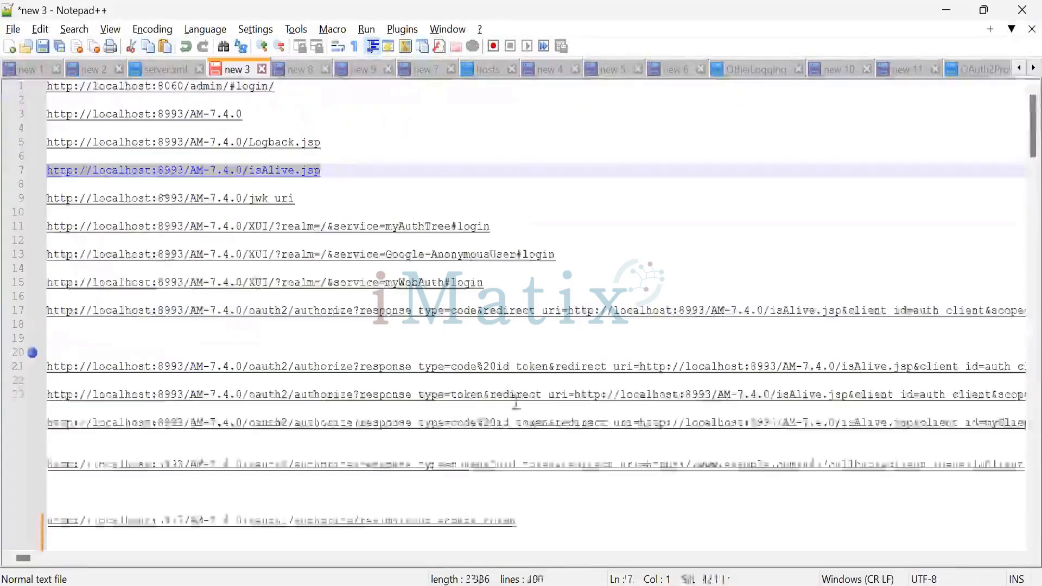
{"action": "scroll", "coordinate": [312, 366], "scroll_direction": "down", "scroll_amount": 17}
{"action": "scroll", "coordinate": [298, 356], "scroll_direction": "up", "scroll_amount": 8}
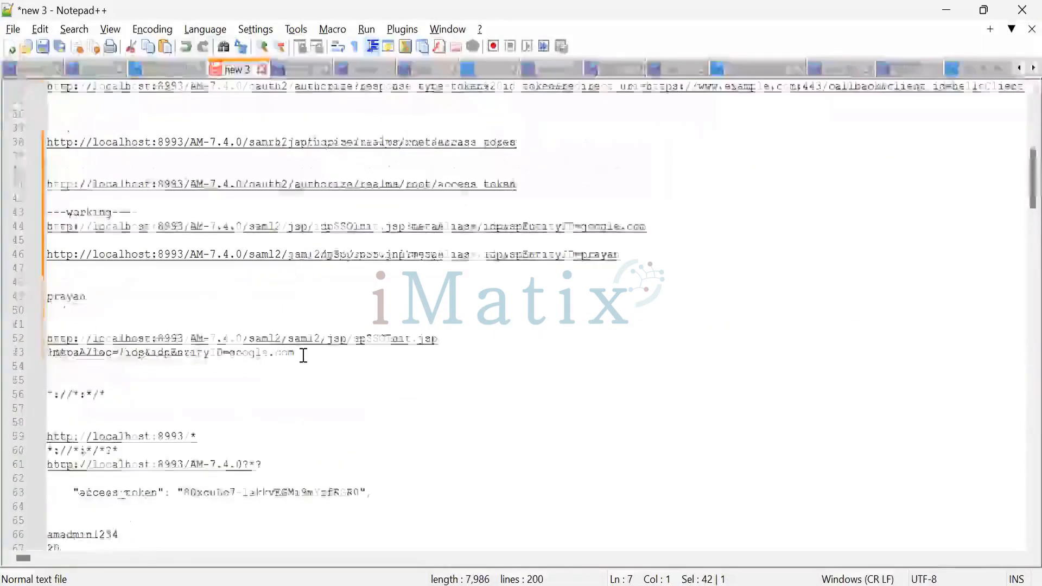
{"action": "left_click", "coordinate": [376, 210]}
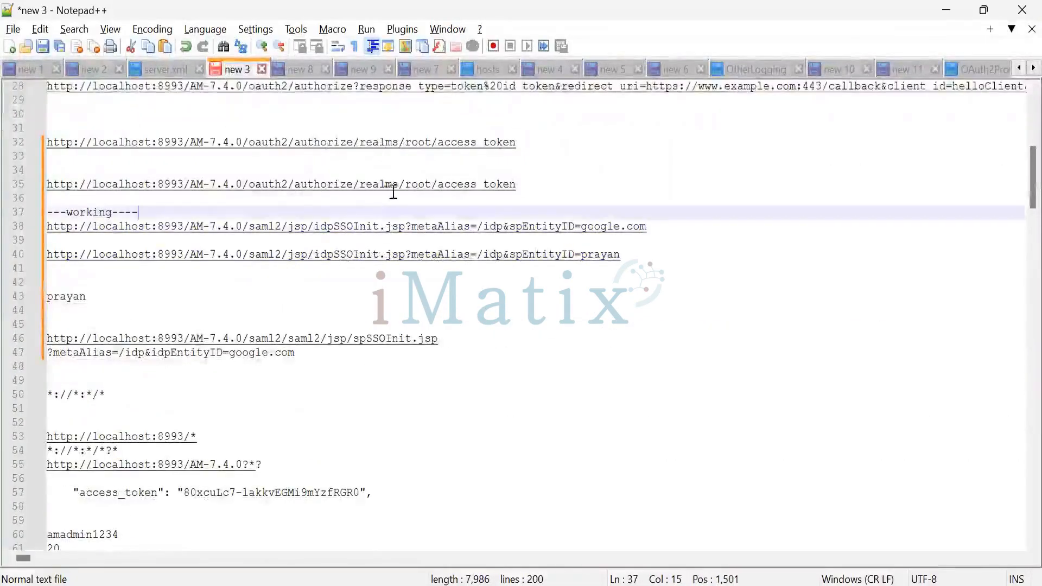
{"action": "key", "text": "Return"}
{"action": "key", "text": "Return"}
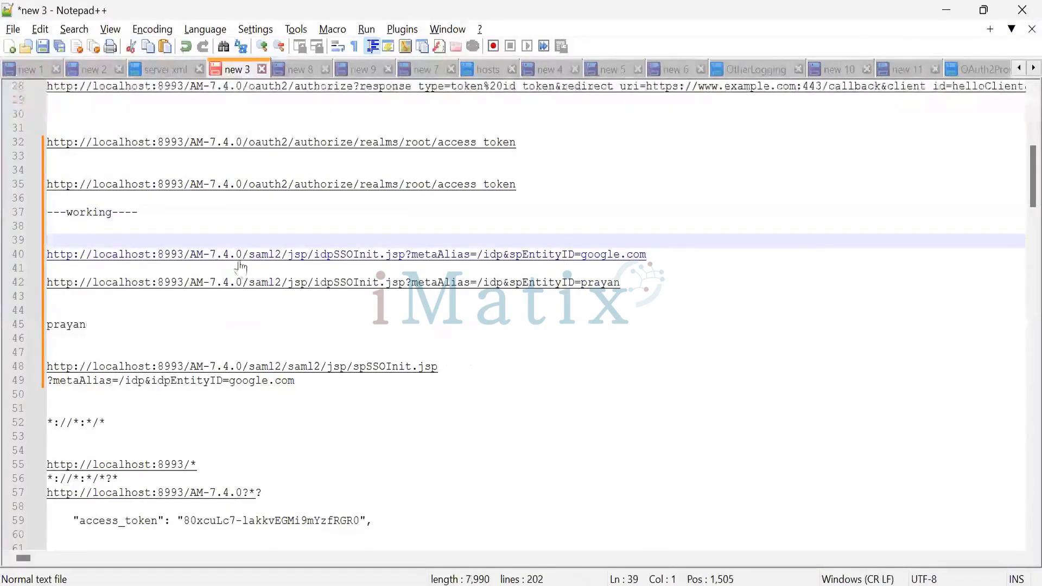
Examine the google.com idpSSOInit.jsp URL part by part: server base, JSP path, metaAlias and spEntityID parameters
{"action": "left_click_drag", "start_coordinate": [248, 255], "coordinate": [25, 255]}
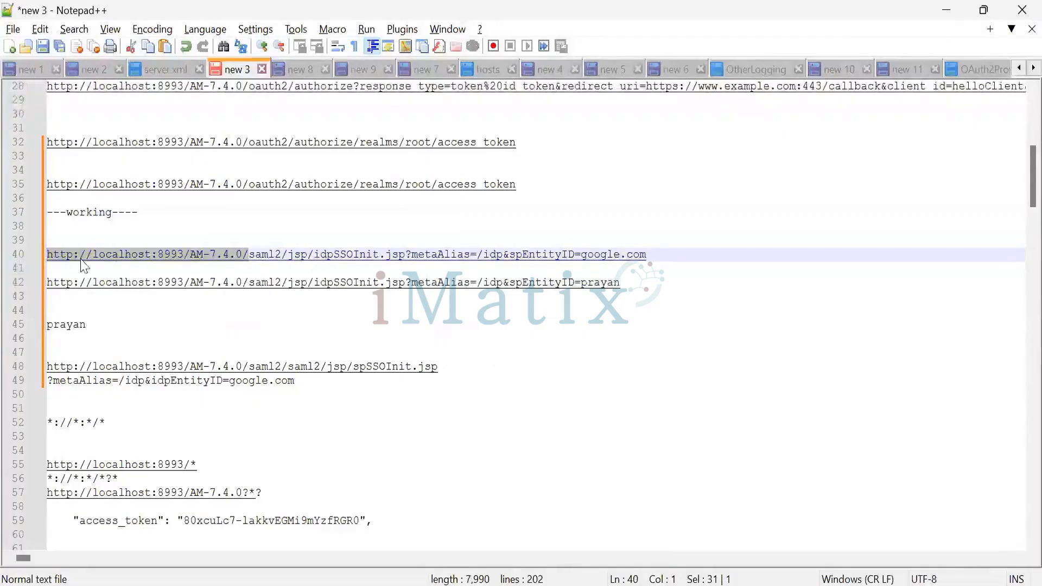
{"action": "left_click", "coordinate": [266, 273]}
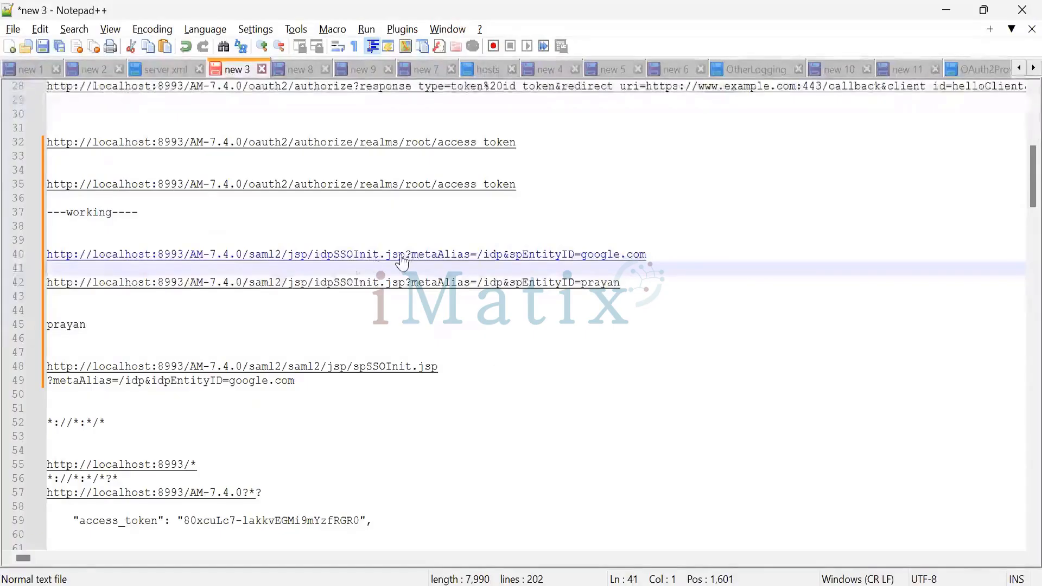
{"action": "left_click_drag", "start_coordinate": [405, 256], "coordinate": [257, 262]}
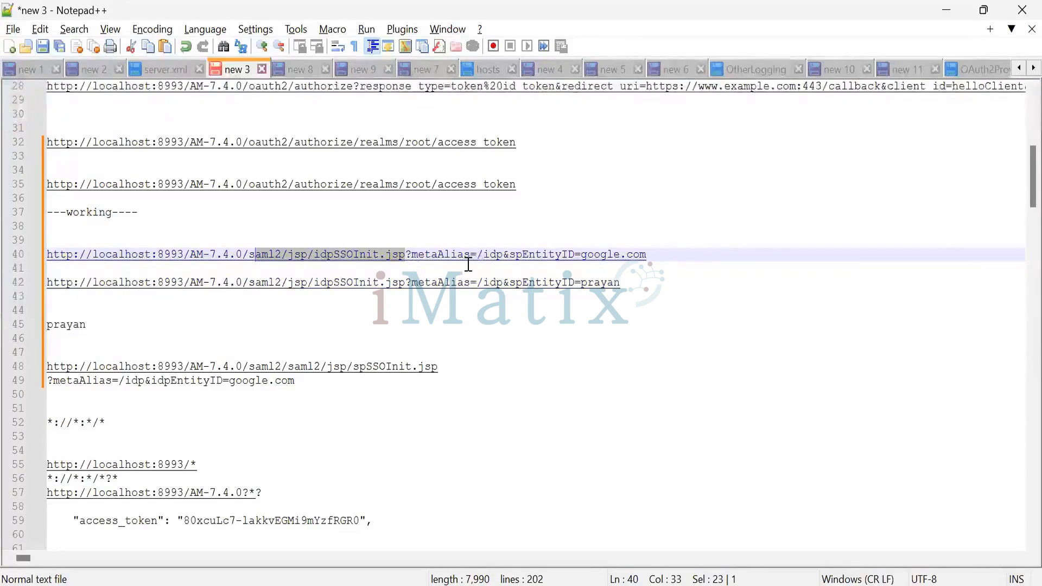
{"action": "left_click_drag", "start_coordinate": [468, 264], "coordinate": [458, 259]}
{"action": "left_click", "coordinate": [501, 257]}
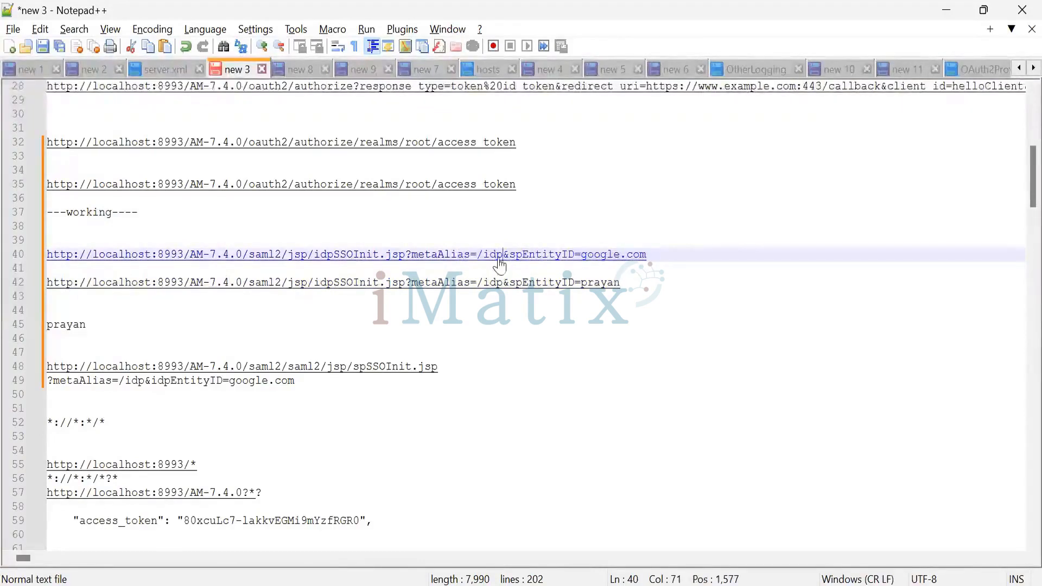
{"action": "left_click_drag", "start_coordinate": [500, 265], "coordinate": [482, 266]}
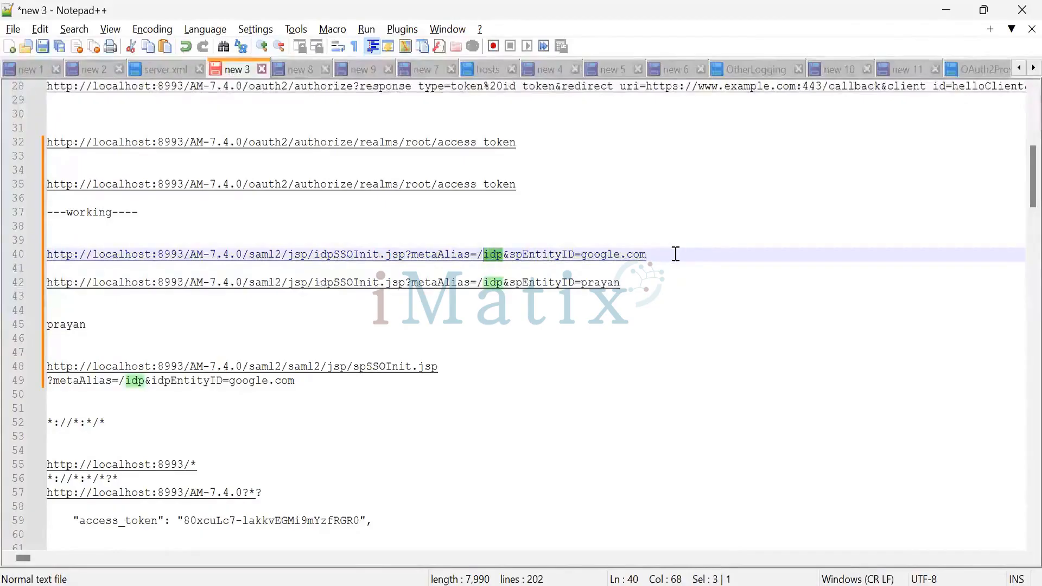
{"action": "left_click_drag", "start_coordinate": [672, 255], "coordinate": [576, 255]}
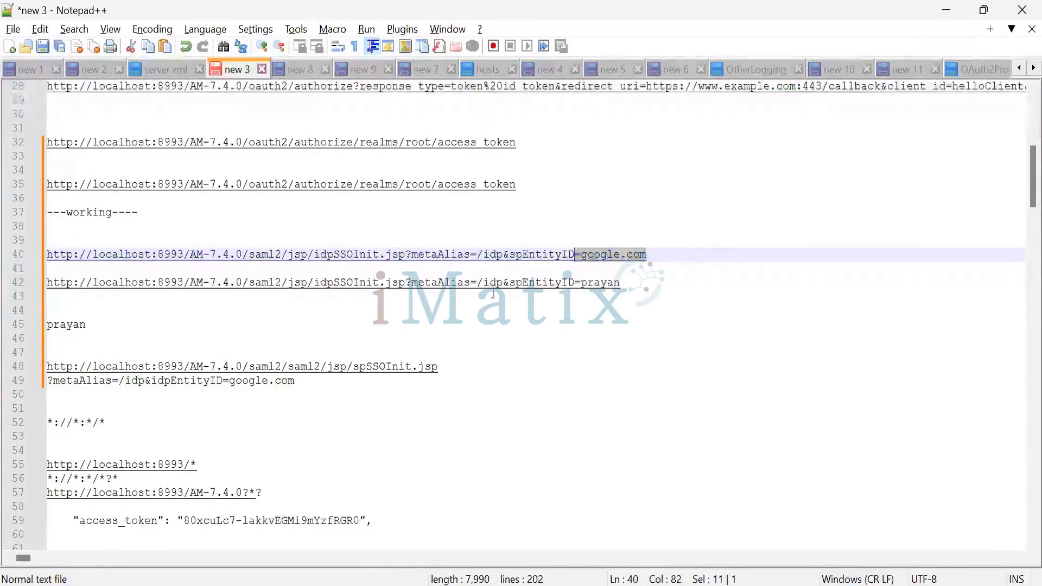
{"action": "left_click_drag", "start_coordinate": [478, 258], "coordinate": [502, 266]}
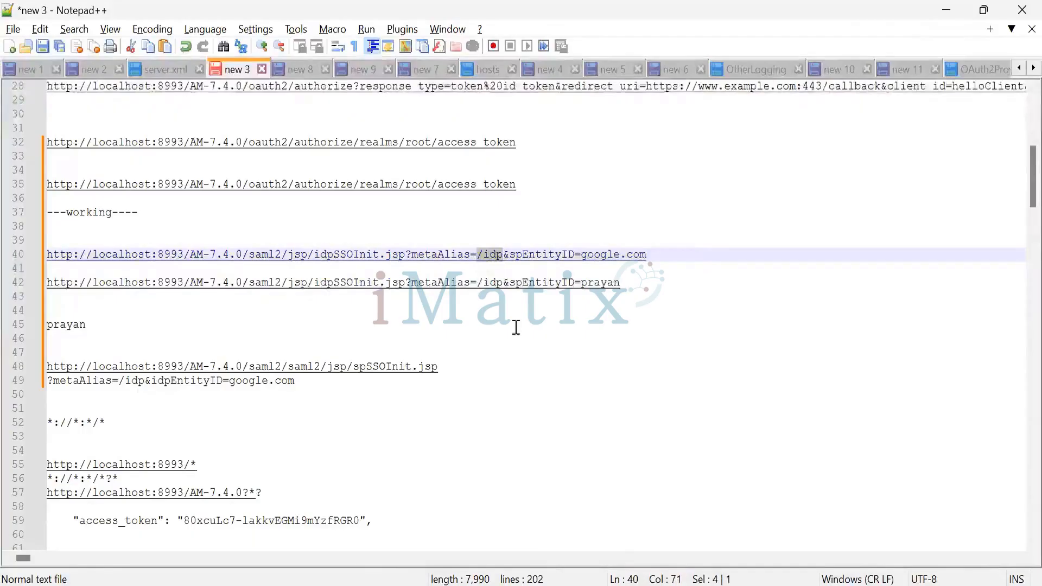
Switch back to ForgeRock Access Management and check the meta alias in the forgerock identity provider's services
{"action": "key", "text": "alt+Tab"}
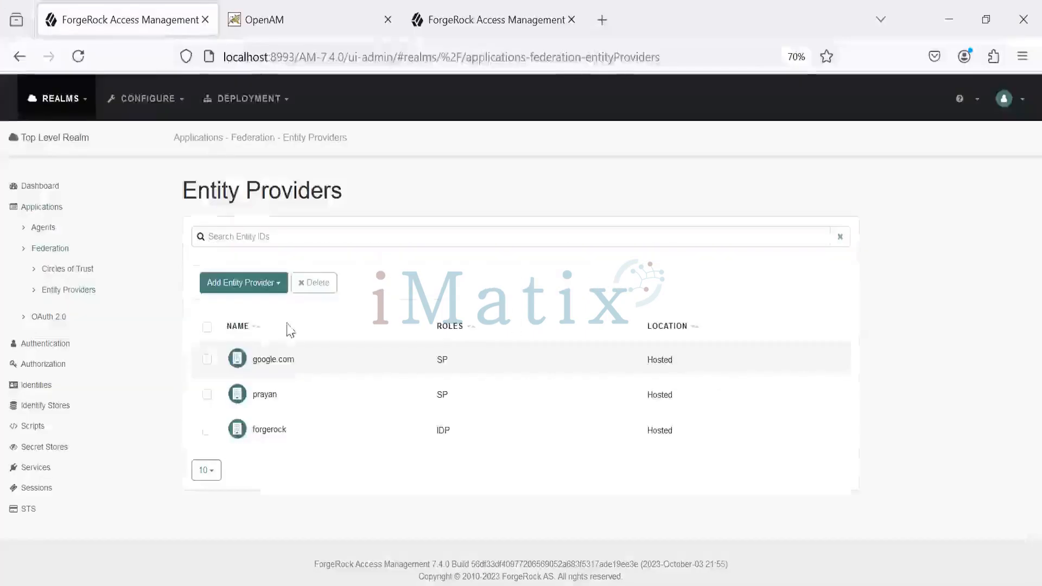
{"action": "left_click", "coordinate": [273, 430]}
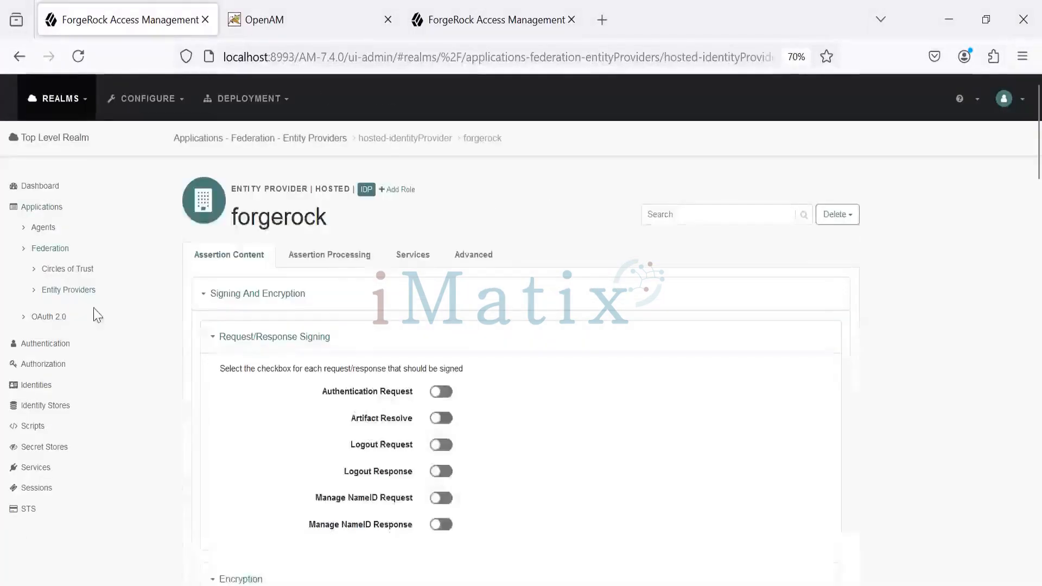
{"action": "left_click", "coordinate": [416, 264]}
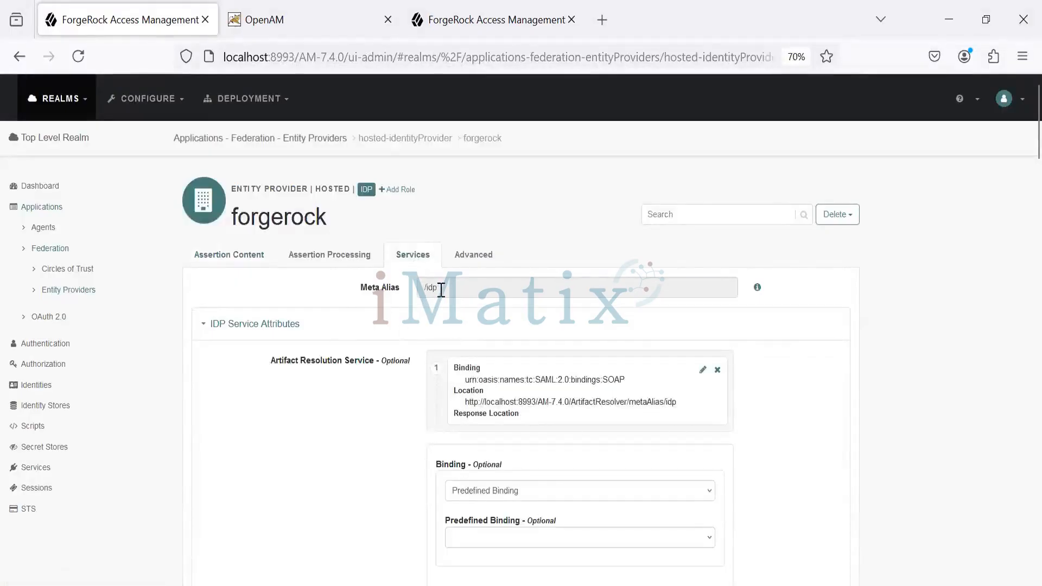
Compare the forgerock identity provider's meta alias with the metaAlias parameter in the Notepad++ idpSSOInit.jsp URL, then return to ForgeRock Access Management
{"action": "left_click_drag", "start_coordinate": [441, 290], "coordinate": [416, 290]}
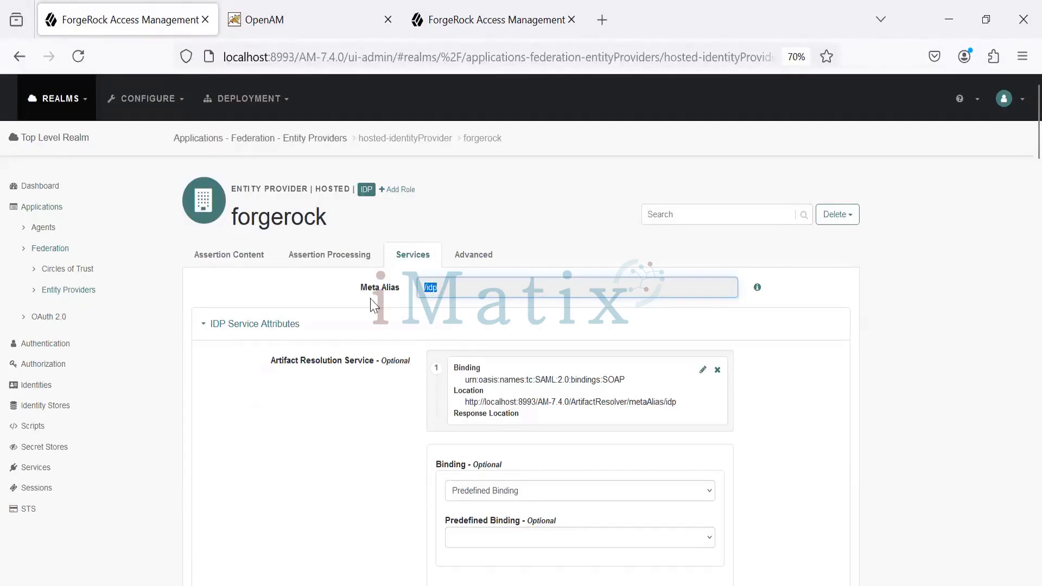
{"action": "left_click", "coordinate": [456, 289]}
{"action": "key", "text": "alt+Tab"}
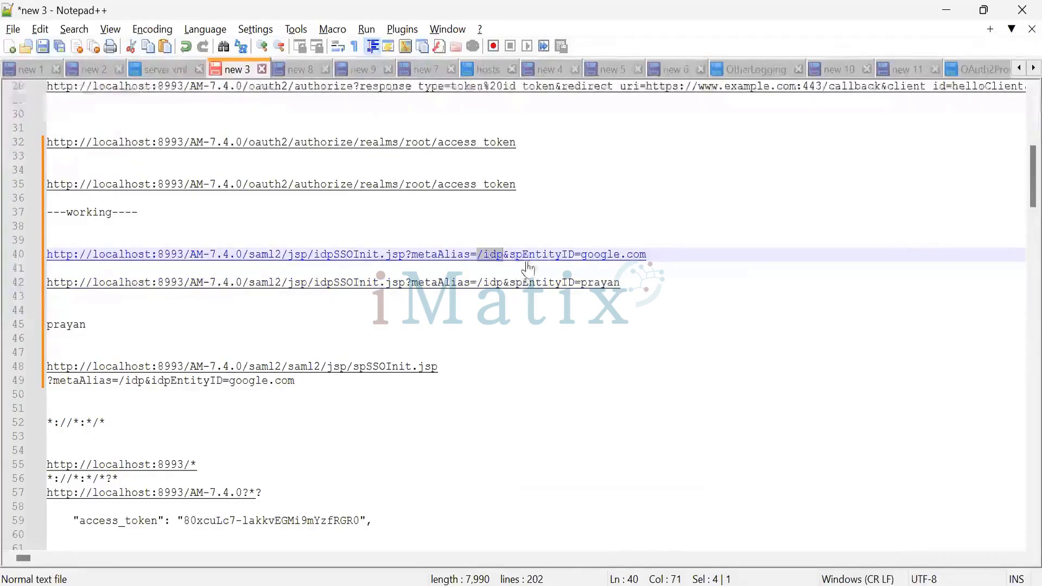
{"action": "key", "text": "alt+Tab"}
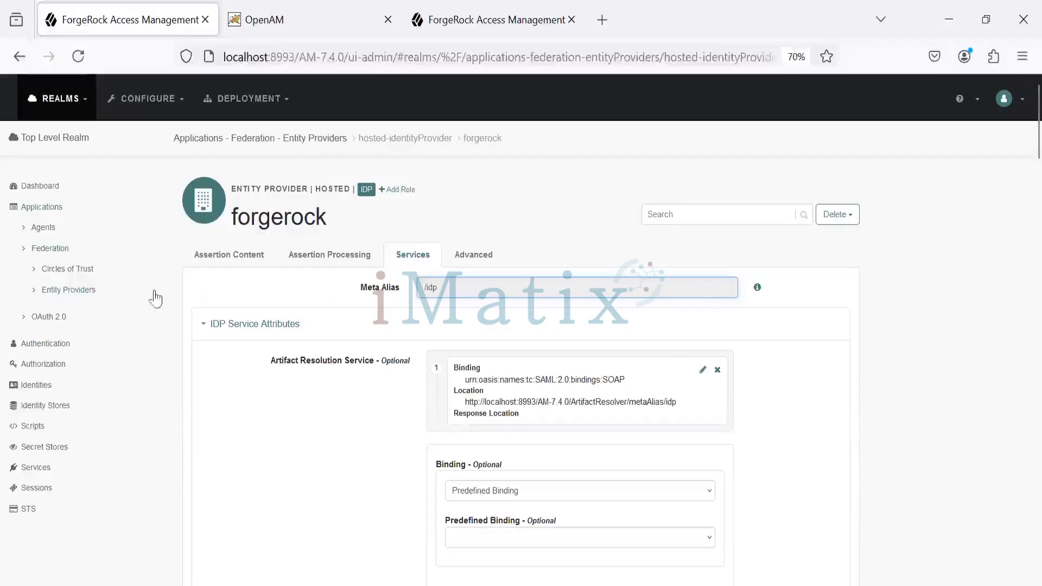
Open the google.com service provider and compare its entity name with the spEntityID parameter of the idpSSOInit.jsp URL in Notepad++
{"action": "left_click", "coordinate": [85, 298]}
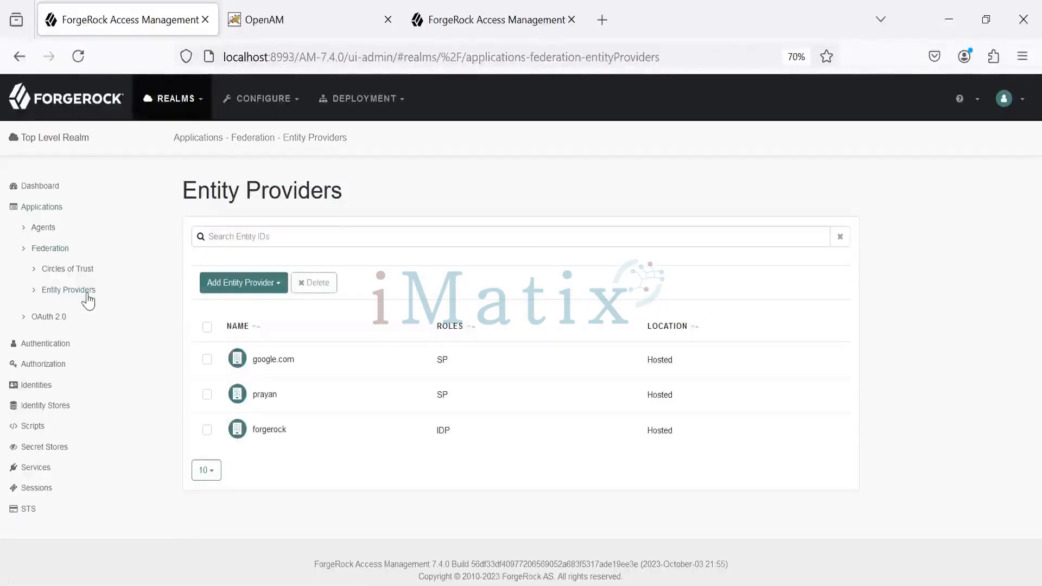
{"action": "left_click", "coordinate": [263, 360]}
{"action": "left_click_drag", "start_coordinate": [236, 218], "coordinate": [361, 231]}
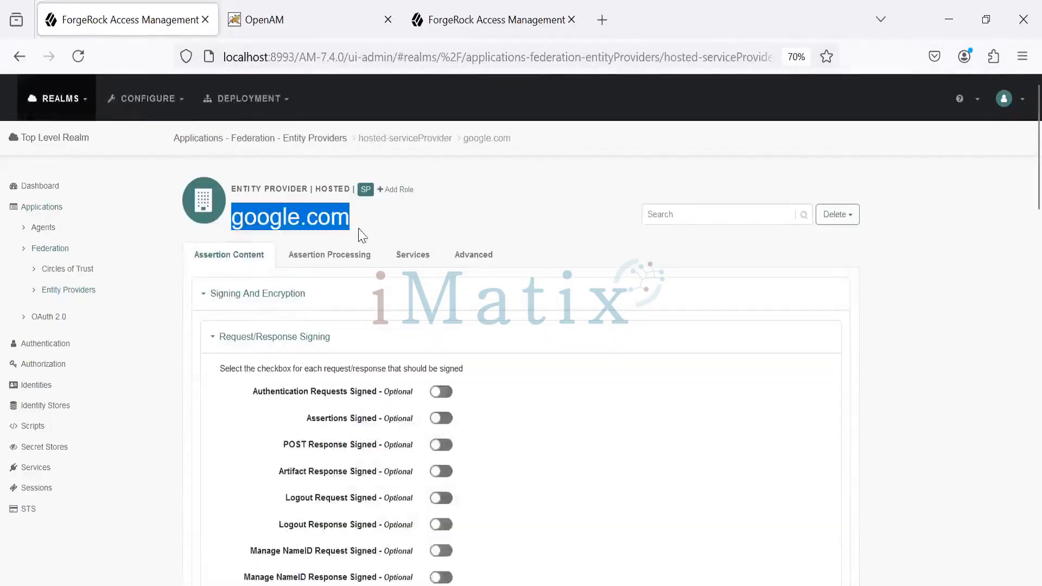
{"action": "key", "text": "alt+Tab"}
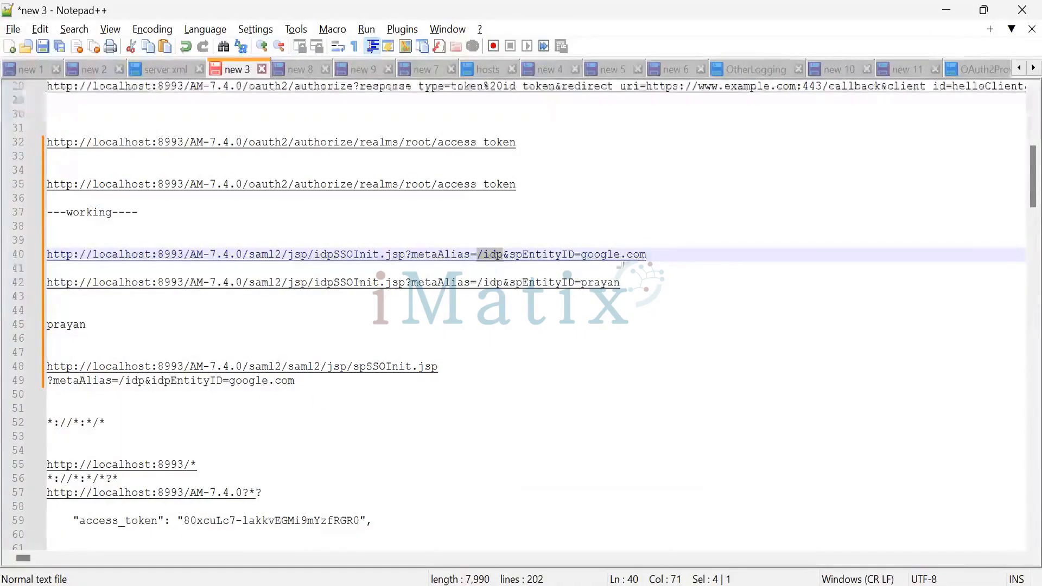
{"action": "left_click_drag", "start_coordinate": [692, 260], "coordinate": [45, 257]}
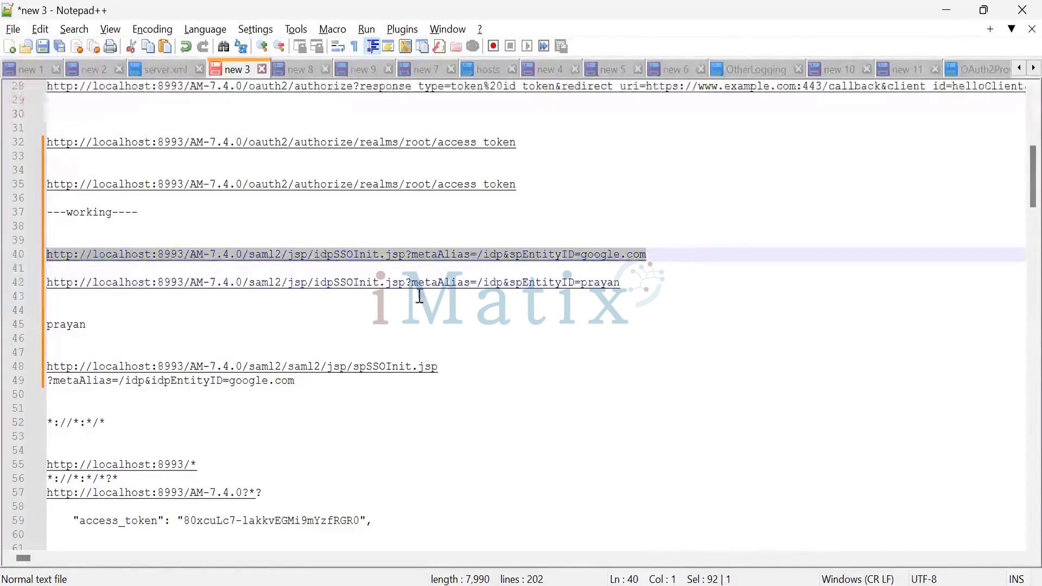
Back in ForgeRock Access Management, view the hosted and remote options for adding an entity provider and the New Remote Entity Provider form
{"action": "key", "text": "alt+Tab"}
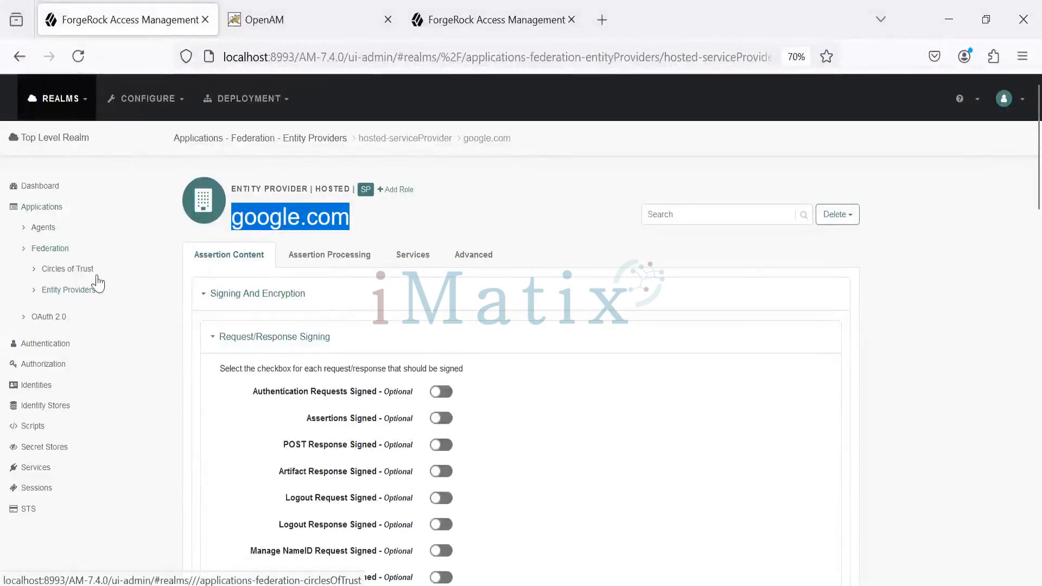
{"action": "left_click", "coordinate": [64, 290]}
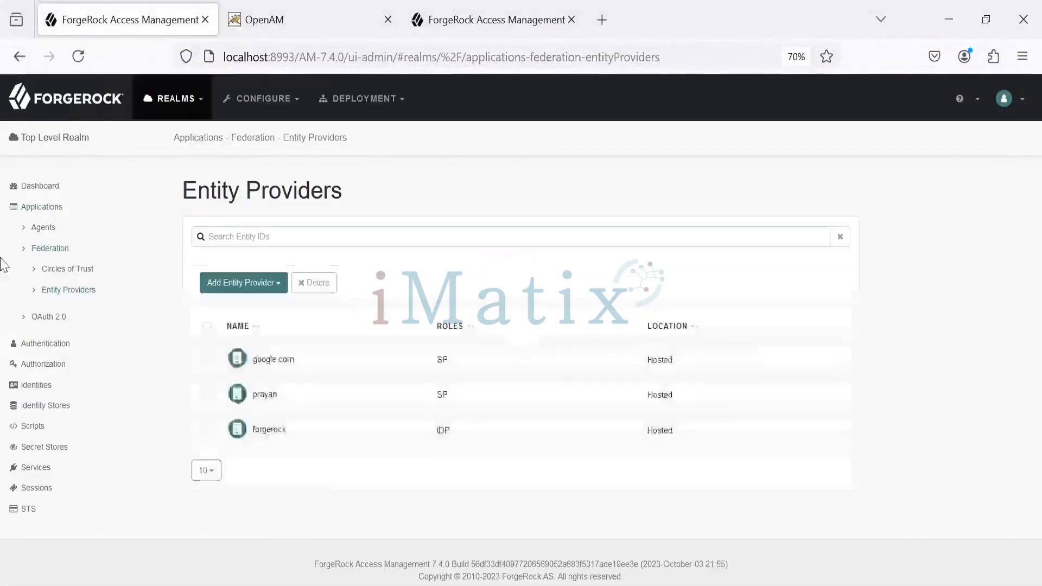
{"action": "left_click", "coordinate": [259, 292]}
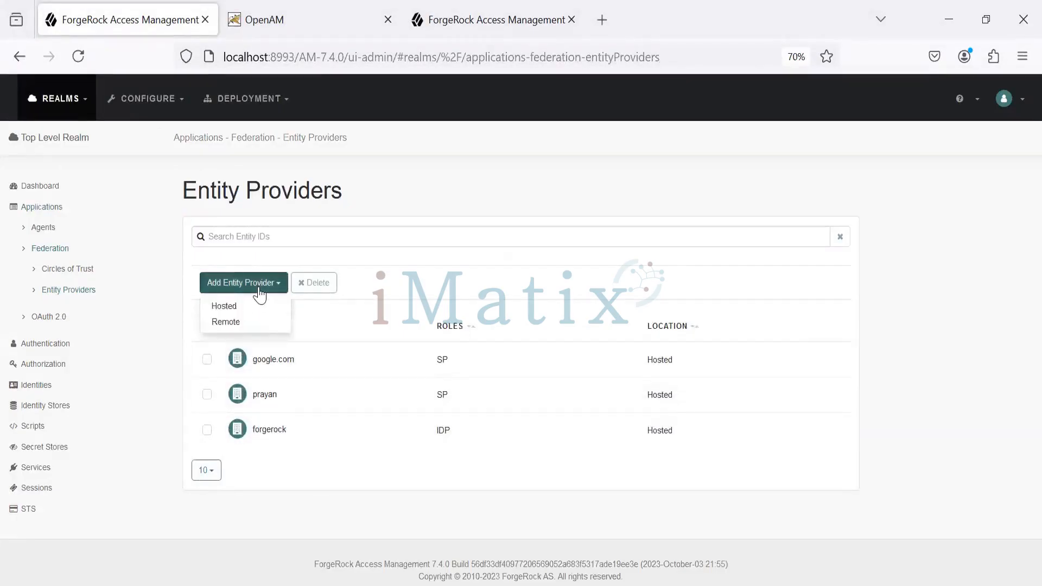
{"action": "left_click", "coordinate": [255, 326]}
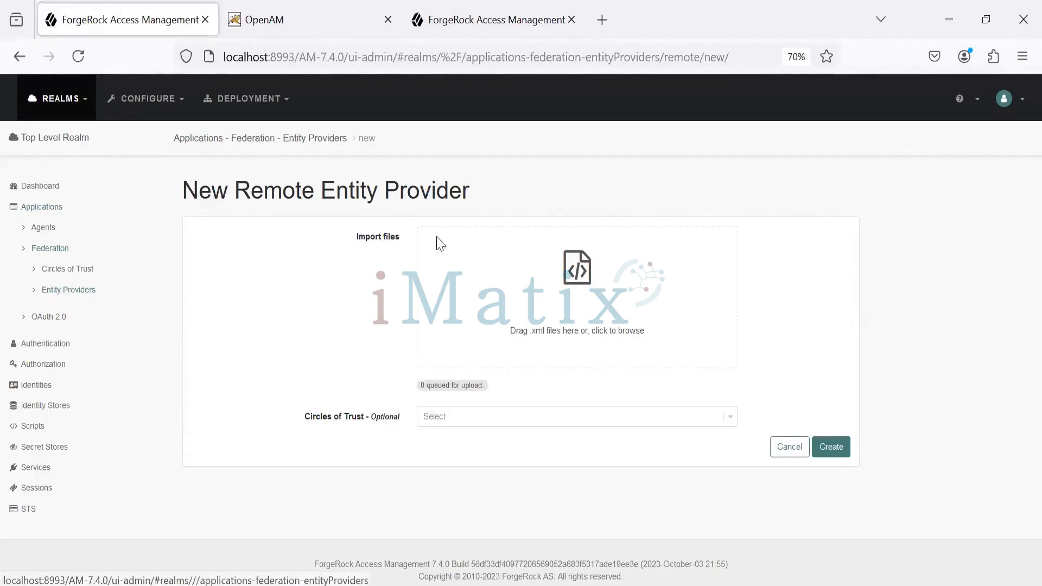
{"action": "left_click", "coordinate": [82, 293]}
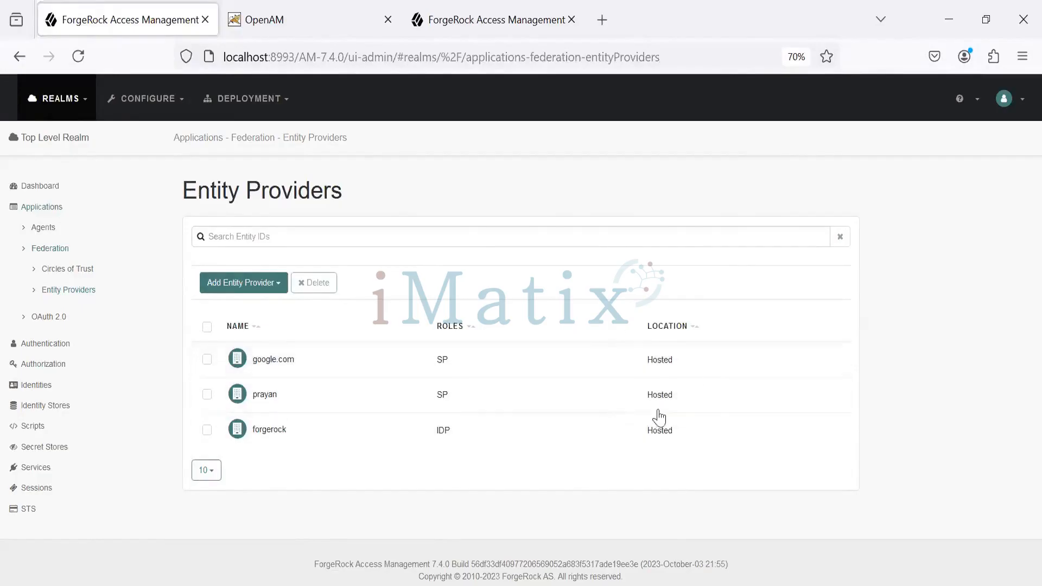
{"action": "left_click", "coordinate": [271, 285]}
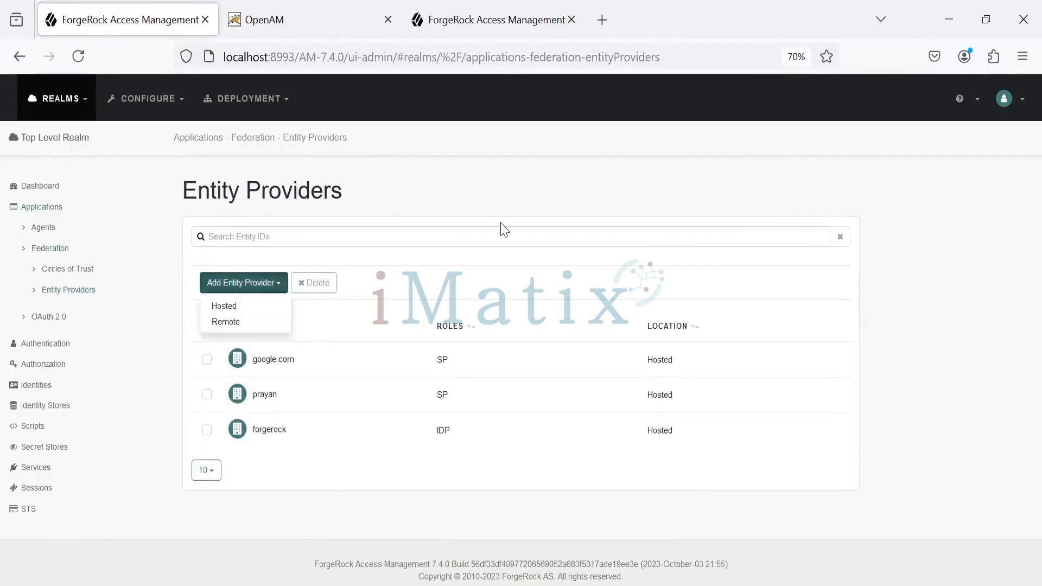
{"action": "left_click", "coordinate": [495, 196]}
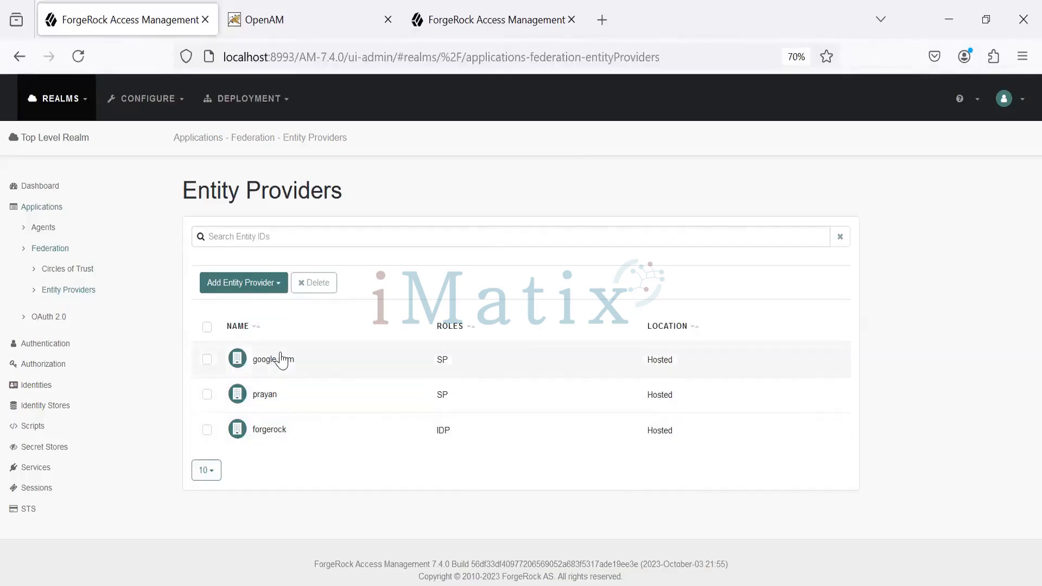
Switch to Notepad++ and highlight the complete google.com idpSSOInit.jsp URL
{"action": "key", "text": "alt+Tab"}
{"action": "left_click", "coordinate": [658, 278]}
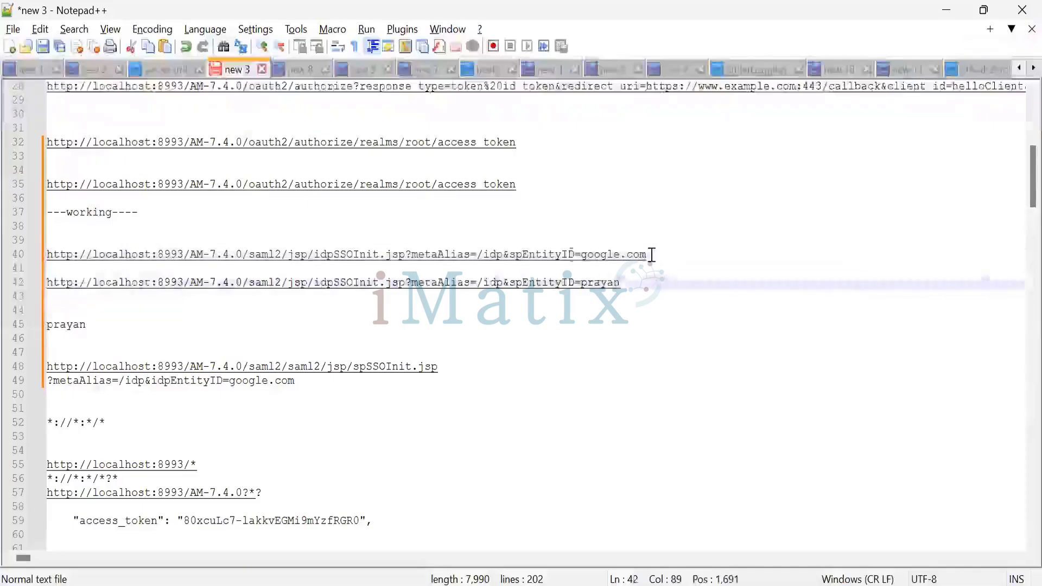
{"action": "left_click_drag", "start_coordinate": [652, 255], "coordinate": [42, 256]}
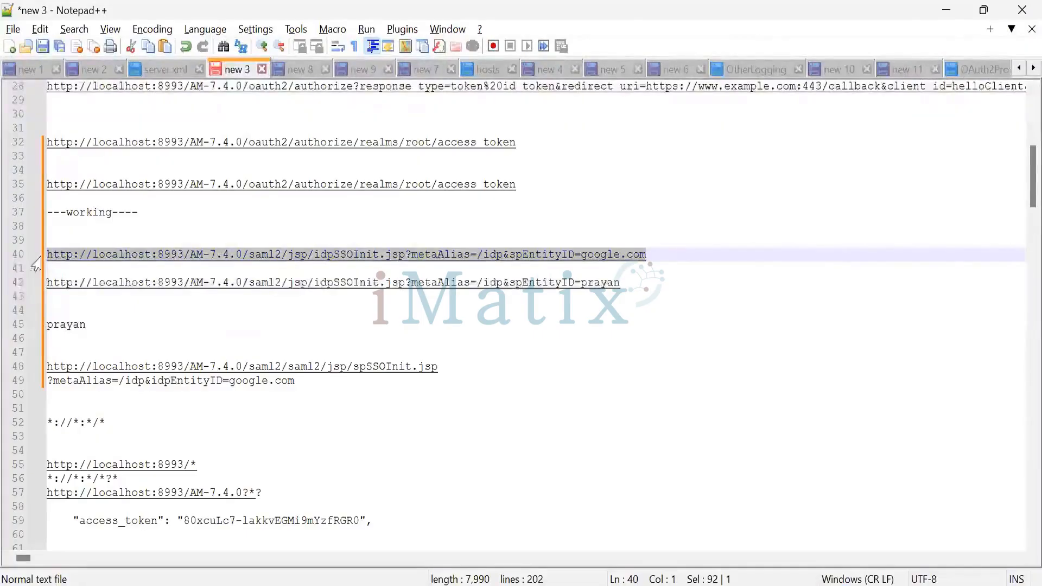
Switch back to Firefox and open the SAML-tracer extension
{"action": "key", "text": "alt+Tab"}
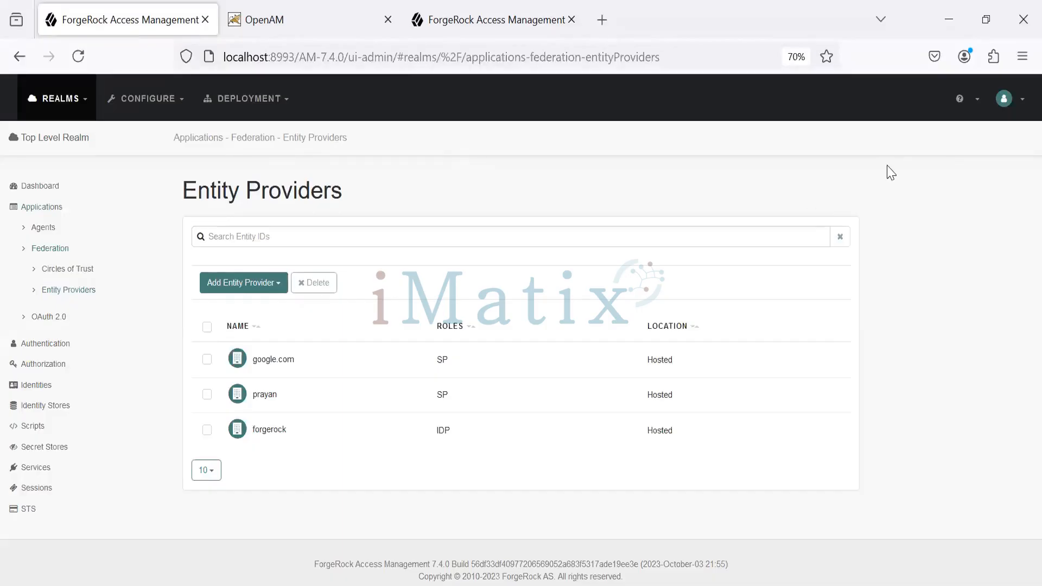
{"action": "left_click", "coordinate": [995, 60]}
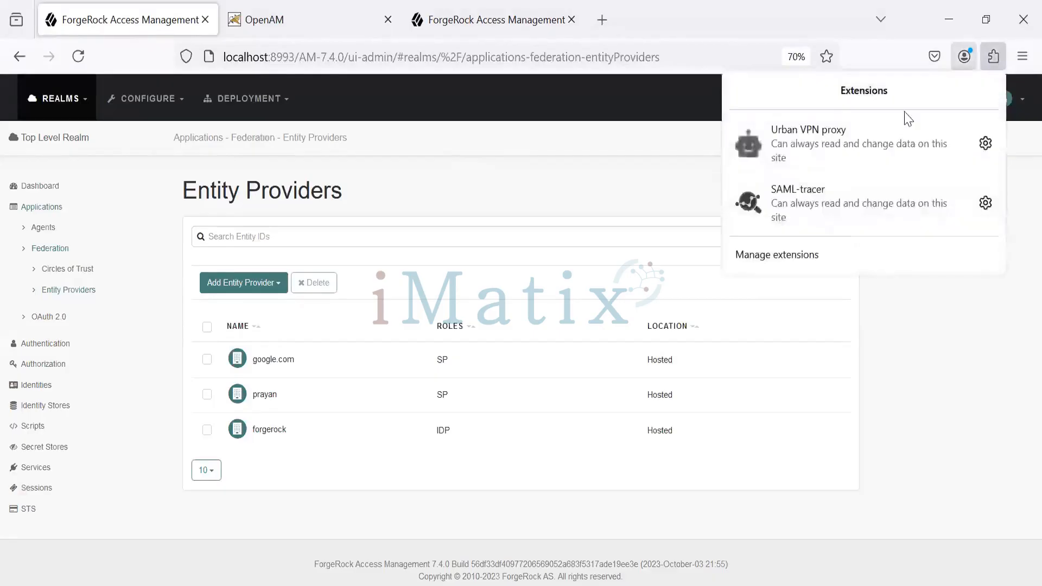
{"action": "left_click", "coordinate": [794, 209]}
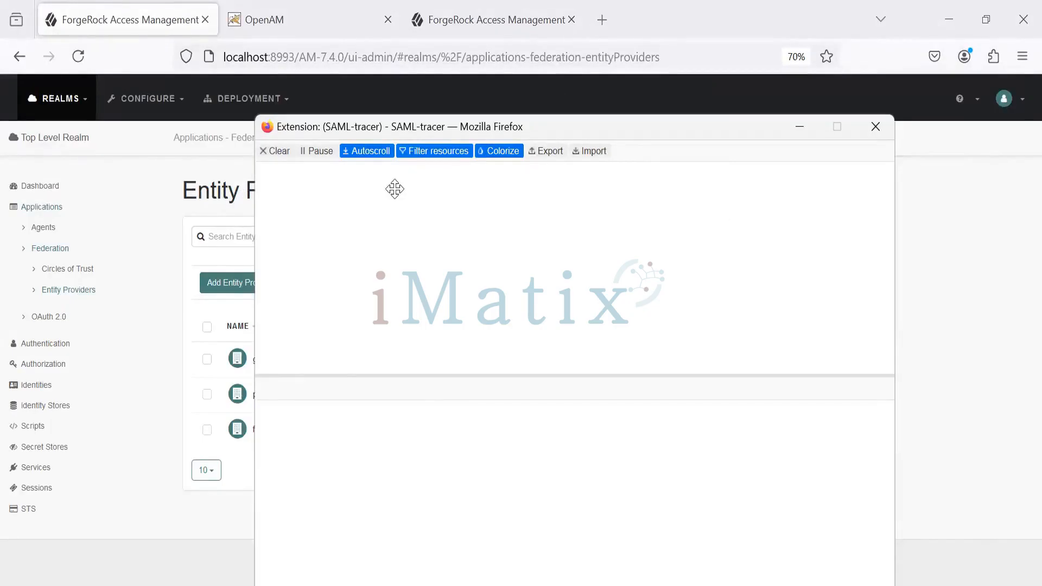
Search the web for "download saml tracer for firefox" in a new tab and open the SAML-tracer page on Firefox Add-ons
{"action": "key", "text": "ctrl+t"}
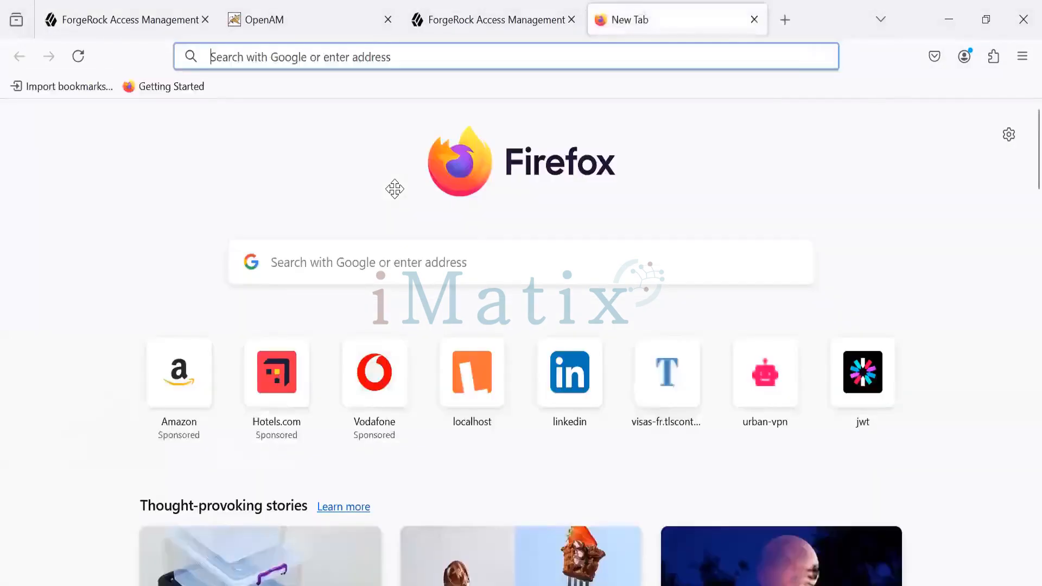
{"action": "type", "text": "saml tac"}
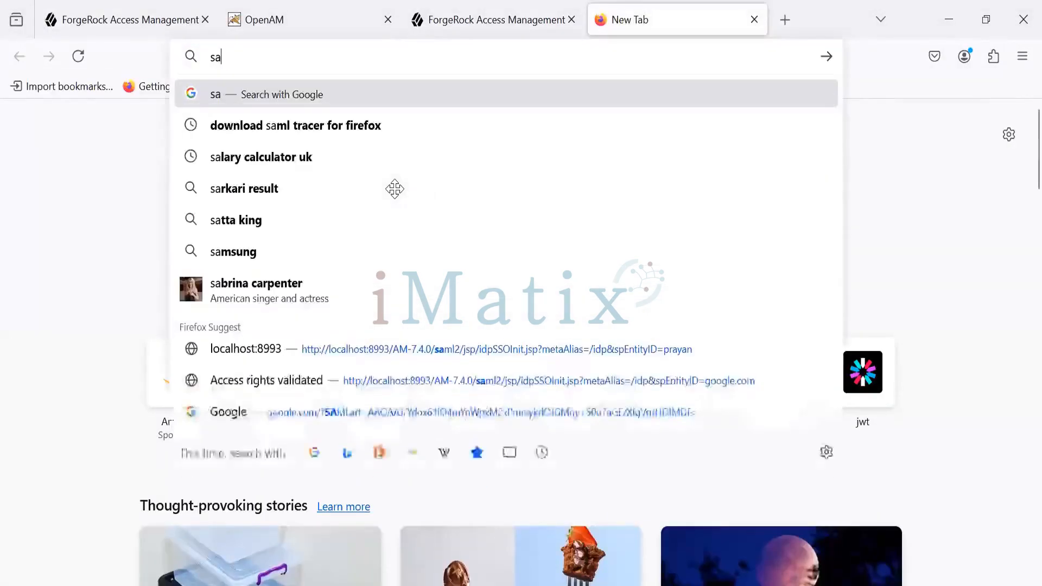
{"action": "key", "text": "BackSpace"}
{"action": "key", "text": "BackSpace"}
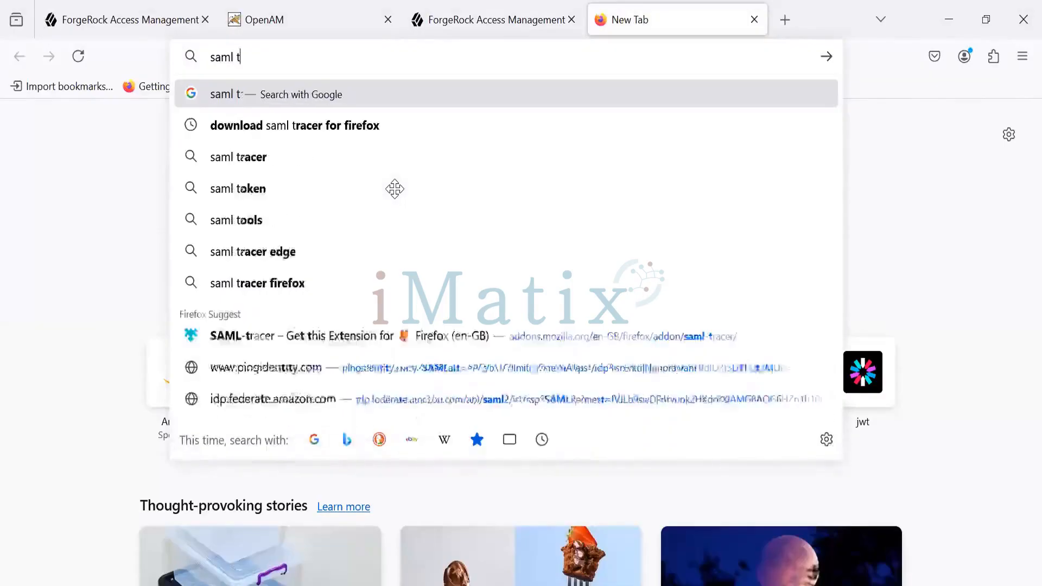
{"action": "type", "text": "racer"}
{"action": "key", "text": "Down"}
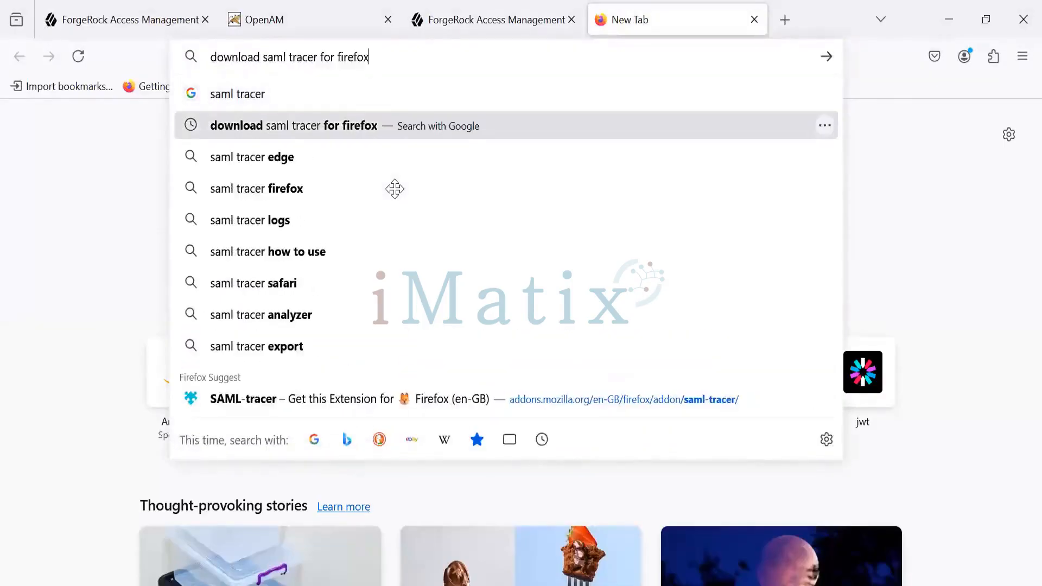
{"action": "key", "text": "Return"}
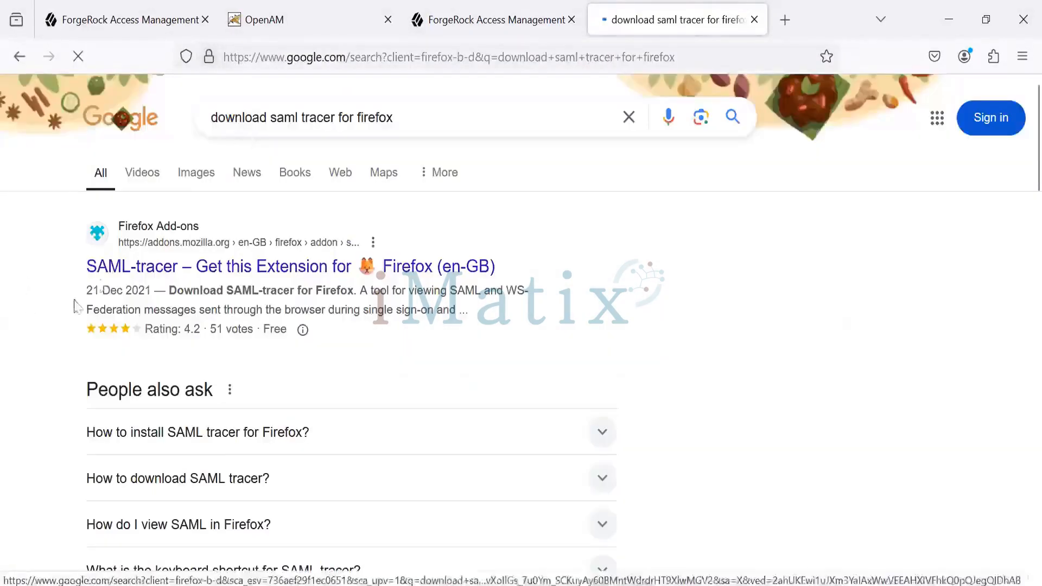
{"action": "left_click", "coordinate": [108, 279]}
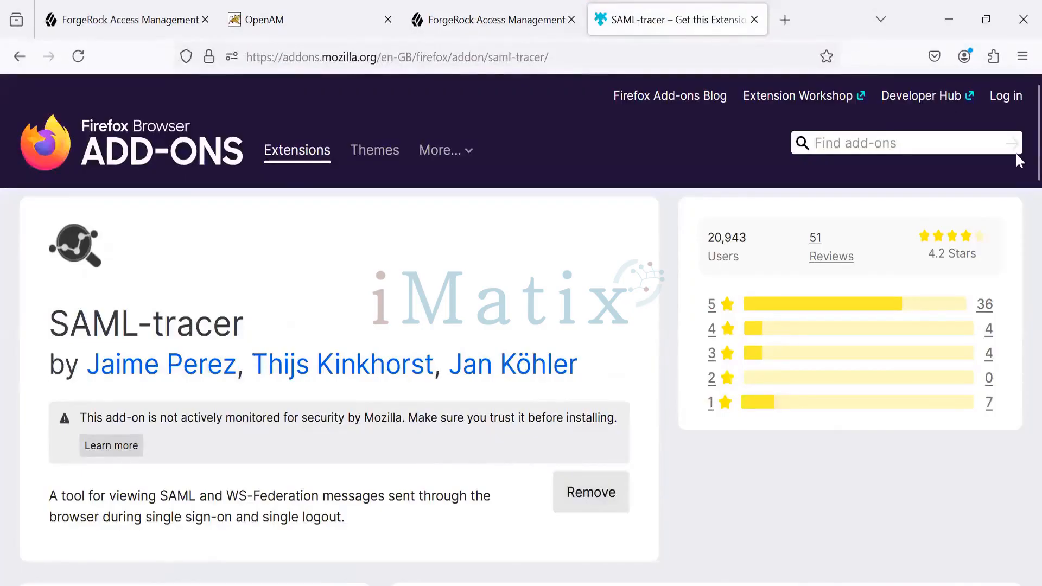
Bring up the SAML-tracer extension window again and clear its captured requests
{"action": "left_click", "coordinate": [993, 58]}
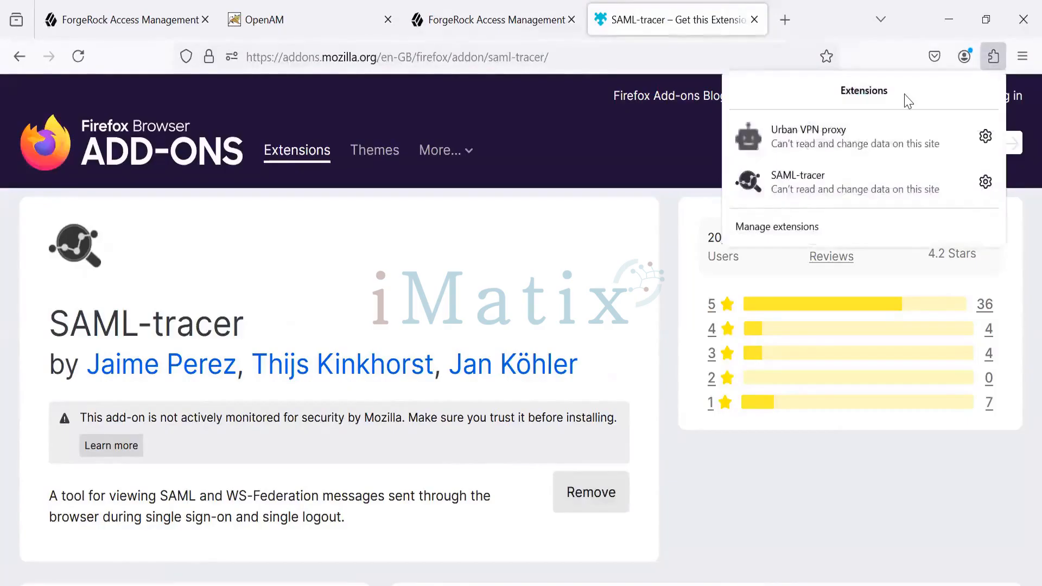
{"action": "left_click", "coordinate": [834, 194]}
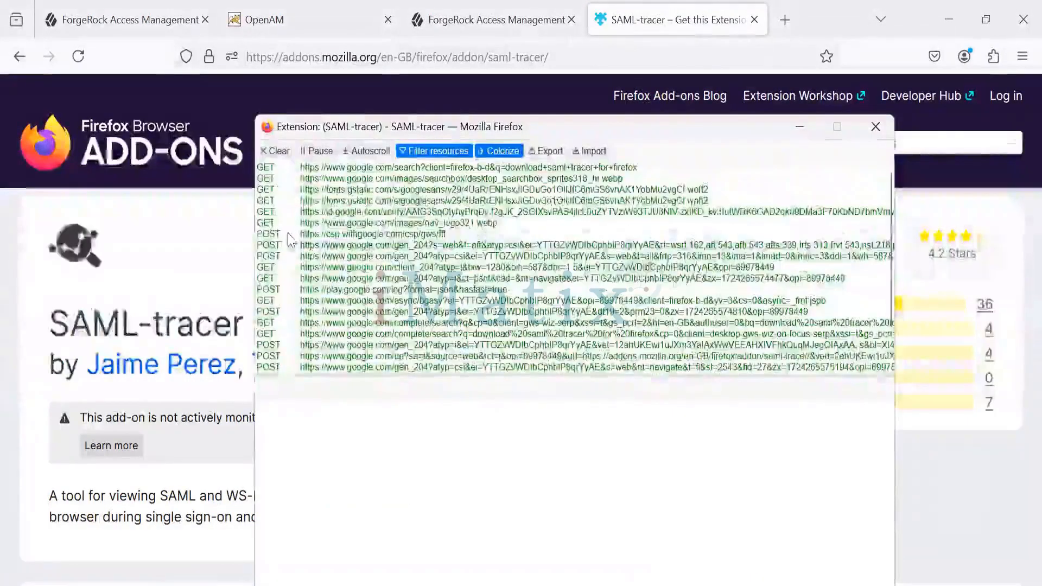
{"action": "left_click", "coordinate": [276, 152]}
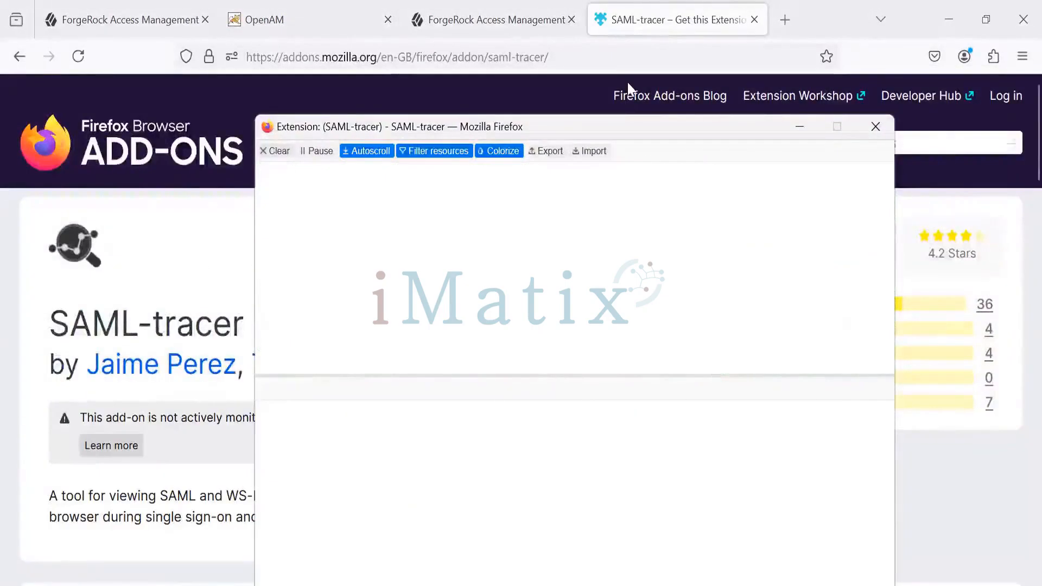
Copy the google.com idpSSOInit.jsp URL from Notepad++ and load it in Firefox's OpenAM tab
{"action": "left_click", "coordinate": [311, 19]}
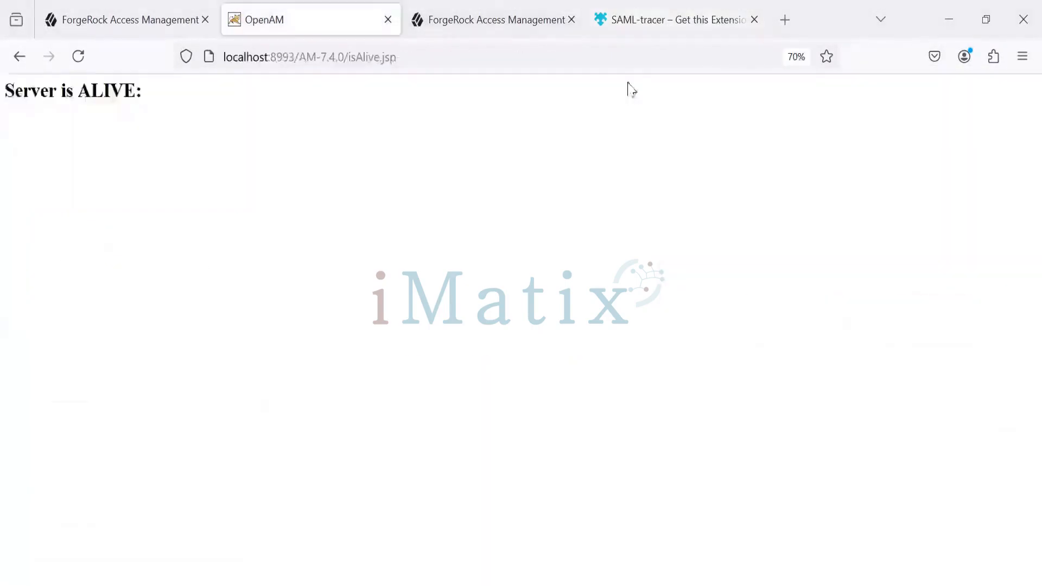
{"action": "key", "text": "alt+Tab"}
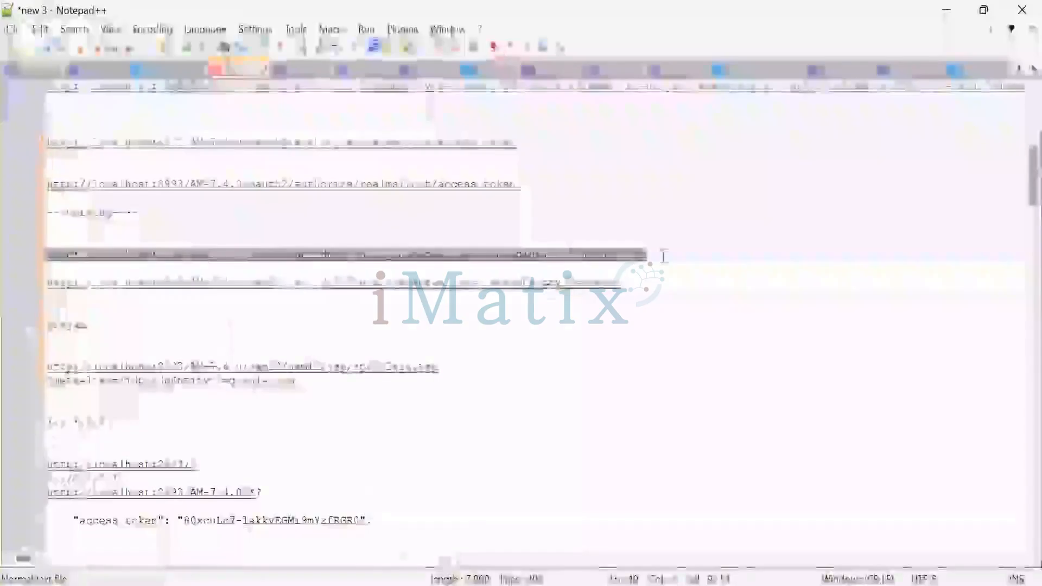
{"action": "left_click_drag", "start_coordinate": [670, 255], "coordinate": [45, 257]}
{"action": "key", "text": "ctrl+c"}
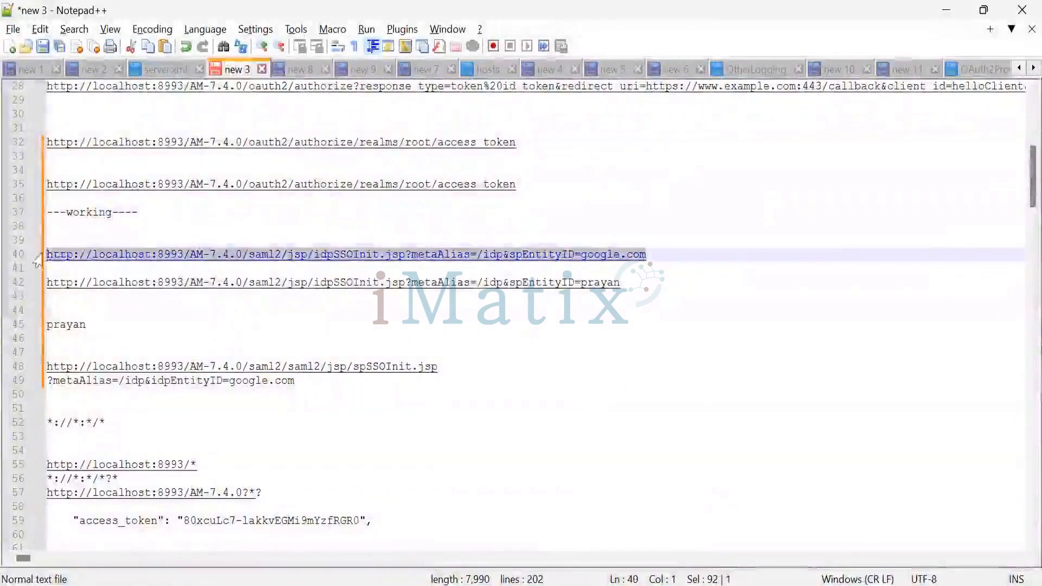
{"action": "key", "text": "alt+Tab"}
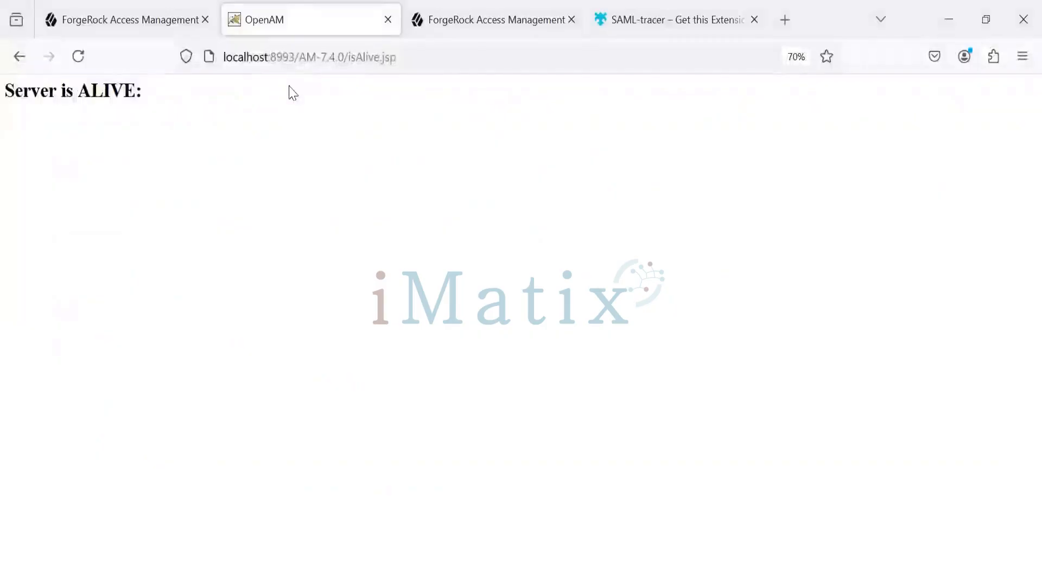
{"action": "key", "text": "ctrl+l"}
{"action": "key", "text": "ctrl+v"}
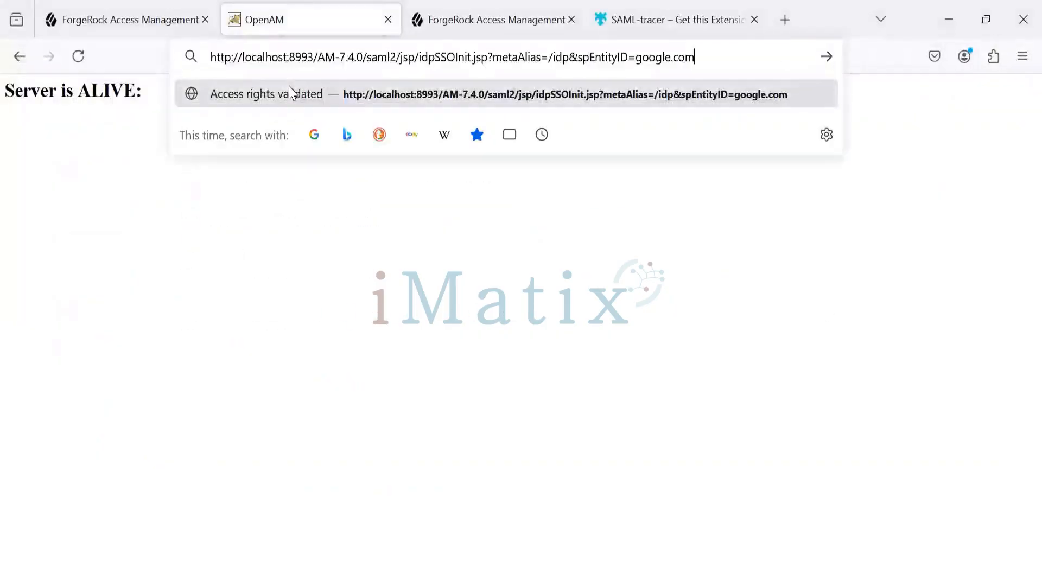
{"action": "key", "text": "Return"}
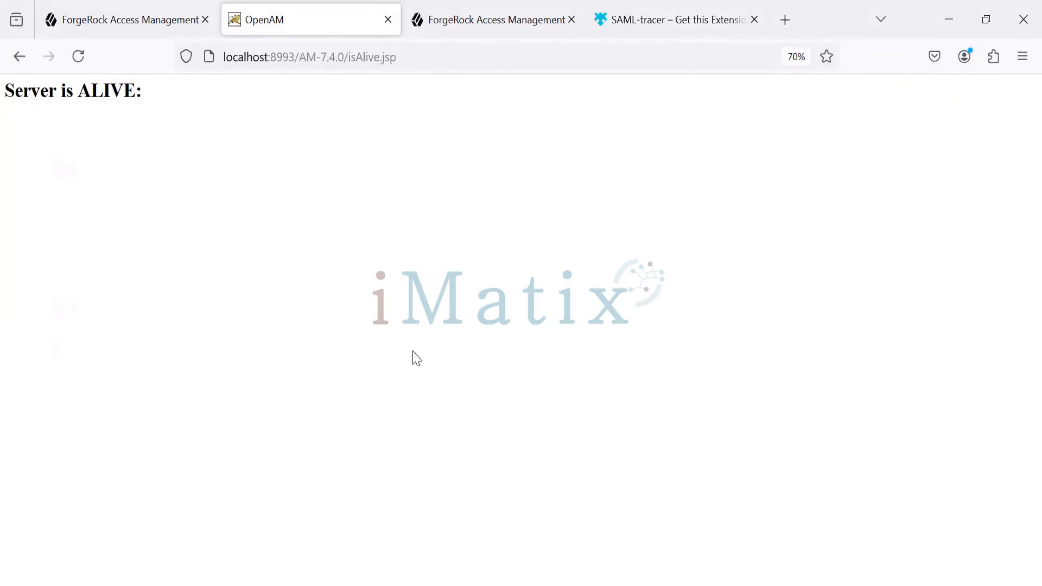
Return to the SAML-tracer window, select the POST request to isAlive.jsp and highlight its encoded SAML response parameter
{"action": "key", "text": "alt+Tab"}
{"action": "left_click", "coordinate": [721, 249]}
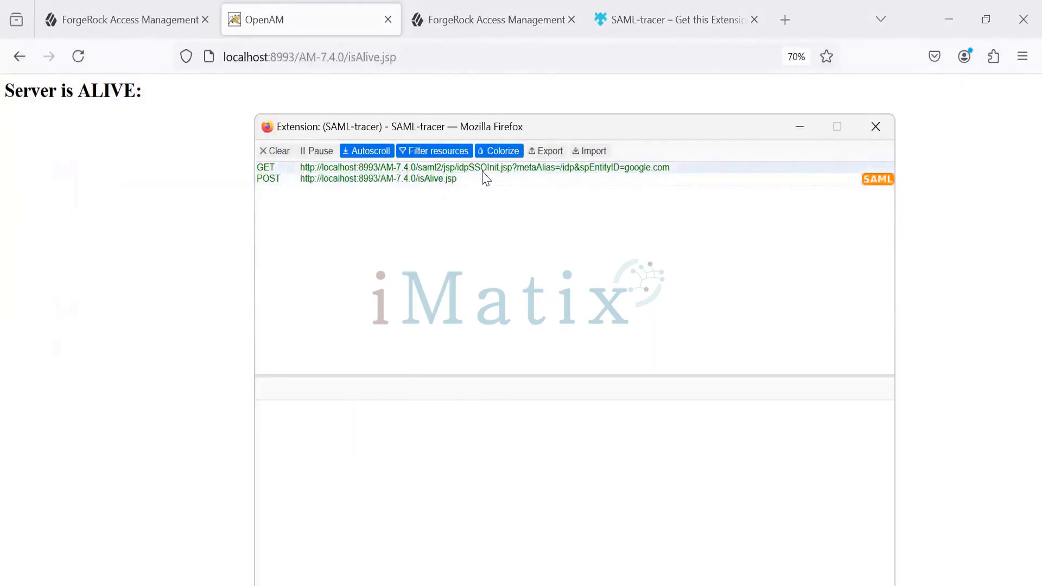
{"action": "left_click", "coordinate": [400, 182]}
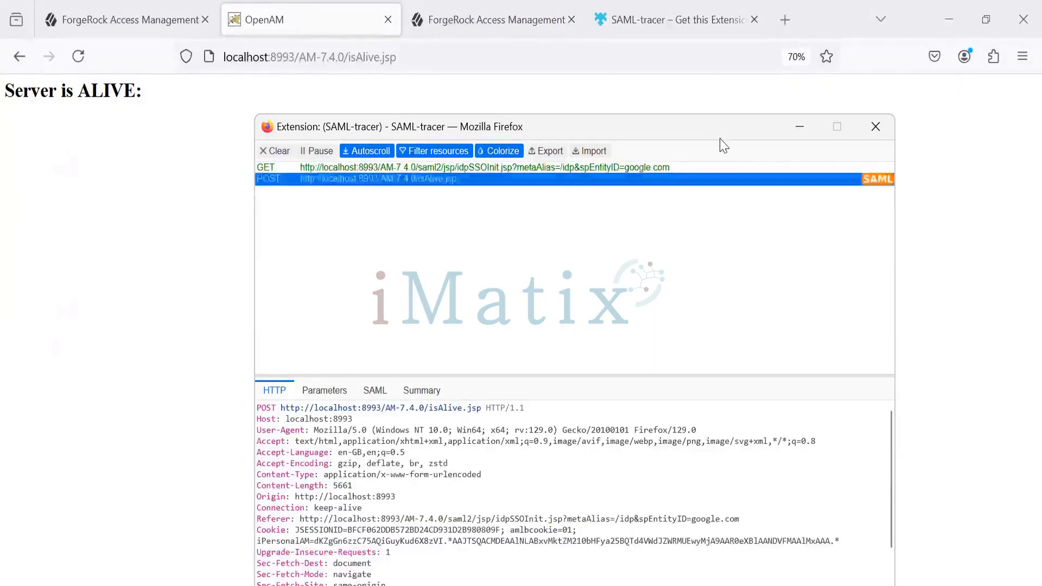
{"action": "left_click_drag", "start_coordinate": [721, 138], "coordinate": [672, 67]}
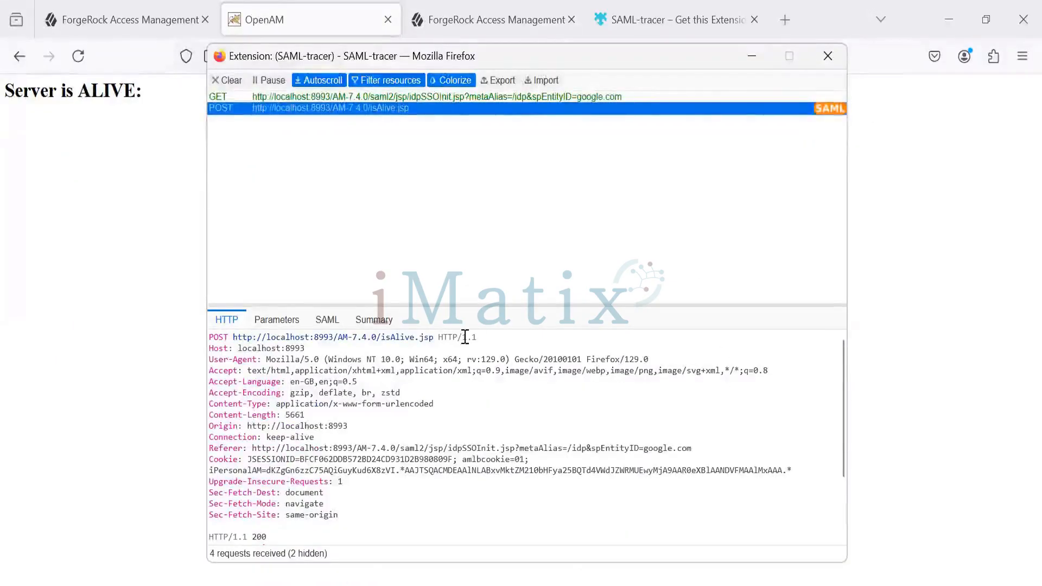
{"action": "left_click", "coordinate": [278, 320]}
{"action": "left_click_drag", "start_coordinate": [405, 448], "coordinate": [426, 558]}
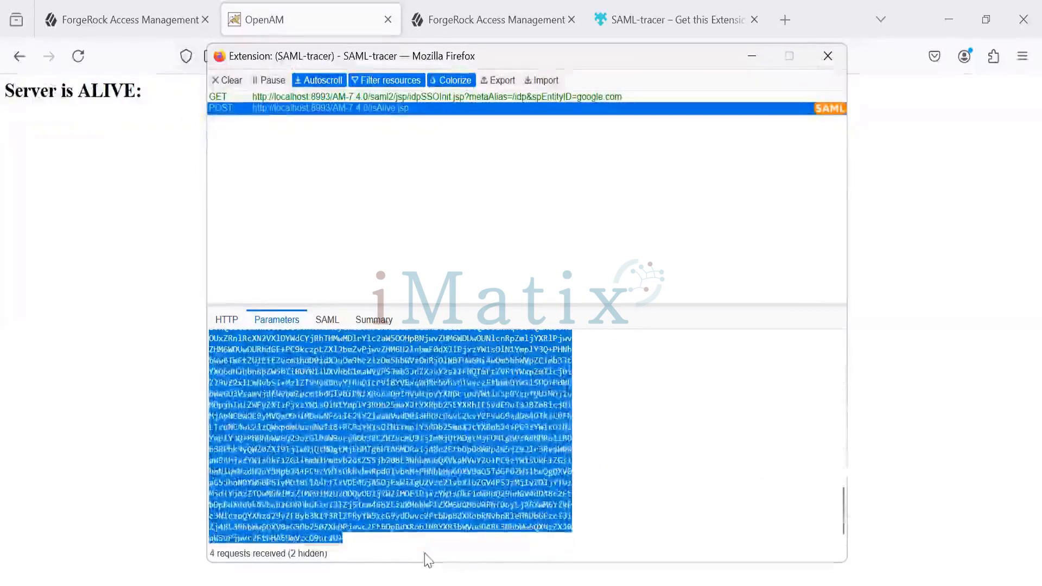
Show the decoded SAML message of the isAlive.jsp request and highlight the whole response XML
{"action": "left_click", "coordinate": [334, 325]}
{"action": "left_click", "coordinate": [608, 478]}
{"action": "scroll", "coordinate": [608, 478], "scroll_direction": "up", "scroll_amount": 15}
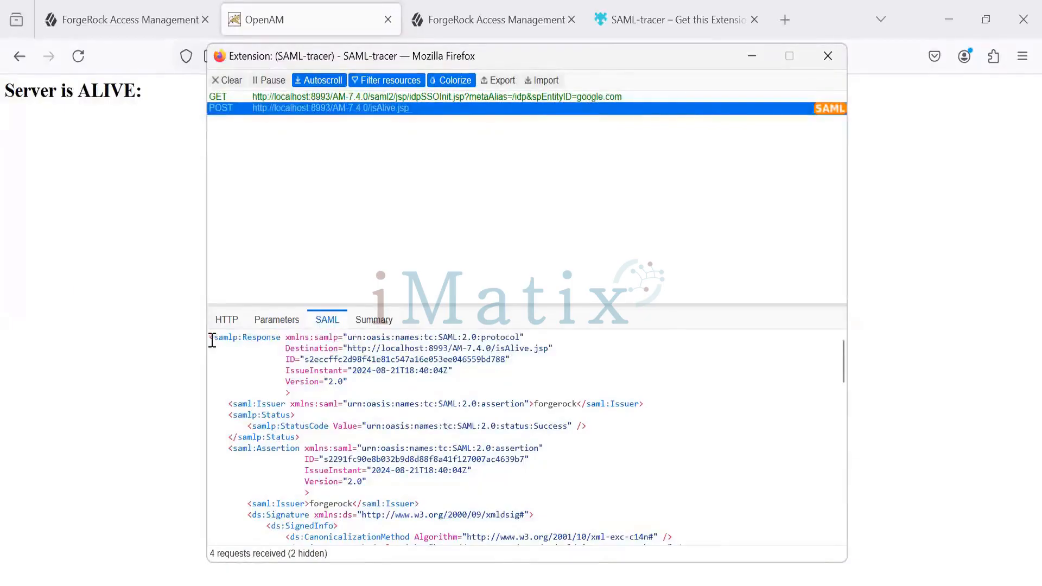
{"action": "left_click_drag", "start_coordinate": [211, 340], "coordinate": [319, 584]}
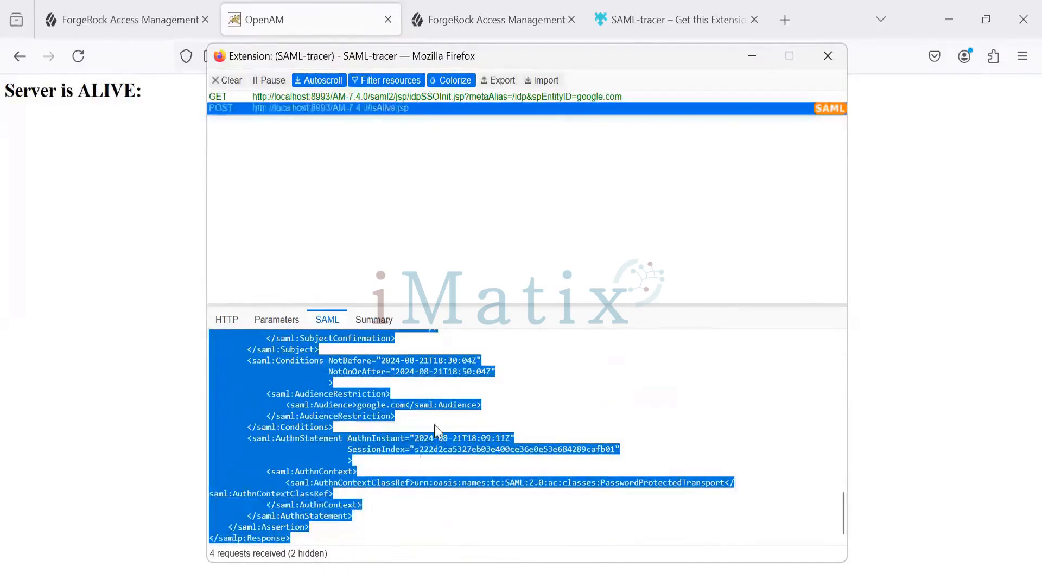
{"action": "left_click_drag", "start_coordinate": [841, 521], "coordinate": [841, 358]}
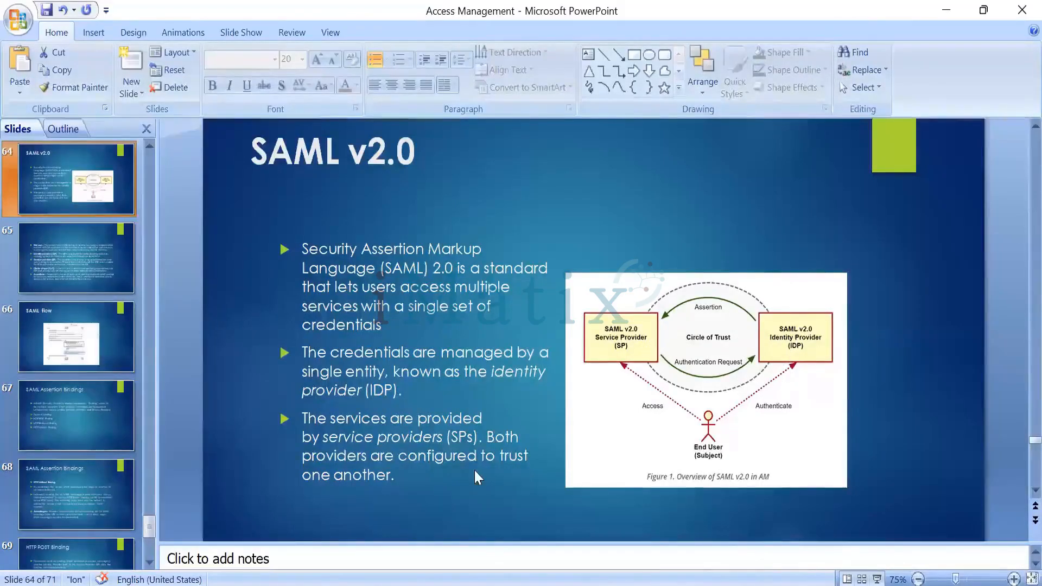
Back in SAML-tracer, highlight the samlp:Response element, its Destination attribute with the URL, and the saml:Issuer element with its value
{"action": "key", "text": "alt+Tab"}
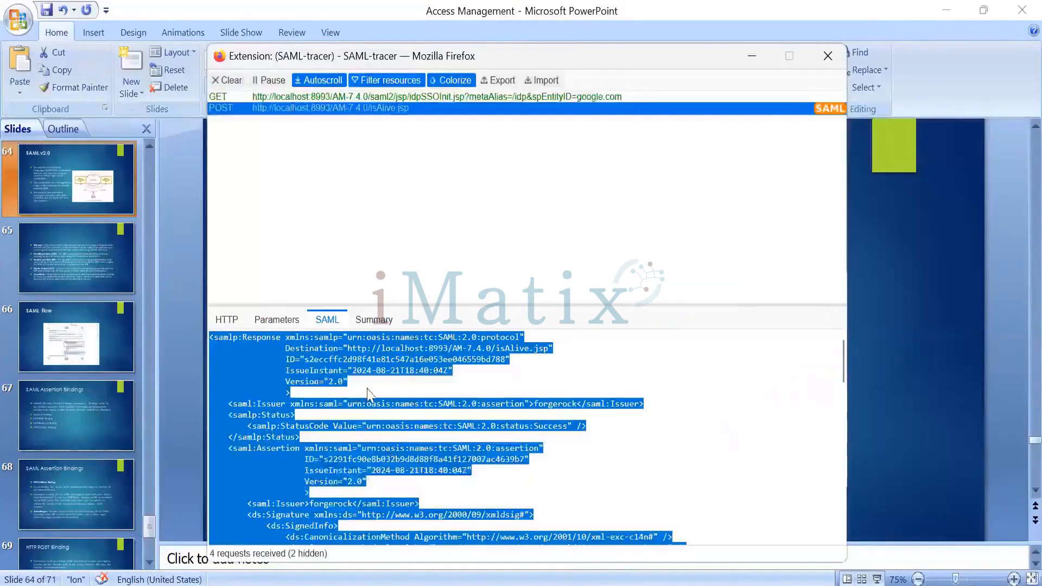
{"action": "left_click", "coordinate": [455, 403]}
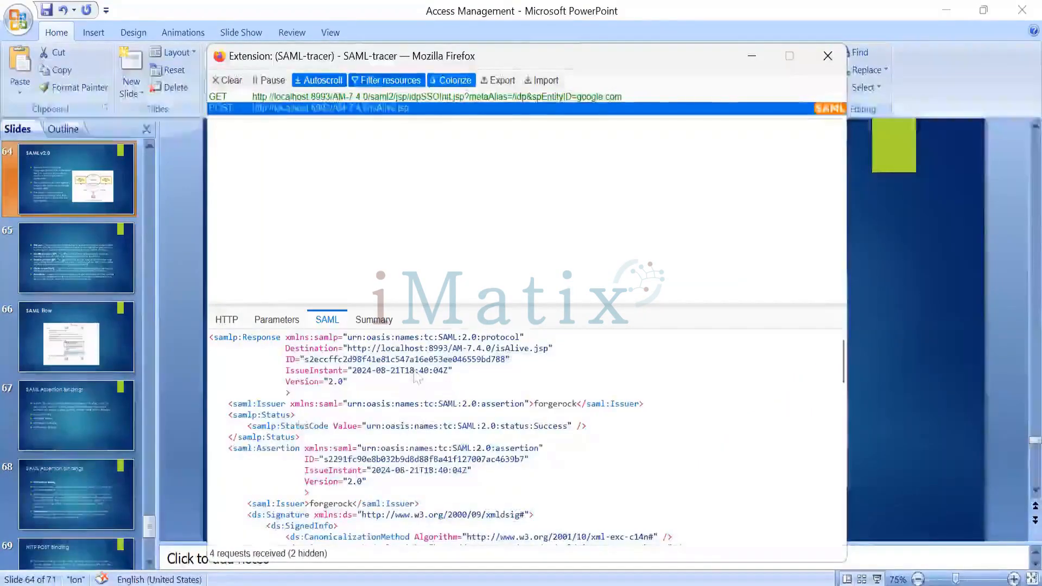
{"action": "double_click", "coordinate": [259, 338]}
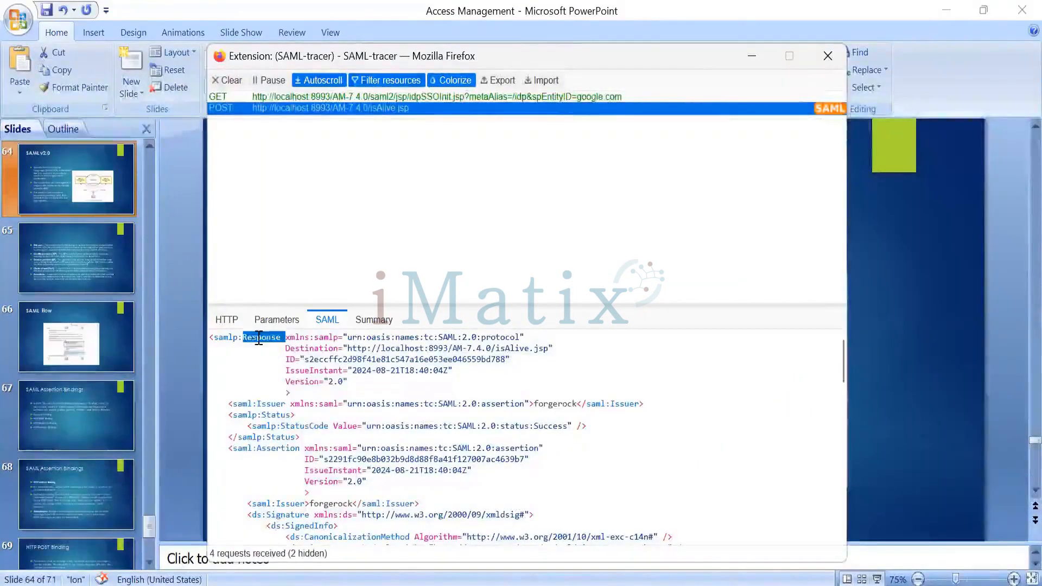
{"action": "double_click", "coordinate": [320, 353]}
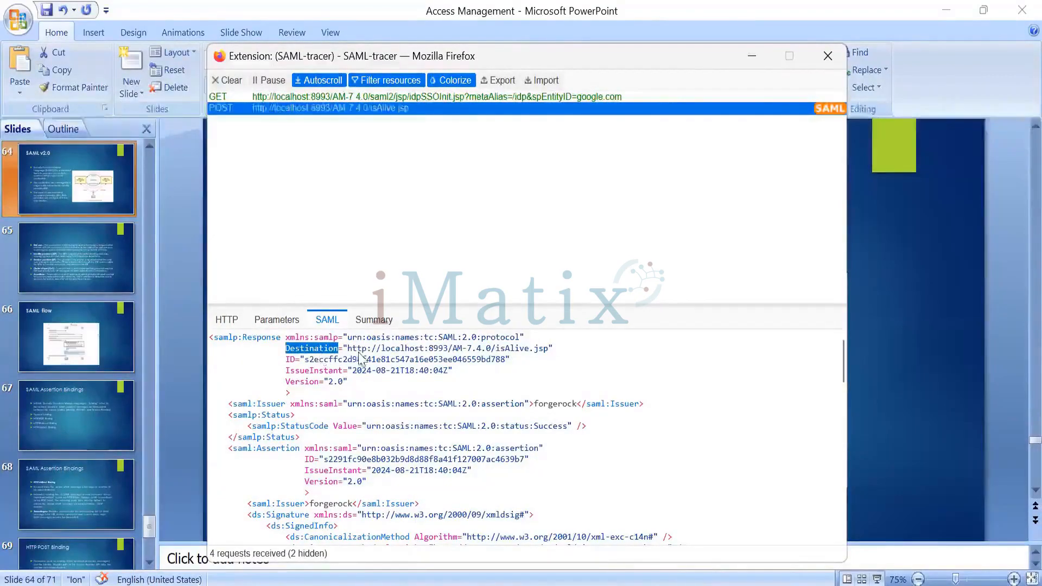
{"action": "left_click_drag", "start_coordinate": [348, 349], "coordinate": [549, 349]}
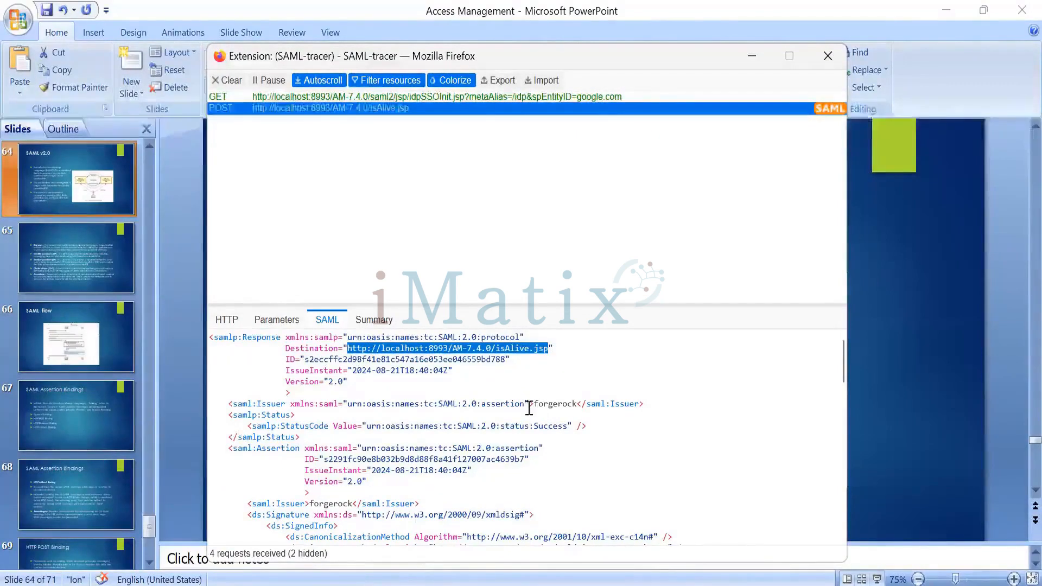
{"action": "left_click", "coordinate": [270, 403]}
{"action": "double_click", "coordinate": [271, 402]}
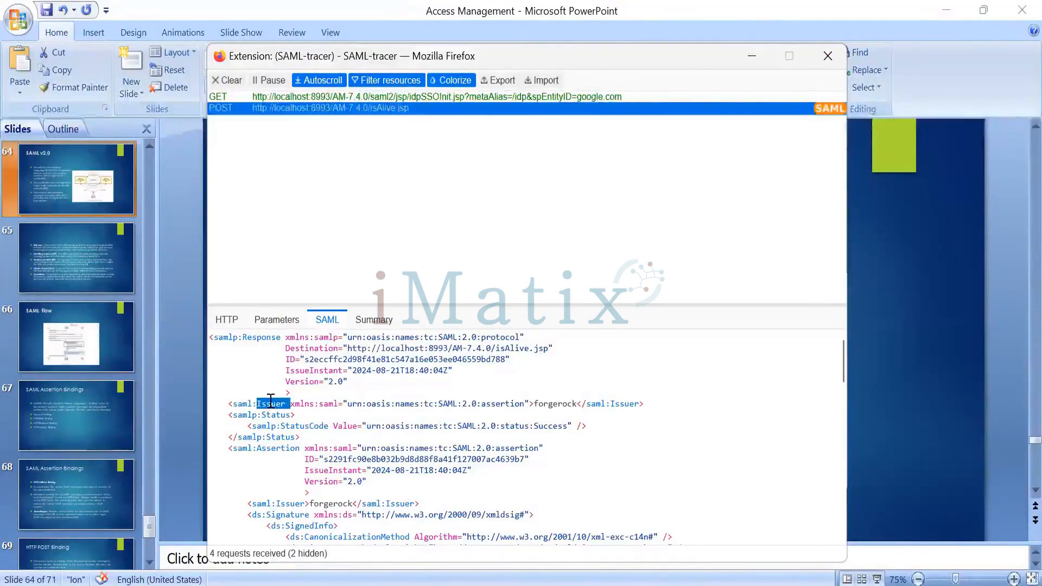
{"action": "left_click", "coordinate": [553, 405]}
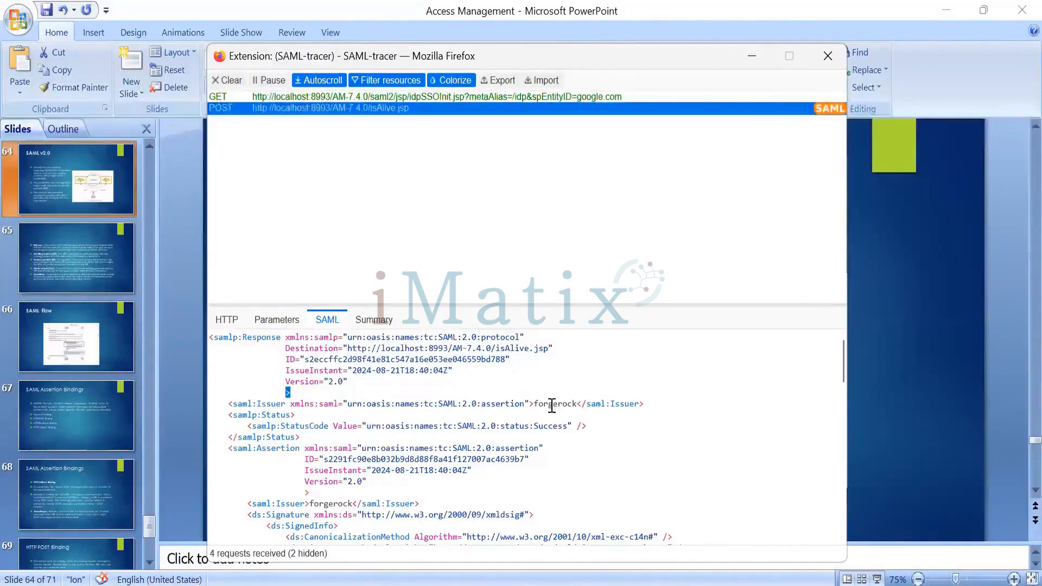
{"action": "double_click", "coordinate": [552, 404]}
Switch to the main Firefox window and show the Entity Providers list to check the forgerock provider's role
{"action": "left_click", "coordinate": [360, 585]}
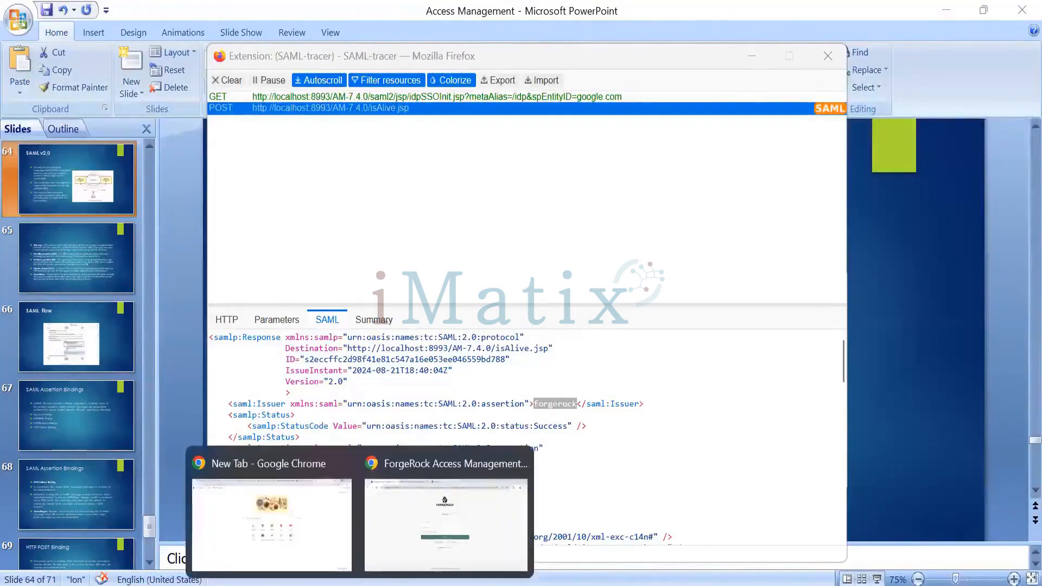
{"action": "left_click", "coordinate": [414, 523]}
{"action": "mouse_move", "coordinate": [396, 528]}
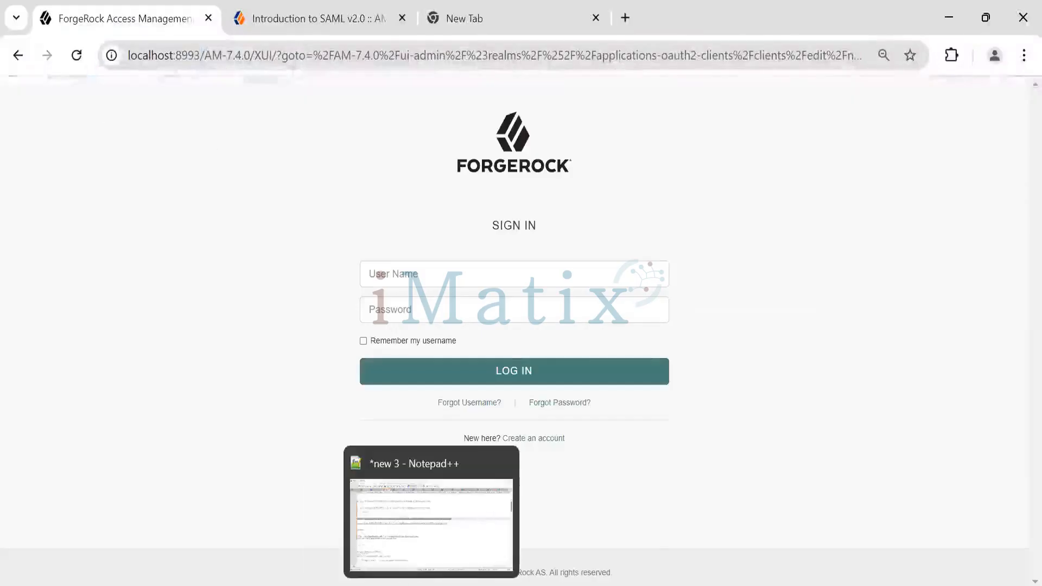
{"action": "left_click", "coordinate": [575, 585]}
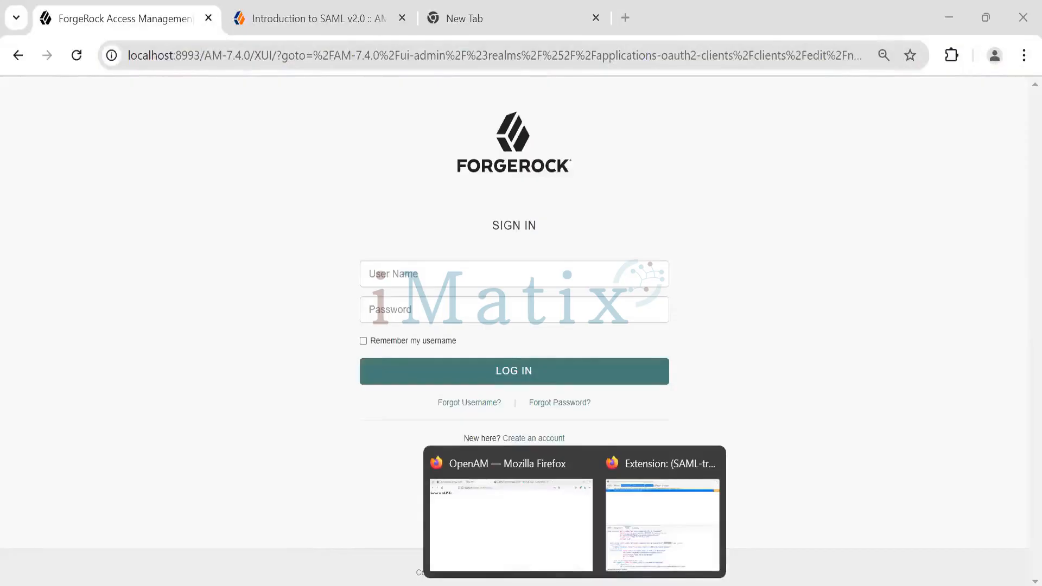
{"action": "left_click", "coordinate": [540, 557]}
{"action": "left_click", "coordinate": [119, 27]}
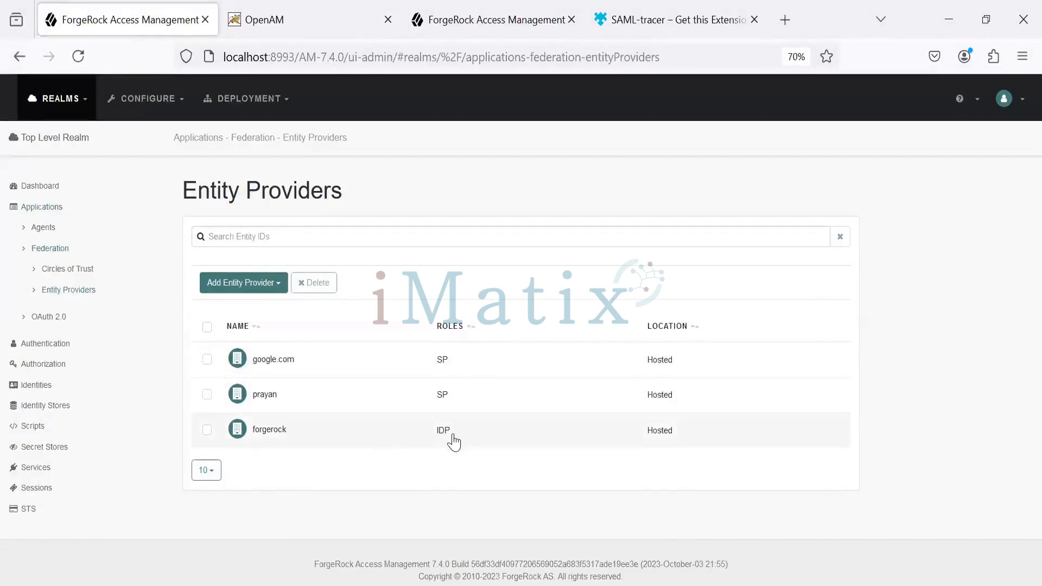
Return to SAML-tracer and highlight the issuer value inside the saml:Assertion element
{"action": "key", "text": "alt+Tab"}
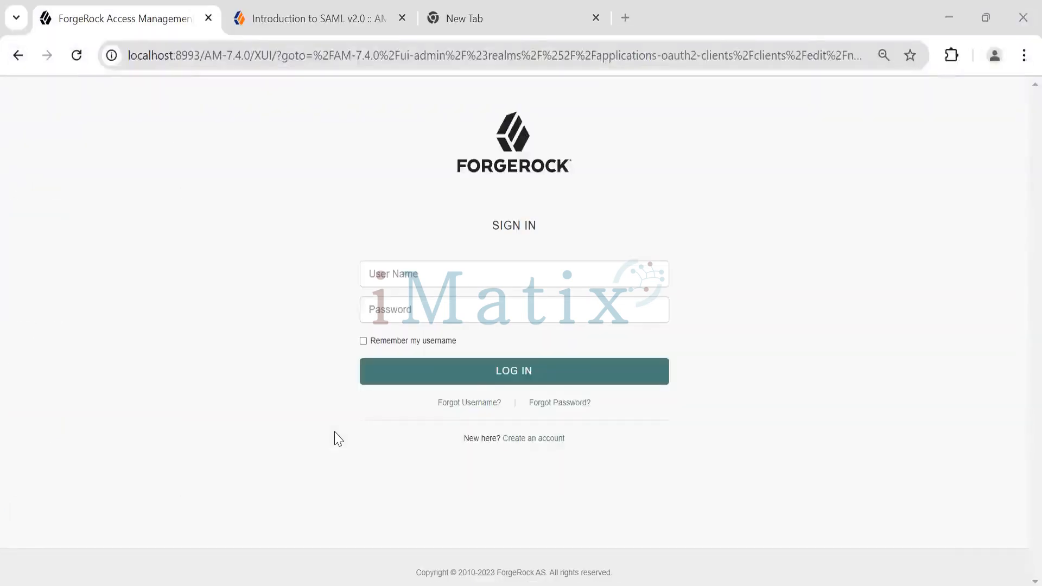
{"action": "key", "text": "alt+Tab"}
{"action": "key", "text": "Tab"}
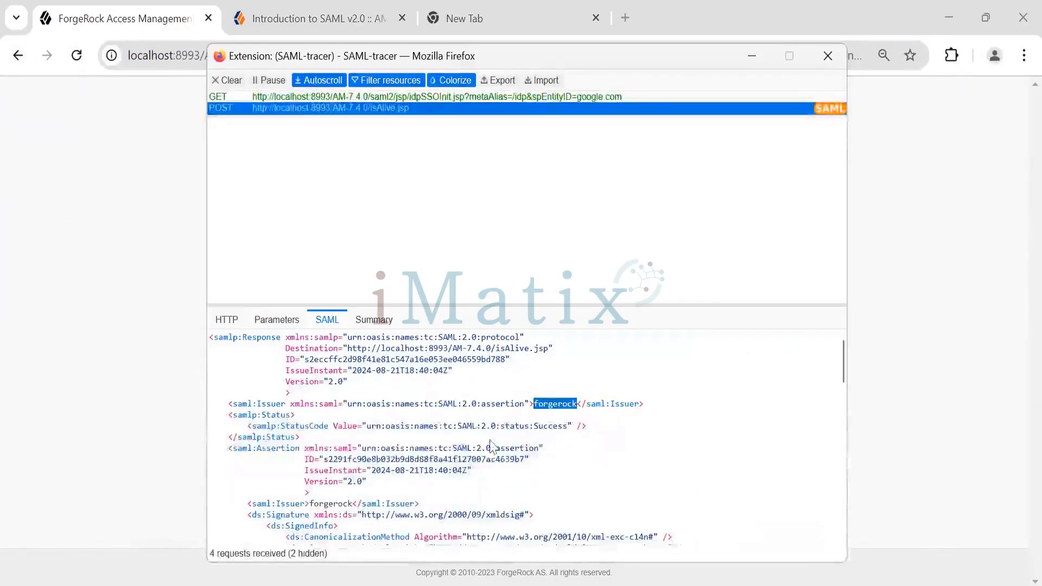
{"action": "scroll", "coordinate": [429, 448], "scroll_direction": "down", "scroll_amount": 2}
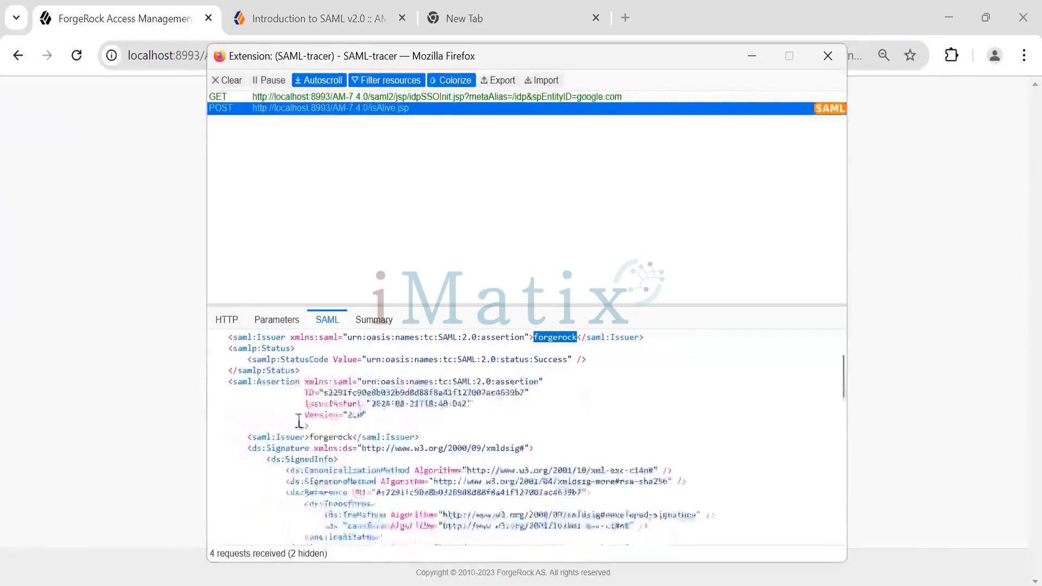
{"action": "left_click", "coordinate": [280, 384]}
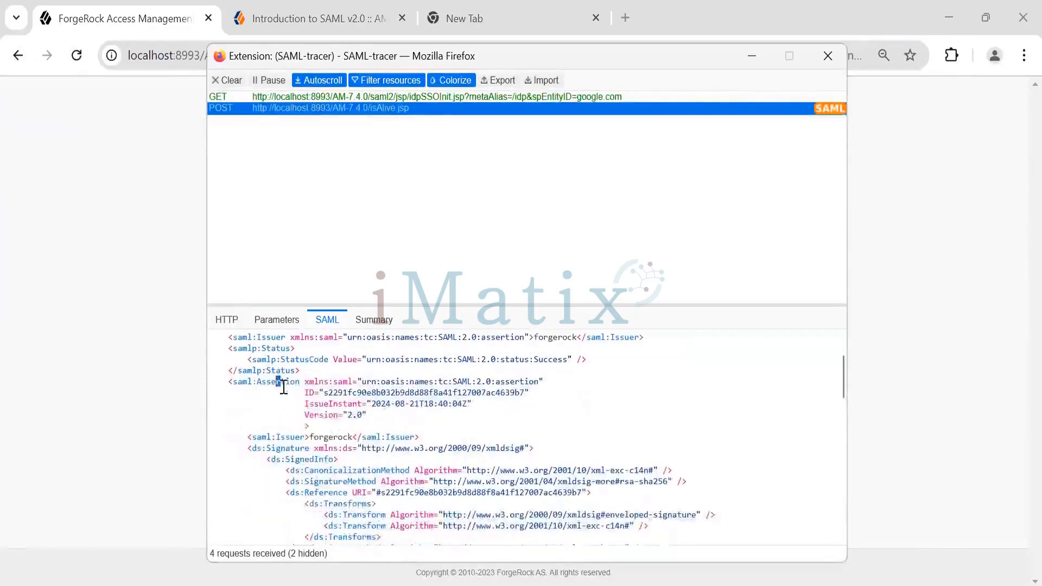
{"action": "double_click", "coordinate": [337, 437]}
Examine the assertion's signature block, highlighting the digest method, transform algorithm, signature value and X509 certificate
{"action": "scroll", "coordinate": [284, 371], "scroll_direction": "down", "scroll_amount": 4}
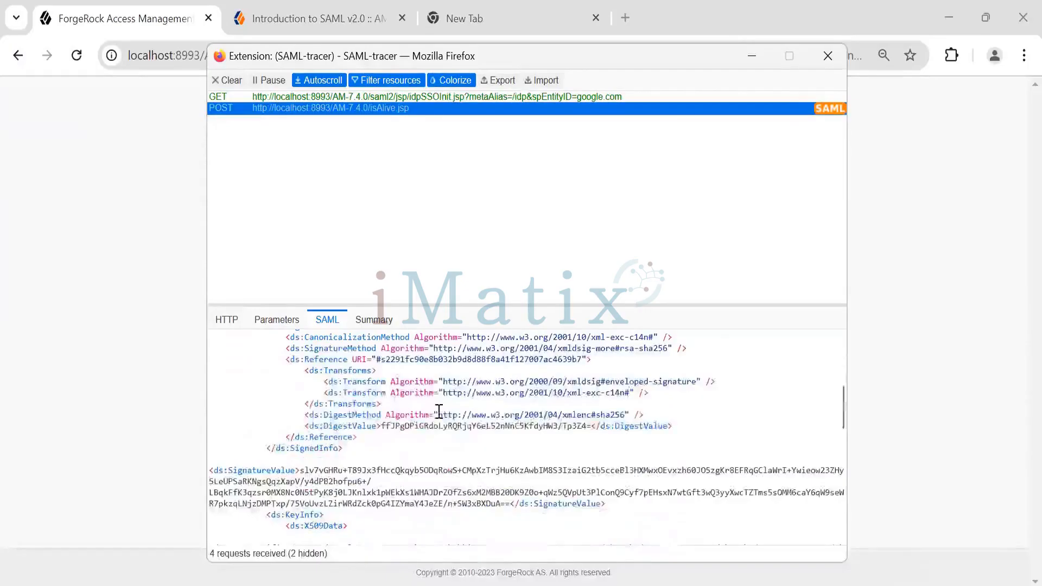
{"action": "left_click_drag", "start_coordinate": [325, 417], "coordinate": [354, 417]}
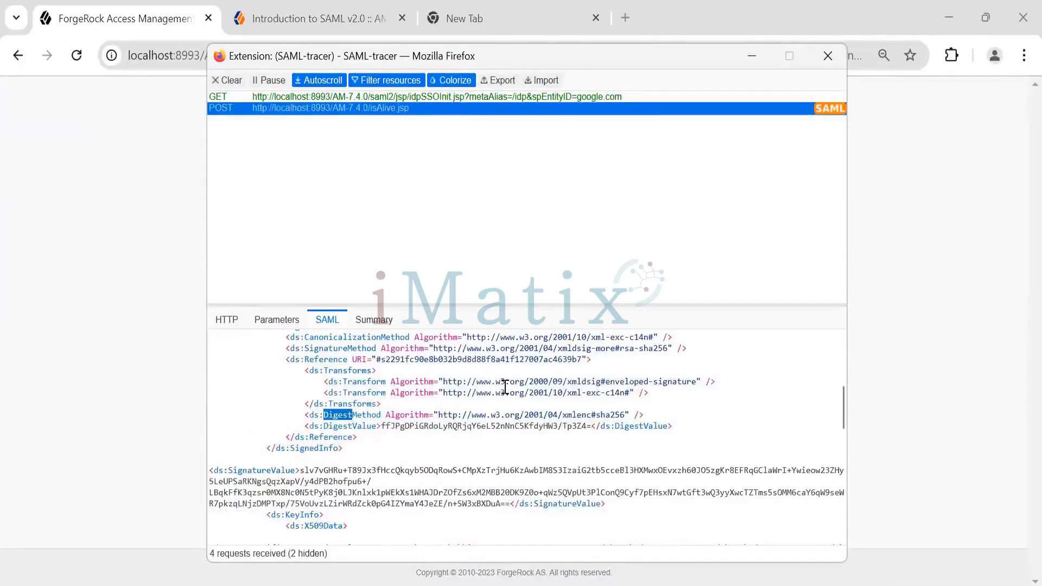
{"action": "left_click_drag", "start_coordinate": [454, 383], "coordinate": [557, 385]}
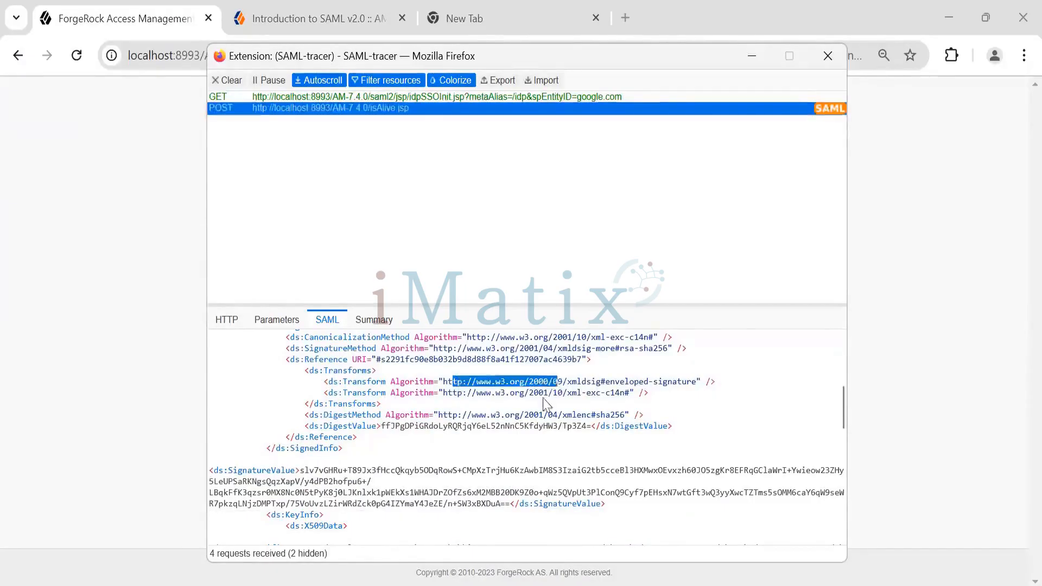
{"action": "scroll", "coordinate": [395, 398], "scroll_direction": "down", "scroll_amount": 2}
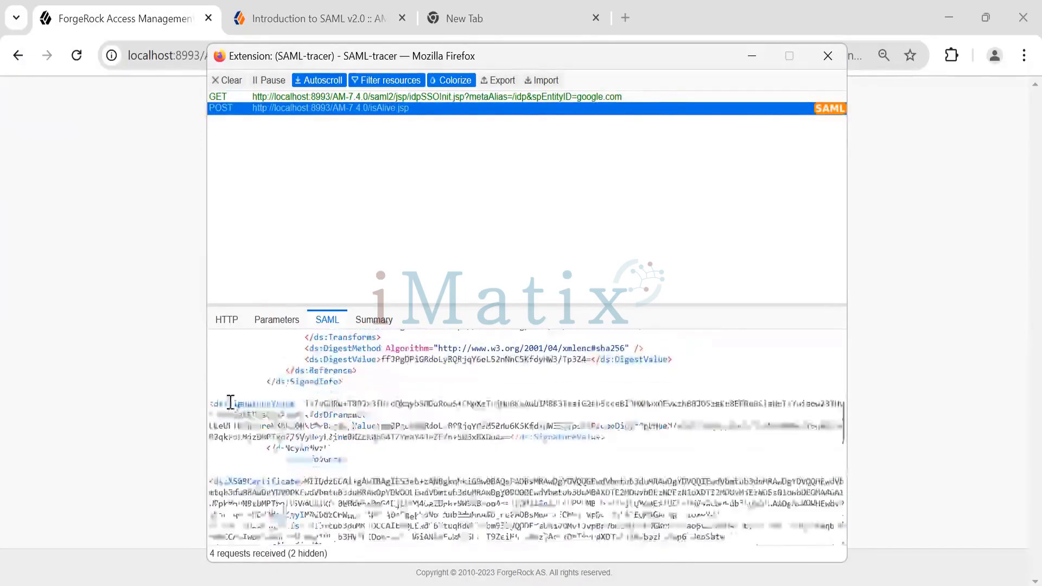
{"action": "left_click_drag", "start_coordinate": [228, 404], "coordinate": [209, 404]}
{"action": "left_click_drag", "start_coordinate": [323, 402], "coordinate": [486, 434]}
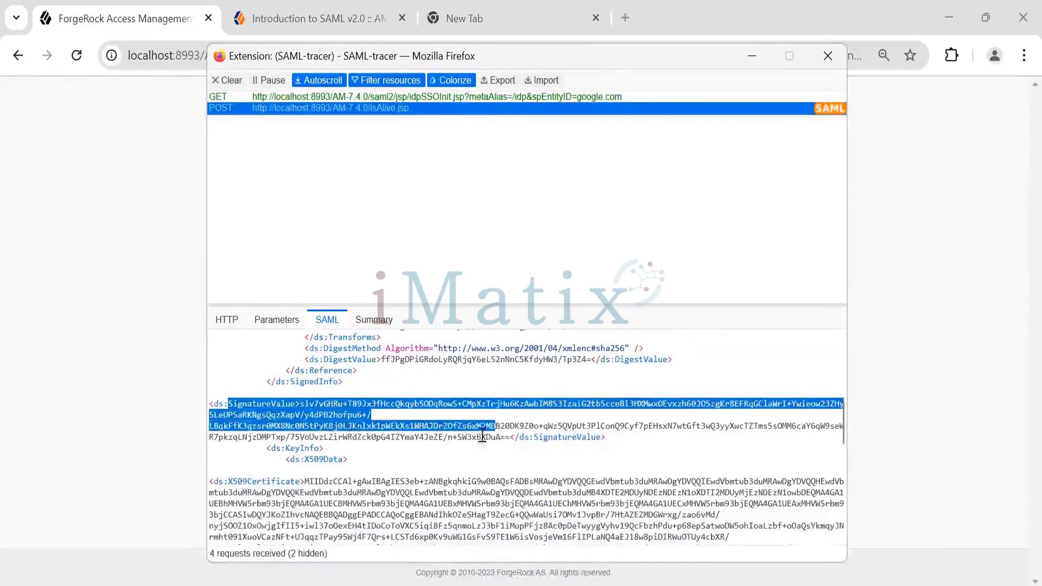
{"action": "scroll", "coordinate": [443, 427], "scroll_direction": "down", "scroll_amount": 4}
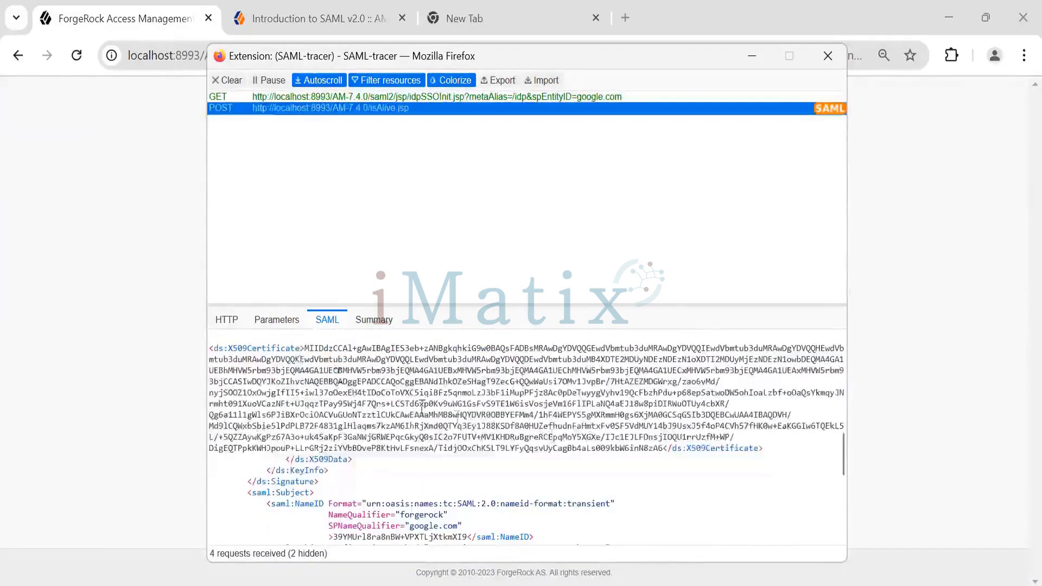
{"action": "left_click_drag", "start_coordinate": [305, 348], "coordinate": [669, 448]}
Highlight the NameID element and its Format attribute in the assertion's subject
{"action": "scroll", "coordinate": [375, 432], "scroll_direction": "down", "scroll_amount": 2}
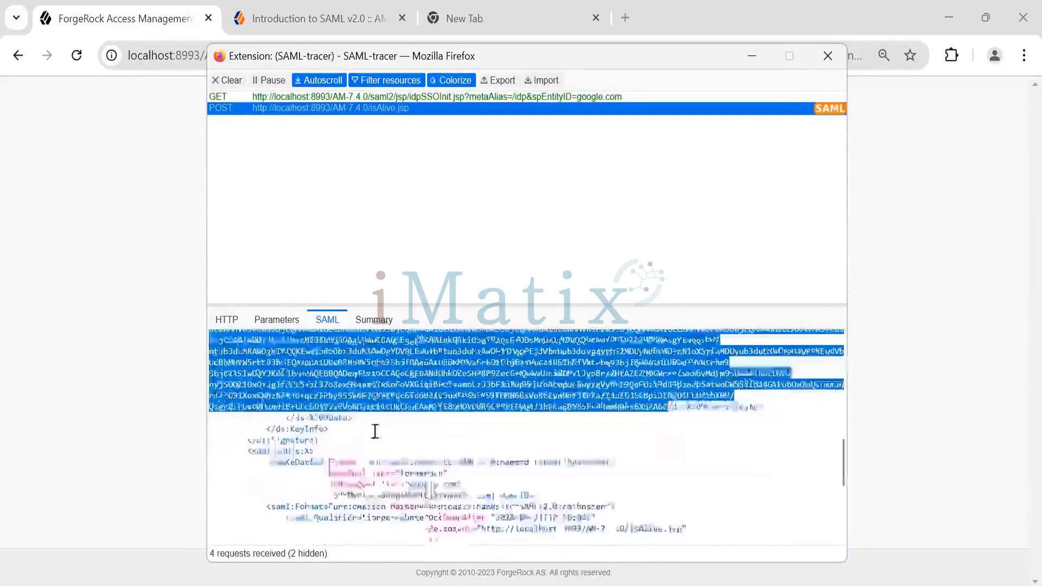
{"action": "scroll", "coordinate": [375, 431], "scroll_direction": "down", "scroll_amount": 4}
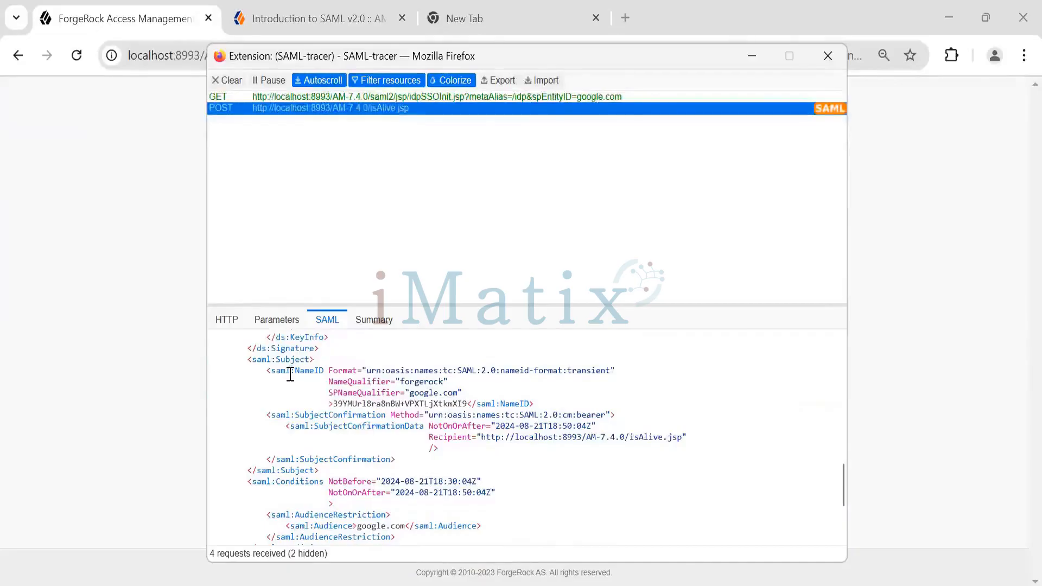
{"action": "left_click_drag", "start_coordinate": [291, 372], "coordinate": [613, 370]}
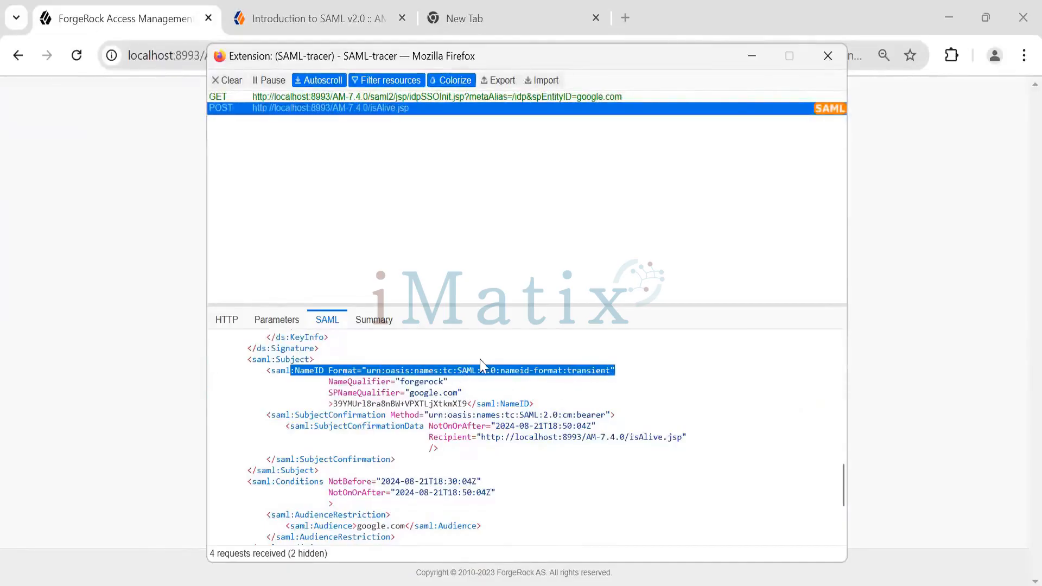
Switch to Firefox's entity providers page and open the google.com hosted service provider to check its NameID Format list
{"action": "mouse_move", "coordinate": [432, 585]}
{"action": "mouse_move", "coordinate": [575, 585]}
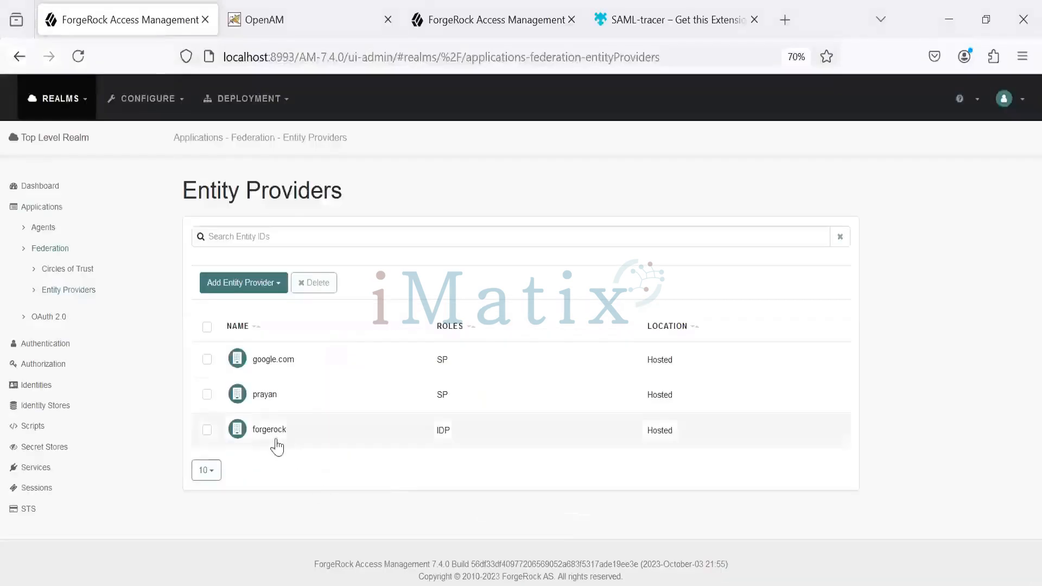
{"action": "left_click", "coordinate": [260, 361]}
{"action": "scroll", "coordinate": [261, 375], "scroll_direction": "down", "scroll_amount": 15}
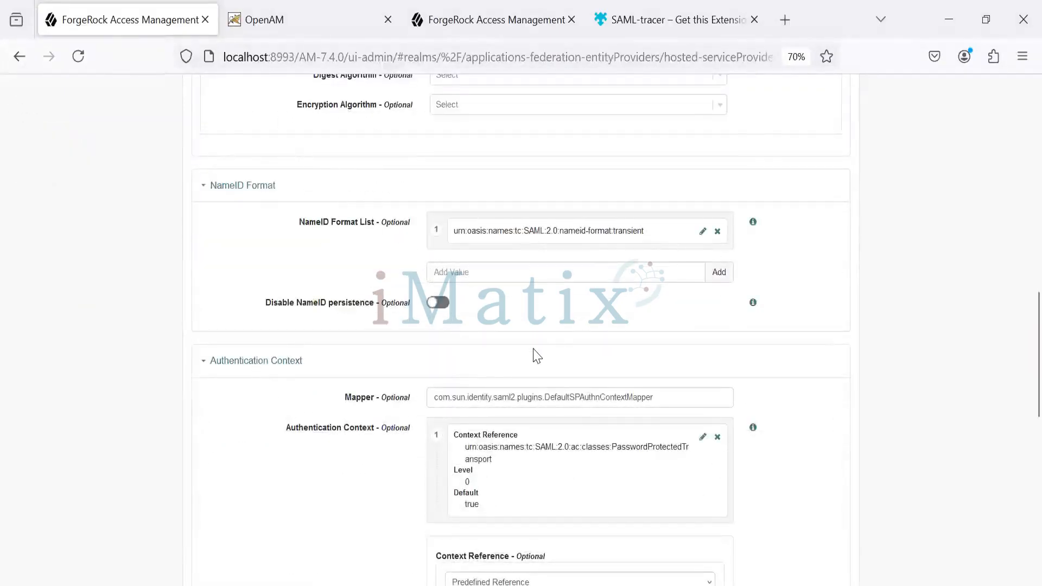
Return to SAML-tracer and highlight the NameQualifier and SPNameQualifier values of the NameID element
{"action": "key", "text": "alt+Tab"}
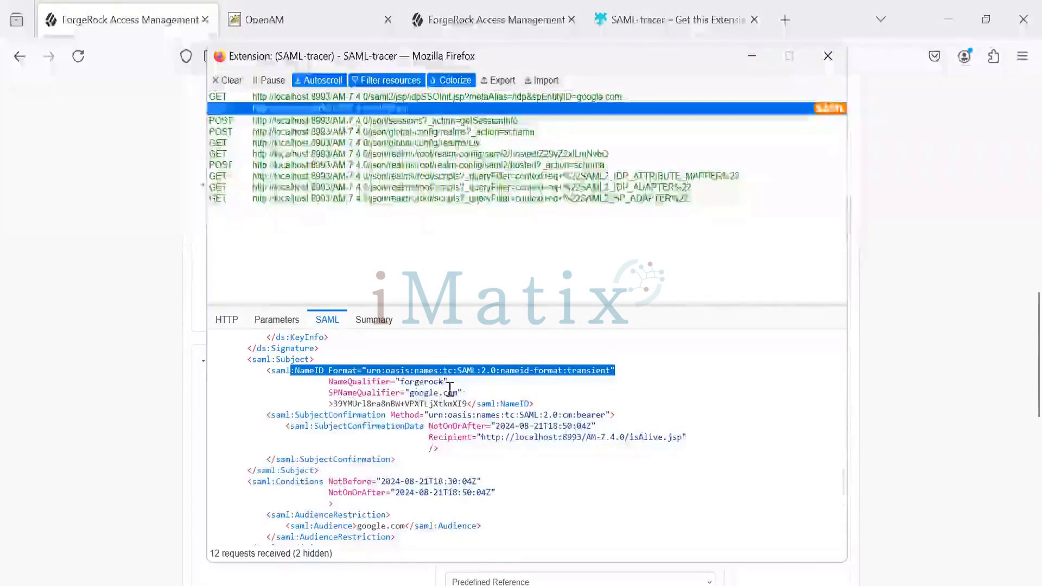
{"action": "double_click", "coordinate": [418, 382]}
{"action": "double_click", "coordinate": [424, 393]}
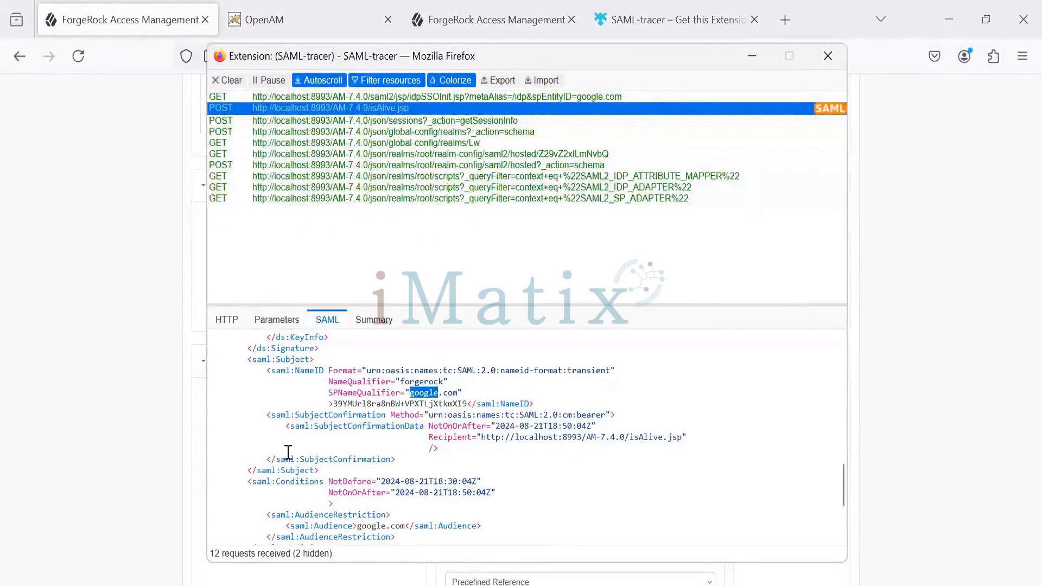
Highlight the Audience element and its google.com value in the assertion's AudienceRestriction conditions
{"action": "scroll", "coordinate": [359, 445], "scroll_direction": "down", "scroll_amount": 4}
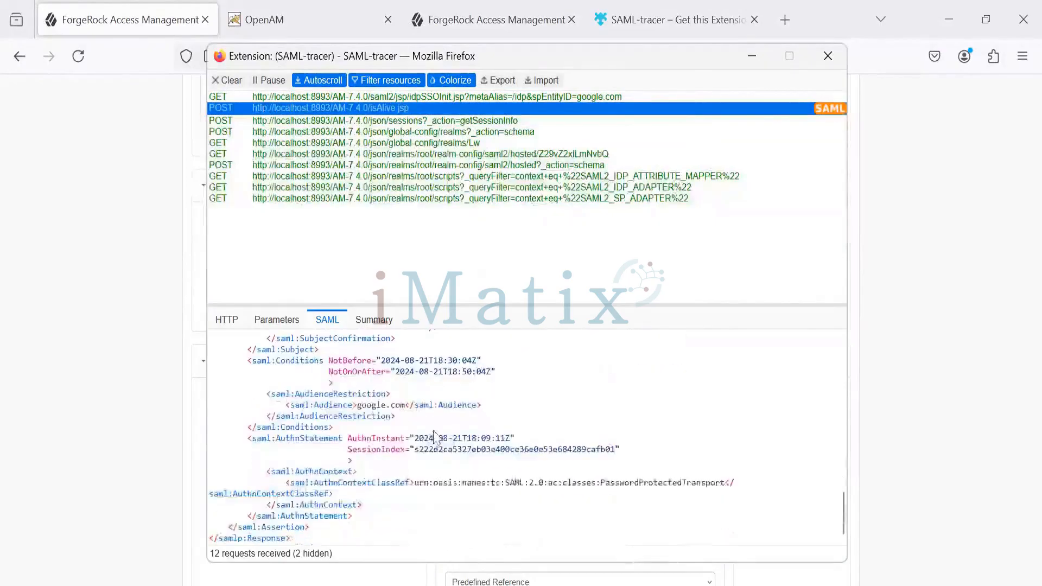
{"action": "double_click", "coordinate": [332, 406]}
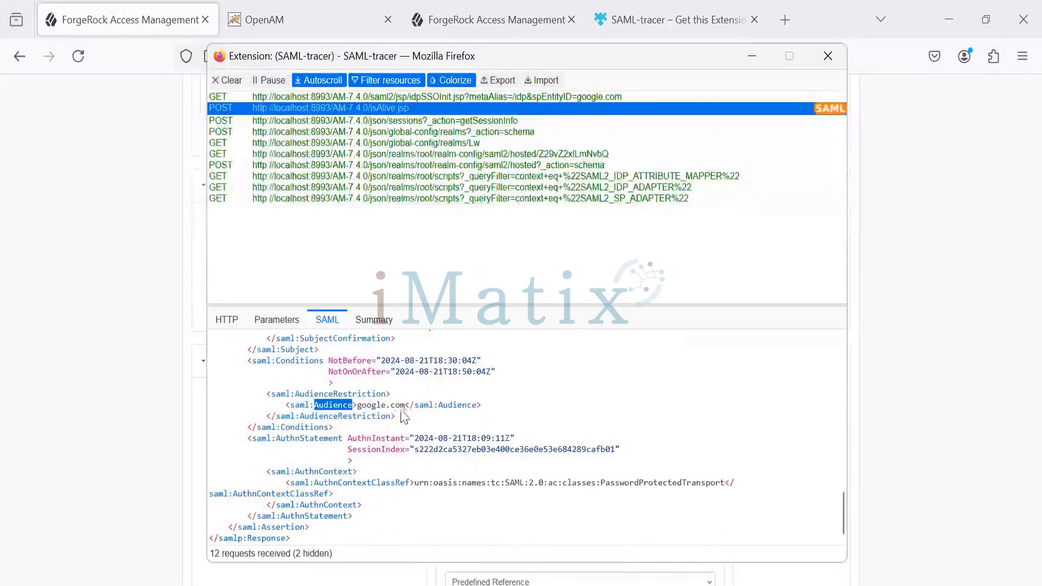
{"action": "left_click_drag", "start_coordinate": [402, 408], "coordinate": [351, 408]}
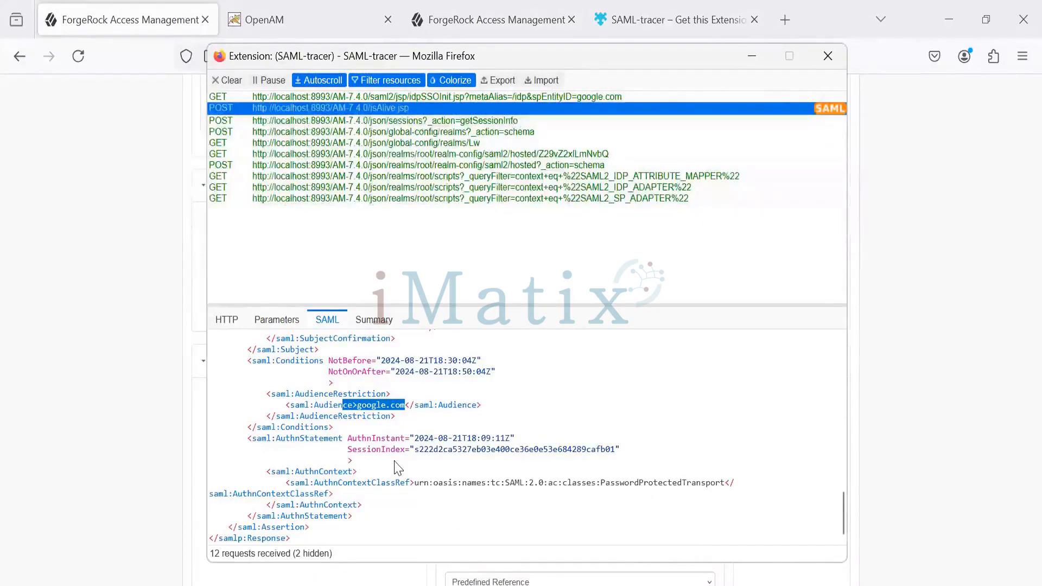
{"action": "left_click", "coordinate": [300, 440]}
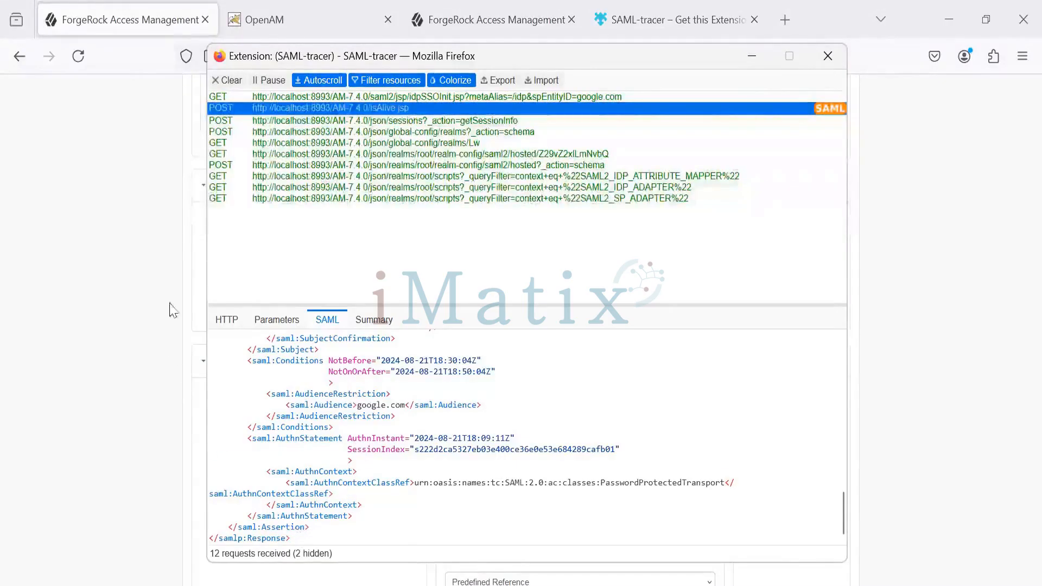
View the summary of the isAlive.jsp SAML response and return to its SAML view
{"action": "scroll", "coordinate": [170, 288], "scroll_direction": "up", "scroll_amount": 15}
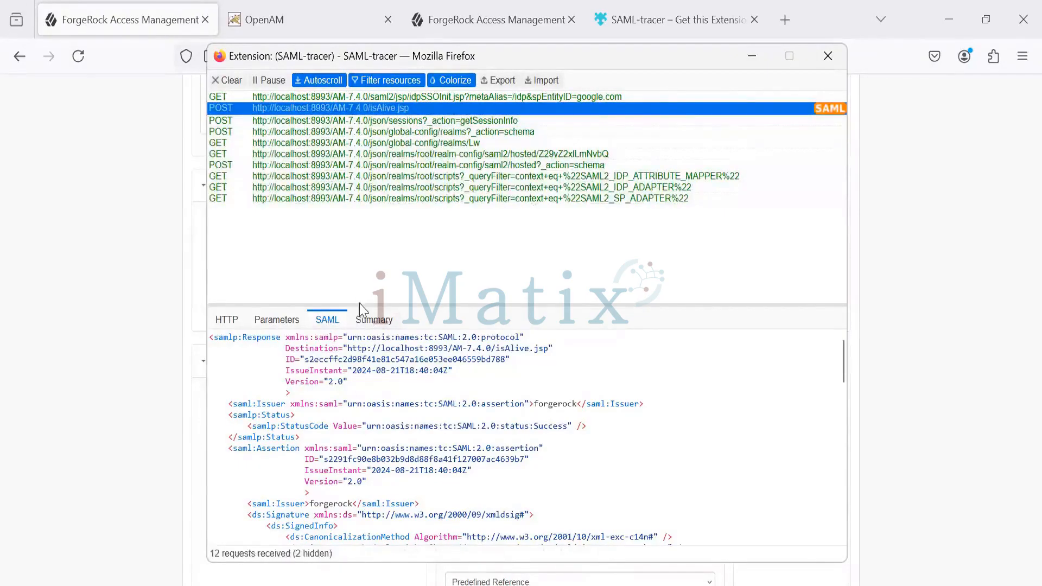
{"action": "left_click", "coordinate": [390, 320]}
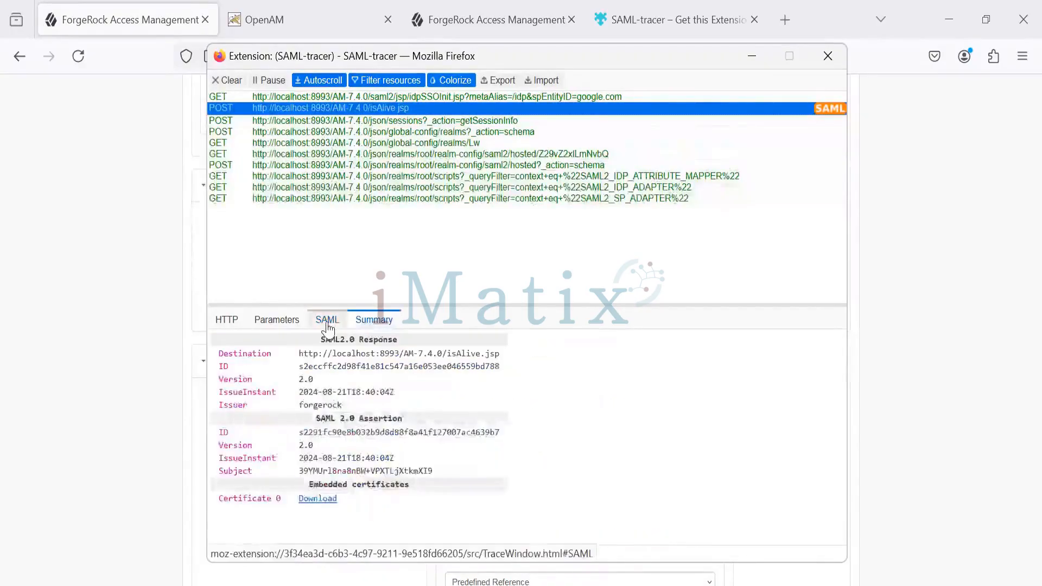
{"action": "left_click", "coordinate": [336, 323]}
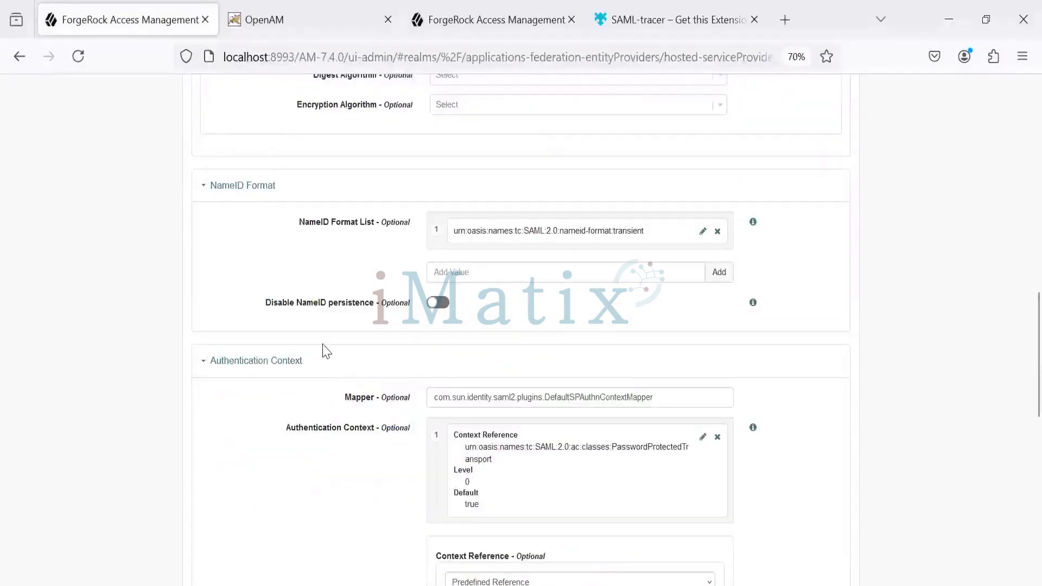
Copy the service provider's NameID format urn:oasis:names:tc:SAML:2.0:nameid-format:transient in Firefox and paste it below the google.com SSO URL in Notepad++
{"action": "scroll", "coordinate": [322, 351], "scroll_direction": "up", "scroll_amount": 4}
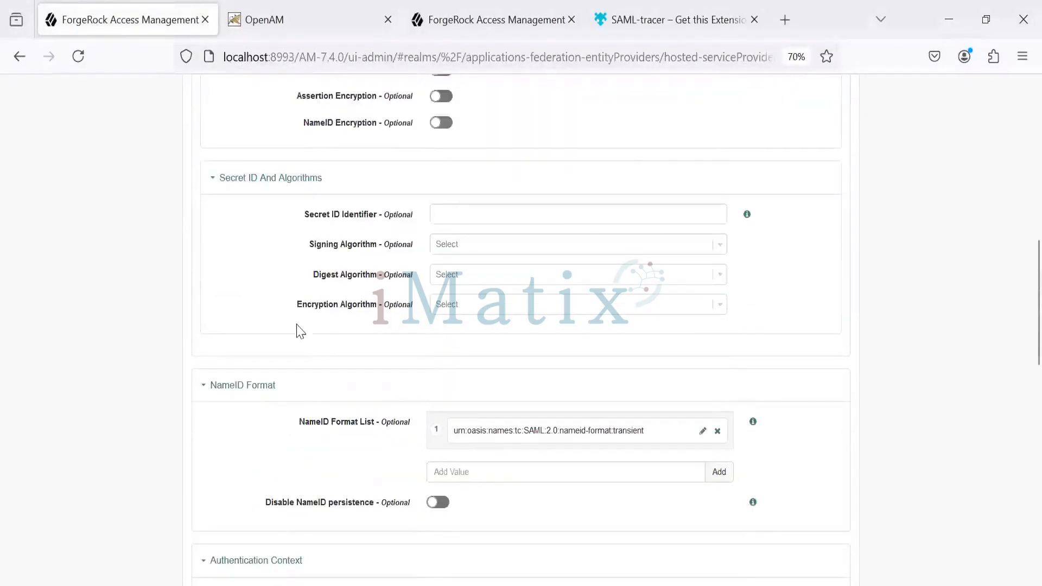
{"action": "left_click", "coordinate": [702, 432]}
{"action": "left_click_drag", "start_coordinate": [630, 468], "coordinate": [397, 465]}
{"action": "key", "text": "ctrl+c"}
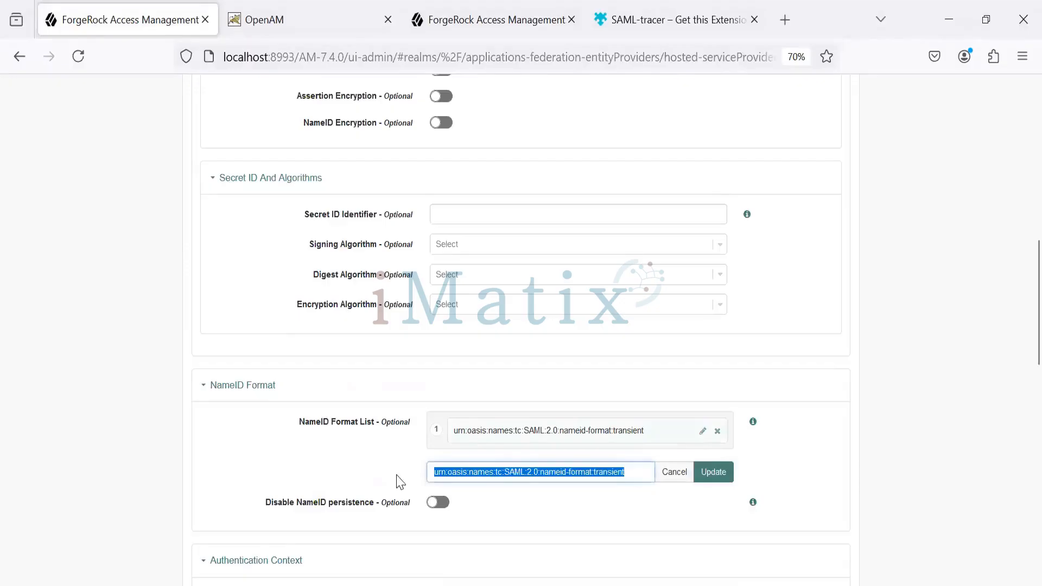
{"action": "key", "text": "alt+Tab"}
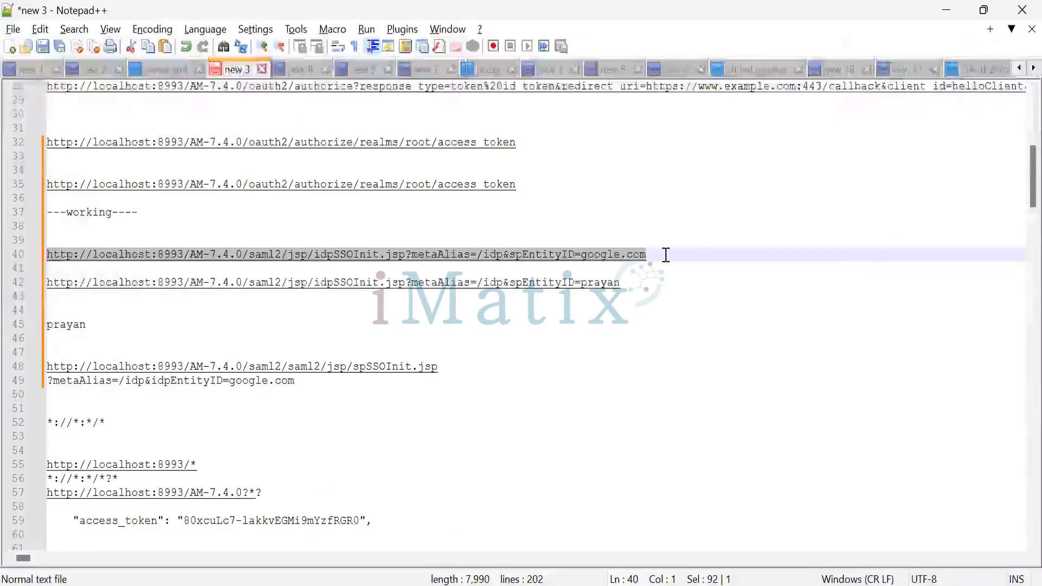
{"action": "left_click", "coordinate": [666, 254]}
{"action": "key", "text": "Return"}
{"action": "key", "text": "Return"}
{"action": "key", "text": "ctrl+v"}
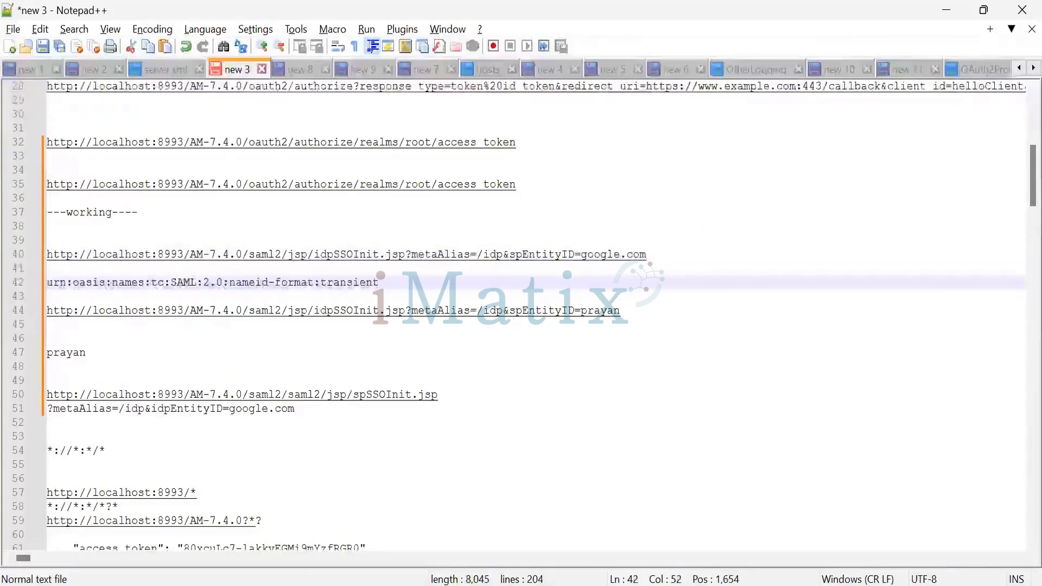
Return to Firefox, cancel the entry edit, remove the transient format from the service provider's NameID Format List and save the changes
{"action": "key", "text": "alt+Tab"}
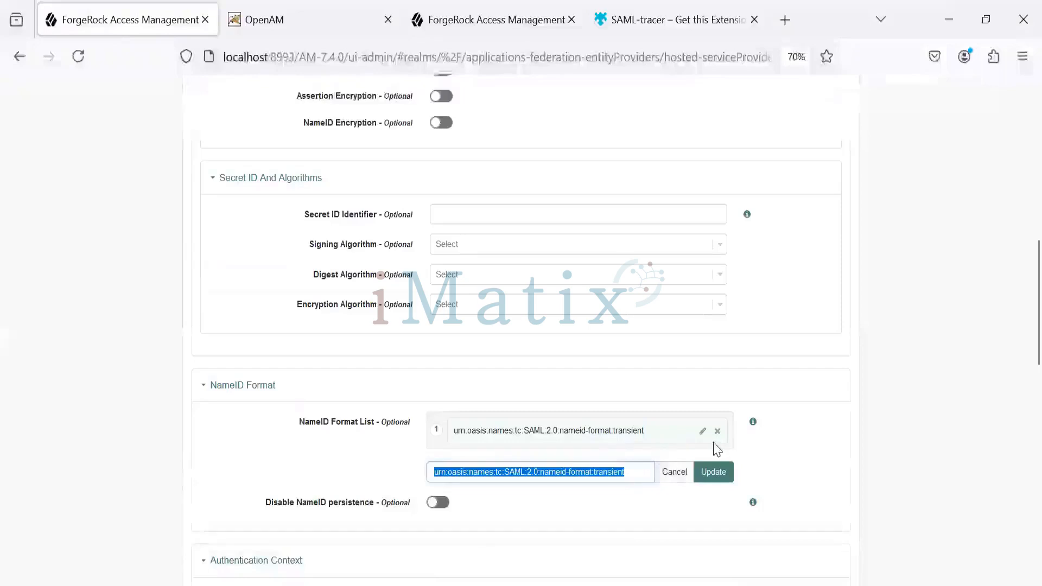
{"action": "left_click", "coordinate": [736, 478]}
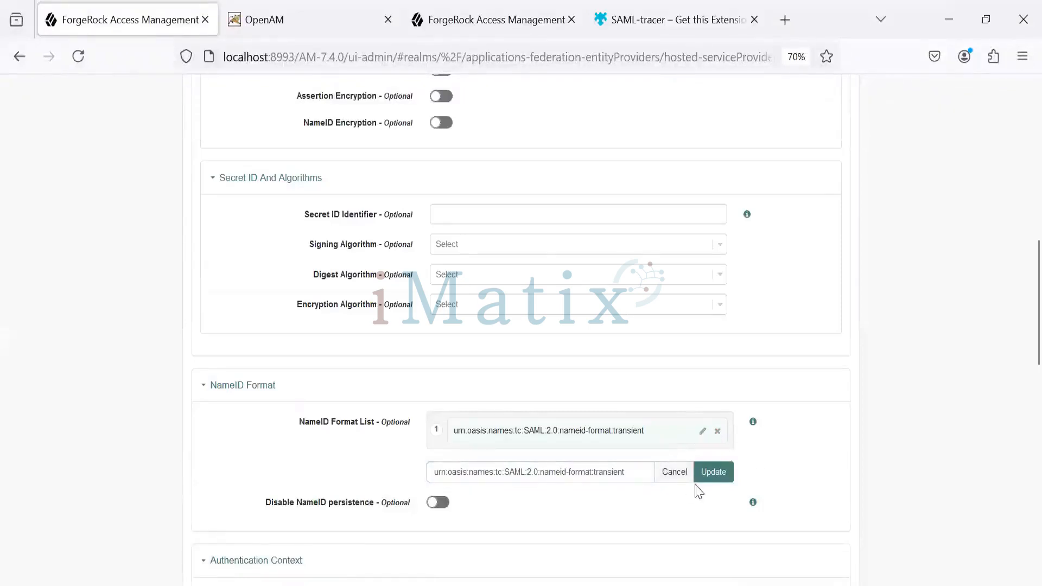
{"action": "left_click", "coordinate": [632, 471]}
{"action": "key", "text": "ctrl+a"}
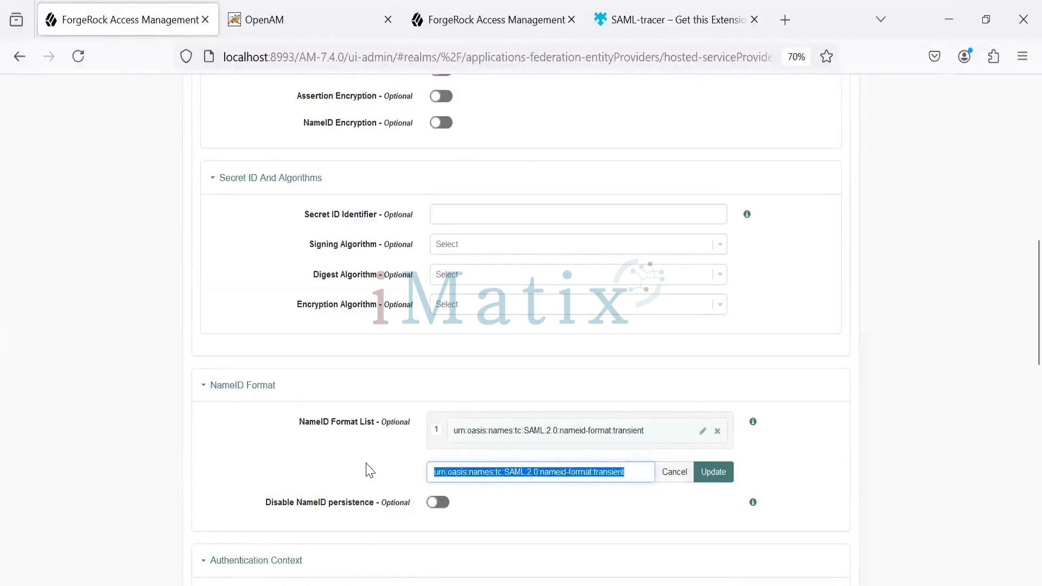
{"action": "key", "text": "BackSpace"}
{"action": "left_click", "coordinate": [675, 472]}
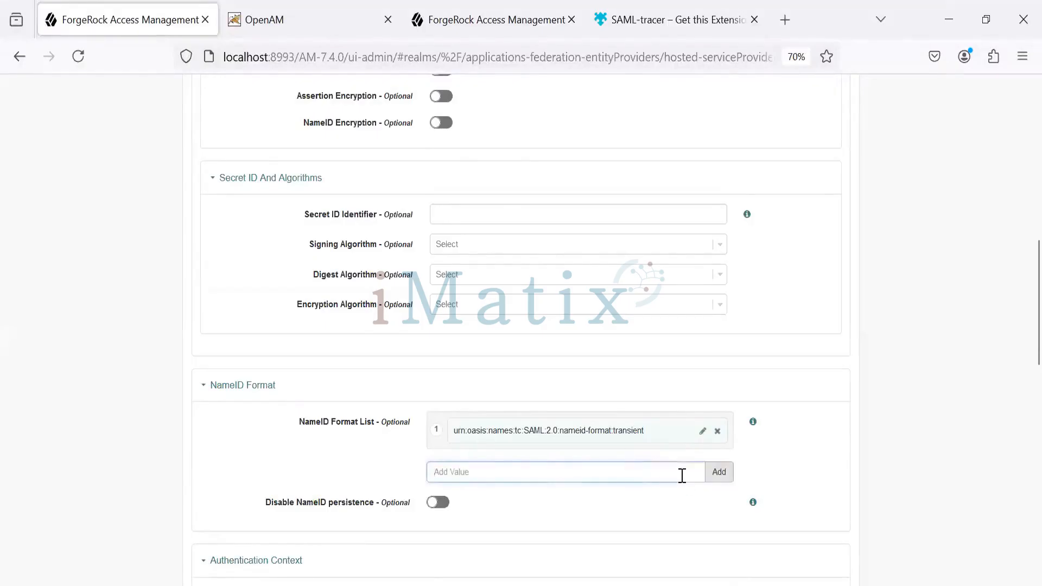
{"action": "left_click", "coordinate": [717, 431]}
{"action": "scroll", "coordinate": [651, 489], "scroll_direction": "down", "scroll_amount": 10}
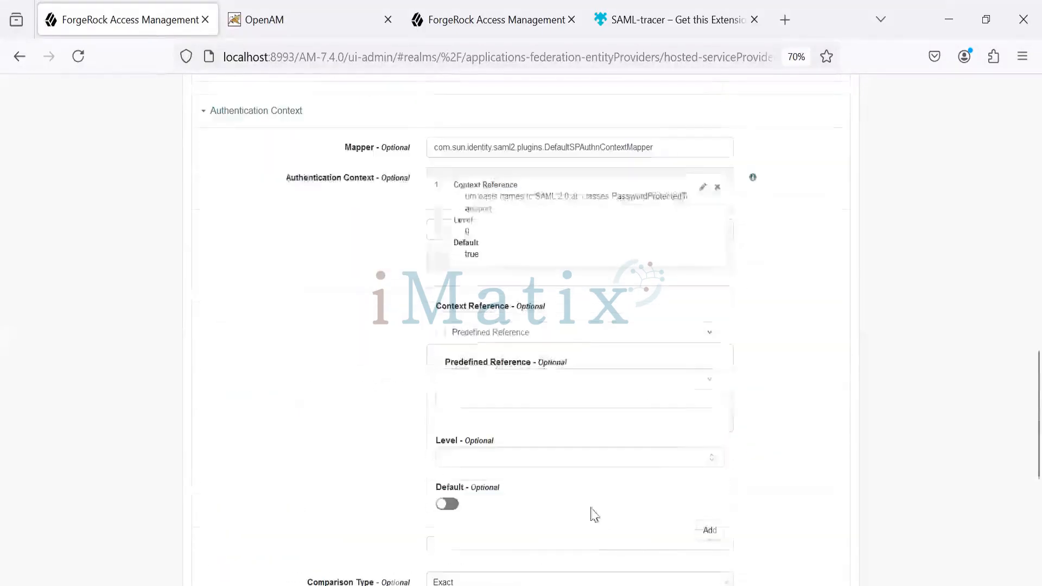
{"action": "left_click", "coordinate": [817, 515]}
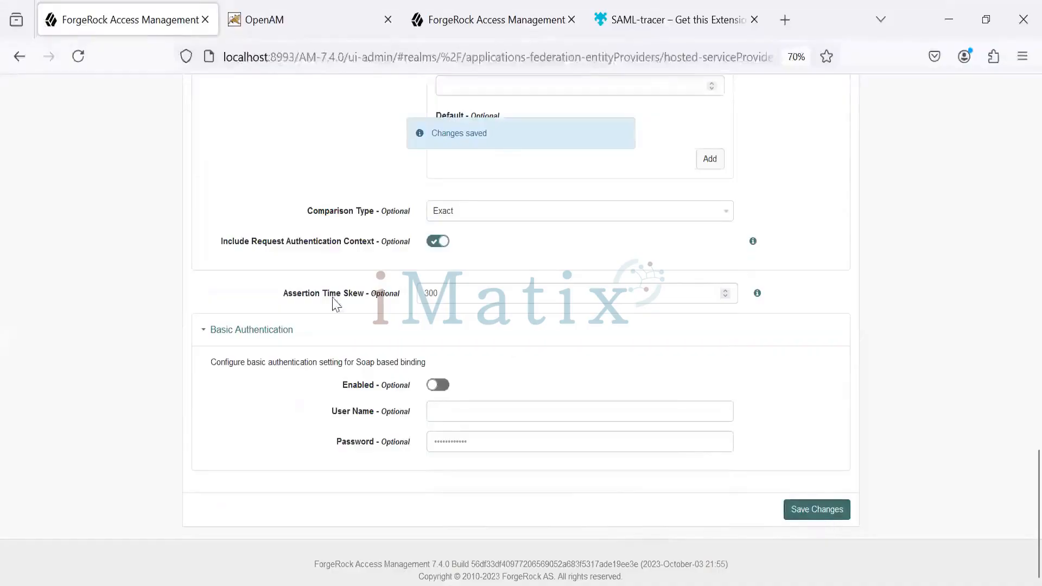
Copy the idpSSOInit.jsp URL with spEntityID=google.com from Notepad++ and load it in Firefox's OpenAM tab
{"action": "key", "text": "alt+Tab"}
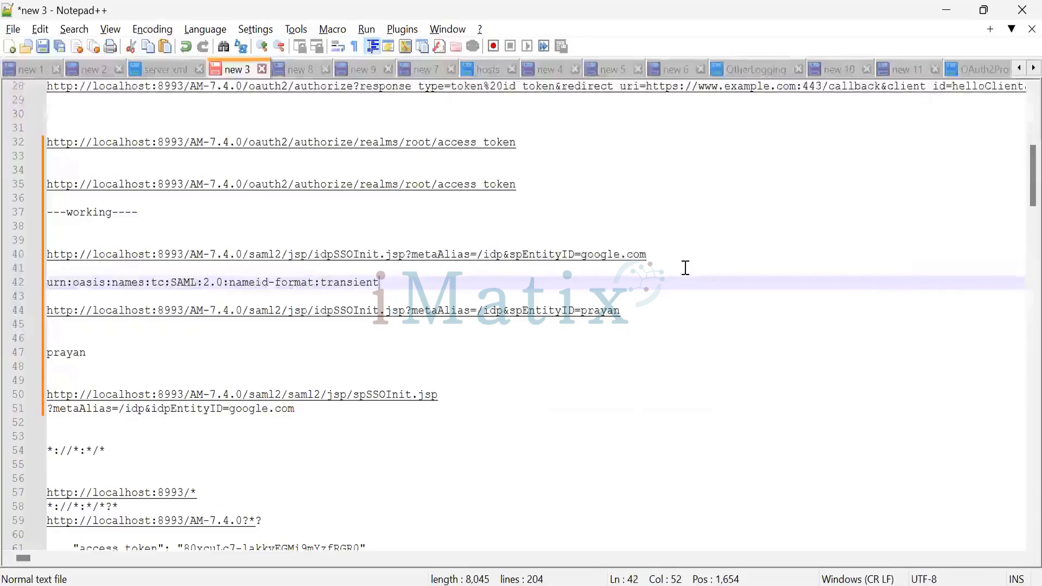
{"action": "left_click_drag", "start_coordinate": [681, 255], "coordinate": [38, 253]}
{"action": "key", "text": "ctrl+c"}
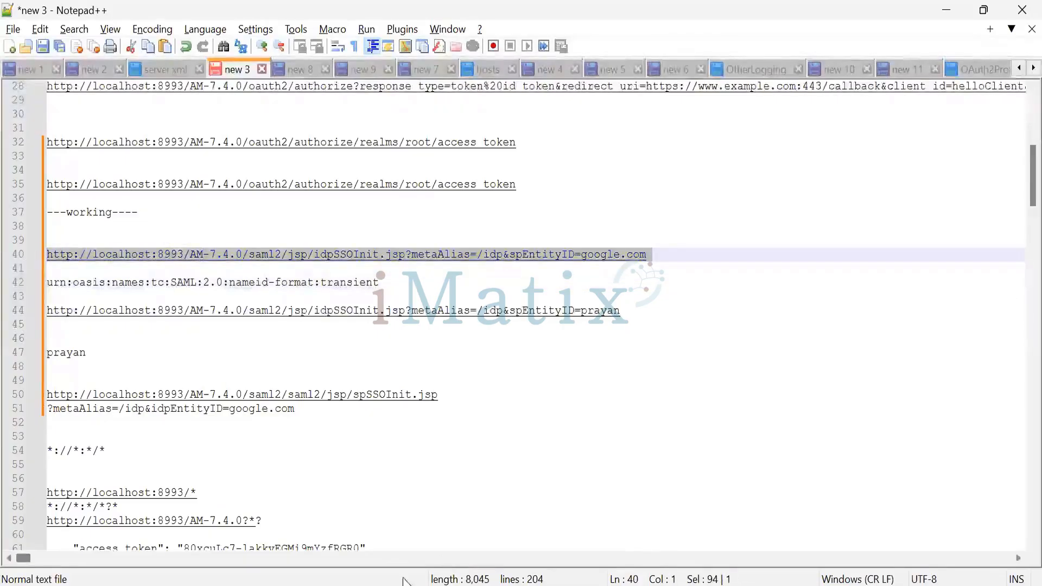
{"action": "left_click", "coordinate": [575, 585]}
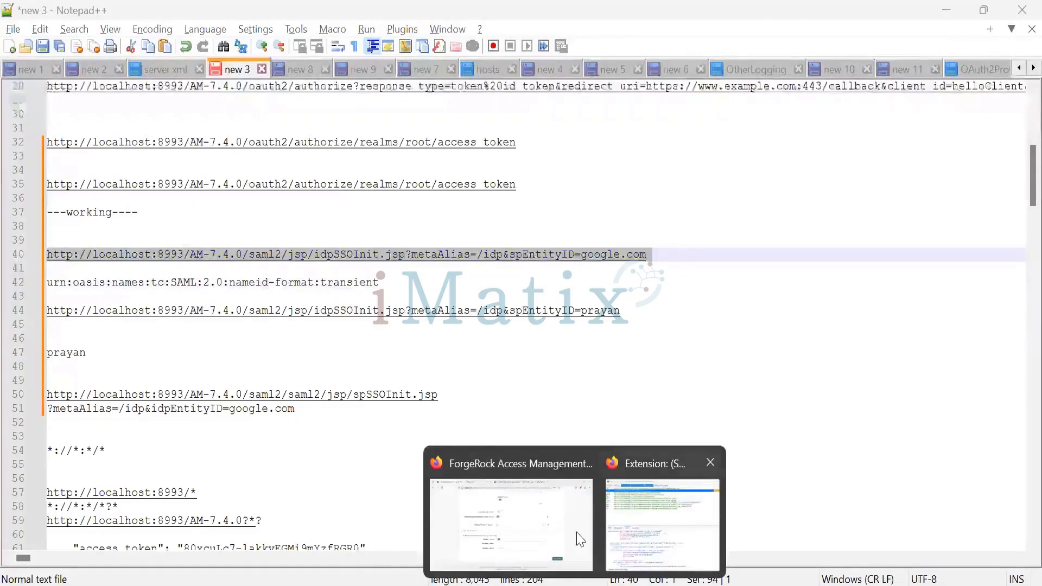
{"action": "left_click", "coordinate": [663, 524]}
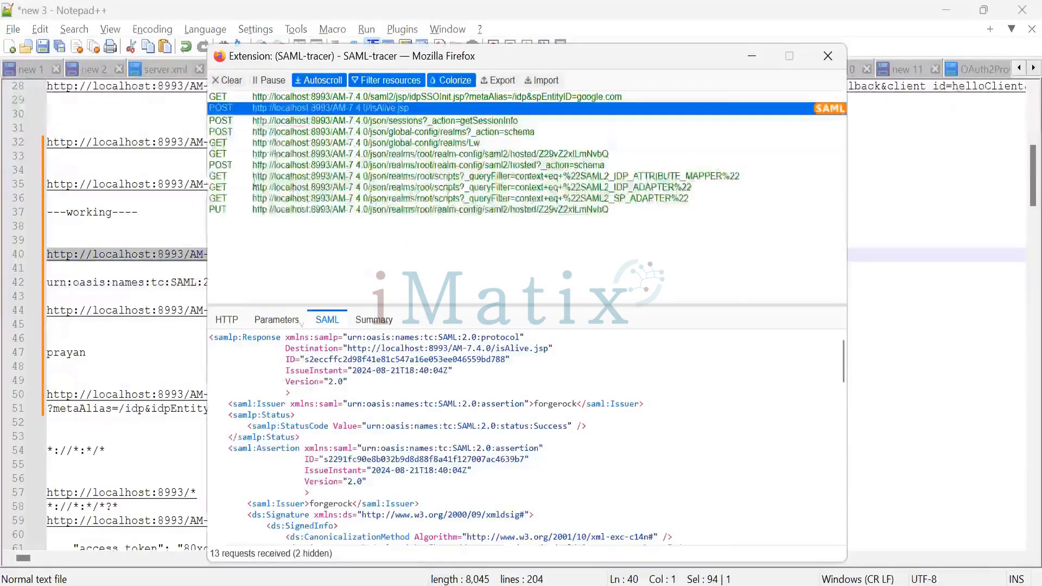
{"action": "left_click", "coordinate": [562, 585]}
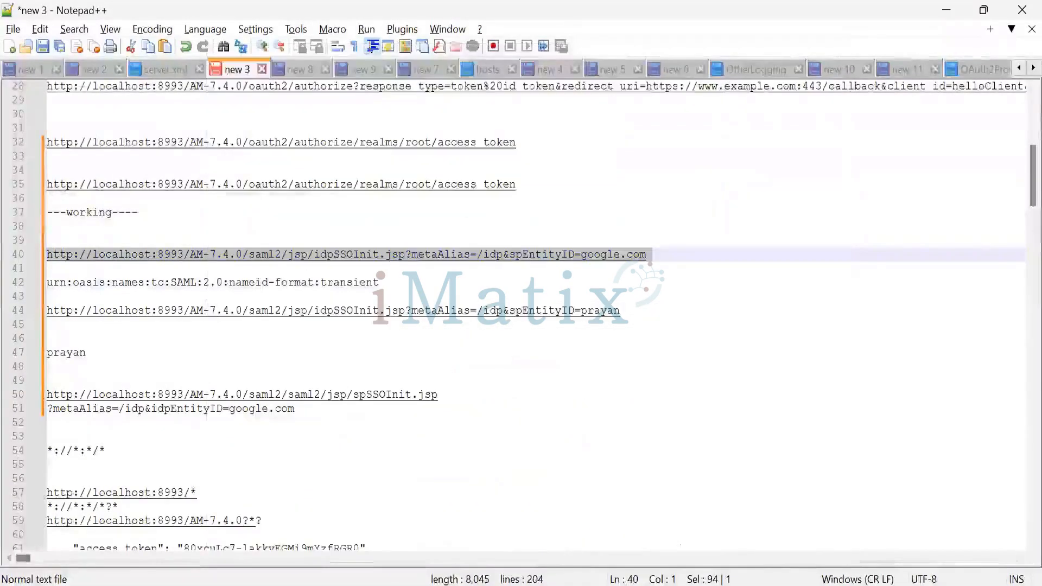
{"action": "left_click", "coordinate": [512, 489]}
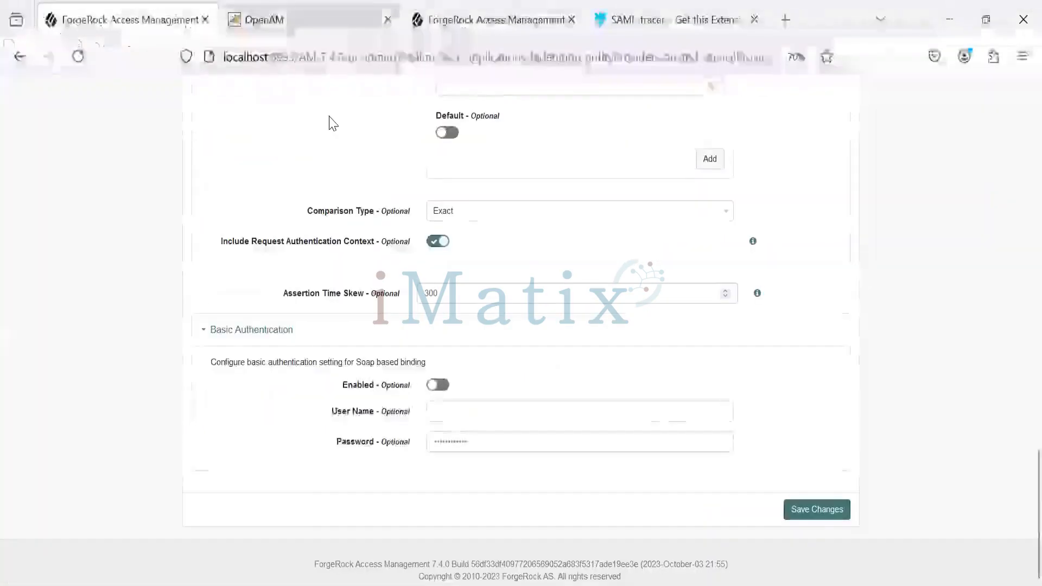
{"action": "key", "text": "ctrl+l"}
{"action": "key", "text": "ctrl+v"}
{"action": "key", "text": "Return"}
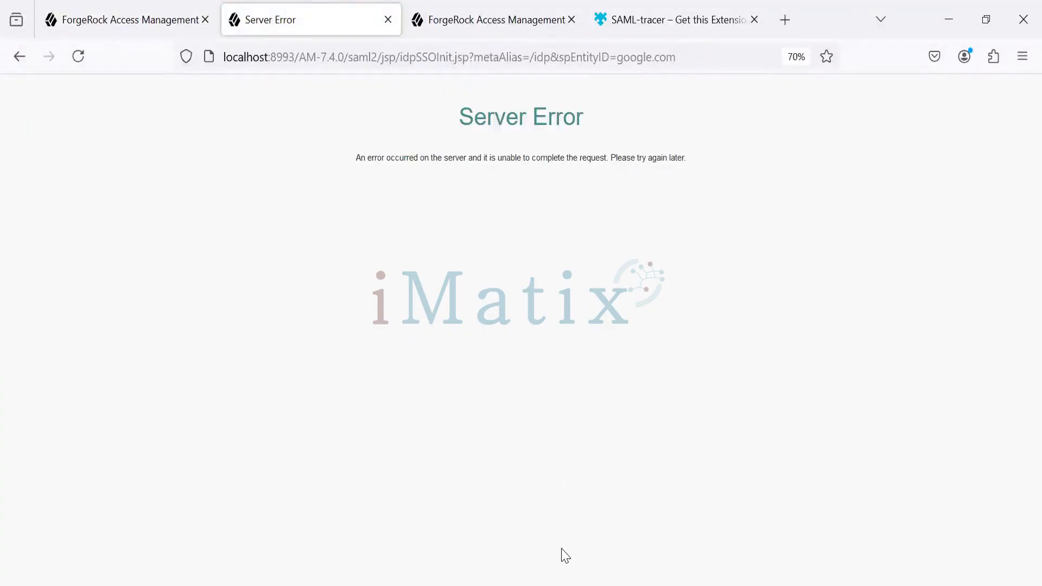
In SAML-tracer, examine the latest idpSSOInit.jsp request's HTTP details and parameters and compare them with the earlier isAlive.jsp SAML response
{"action": "key", "text": "alt+Tab"}
{"action": "key", "text": "Tab"}
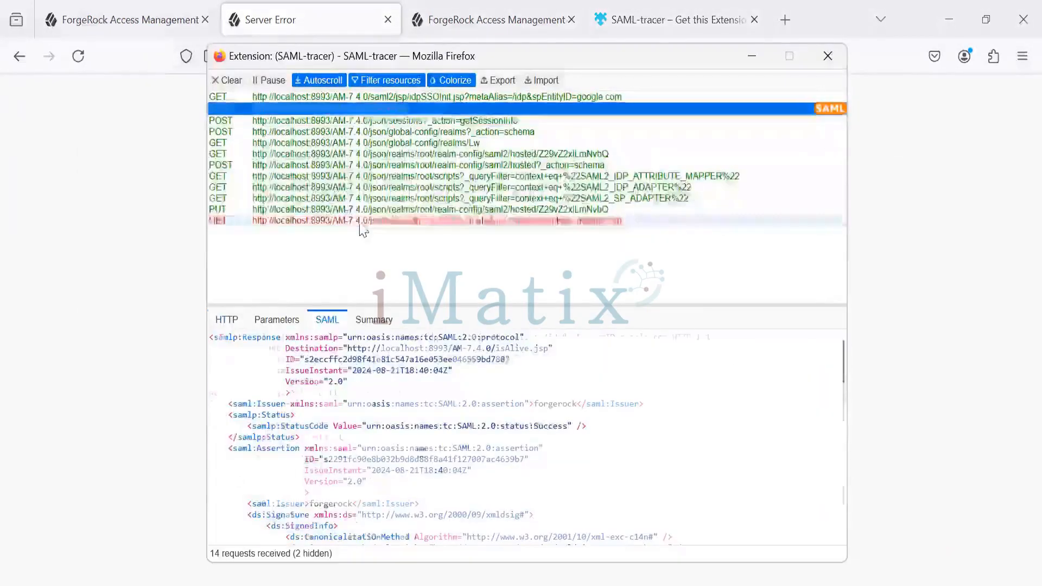
{"action": "left_click", "coordinate": [361, 223]}
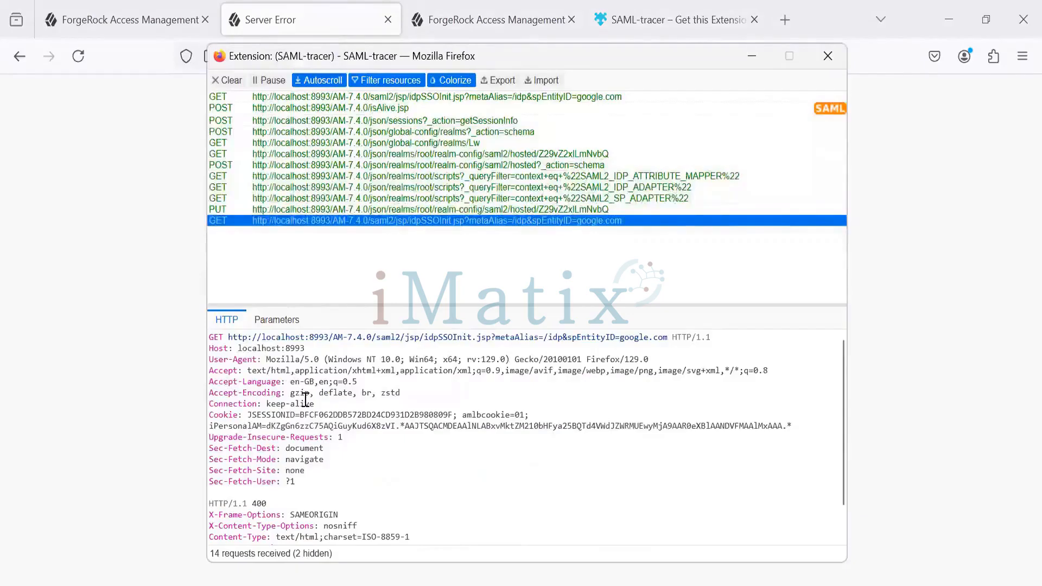
{"action": "left_click", "coordinate": [278, 321]}
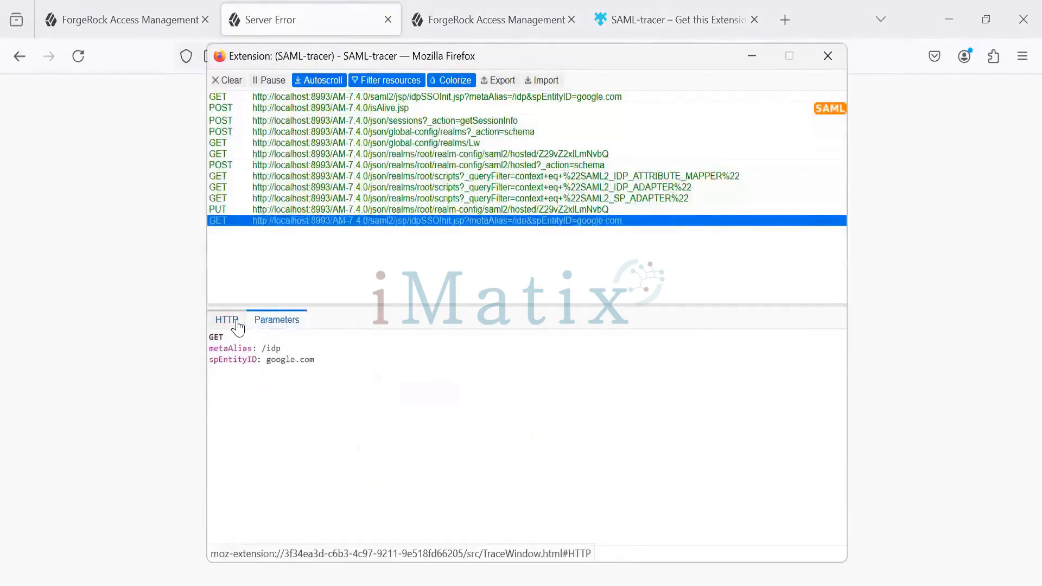
{"action": "left_click", "coordinate": [237, 323]}
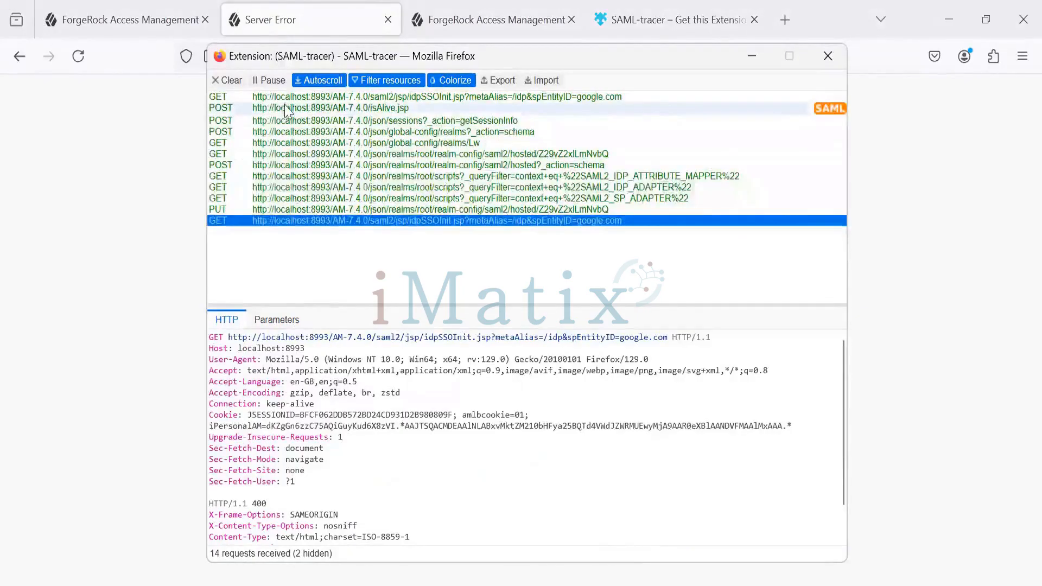
{"action": "left_click", "coordinate": [288, 109]}
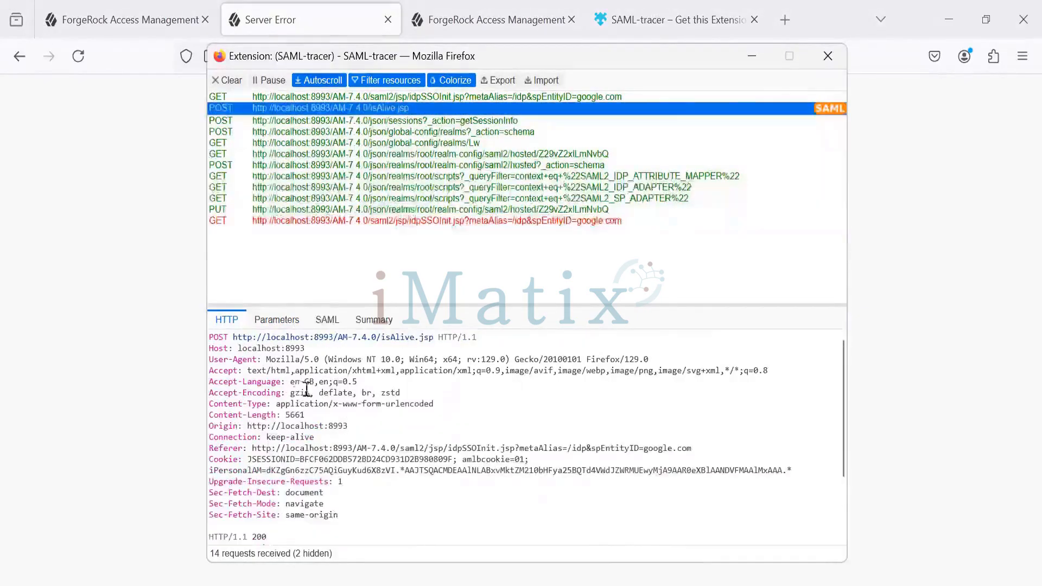
{"action": "left_click", "coordinate": [328, 320]}
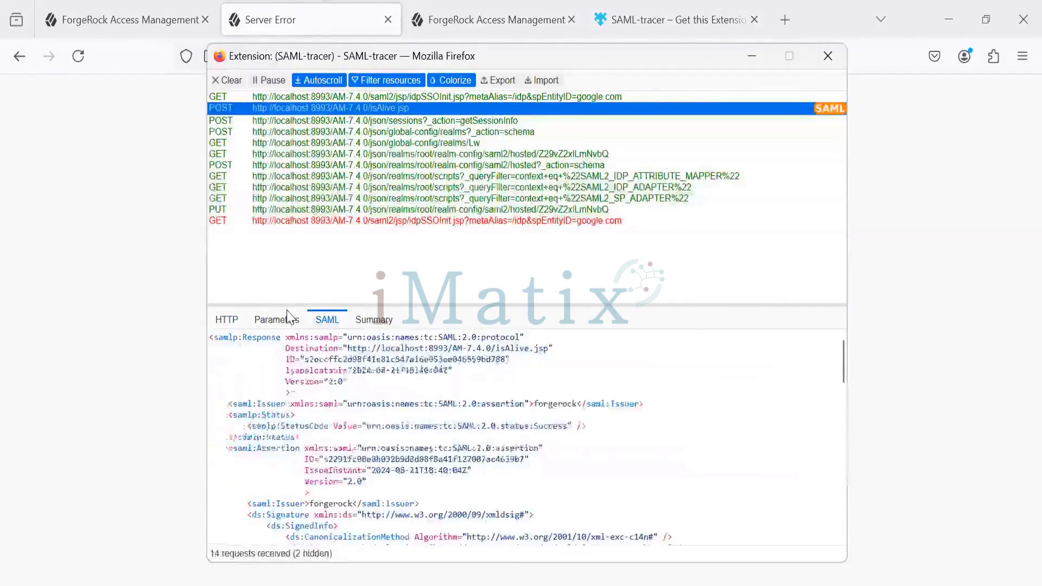
Switch to Firefox's hosted service provider page and check its NameID Format List
{"action": "key", "text": "alt+Tab"}
{"action": "left_click", "coordinate": [136, 16]}
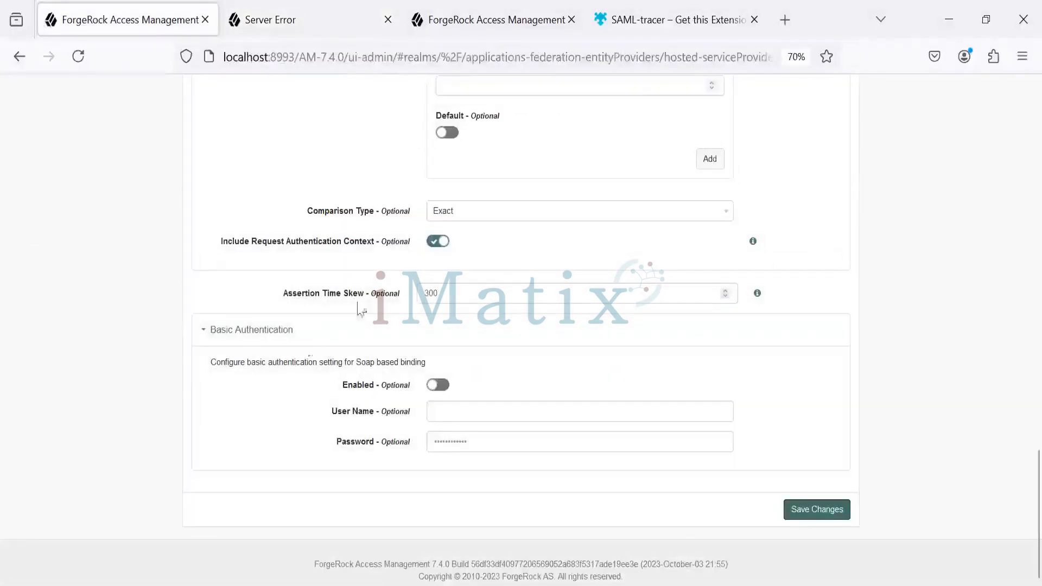
{"action": "scroll", "coordinate": [310, 337], "scroll_direction": "up", "scroll_amount": 10}
{"action": "scroll", "coordinate": [314, 339], "scroll_direction": "up", "scroll_amount": 2}
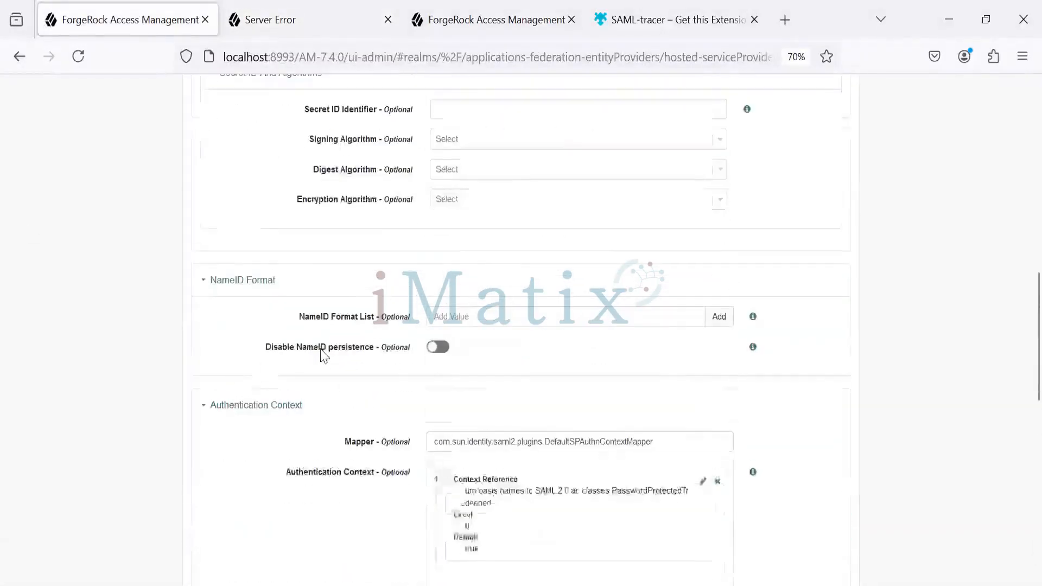
Switch to Notepad++ and copy the NameID format urn:oasis:names:tc:SAML:2.0:nameid-format:transient
{"action": "mouse_move", "coordinate": [396, 585]}
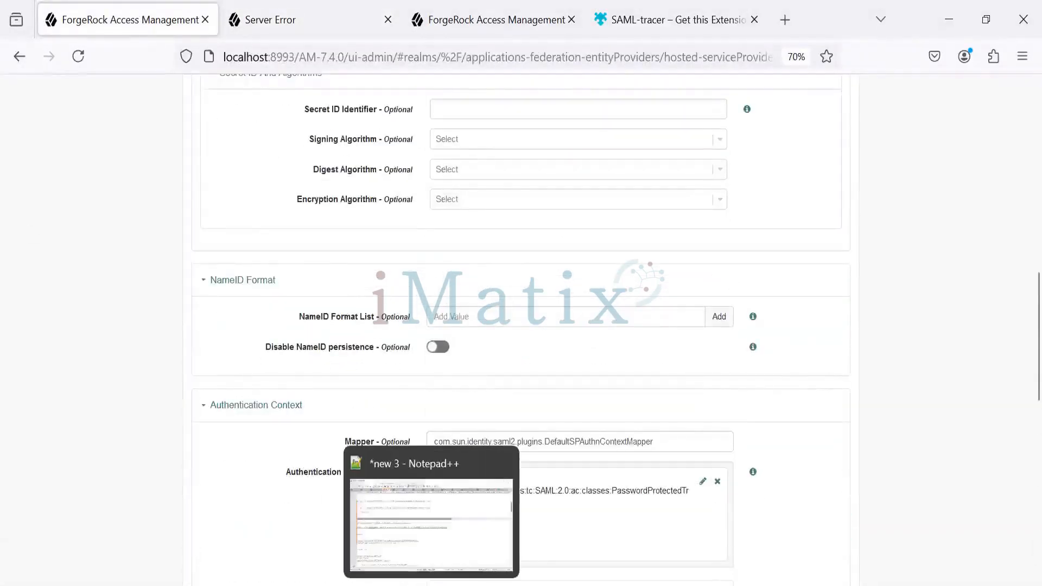
{"action": "left_click", "coordinate": [431, 585]}
{"action": "left_click", "coordinate": [658, 261]}
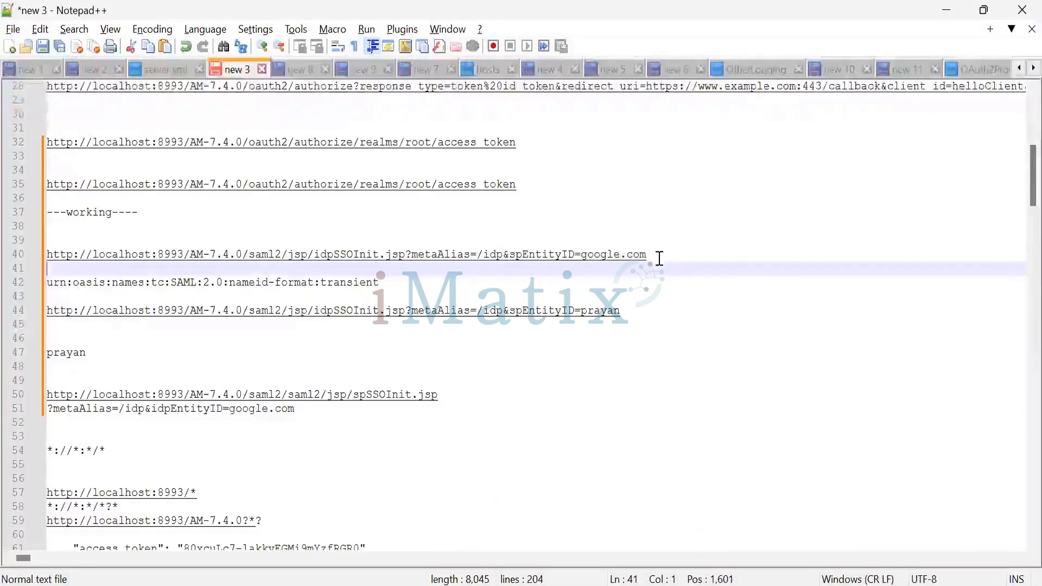
{"action": "left_click_drag", "start_coordinate": [660, 259], "coordinate": [45, 259]}
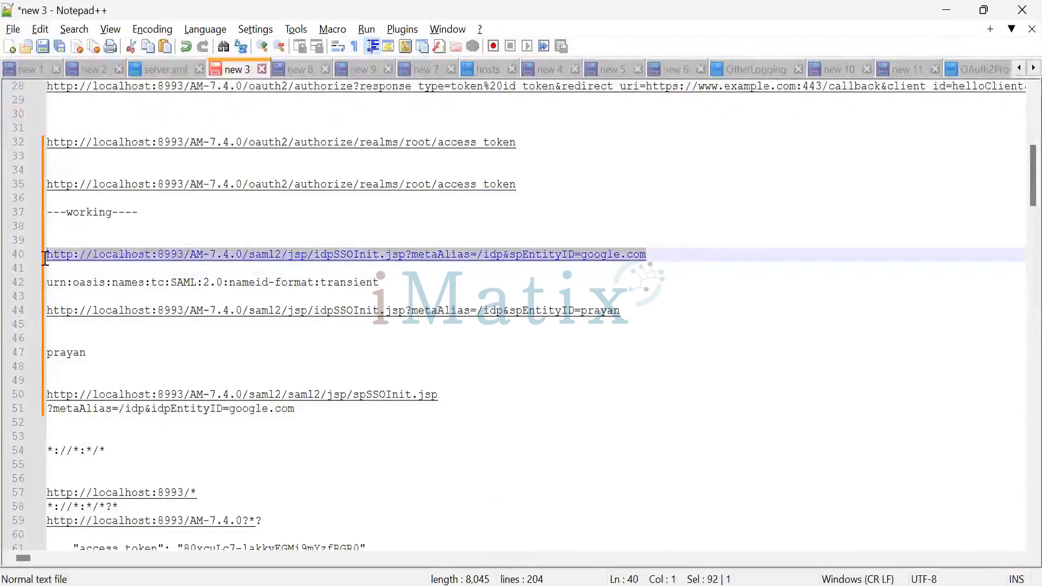
{"action": "left_click_drag", "start_coordinate": [380, 282], "coordinate": [28, 292]}
{"action": "key", "text": "ctrl+c"}
In Firefox, add urn:oasis:names:tc:SAML:2.0:nameid-format:transient to the service provider's NameID Format List and save the changes
{"action": "key", "text": "alt+Tab"}
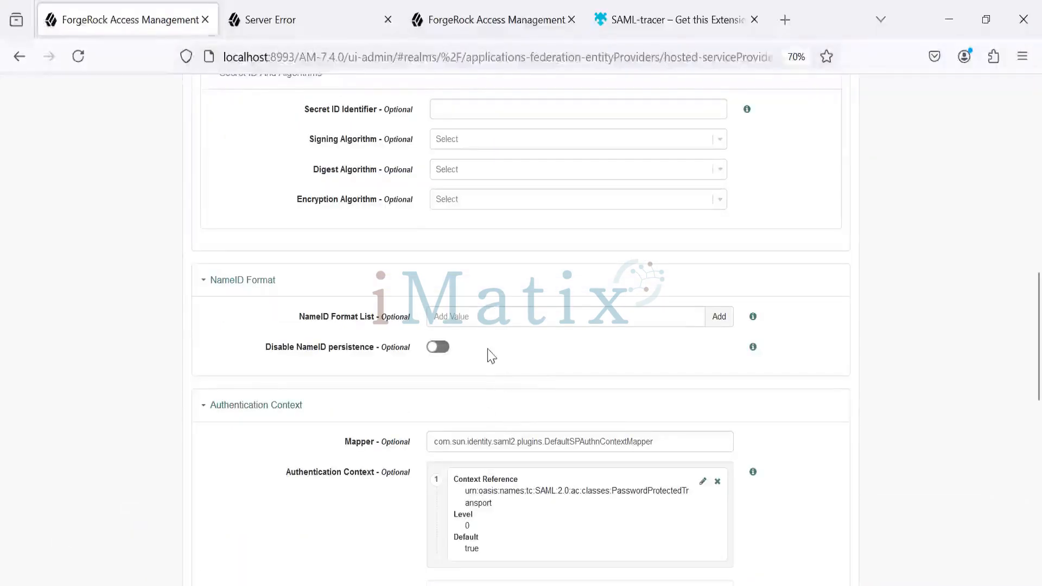
{"action": "left_click", "coordinate": [468, 309]}
{"action": "key", "text": "ctrl+v"}
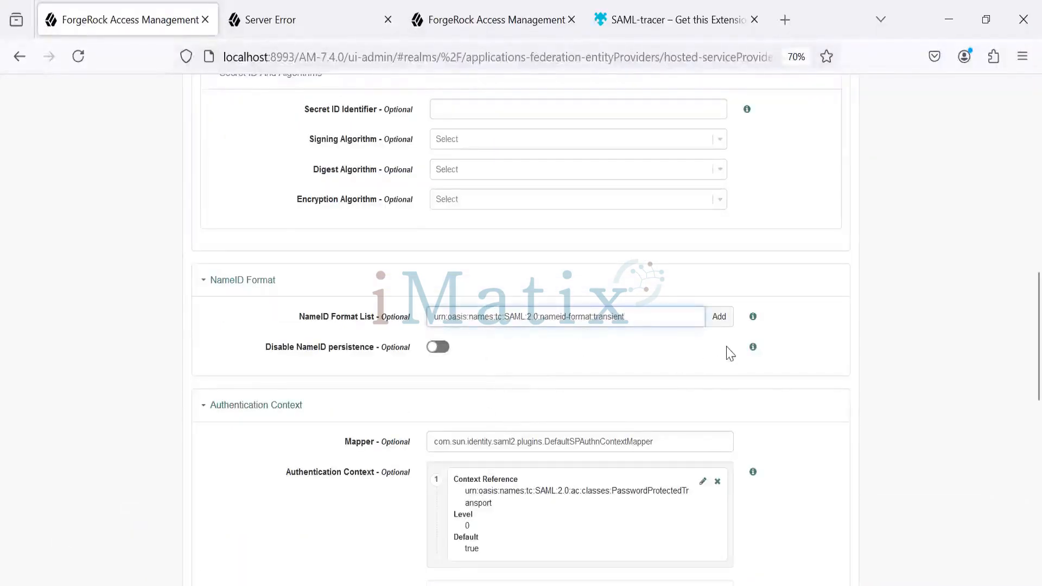
{"action": "left_click", "coordinate": [719, 316]}
{"action": "scroll", "coordinate": [678, 492], "scroll_direction": "down", "scroll_amount": 5}
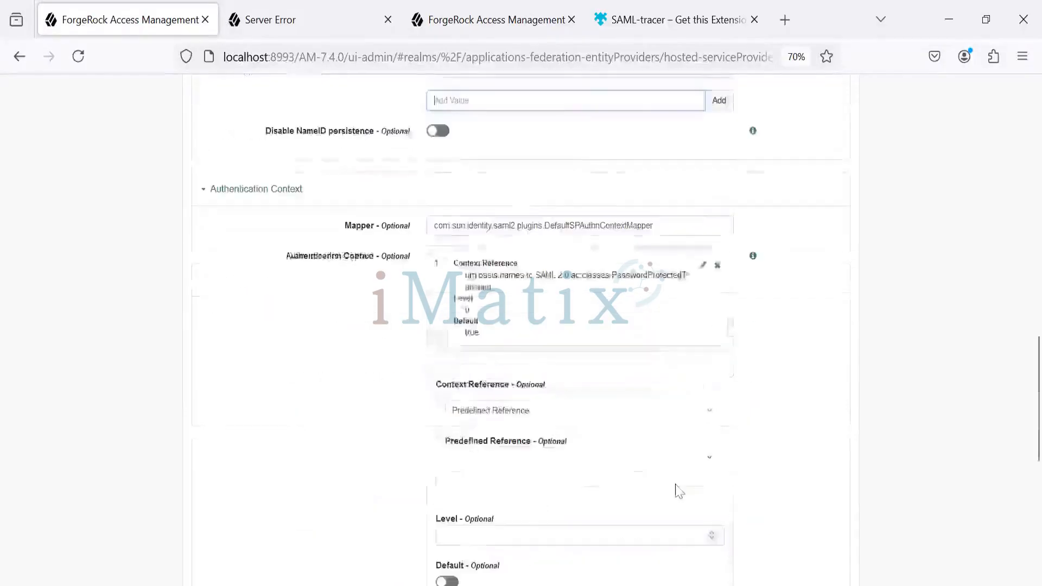
{"action": "scroll", "coordinate": [678, 491], "scroll_direction": "down", "scroll_amount": 5}
{"action": "left_click", "coordinate": [843, 562]}
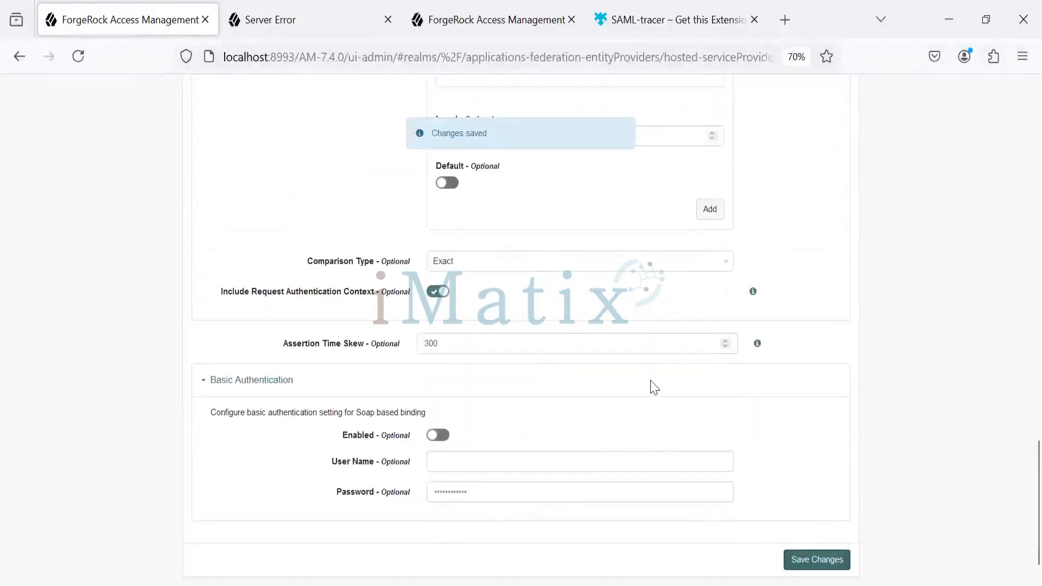
Copy the idpSSOInit.jsp URL with spEntityID=google.com from Notepad++ and load it in Firefox's Server Error tab
{"action": "key", "text": "alt+Tab"}
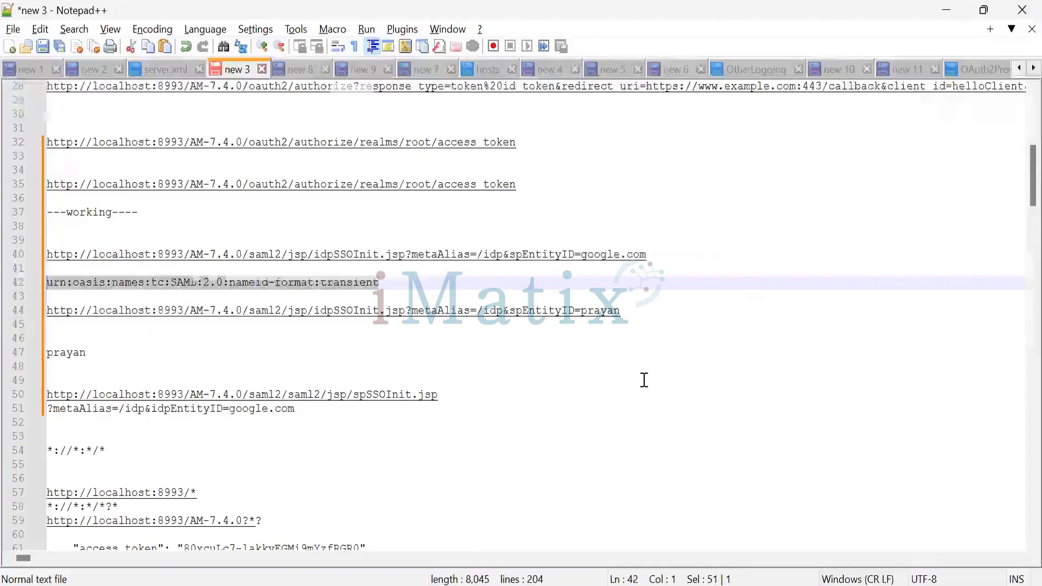
{"action": "left_click", "coordinate": [427, 293]}
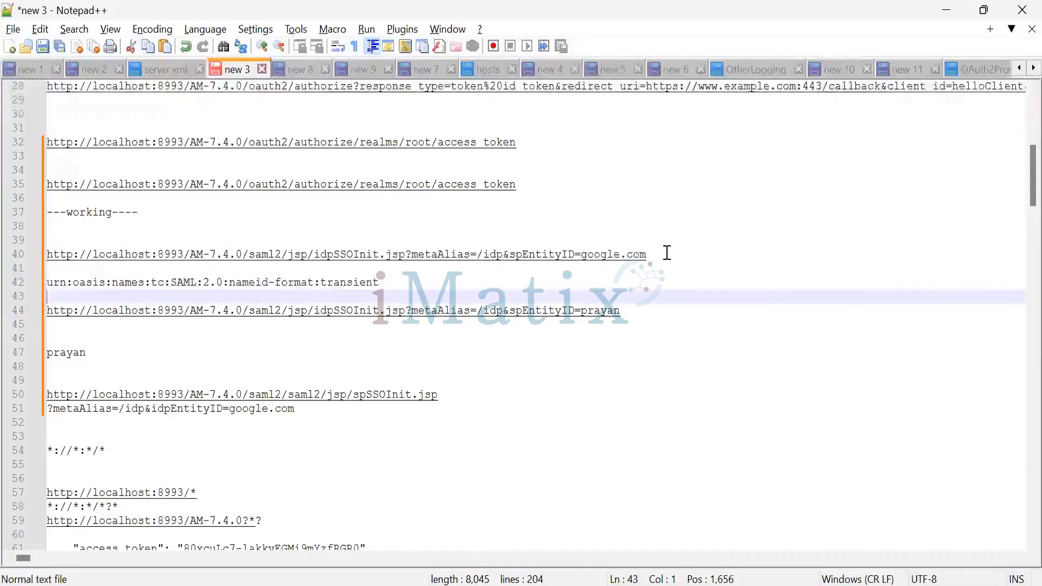
{"action": "left_click_drag", "start_coordinate": [647, 254], "coordinate": [47, 256]}
{"action": "key", "text": "ctrl+c"}
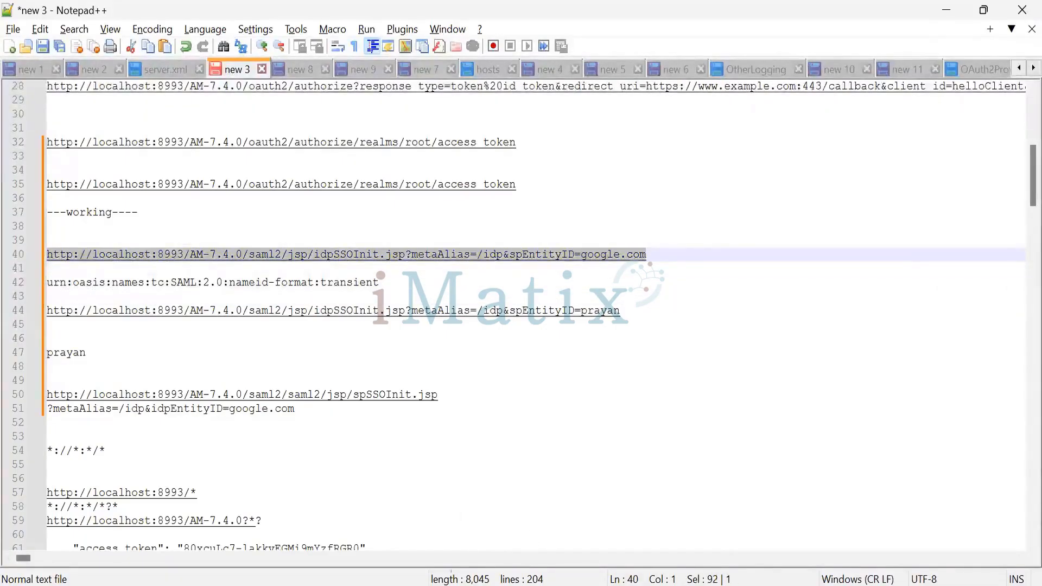
{"action": "mouse_move", "coordinate": [635, 581]}
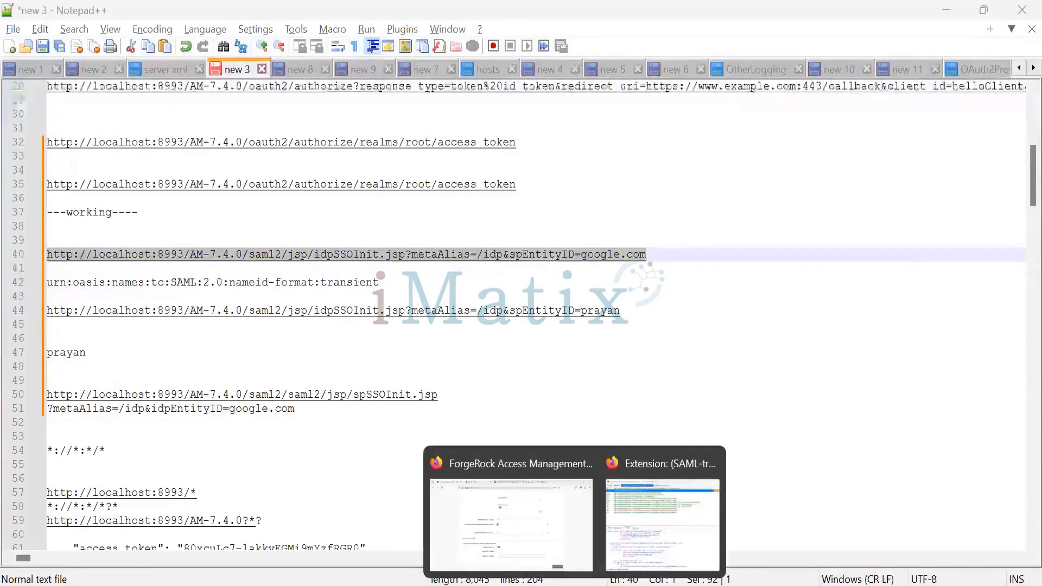
{"action": "left_click", "coordinate": [570, 524]}
{"action": "key", "text": "ctrl+Tab"}
{"action": "key", "text": "ctrl+l"}
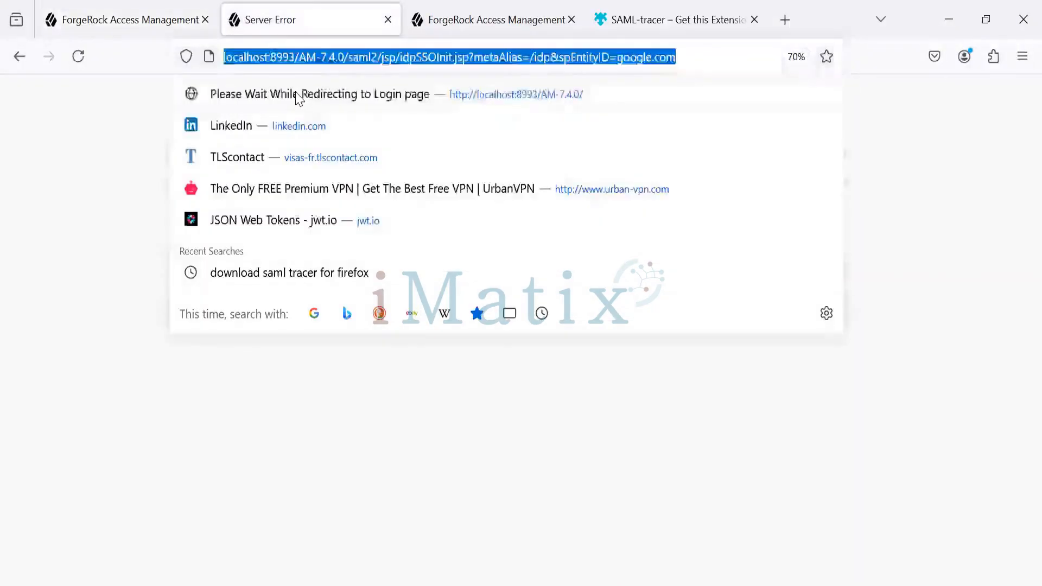
{"action": "key", "text": "ctrl+v"}
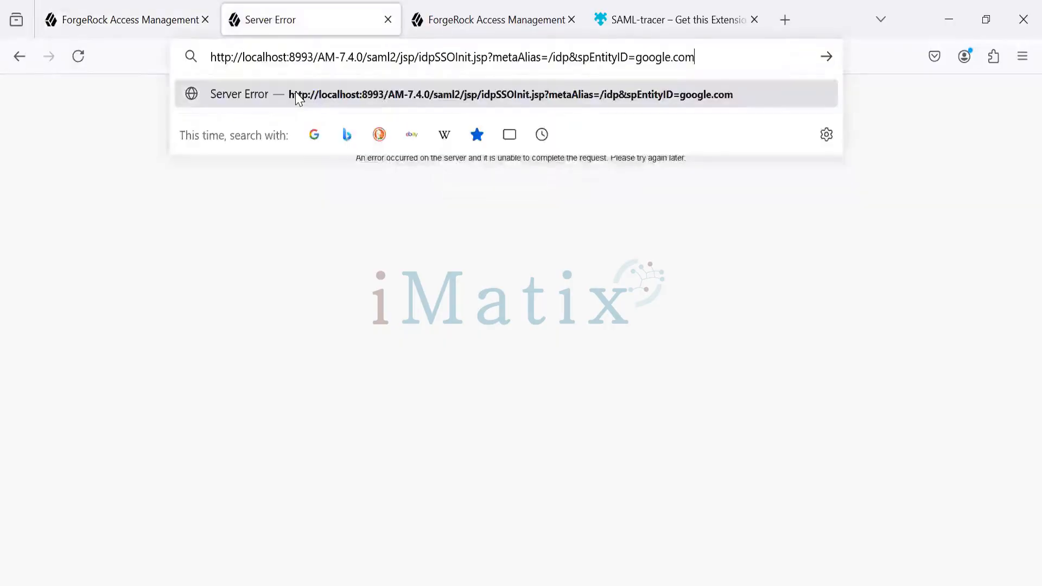
{"action": "key", "text": "Return"}
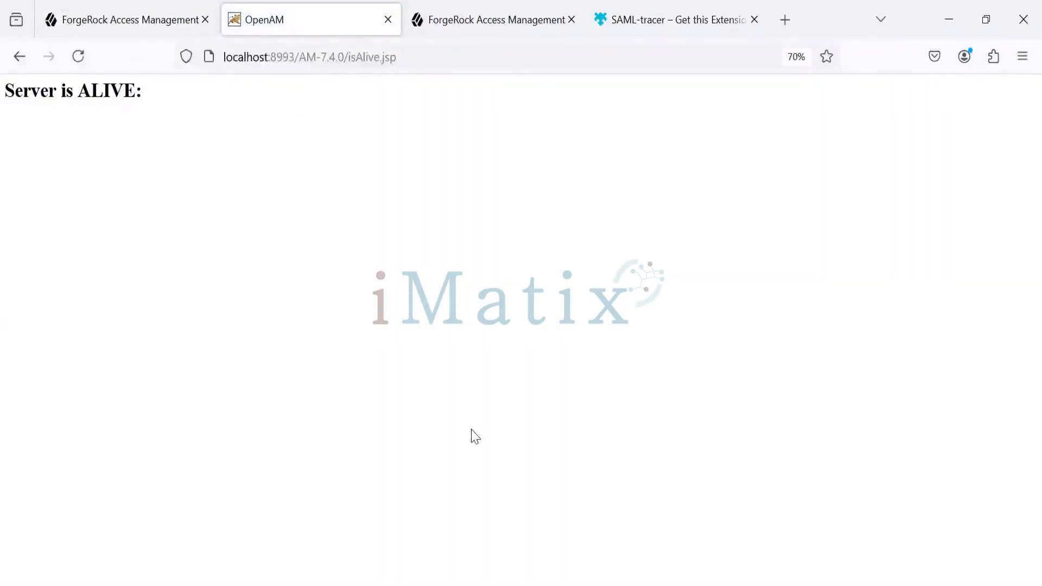
Open the latest isAlive.jsp SAML response in SAML-tracer, and highlight the transient NameID format in Notepad++
{"action": "key", "text": "alt+Tab"}
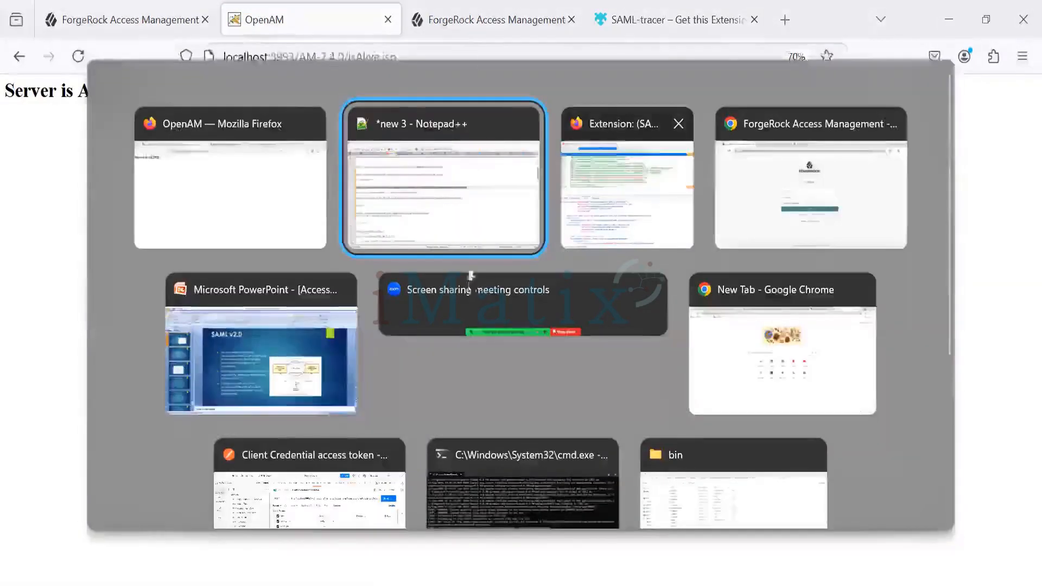
{"action": "left_click", "coordinate": [597, 228]}
{"action": "left_click", "coordinate": [376, 265]}
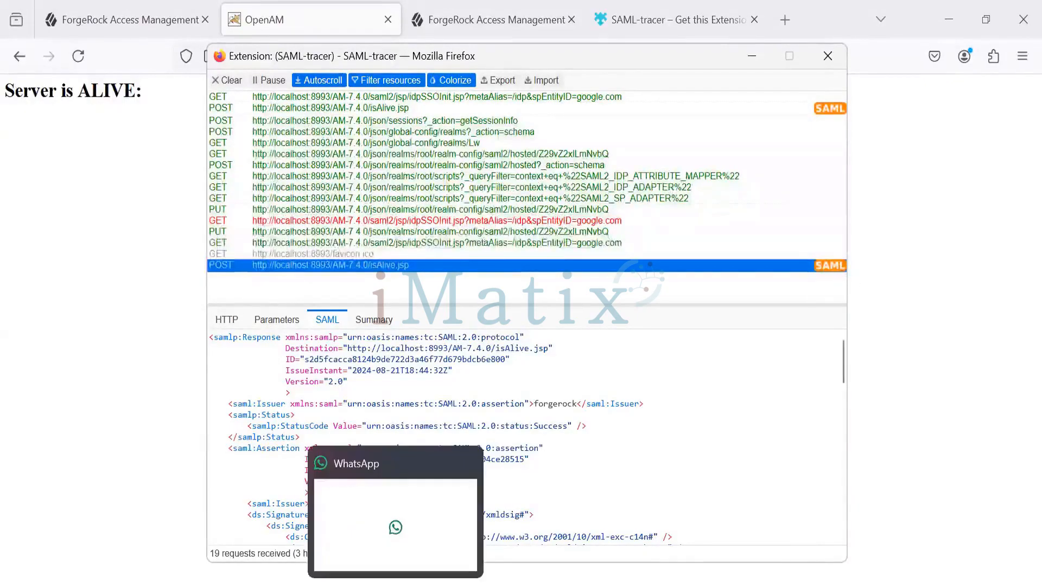
{"action": "left_click", "coordinate": [396, 585]}
{"action": "left_click_drag", "start_coordinate": [382, 282], "coordinate": [23, 265]}
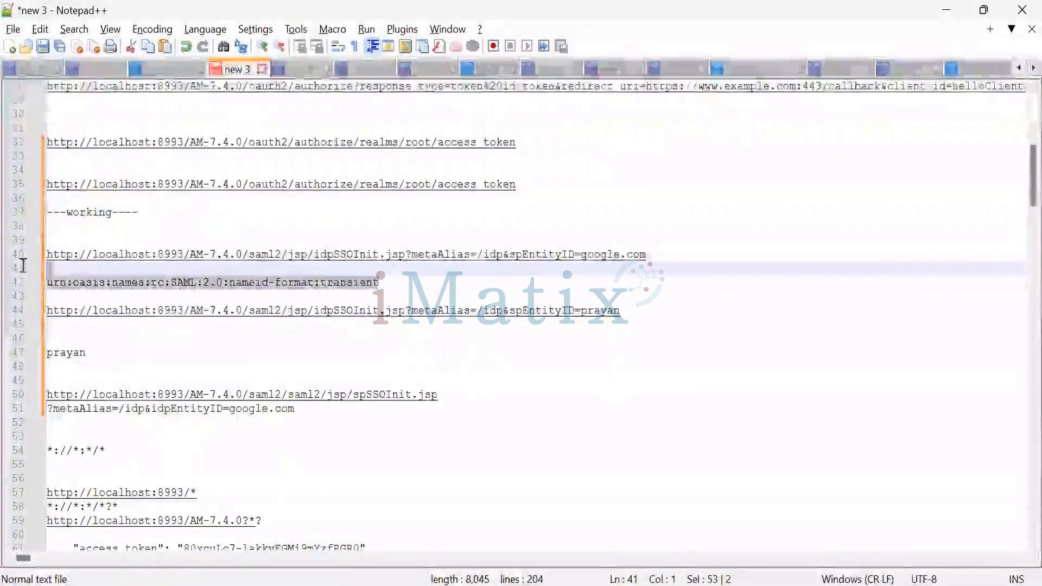
Switch to PowerPoint, open the Federated Identites slide 71 and highlight the Transient Federation heading and its explanation
{"action": "key", "text": "alt+Tab"}
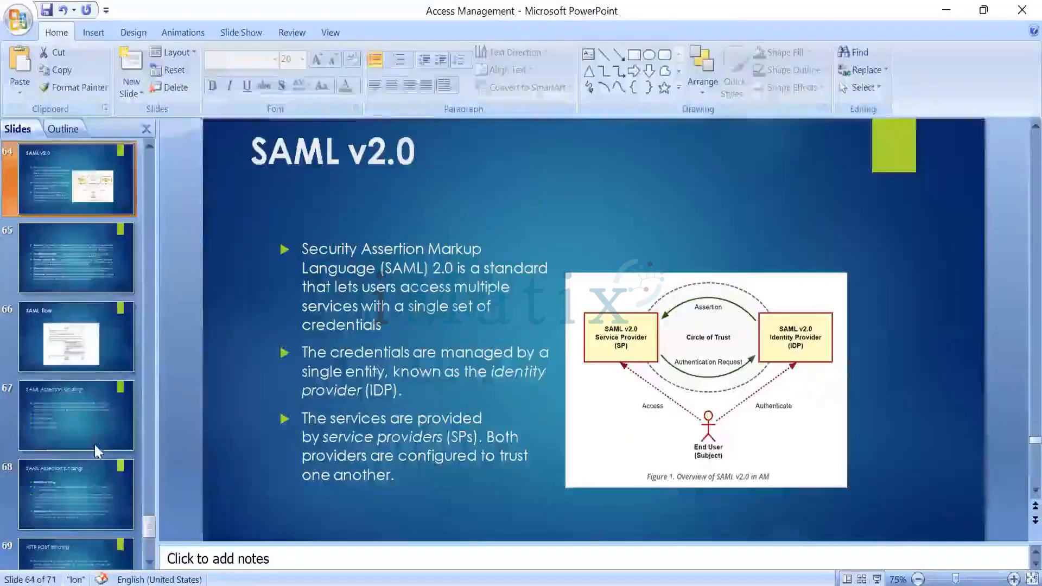
{"action": "scroll", "coordinate": [93, 443], "scroll_direction": "down", "scroll_amount": 3}
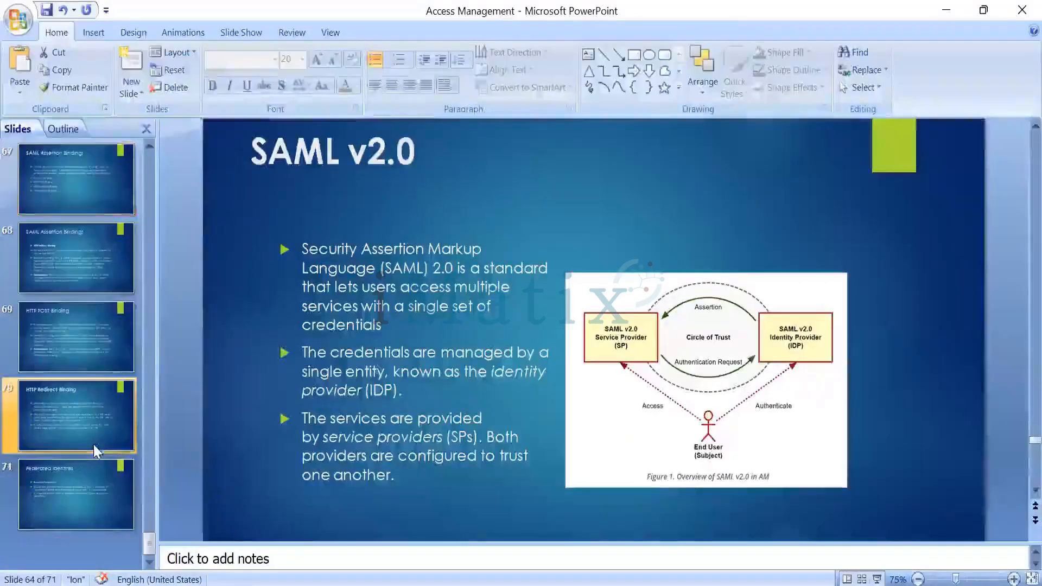
{"action": "left_click", "coordinate": [69, 502]}
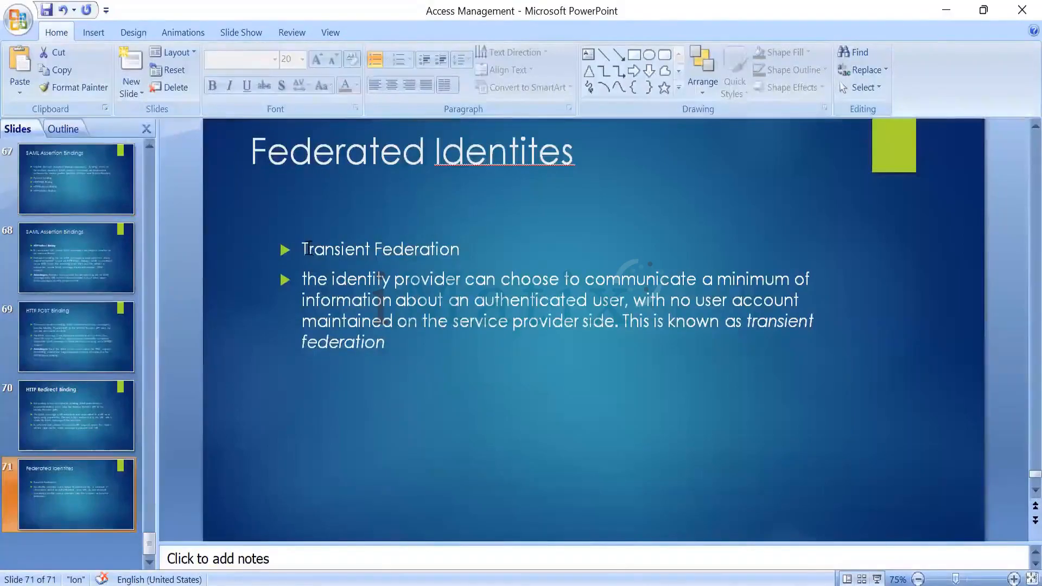
{"action": "triple_click", "coordinate": [358, 249]}
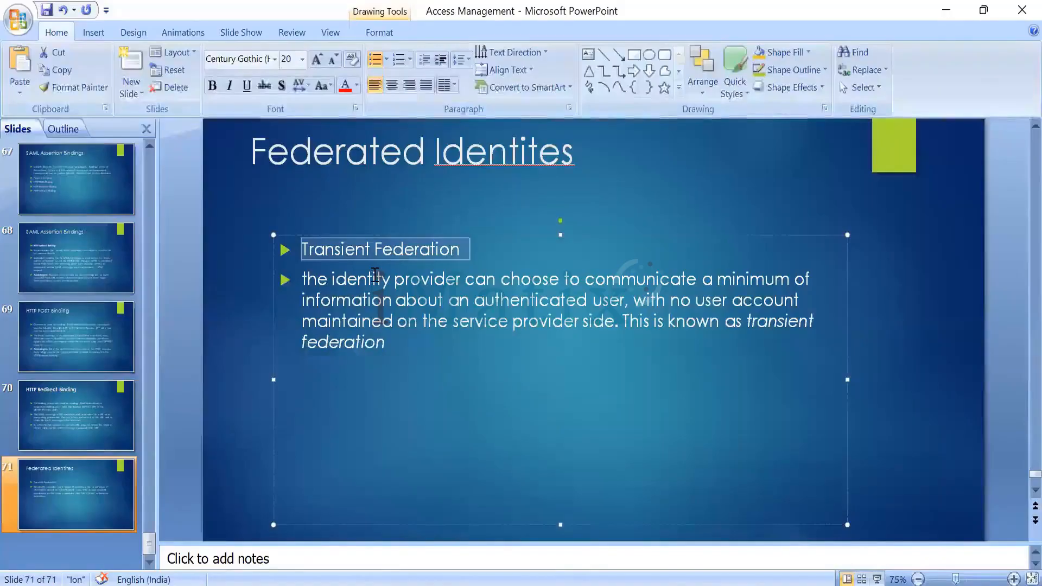
{"action": "left_click", "coordinate": [354, 276]}
{"action": "left_click_drag", "start_coordinate": [400, 321], "coordinate": [546, 311]}
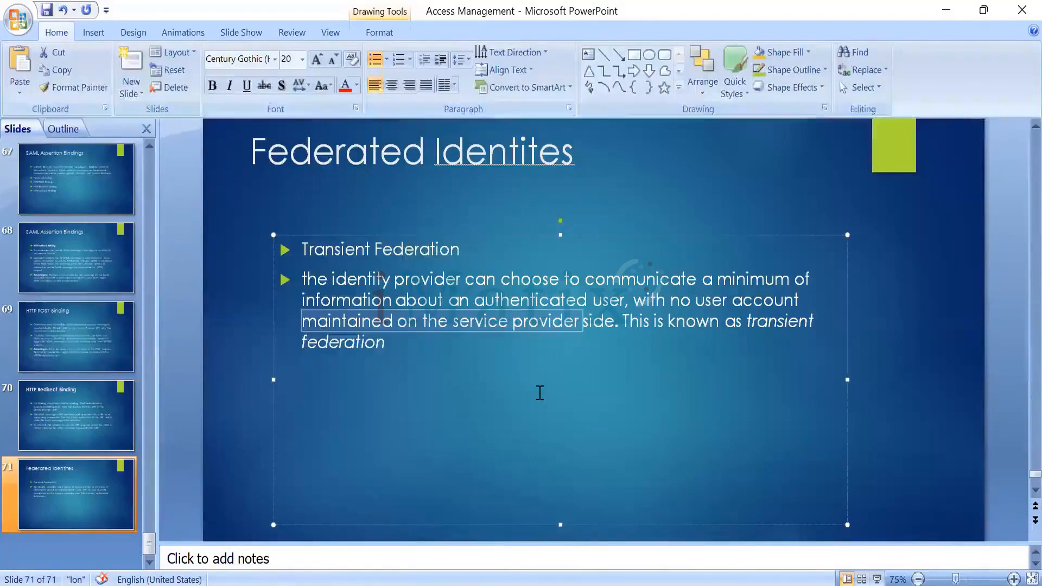
Return to Notepad++ and select the line urn:oasis:names:tc:SAML:2.0:nameid-format:transient
{"action": "key", "text": "alt+Tab"}
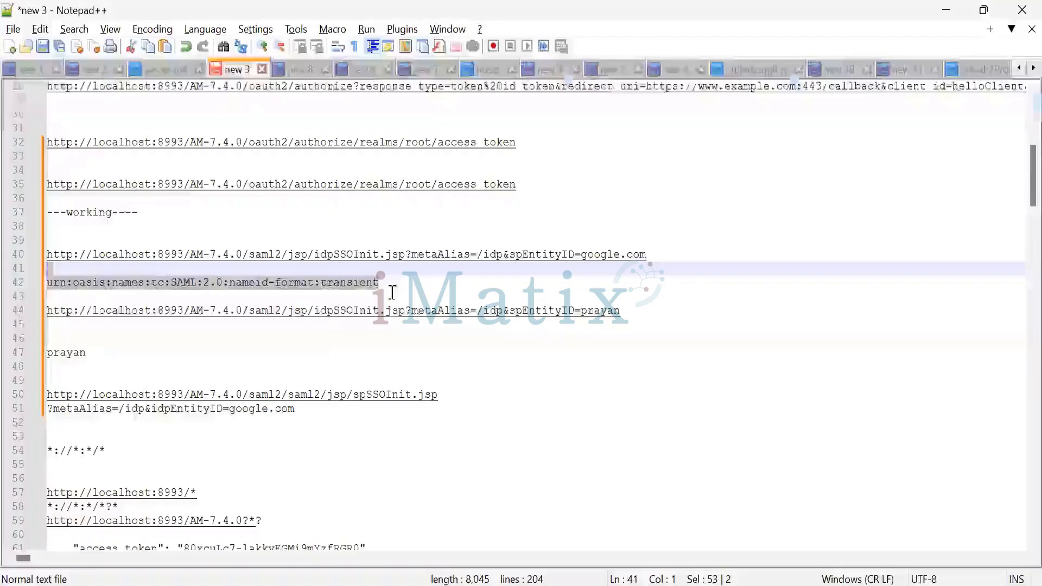
{"action": "left_click_drag", "start_coordinate": [396, 285], "coordinate": [24, 280]}
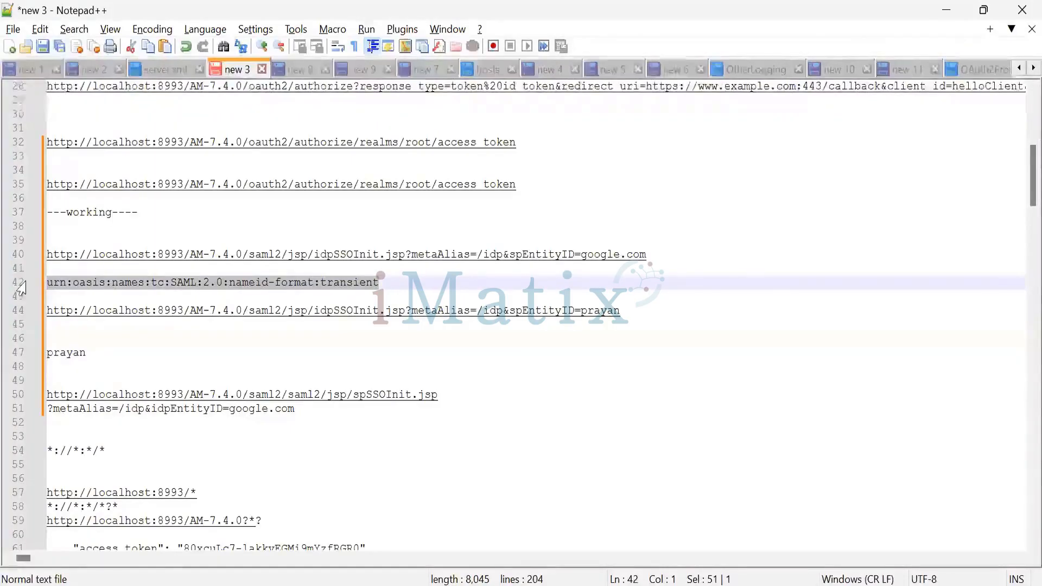
{"action": "key", "text": "alt+Tab"}
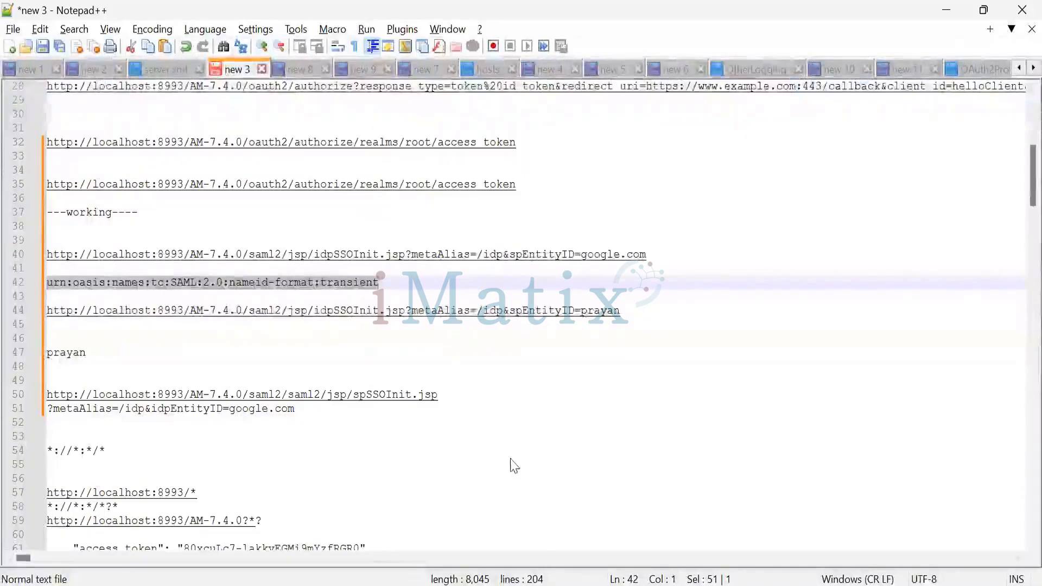
Switch to SAML-tracer, examine the isAlive.jsp response's NameID format, SPNameQualifier and signature, and return to Notepad++
{"action": "key", "text": "alt+Tab"}
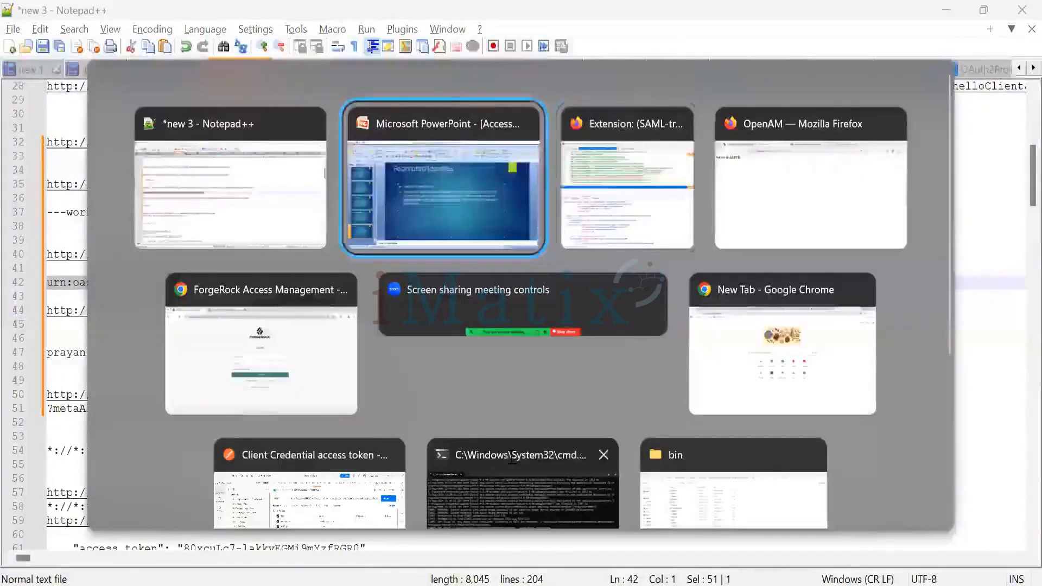
{"action": "key", "text": "alt+Tab"}
{"action": "scroll", "coordinate": [379, 414], "scroll_direction": "down", "scroll_amount": 5}
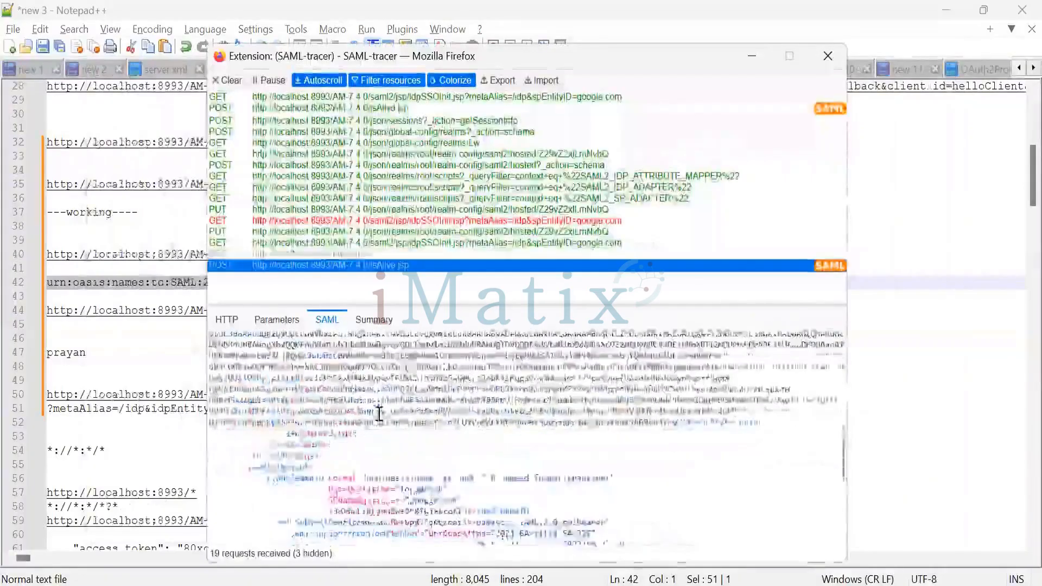
{"action": "scroll", "coordinate": [545, 467], "scroll_direction": "up", "scroll_amount": 3}
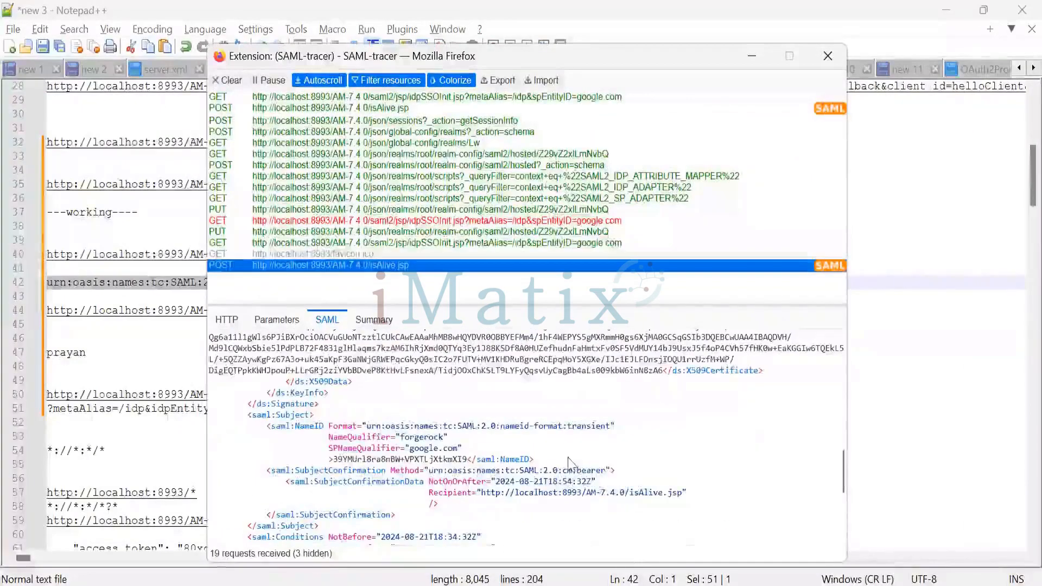
{"action": "scroll", "coordinate": [624, 474], "scroll_direction": "up", "scroll_amount": 5}
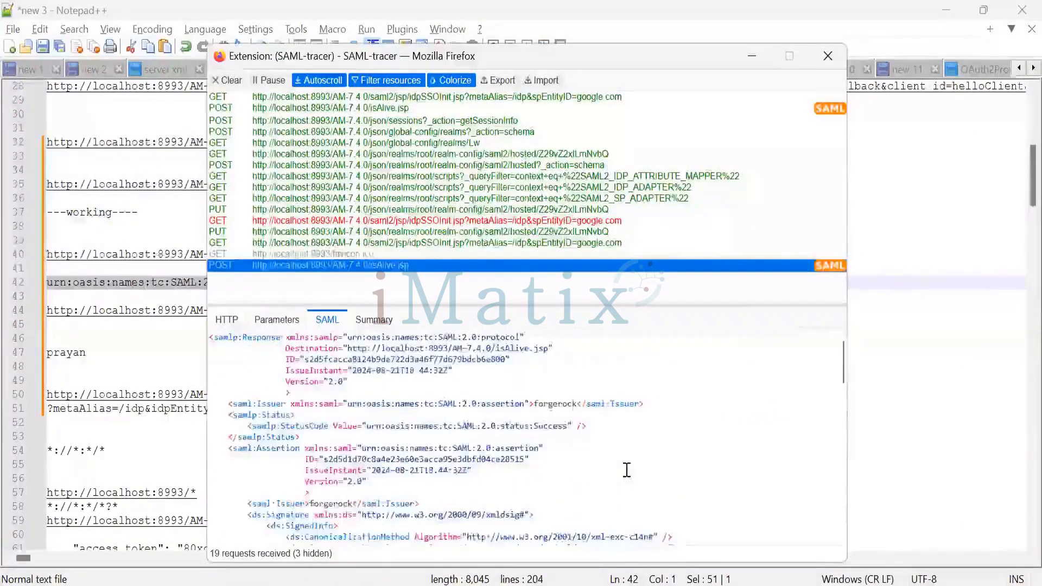
{"action": "scroll", "coordinate": [624, 473], "scroll_direction": "down", "scroll_amount": 5}
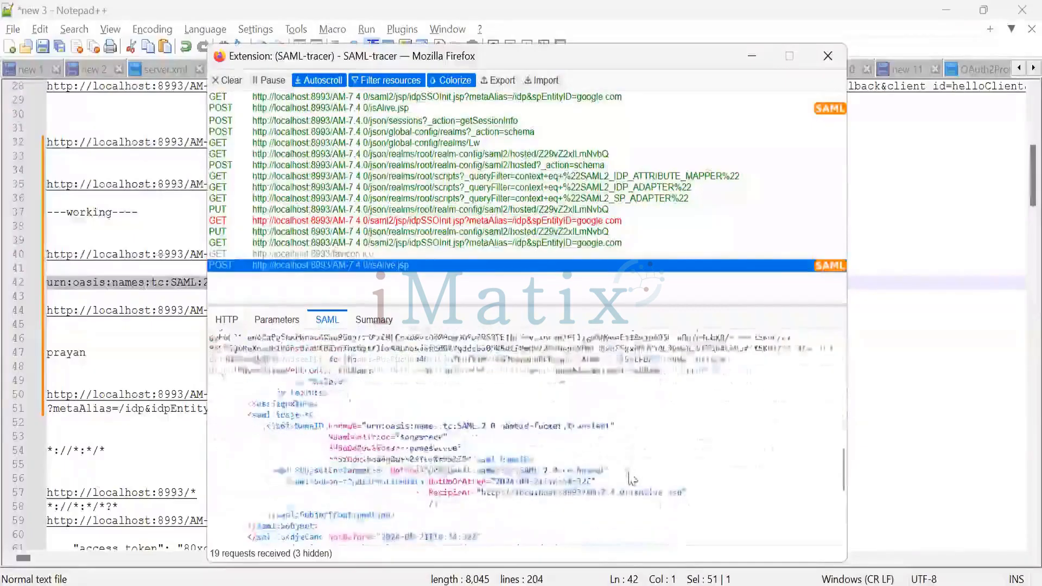
{"action": "triple_click", "coordinate": [357, 448]}
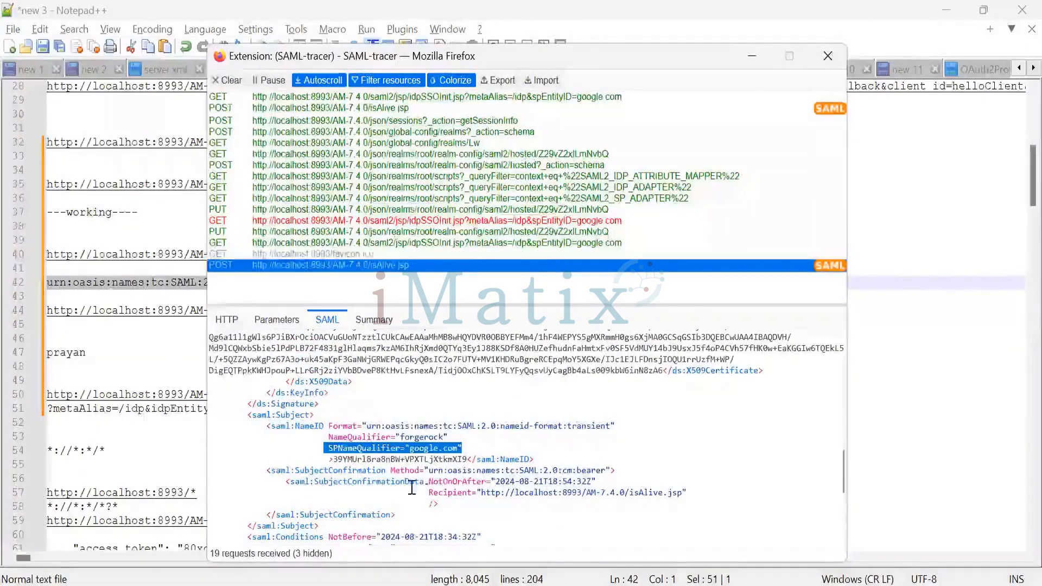
{"action": "scroll", "coordinate": [411, 483], "scroll_direction": "up", "scroll_amount": 3}
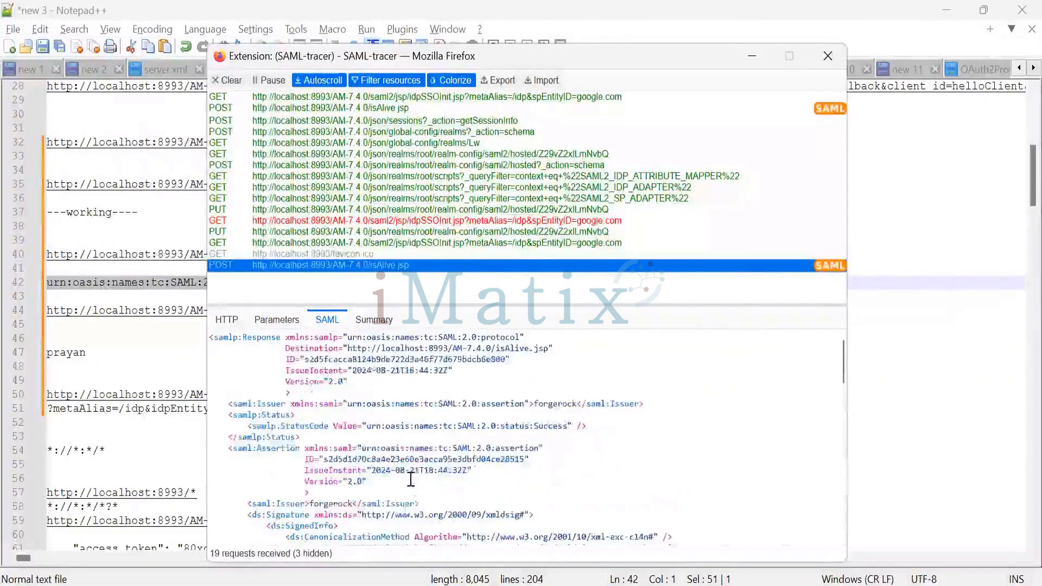
{"action": "key", "text": "alt+Tab"}
{"action": "key", "text": "alt+Tab"}
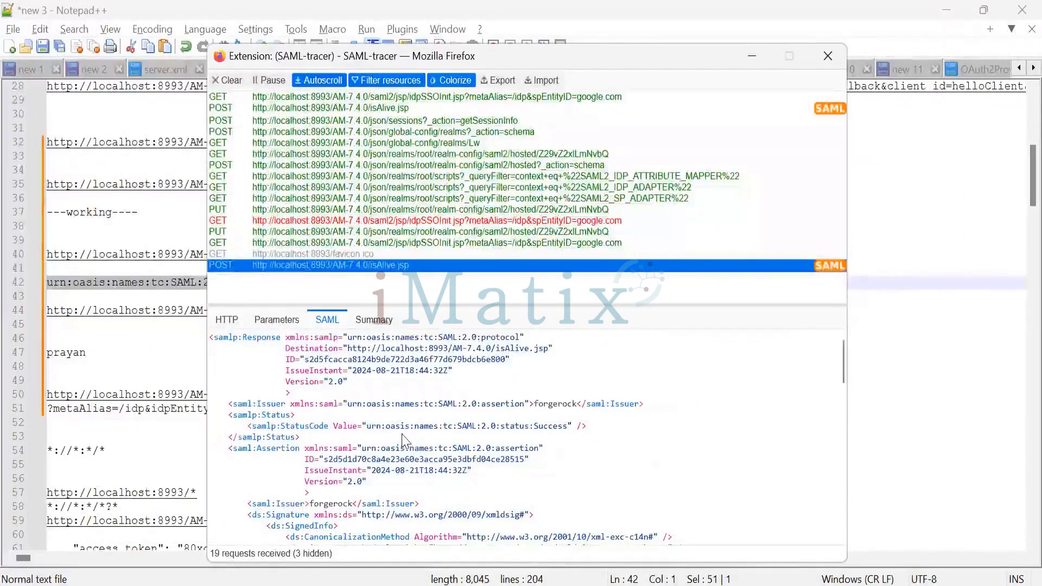
{"action": "scroll", "coordinate": [398, 443], "scroll_direction": "down", "scroll_amount": 4}
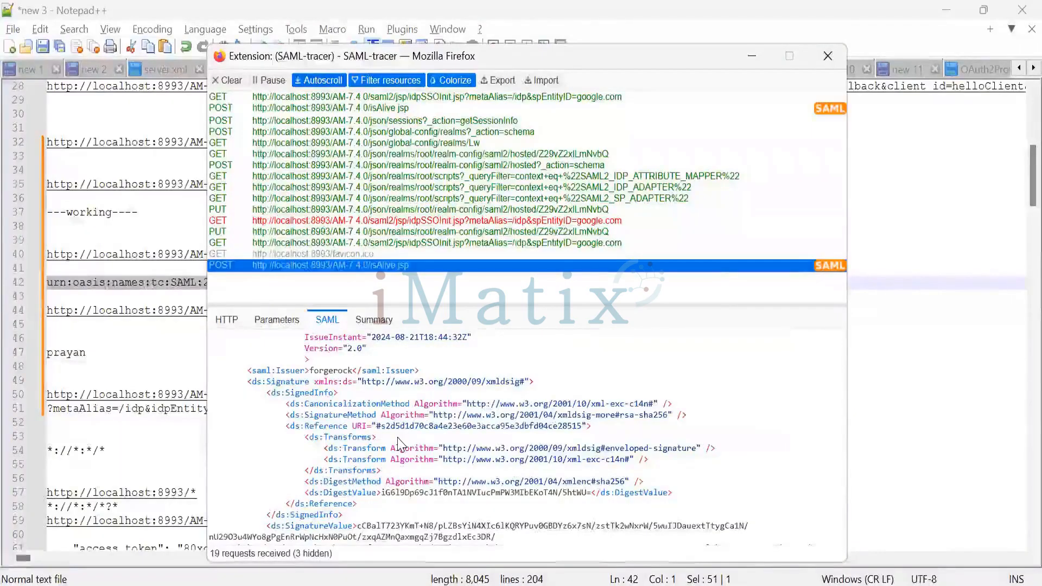
{"action": "key", "text": "alt+Tab"}
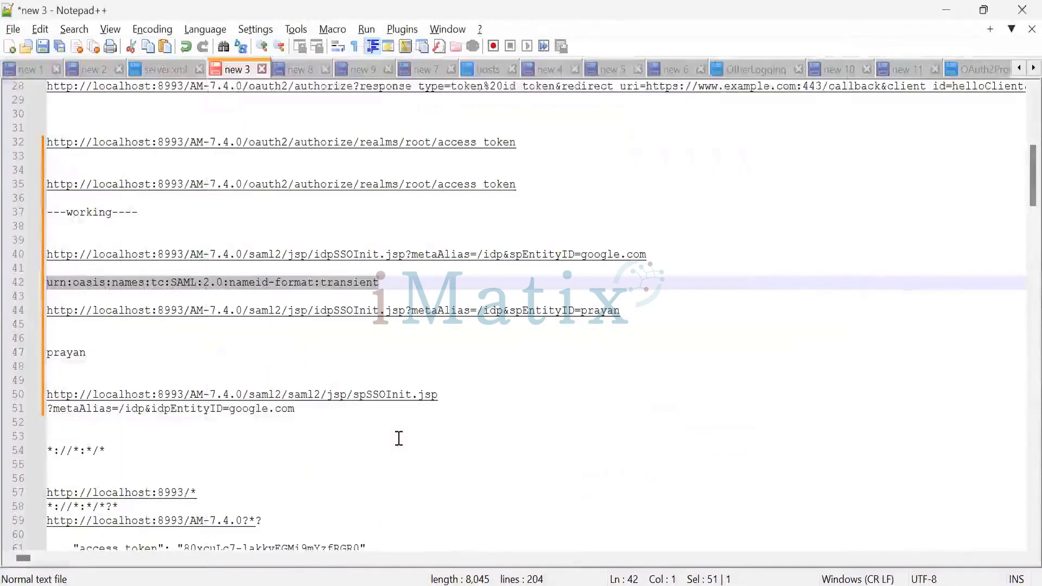
Switch to PowerPoint and look through the SAML binding slides from 67 to HTTP Redirect Binding on slide 70
{"action": "key", "text": "alt+Tab"}
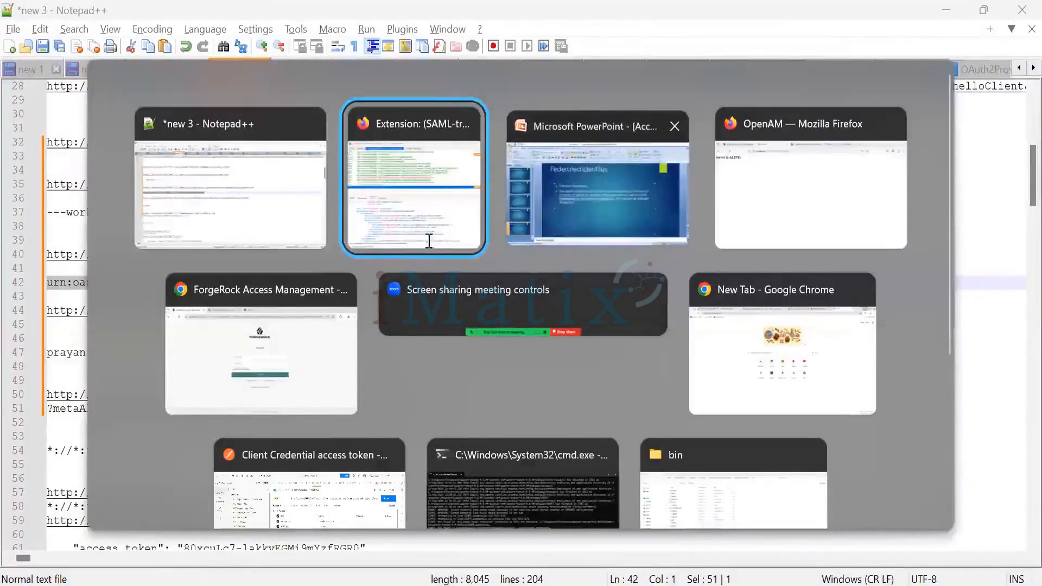
{"action": "key", "text": "alt+Tab"}
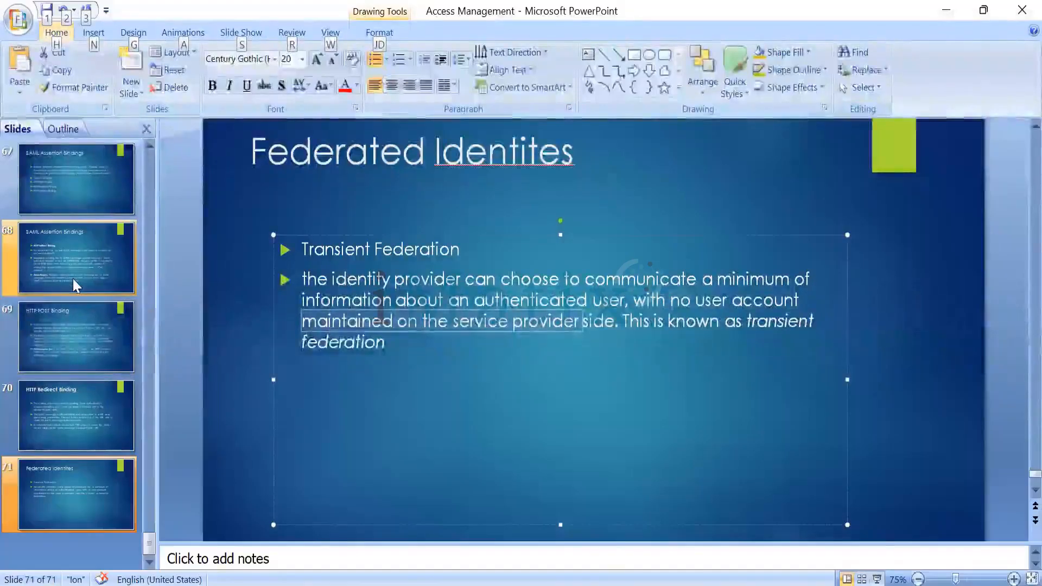
{"action": "left_click", "coordinate": [57, 193]}
{"action": "left_click", "coordinate": [81, 335]}
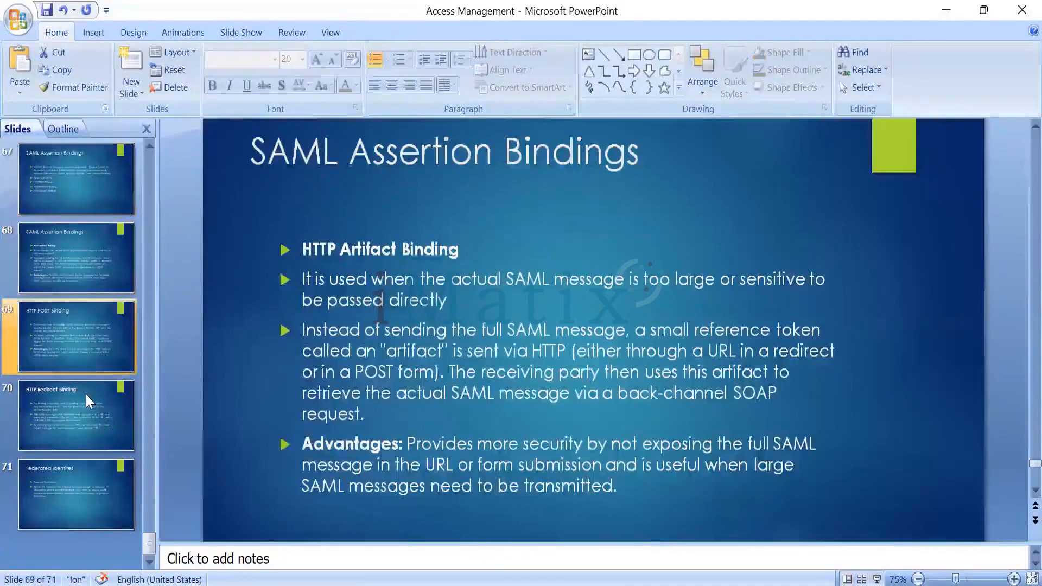
{"action": "left_click", "coordinate": [86, 392]}
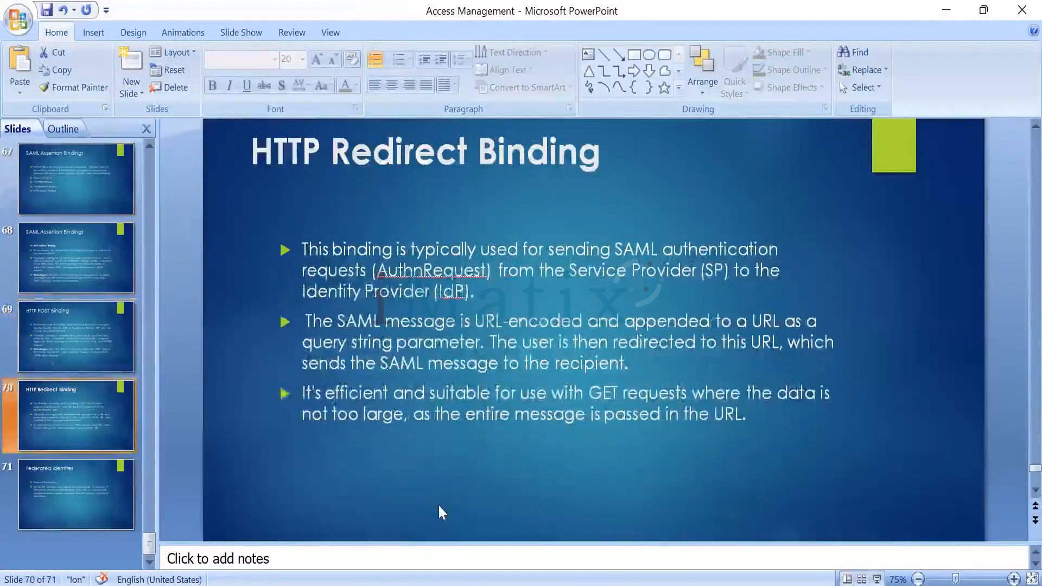
{"action": "key", "text": "alt+Tab"}
{"action": "key", "text": "alt+Tab"}
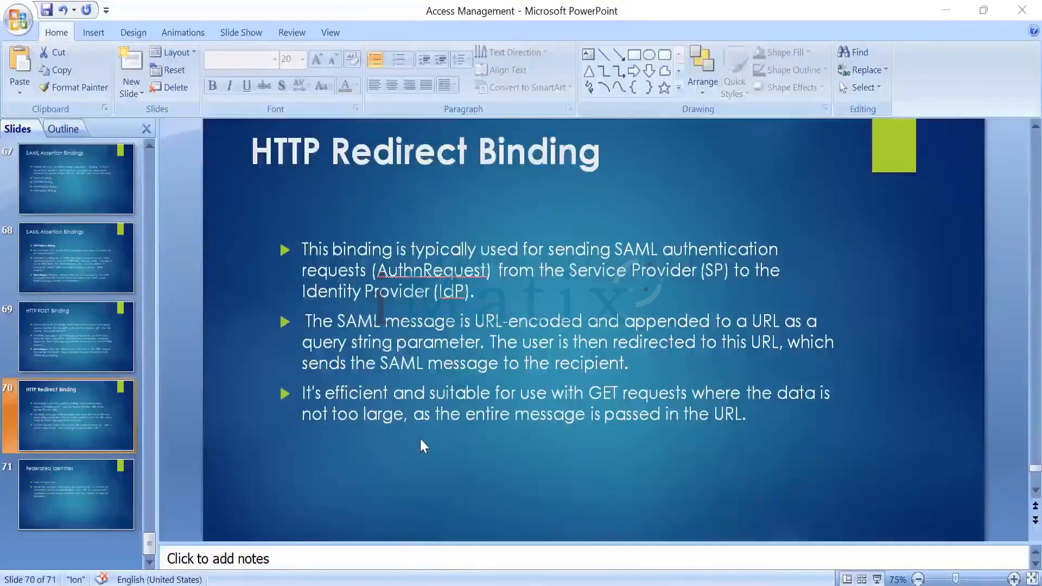
{"action": "key", "text": "alt+Tab"}
{"action": "key", "text": "alt+Tab"}
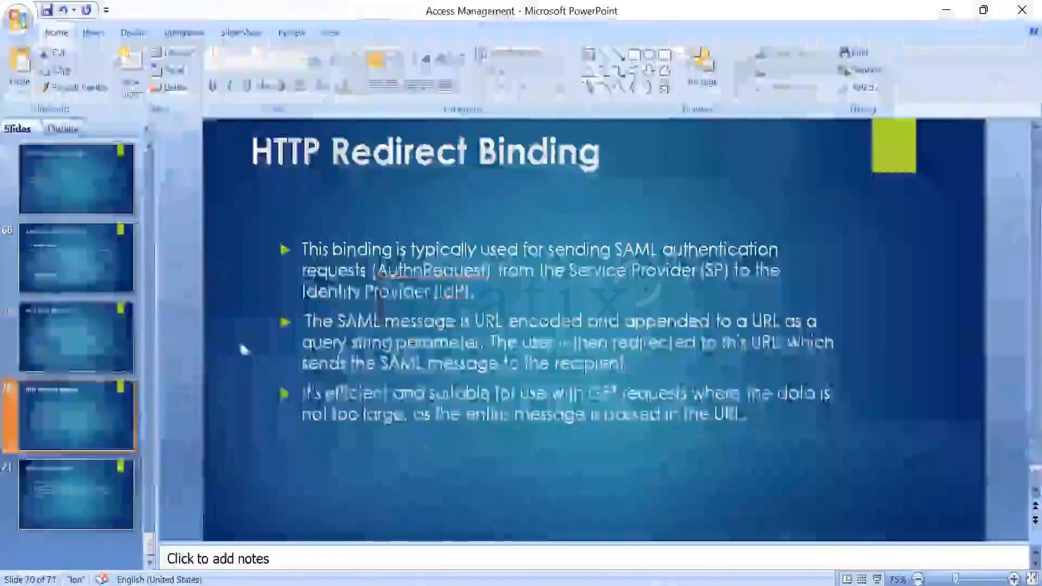
Look back through slides 69 to 71 and open the HTTP Artifact Binding explanation on slide 68
{"action": "left_click", "coordinate": [97, 332]}
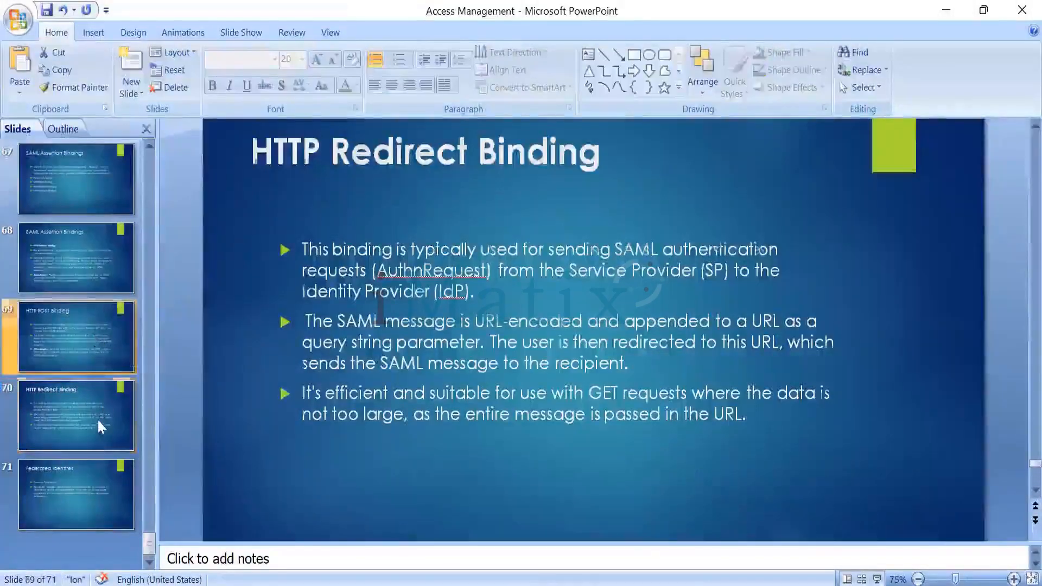
{"action": "left_click", "coordinate": [76, 509]}
{"action": "left_click", "coordinate": [70, 415]}
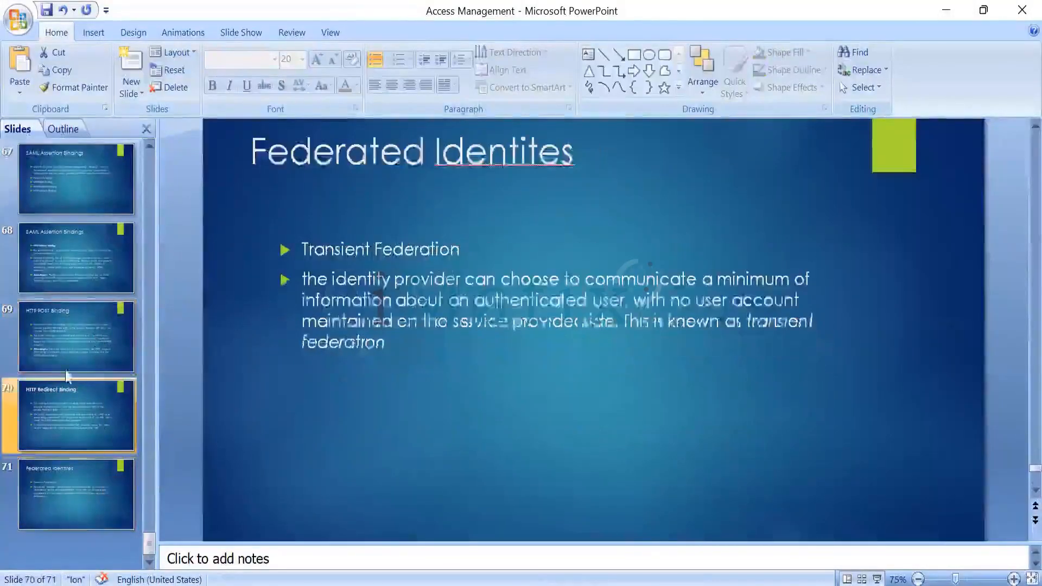
{"action": "left_click", "coordinate": [72, 330]}
{"action": "left_click", "coordinate": [56, 265]}
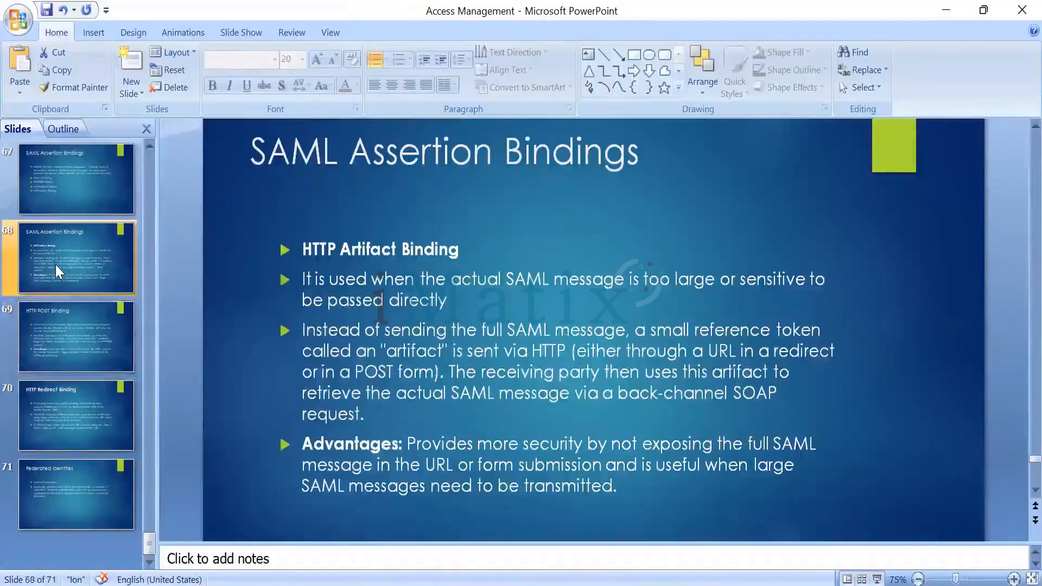
Switch to Notepad++, return to PowerPoint, and show the SAML Assertion Bindings overview with the types of binding on slide 67
{"action": "key", "text": "alt+Tab"}
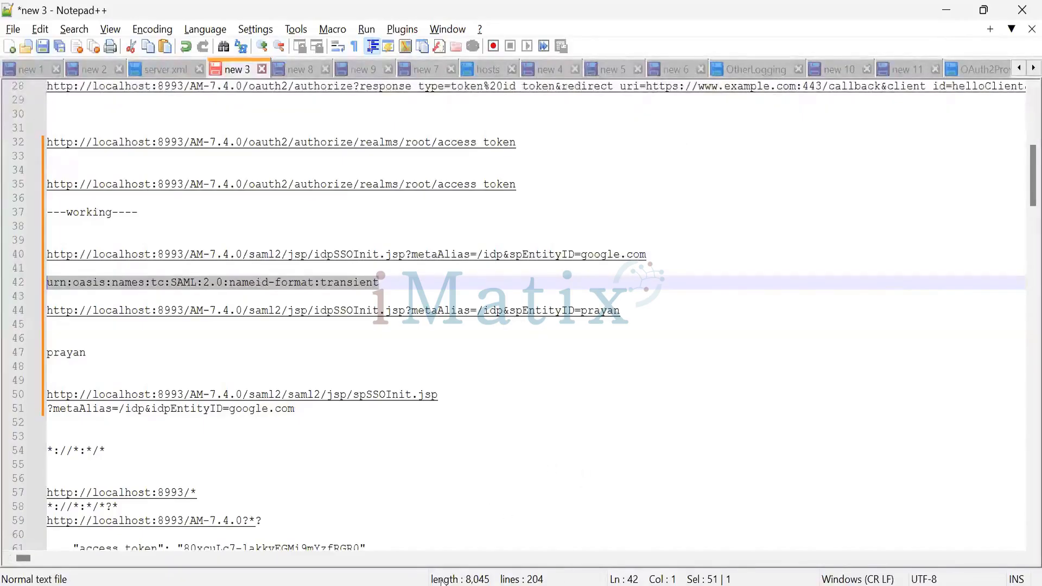
{"action": "mouse_move", "coordinate": [466, 585]}
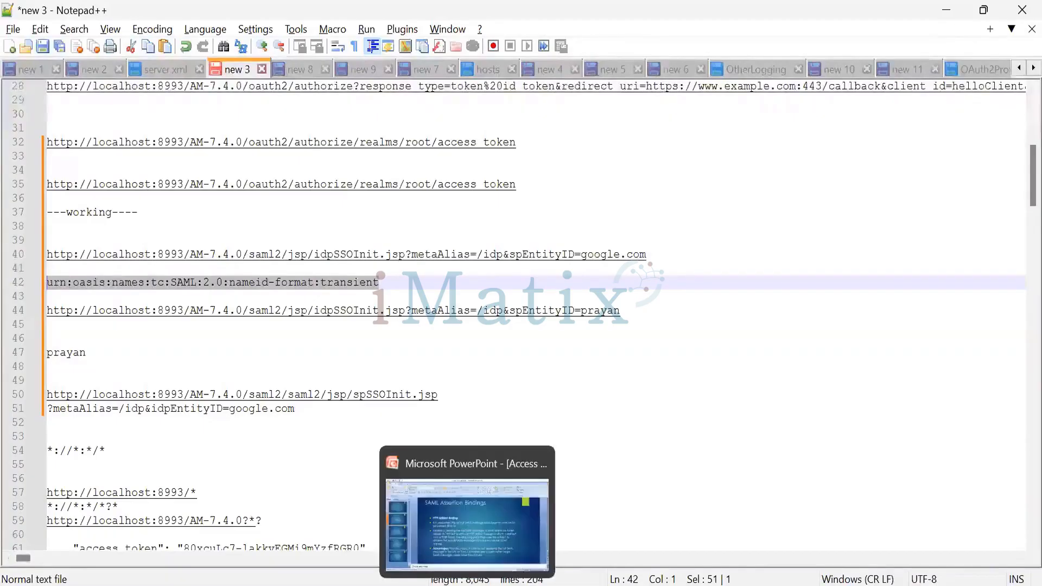
{"action": "left_click", "coordinate": [467, 521]}
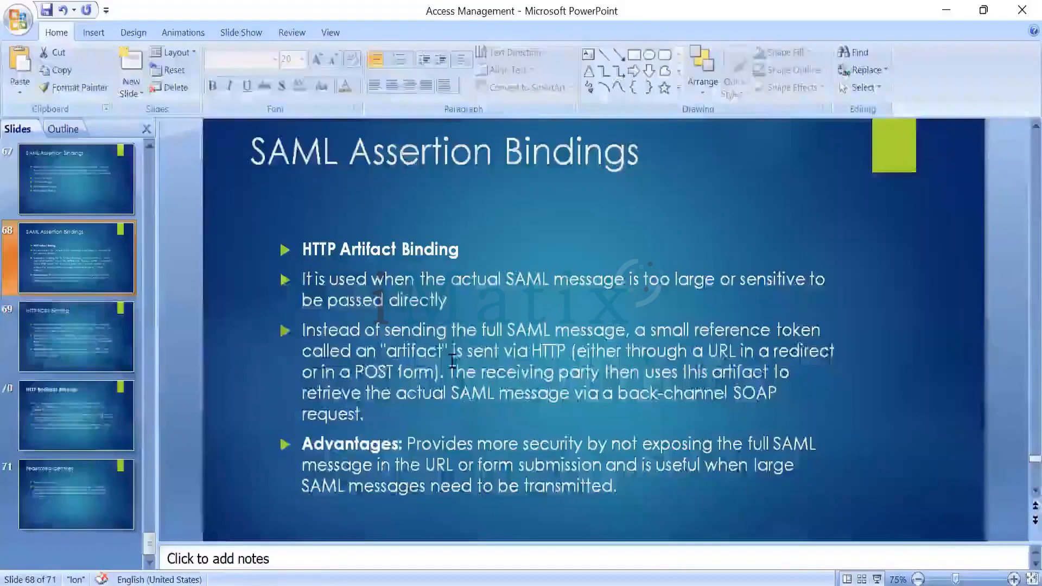
{"action": "scroll", "coordinate": [112, 249], "scroll_direction": "up", "scroll_amount": 1}
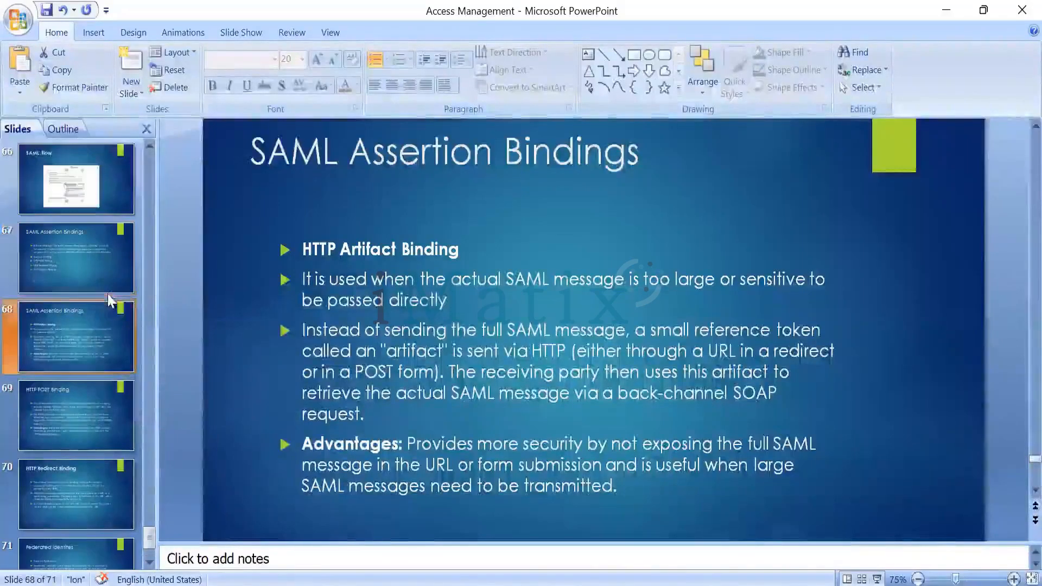
{"action": "left_click", "coordinate": [91, 265]}
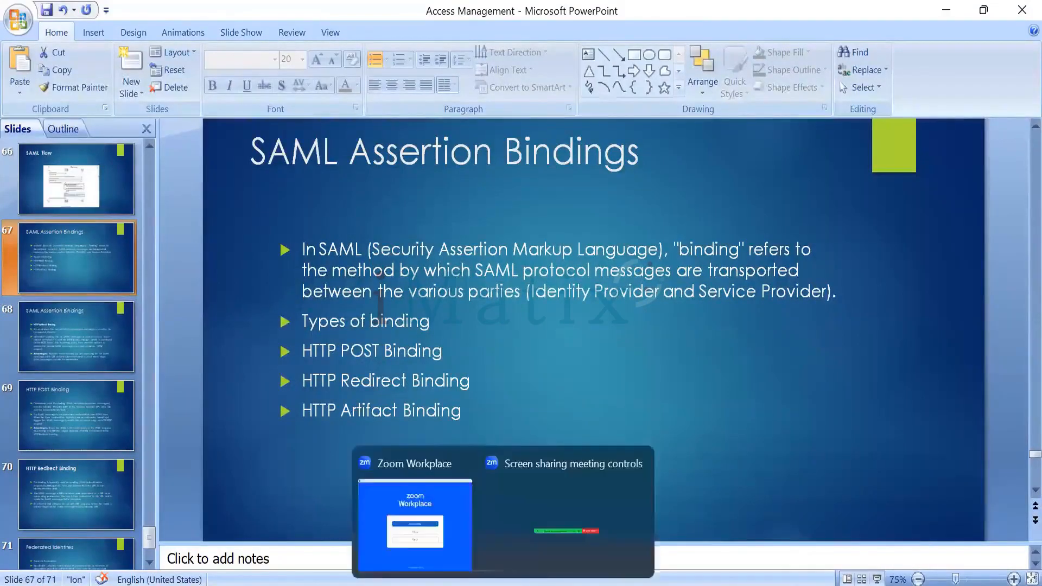
{"action": "left_click", "coordinate": [655, 464]}
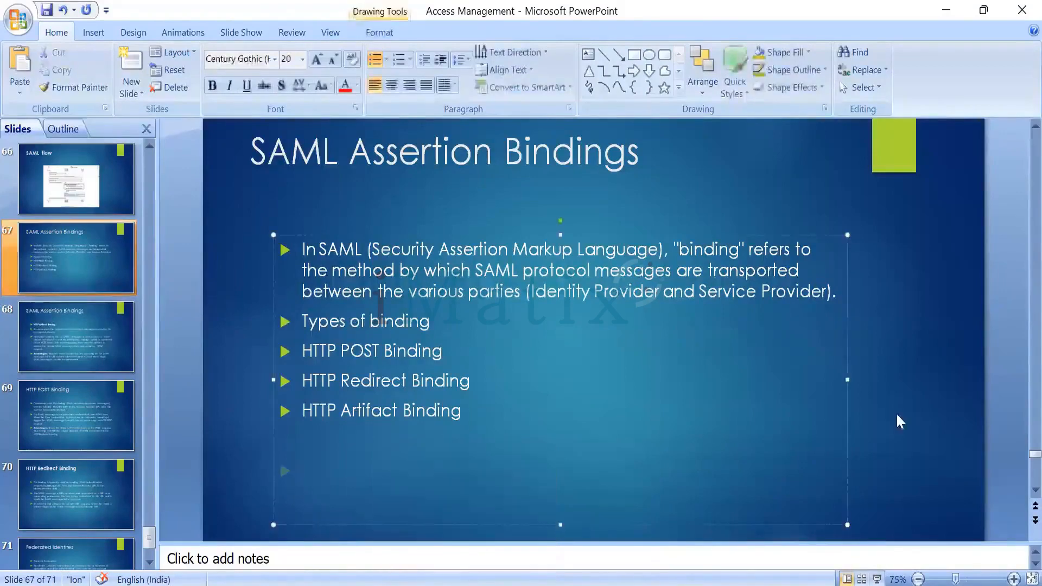
{"action": "left_click", "coordinate": [938, 361]}
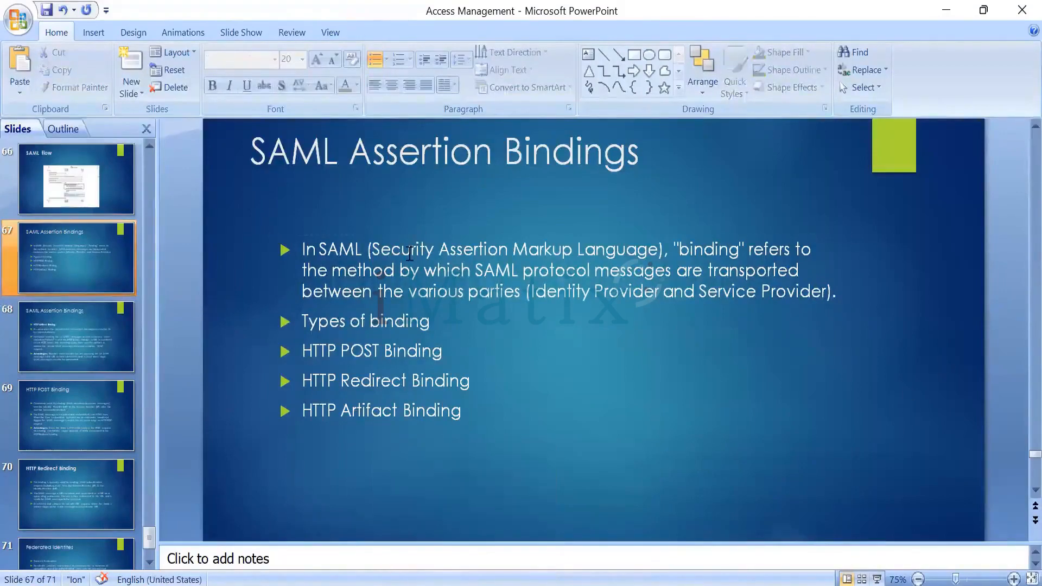
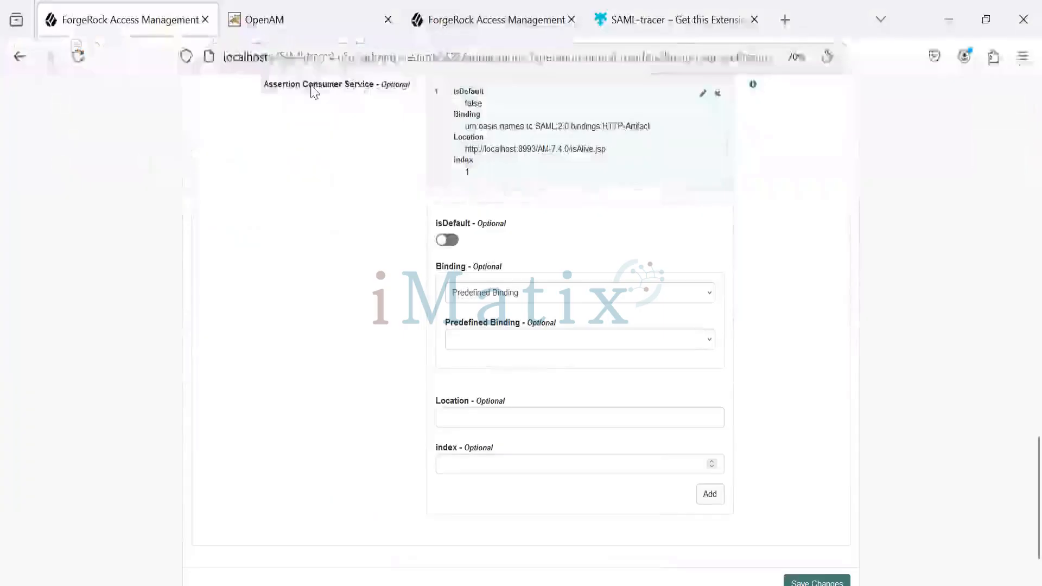
Load the idpSSOInit.jsp URL for google.com in the OpenAM page and open the newest isAlive.jsp SAML response in SAML-tracer
{"action": "key", "text": "ctrl+l"}
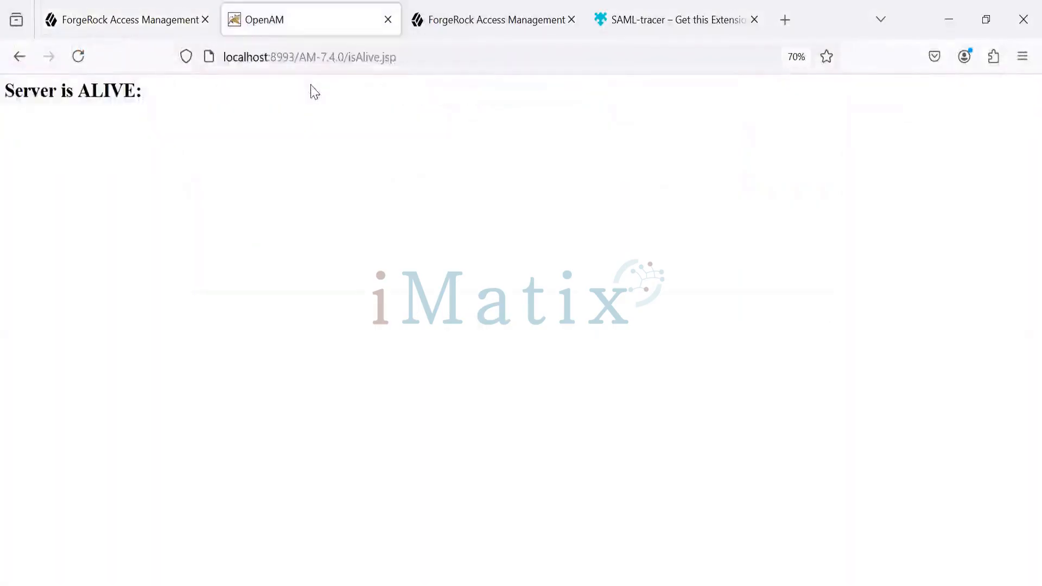
{"action": "key", "text": "ctrl+l"}
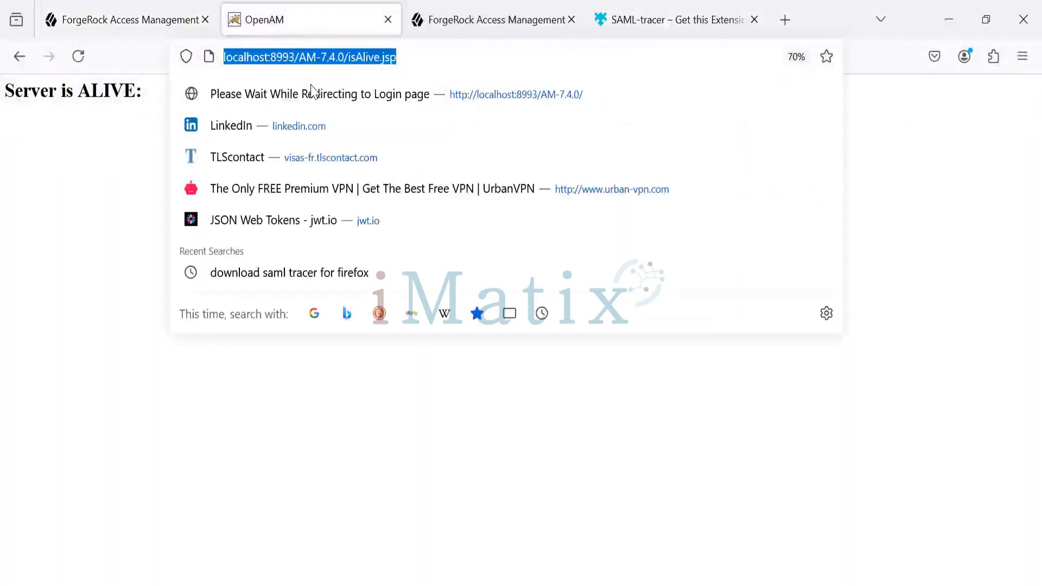
{"action": "type", "text": "http://localhost:8993/AM-7.4.0/saml2/jsp/idpSSOInit.jsp?metaAlias=/idp&spEntityID=google.com"}
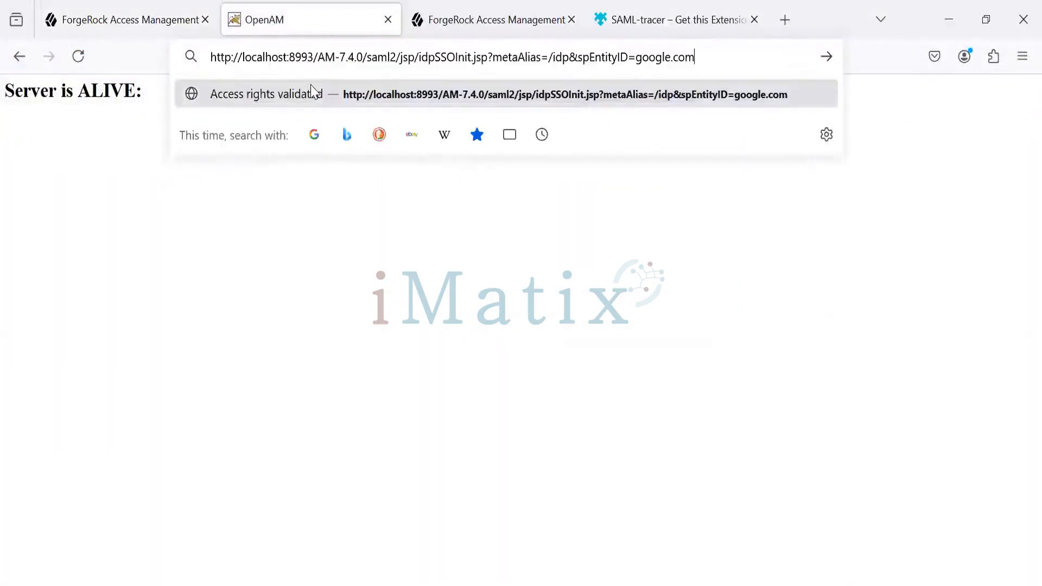
{"action": "key", "text": "Return"}
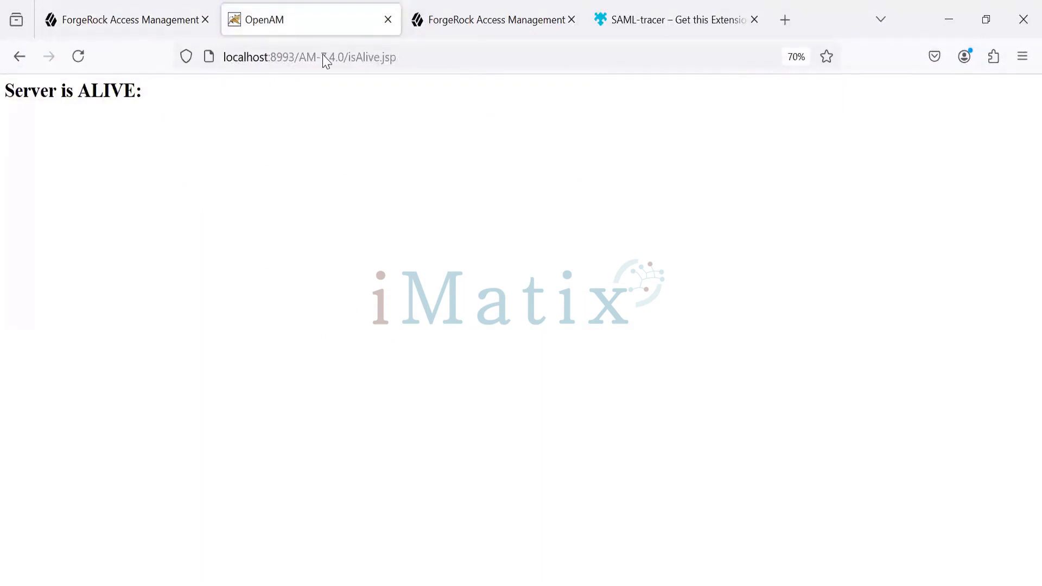
{"action": "key", "text": "alt+Tab"}
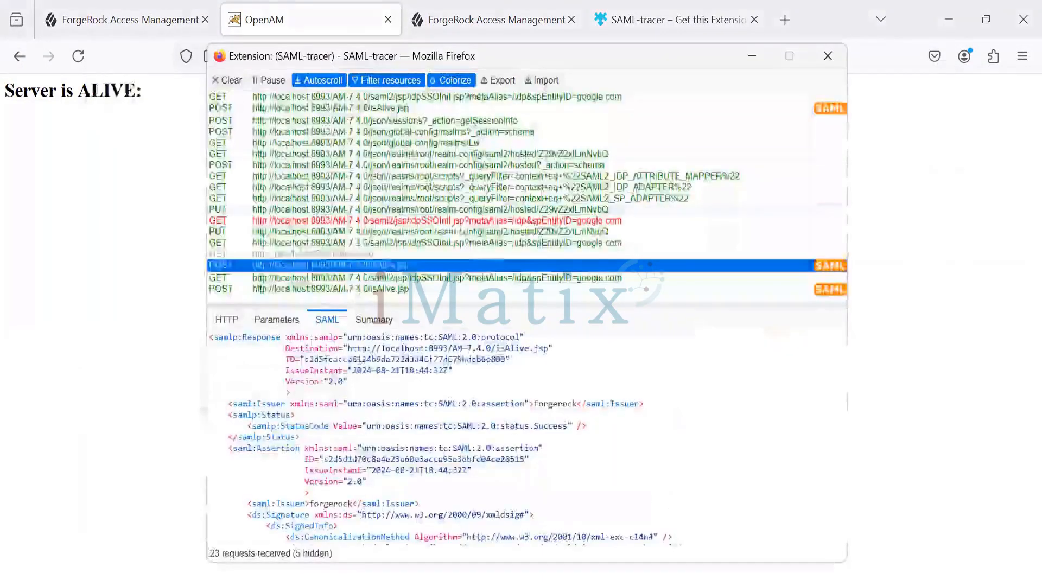
{"action": "left_click", "coordinate": [315, 289]}
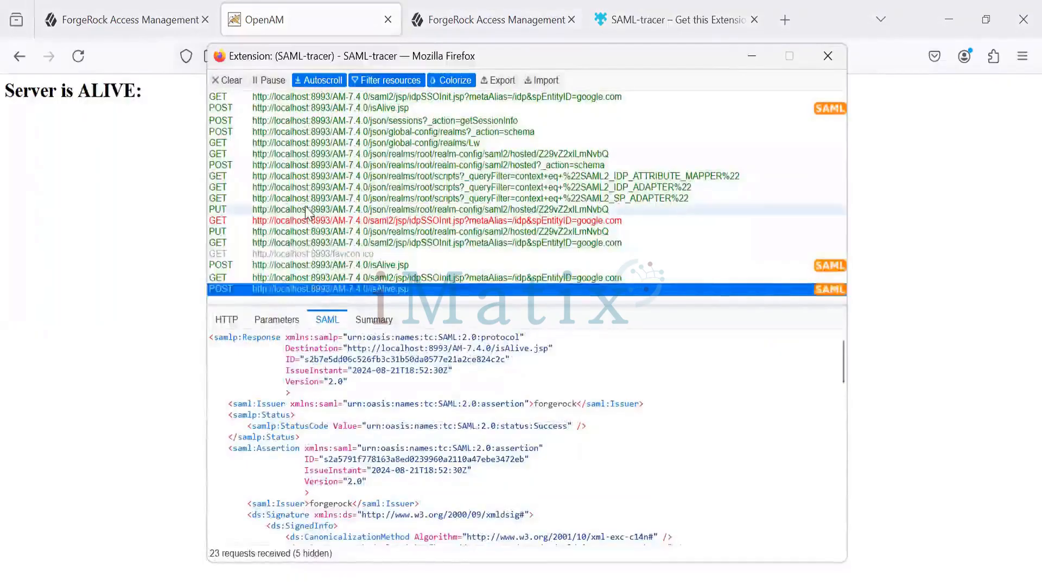
Switch back to the google.com entity provider settings in Firefox, reload them, and open the Assertion Consumer Service configuration under Services
{"action": "key", "text": "alt+Tab"}
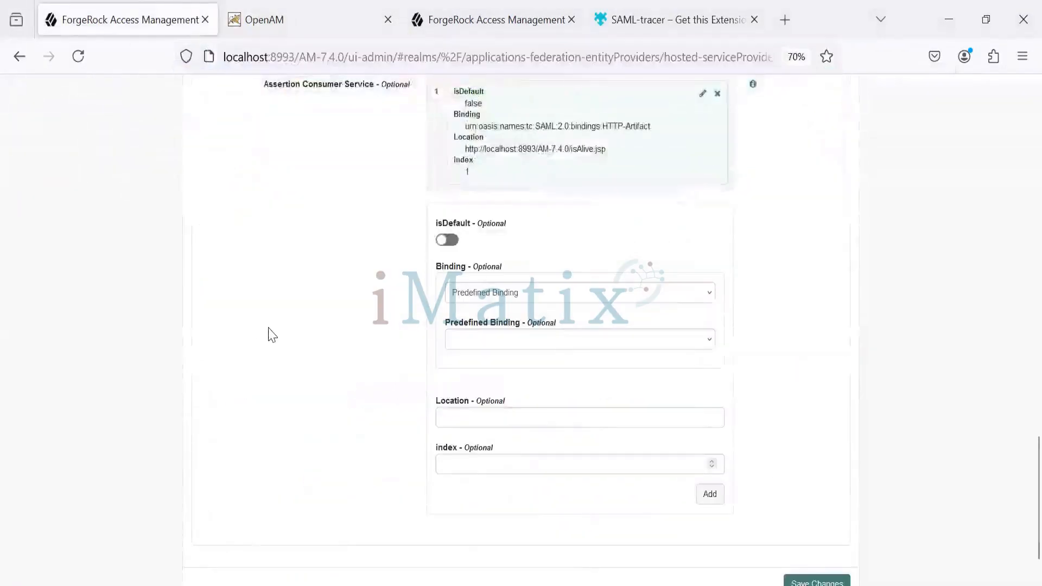
{"action": "left_click", "coordinate": [78, 65]}
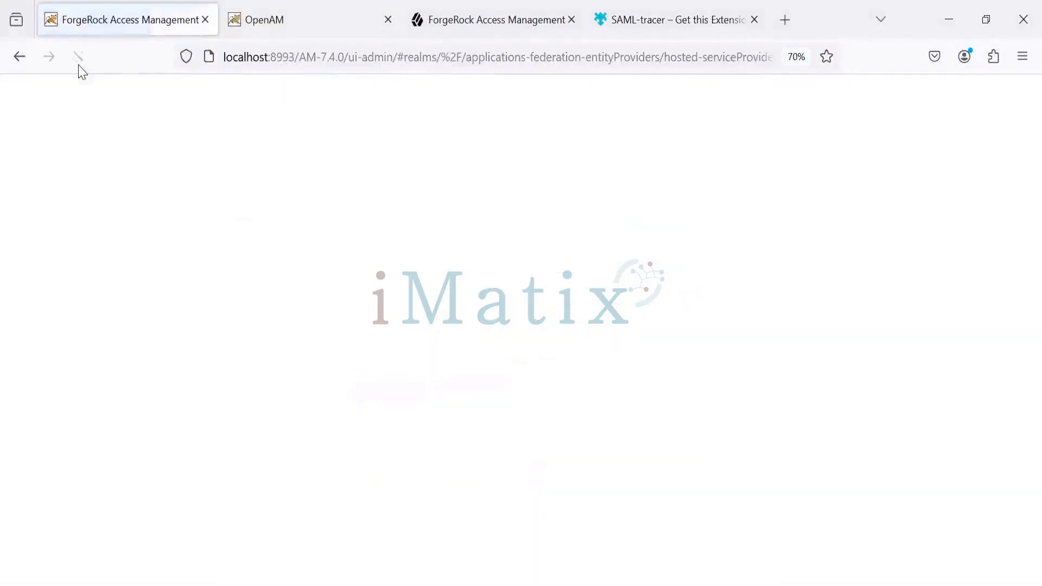
{"action": "scroll", "coordinate": [182, 294], "scroll_direction": "down", "scroll_amount": 5}
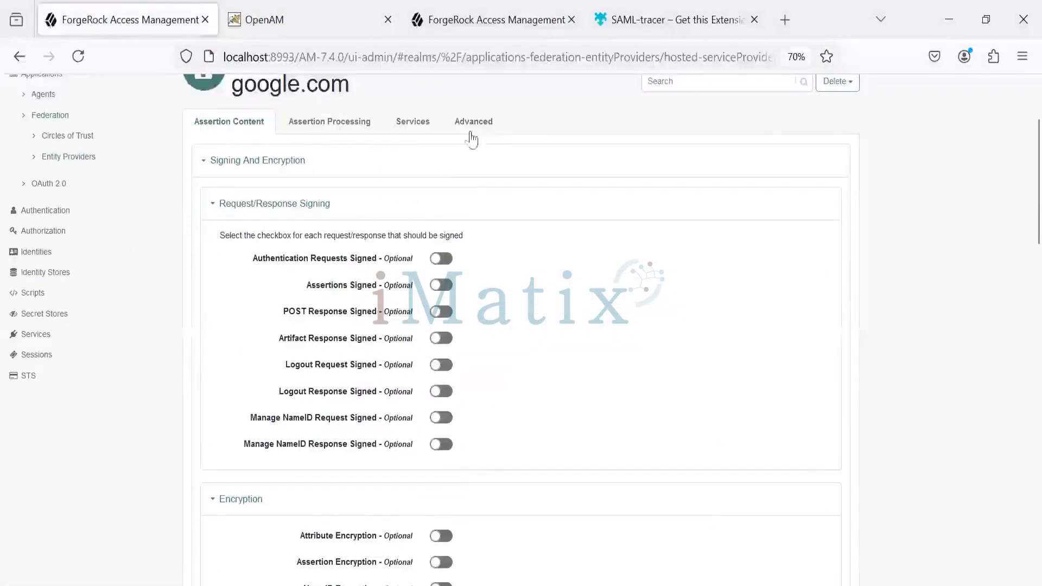
{"action": "left_click", "coordinate": [414, 121]}
{"action": "scroll", "coordinate": [390, 303], "scroll_direction": "down", "scroll_amount": 5}
{"action": "scroll", "coordinate": [390, 302], "scroll_direction": "down", "scroll_amount": 10}
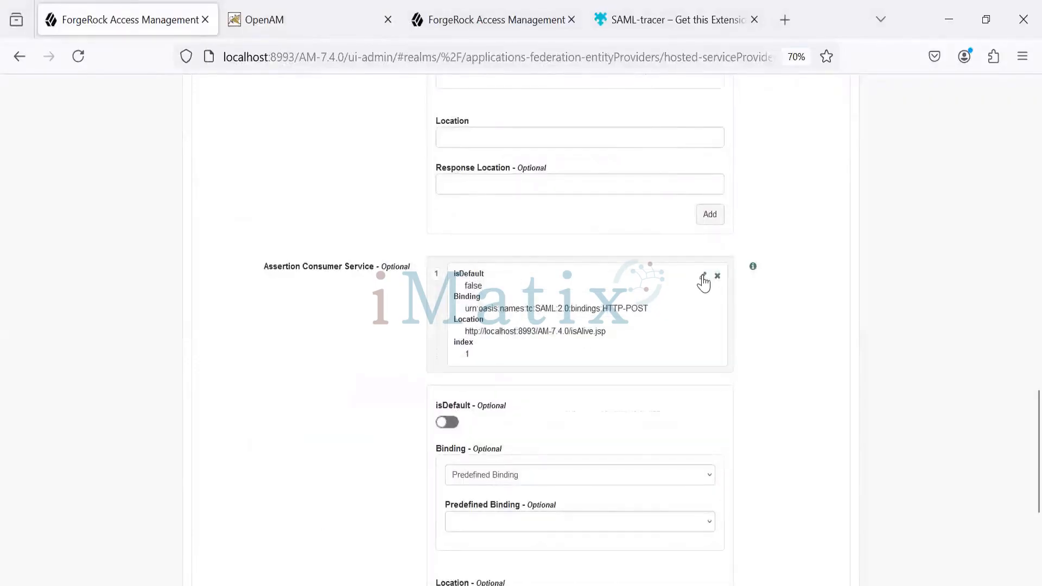
Change the existing Assertion Consumer Service entry's predefined binding to HTTP-Artifact and save the google.com provider changes
{"action": "left_click", "coordinate": [701, 277]}
{"action": "scroll", "coordinate": [586, 365], "scroll_direction": "down", "scroll_amount": 4}
{"action": "left_click", "coordinate": [531, 320]}
{"action": "left_click", "coordinate": [516, 349]}
{"action": "left_click", "coordinate": [705, 472]}
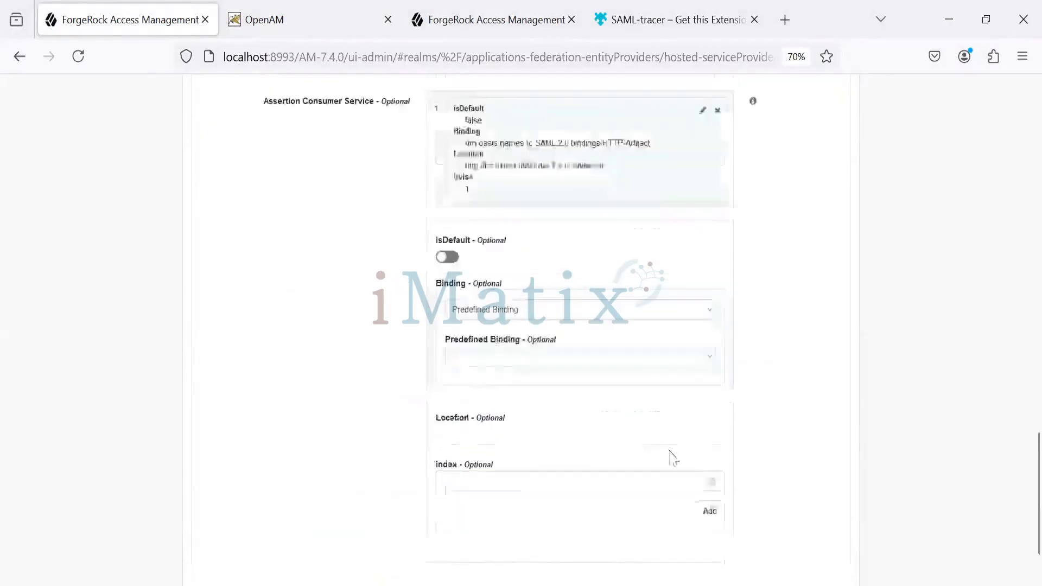
{"action": "scroll", "coordinate": [610, 458], "scroll_direction": "down", "scroll_amount": 5}
{"action": "left_click", "coordinate": [825, 521]}
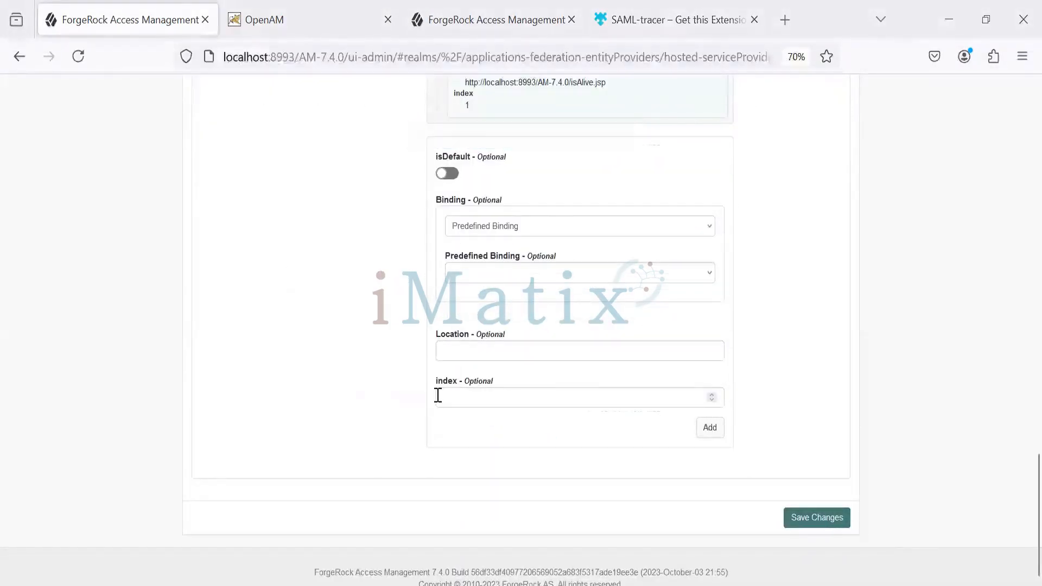
Switch to Notepad++, select the google.com idpSSOInit.jsp URL on line 40, and load it in Firefox's OpenAM page
{"action": "key", "text": "alt+Tab"}
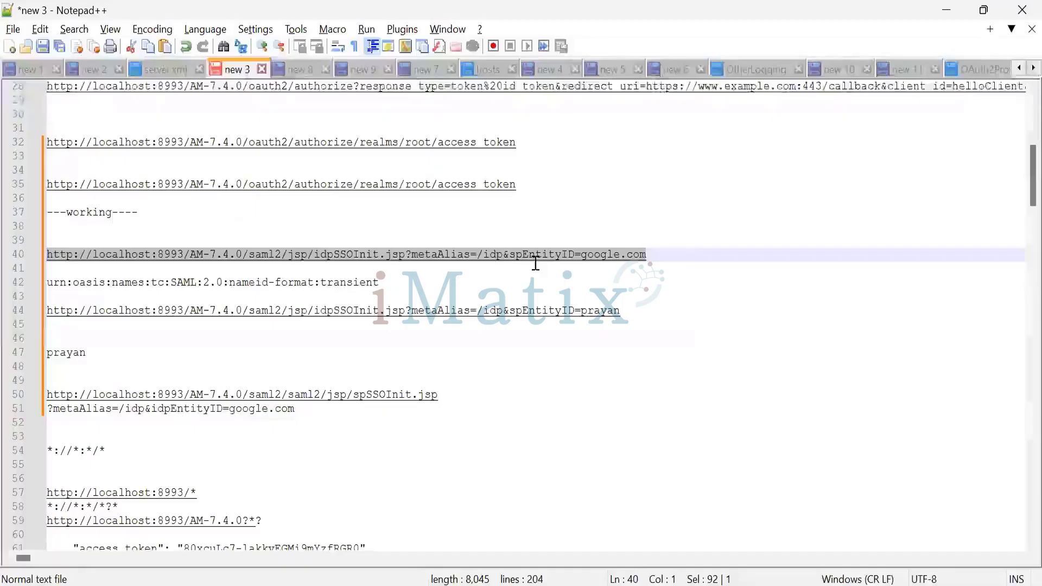
{"action": "left_click_drag", "start_coordinate": [666, 256], "coordinate": [21, 261]}
{"action": "key", "text": "ctrl+c"}
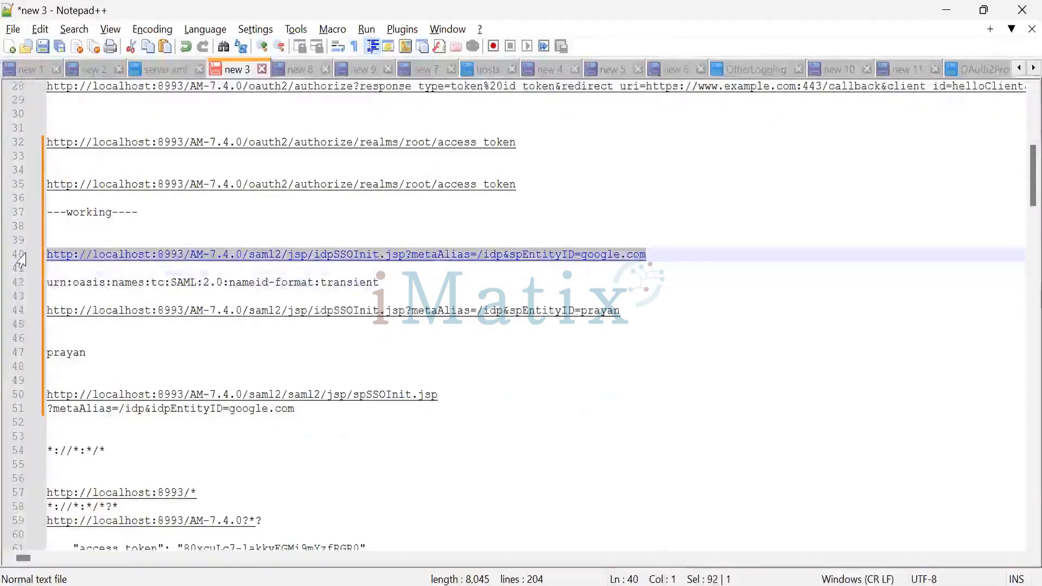
{"action": "key", "text": "alt+Tab"}
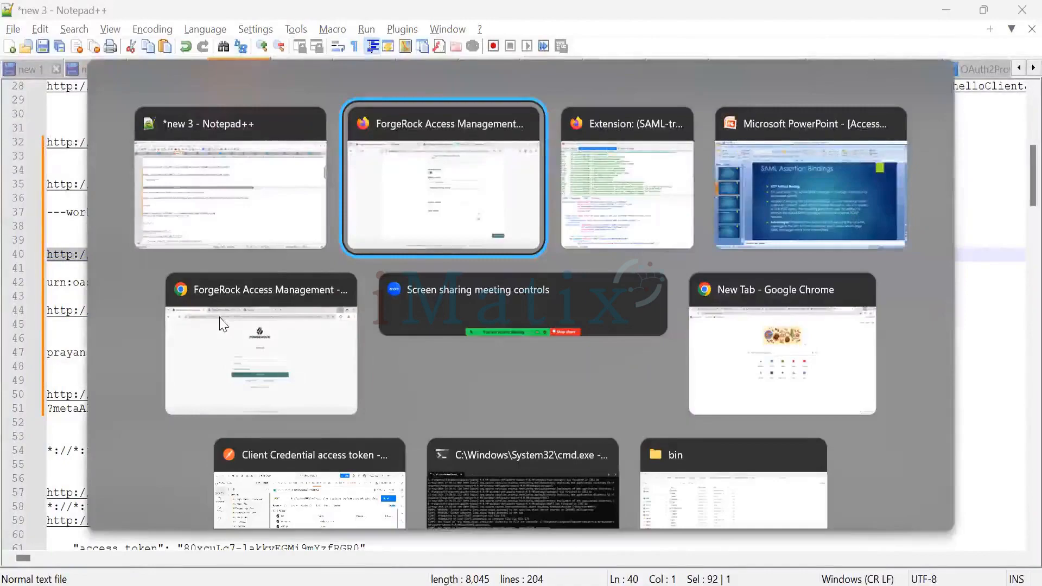
{"action": "key", "text": "ctrl+Tab"}
{"action": "key", "text": "ctrl+l"}
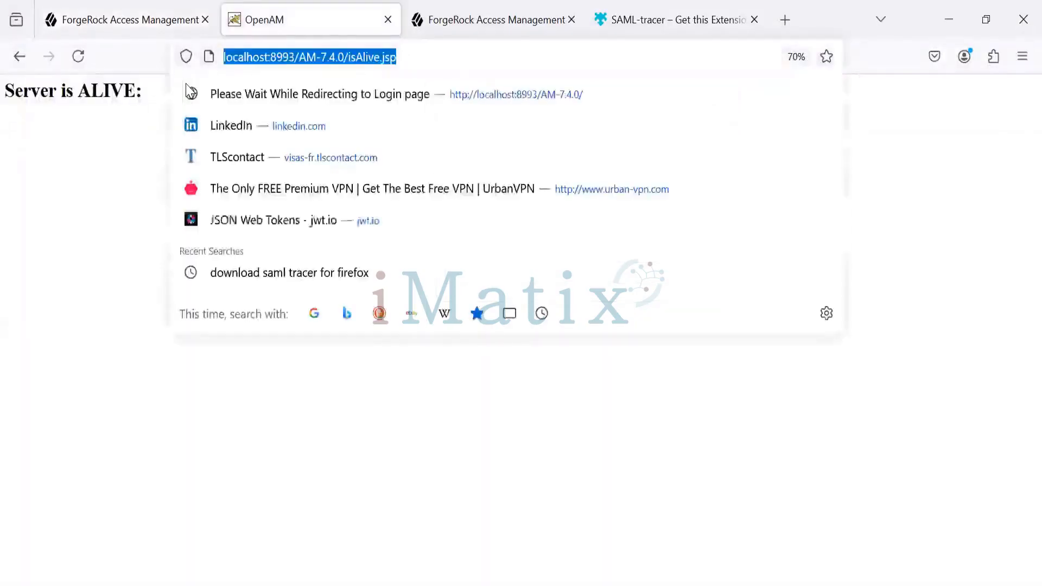
{"action": "key", "text": "ctrl+v"}
{"action": "key", "text": "Return"}
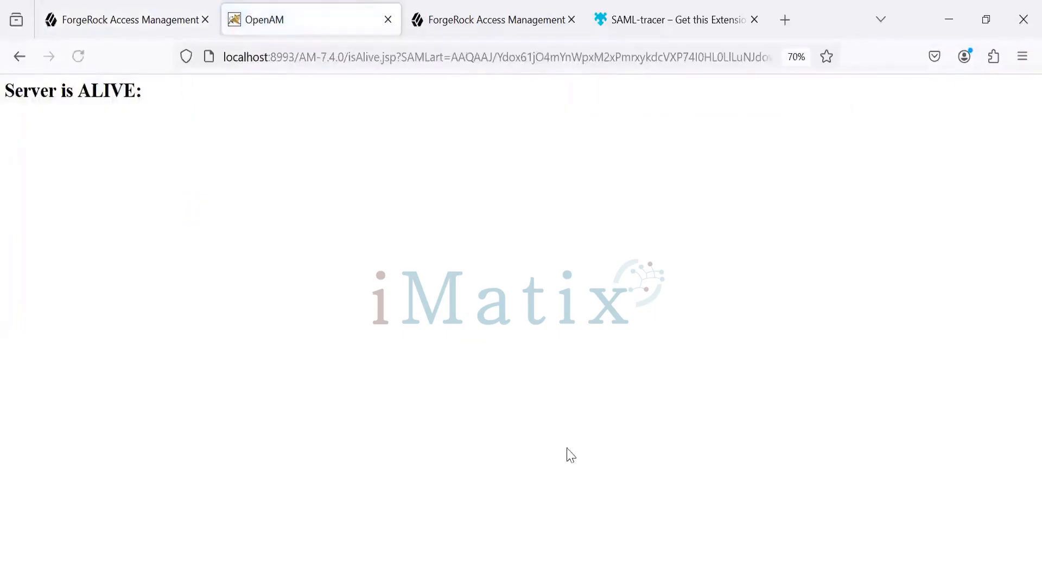
Switch to SAML-tracer and open the SAML details of the latest isAlive.jsp request carrying the SAMLart parameter
{"action": "key", "text": "alt+Tab"}
{"action": "key", "text": "Tab"}
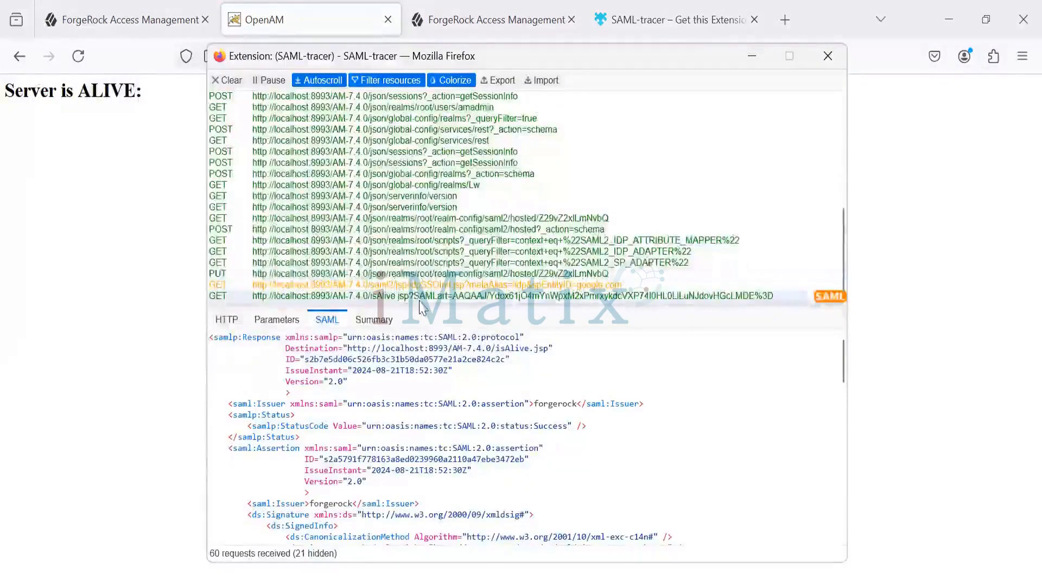
{"action": "left_click", "coordinate": [421, 300]}
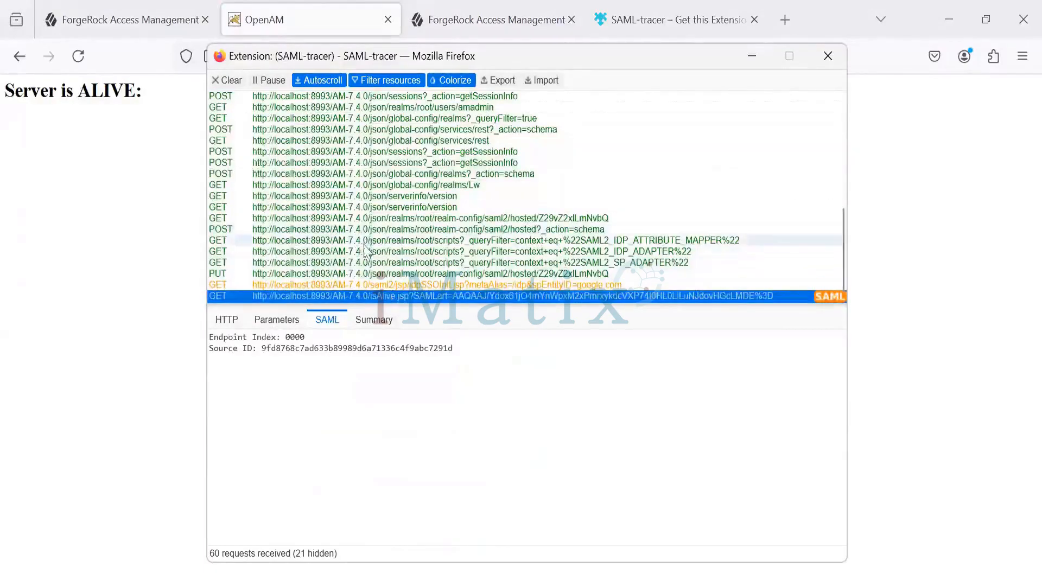
Compare an earlier isAlive.jsp POST response with the SAMLart GET request and highlight the artifact's Source ID
{"action": "scroll", "coordinate": [361, 239], "scroll_direction": "up", "scroll_amount": 2}
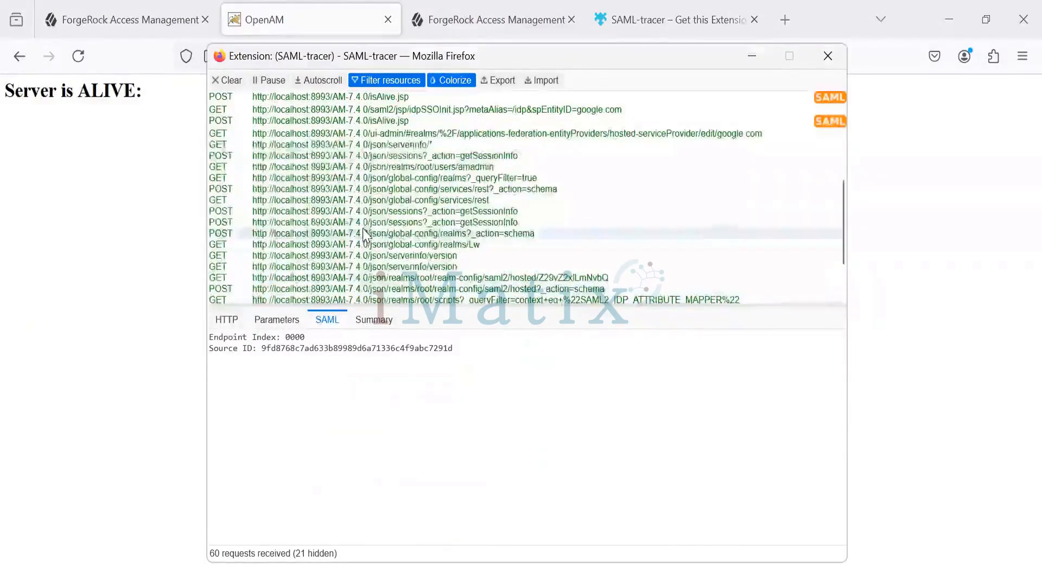
{"action": "scroll", "coordinate": [363, 236], "scroll_direction": "up", "scroll_amount": 4}
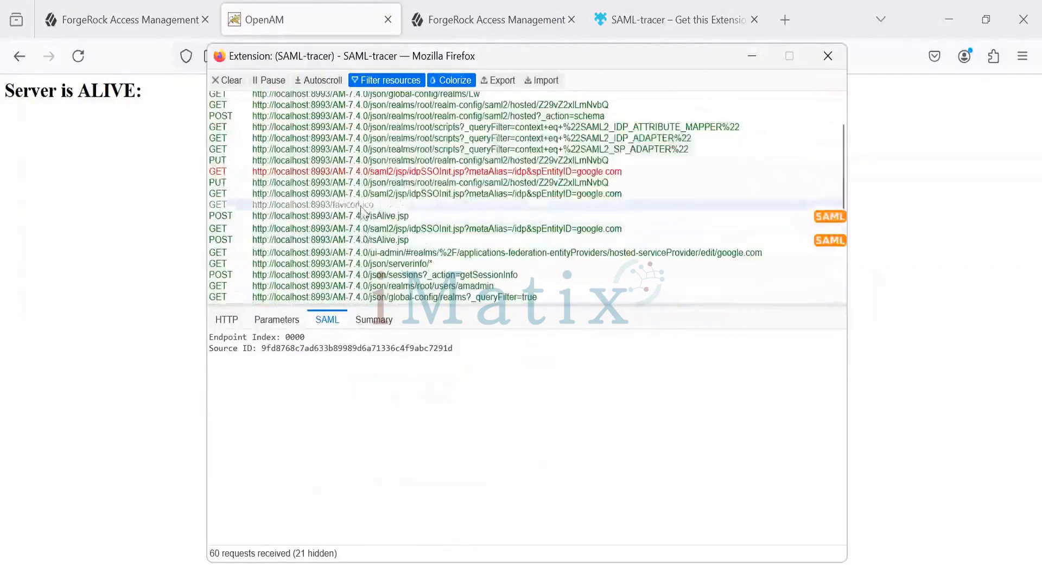
{"action": "left_click", "coordinate": [353, 216]}
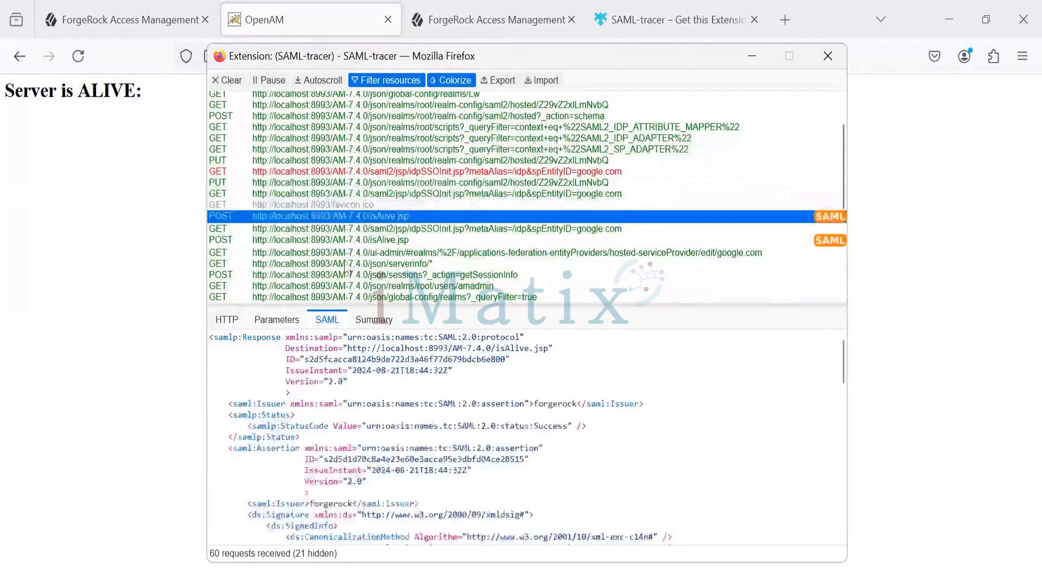
{"action": "scroll", "coordinate": [348, 277], "scroll_direction": "down", "scroll_amount": 4}
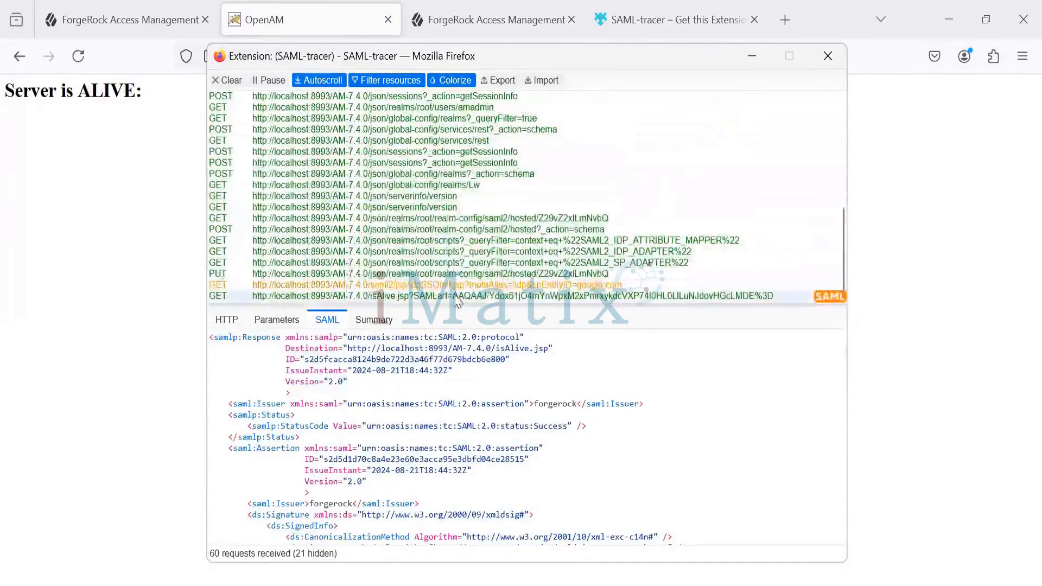
{"action": "left_click", "coordinate": [661, 299]}
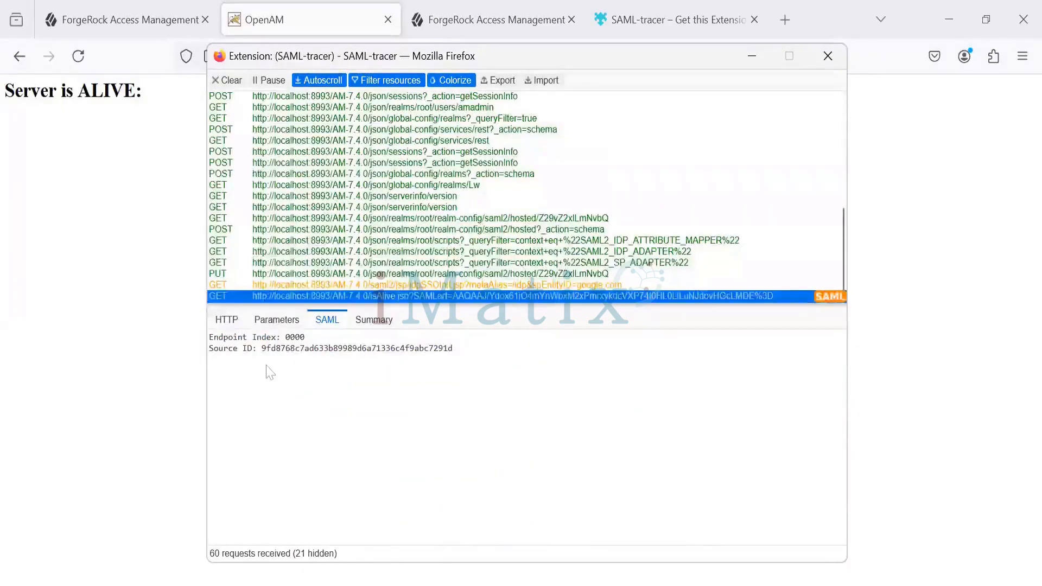
{"action": "left_click_drag", "start_coordinate": [474, 350], "coordinate": [208, 347]}
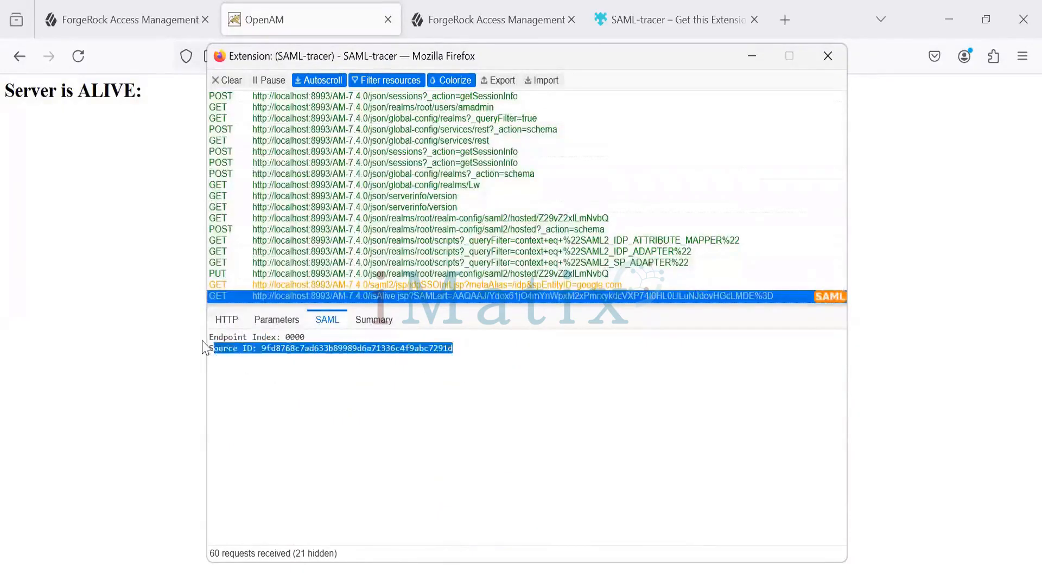
{"action": "left_click", "coordinate": [211, 351]}
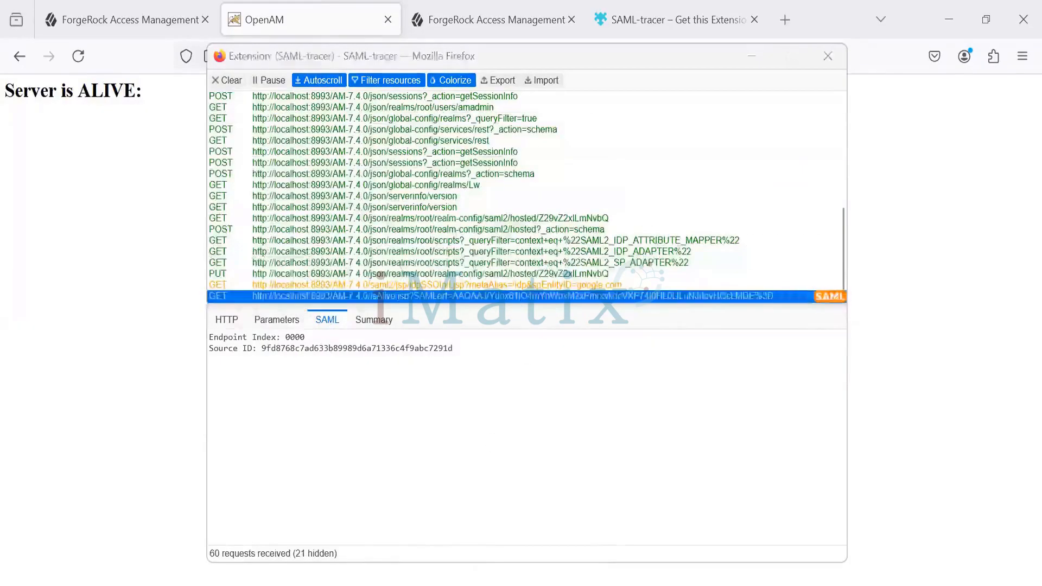
Switch to PowerPoint and point out "small reference" and "artifact" in the HTTP Artifact Binding explanation on slide 68
{"action": "left_click", "coordinate": [468, 585]}
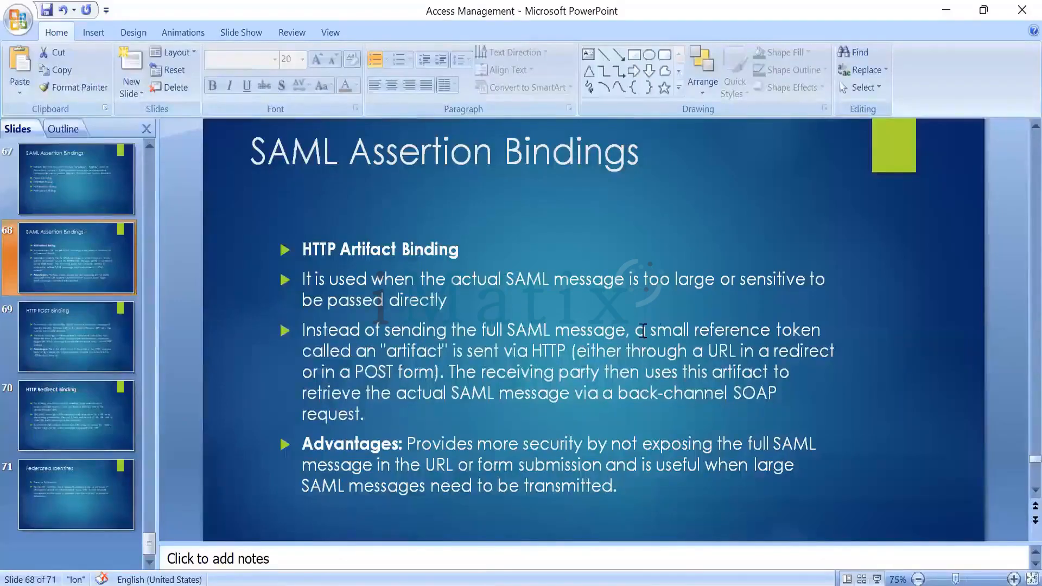
{"action": "left_click_drag", "start_coordinate": [729, 331], "coordinate": [651, 331]}
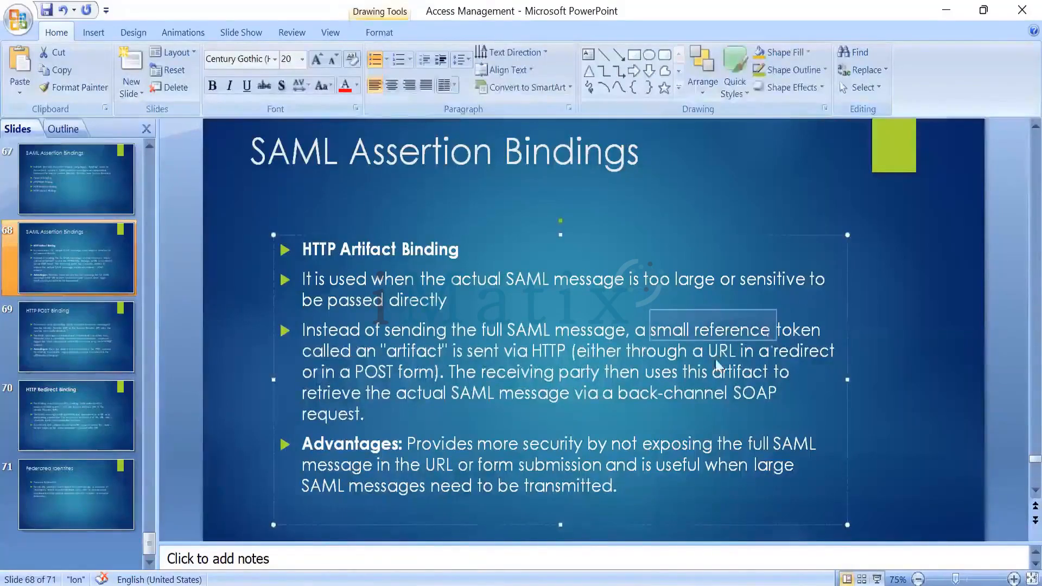
{"action": "left_click_drag", "start_coordinate": [387, 351], "coordinate": [444, 353]}
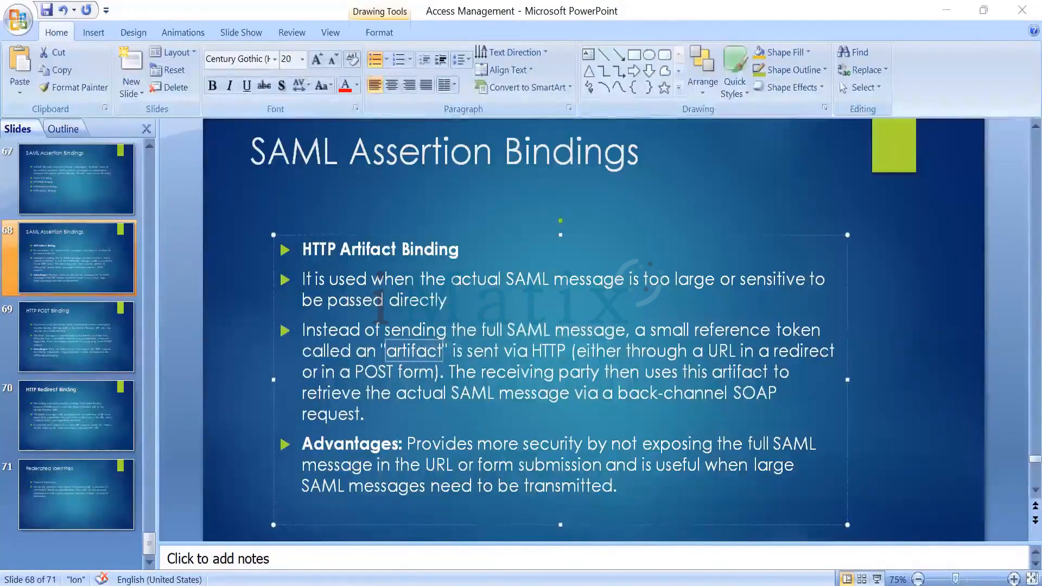
Switch to the Word flow diagram and highlight the artifact Id in the user authentication response and the arrow returning it
{"action": "key", "text": "alt+Tab"}
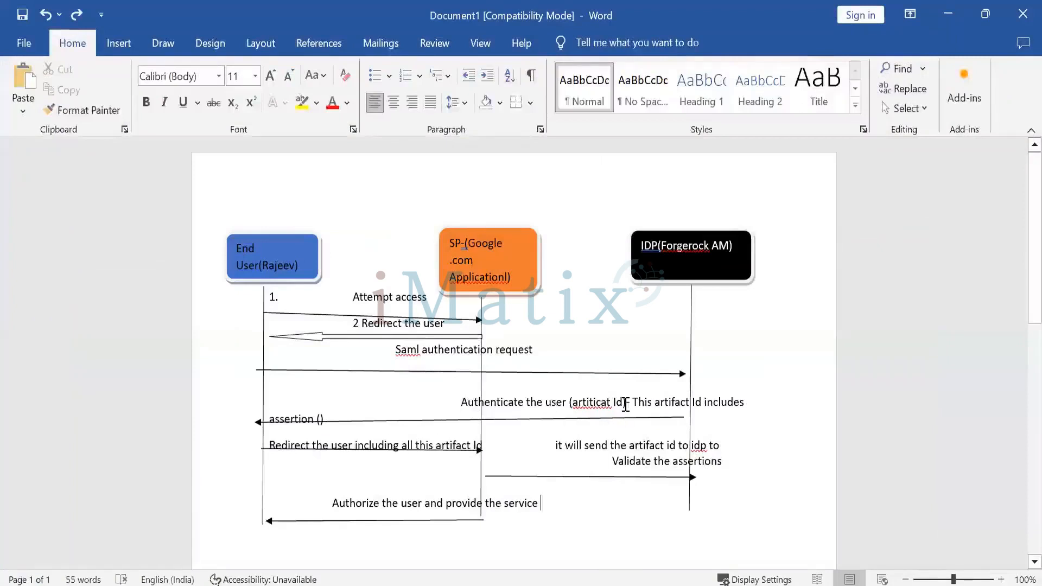
{"action": "left_click_drag", "start_coordinate": [633, 402], "coordinate": [545, 402]}
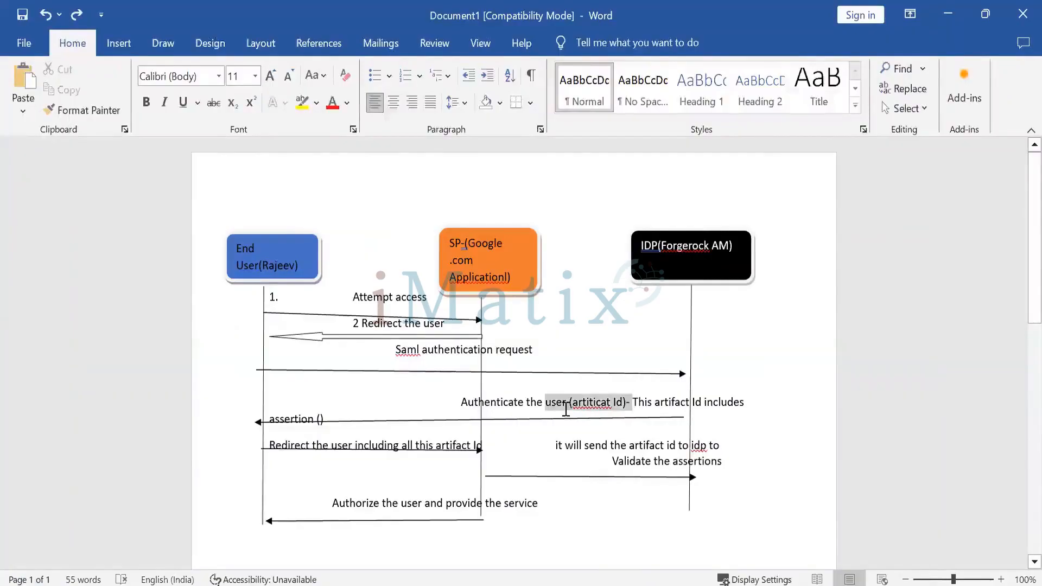
{"action": "left_click", "coordinate": [358, 422]}
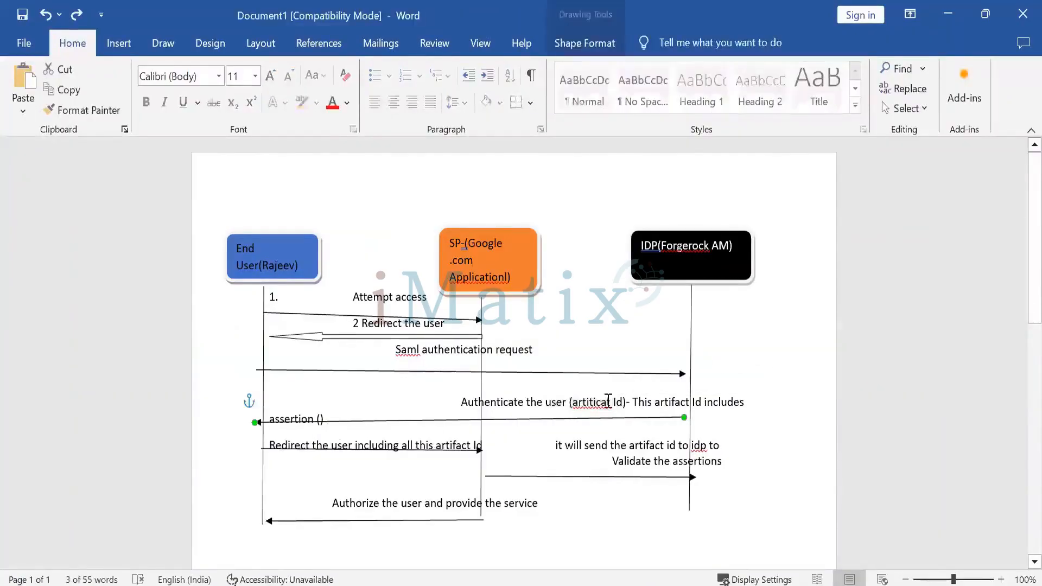
{"action": "double_click", "coordinate": [592, 404]}
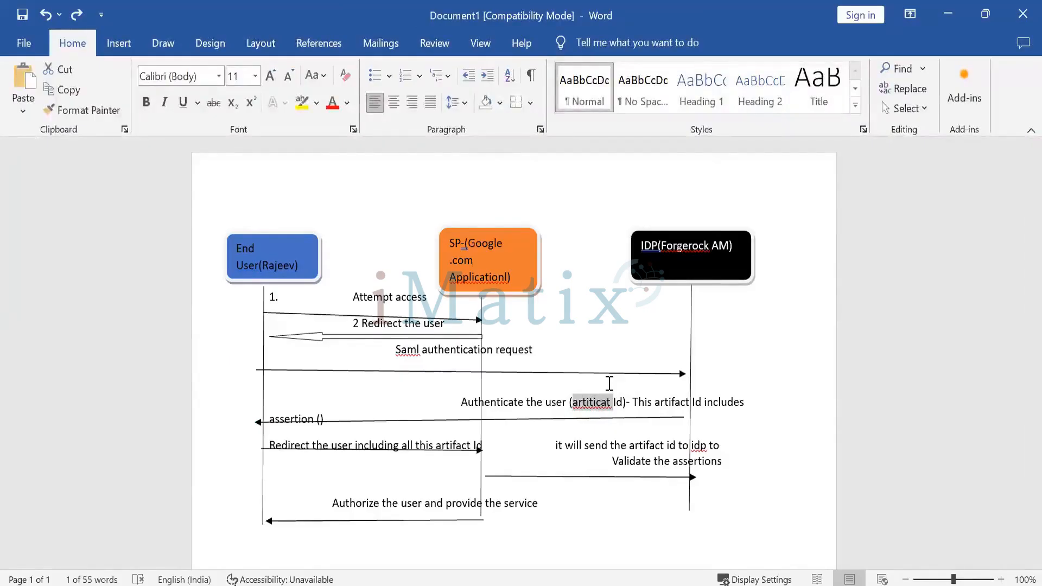
Switch back to SAML-tracer to view the SAMLart request's SAML details, then to the SSO URL notes in Notepad++
{"action": "key", "text": "alt+Tab"}
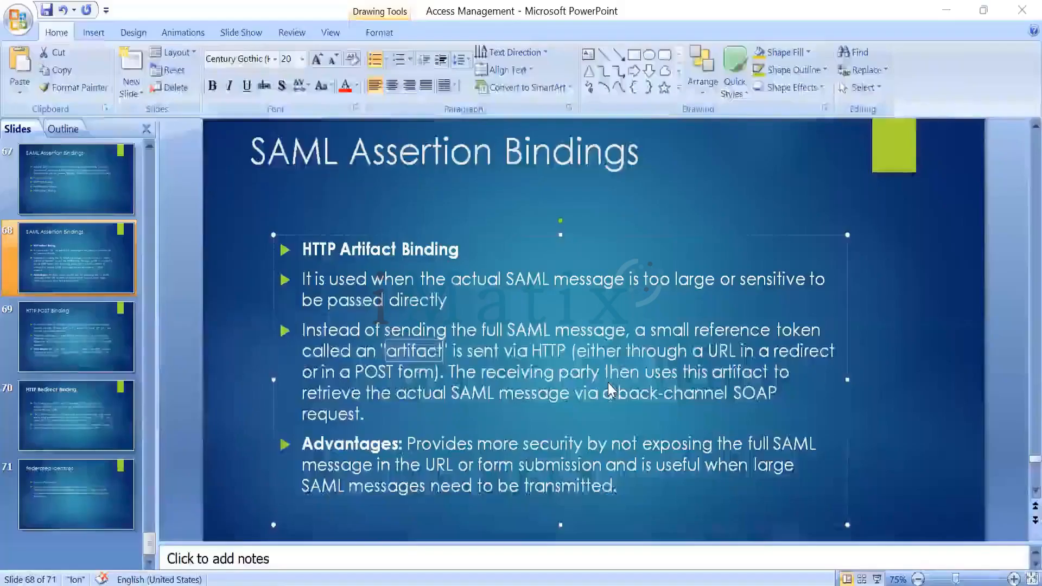
{"action": "key", "text": "alt+Tab"}
{"action": "key", "text": "alt+Tab"}
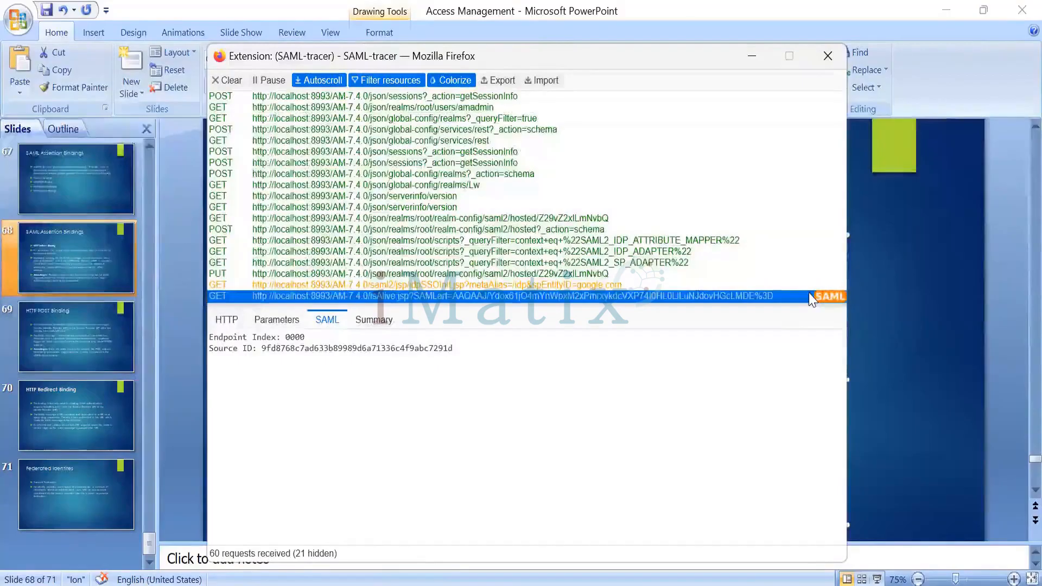
{"action": "key", "text": "alt+Tab"}
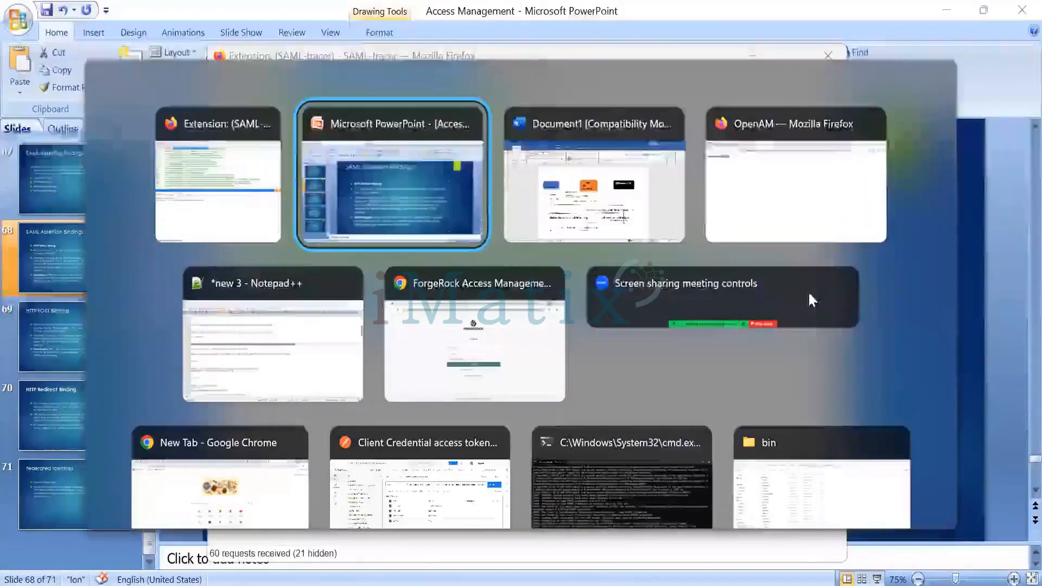
{"action": "left_click", "coordinate": [329, 342]}
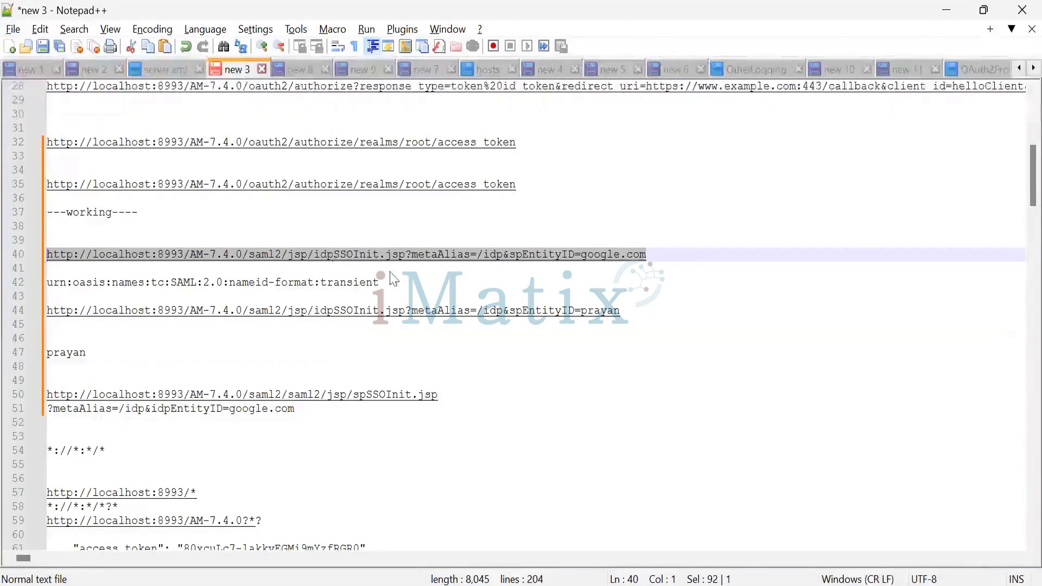
Switch to File Explorer and open the saml2\jsp folder of AM-7.4.0 under the Tomcat webapps directory
{"action": "mouse_move", "coordinate": [324, 585]}
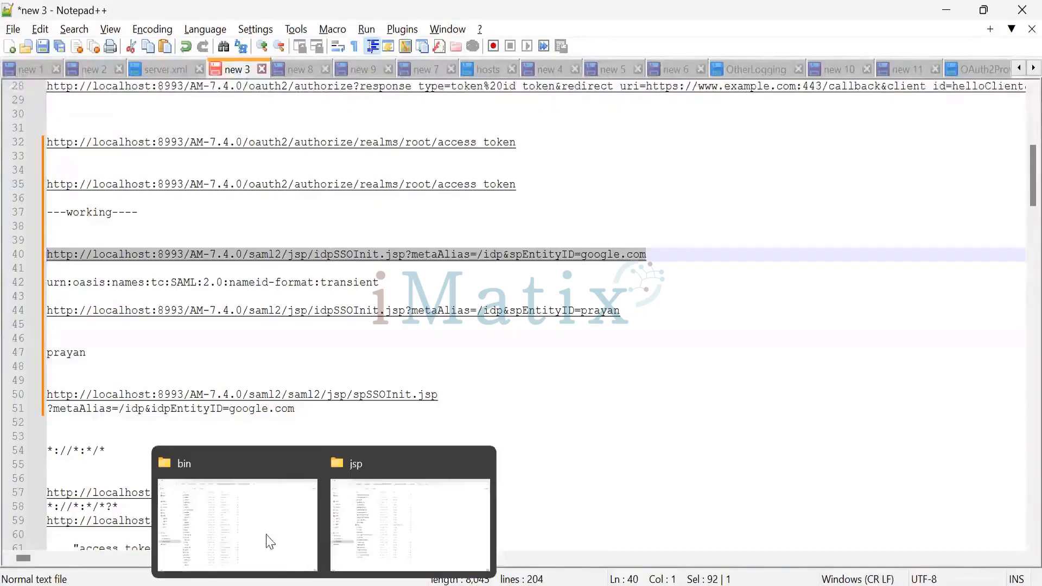
{"action": "left_click", "coordinate": [269, 539]}
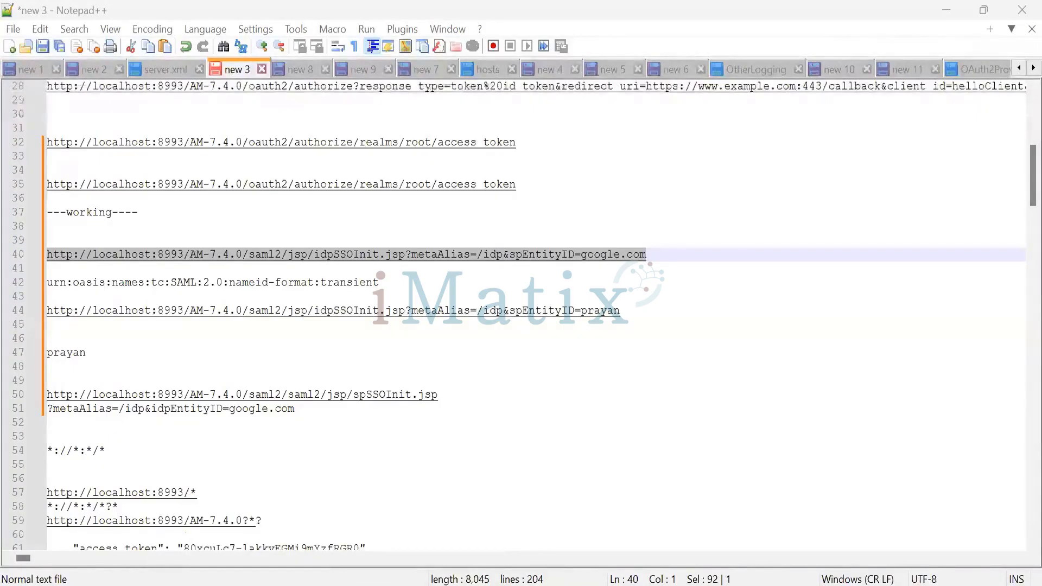
{"action": "left_click", "coordinate": [658, 204]}
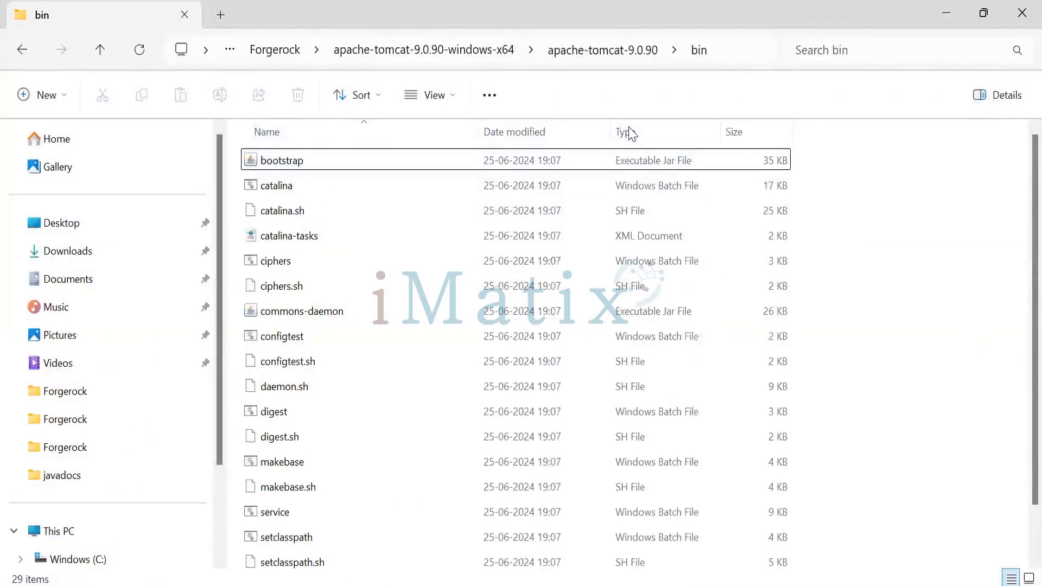
{"action": "key", "text": "alt+Up"}
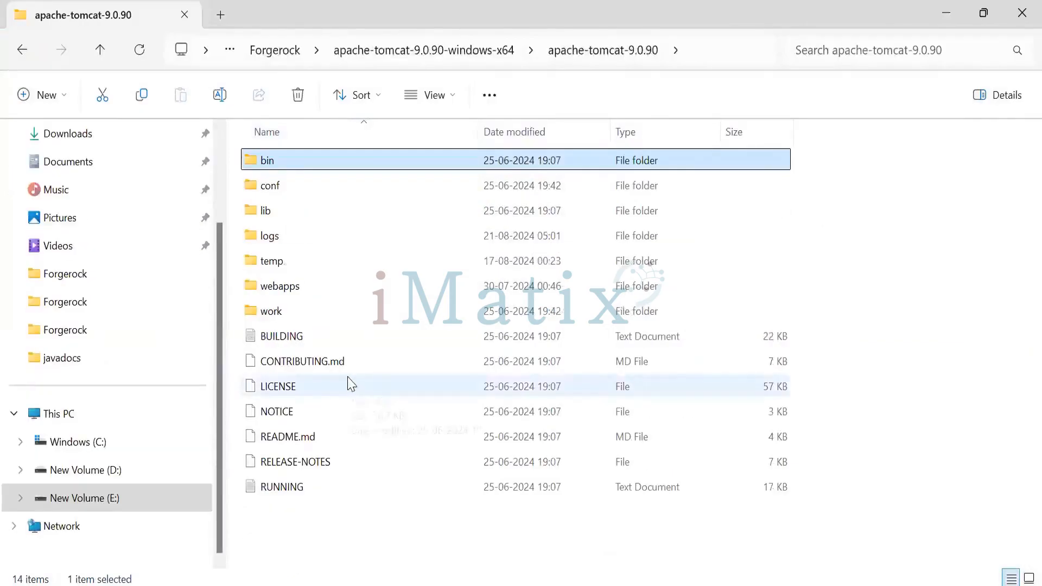
{"action": "double_click", "coordinate": [324, 284]}
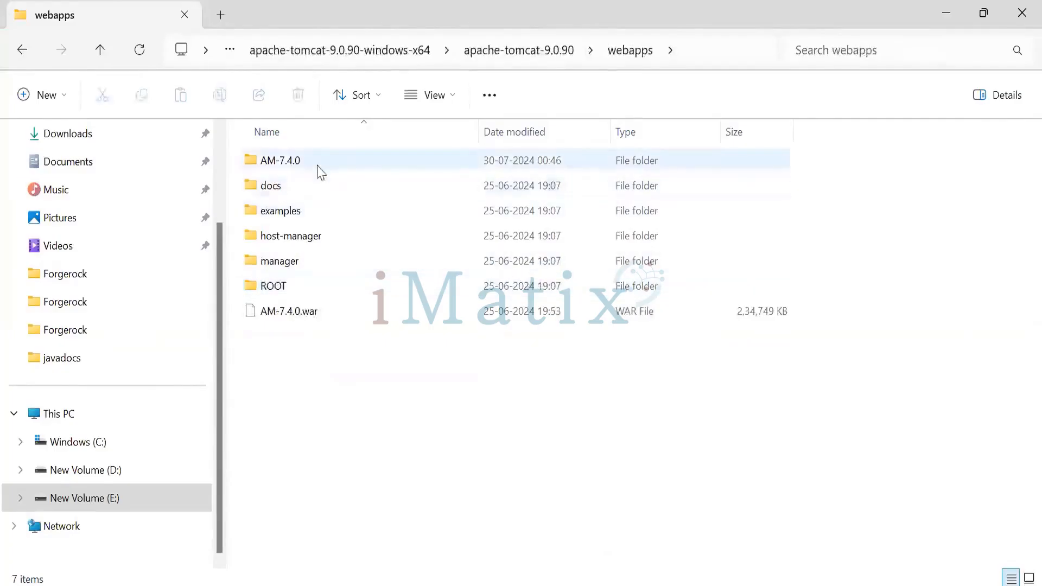
{"action": "double_click", "coordinate": [320, 160]}
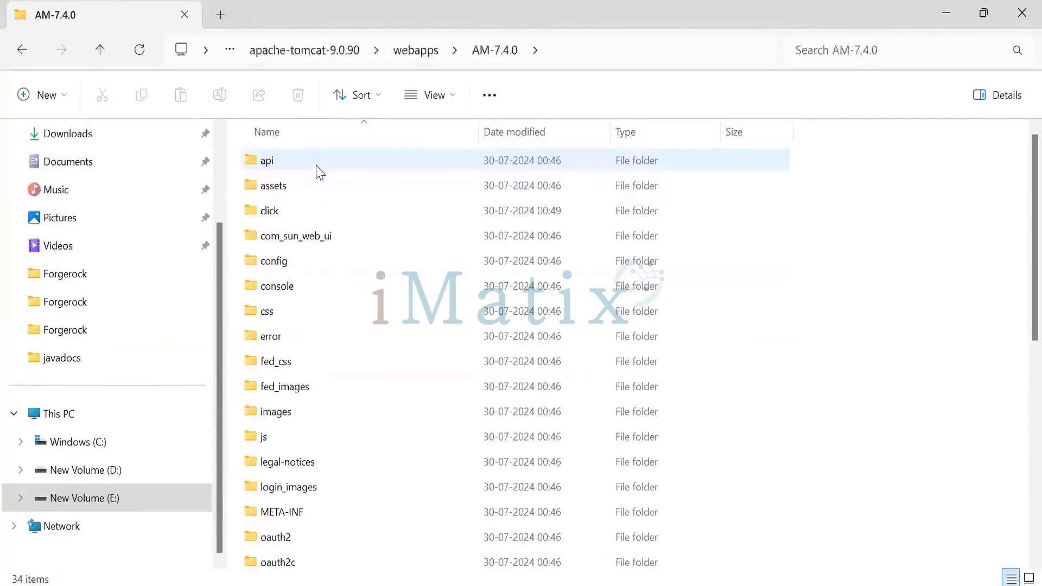
{"action": "scroll", "coordinate": [326, 207], "scroll_direction": "down", "scroll_amount": 3}
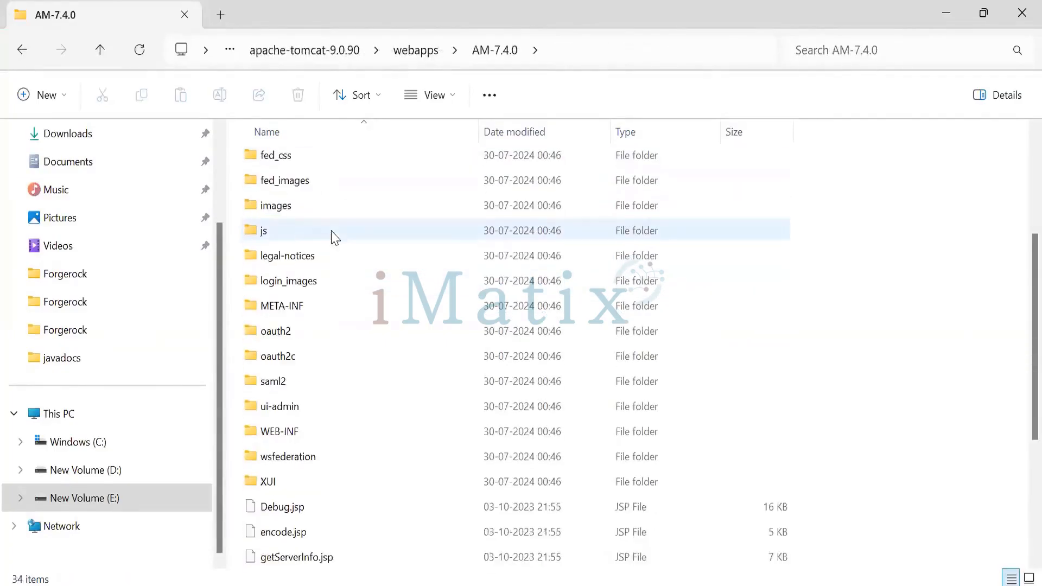
{"action": "double_click", "coordinate": [325, 382]}
{"action": "double_click", "coordinate": [312, 159]}
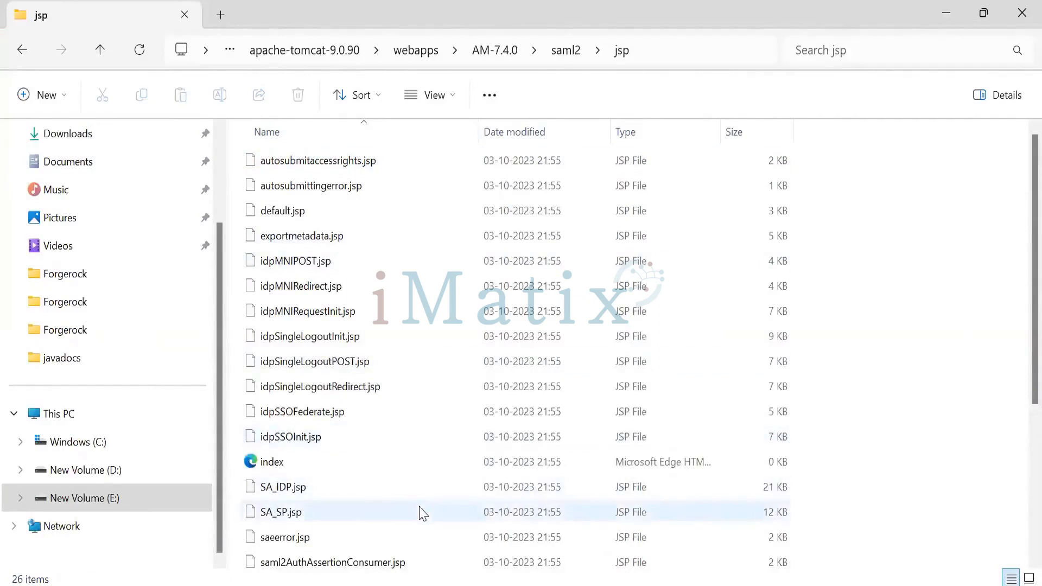
Return to the Notepad++ notes and highlight the idpSSOInit.jsp part of the google.com SSO URL on line 40
{"action": "key", "text": "alt"}
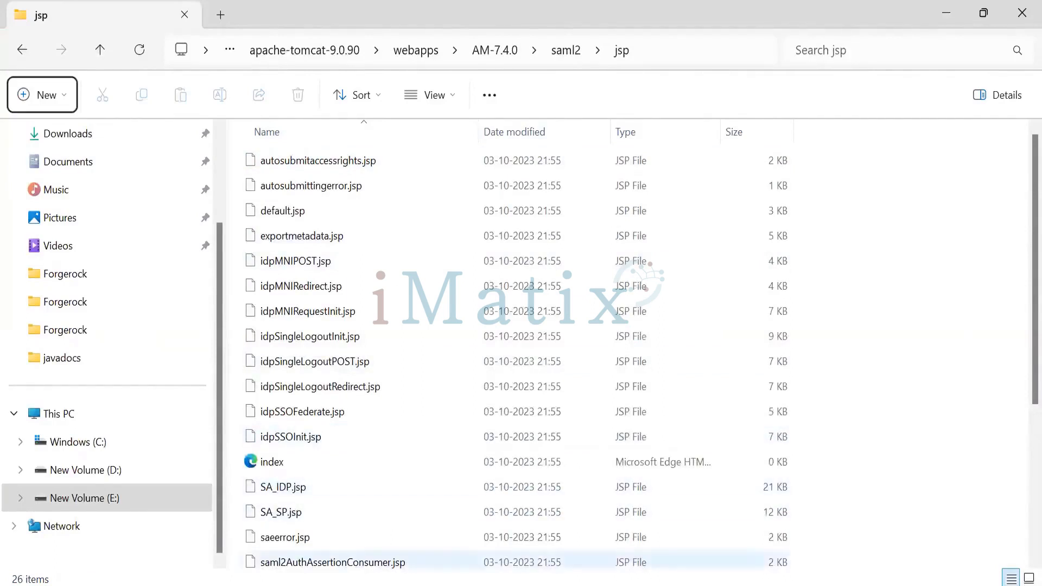
{"action": "key", "text": "alt+Tab"}
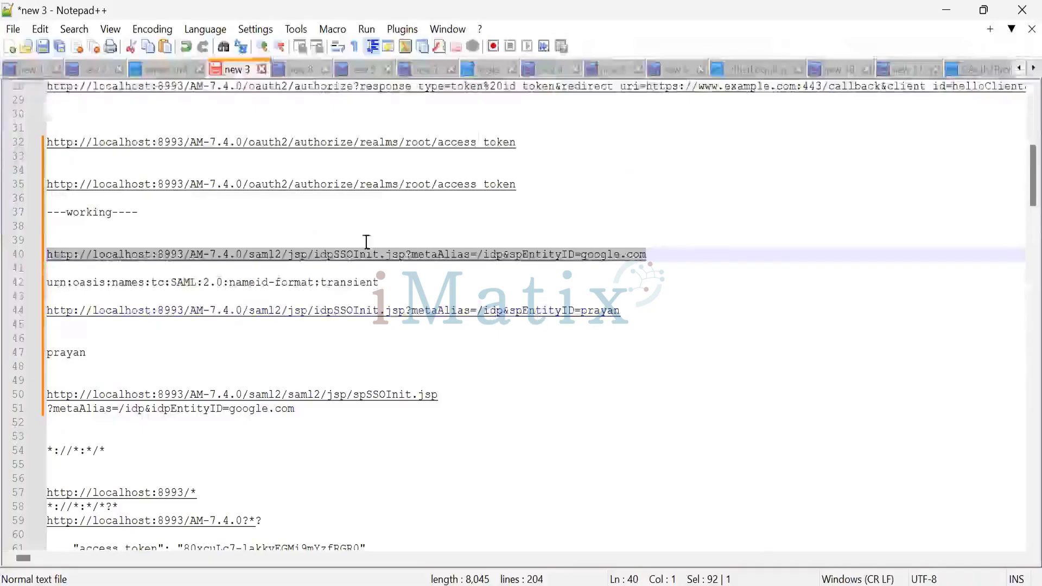
{"action": "left_click", "coordinate": [408, 285]}
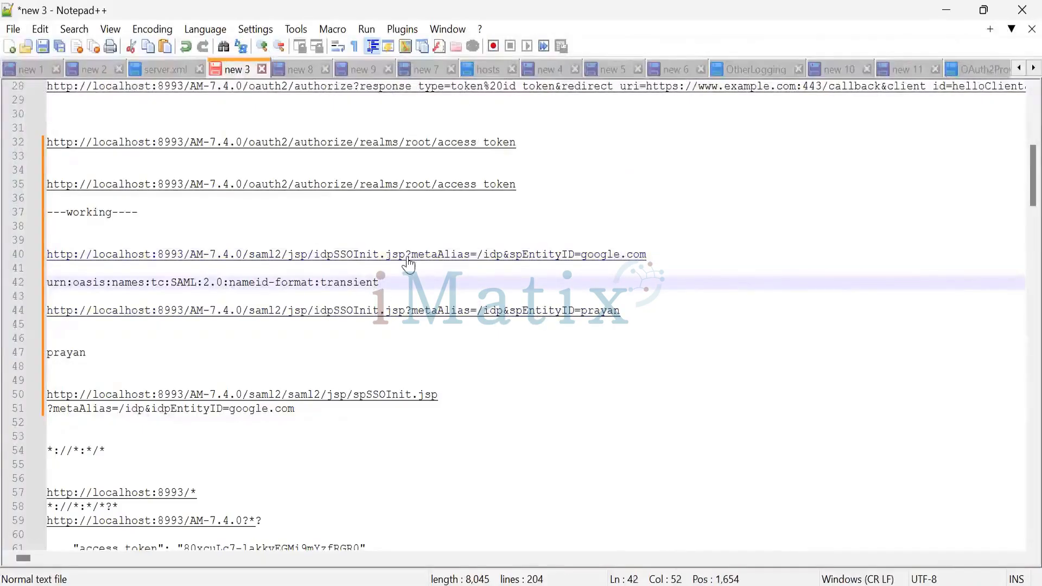
{"action": "left_click_drag", "start_coordinate": [405, 255], "coordinate": [322, 256]}
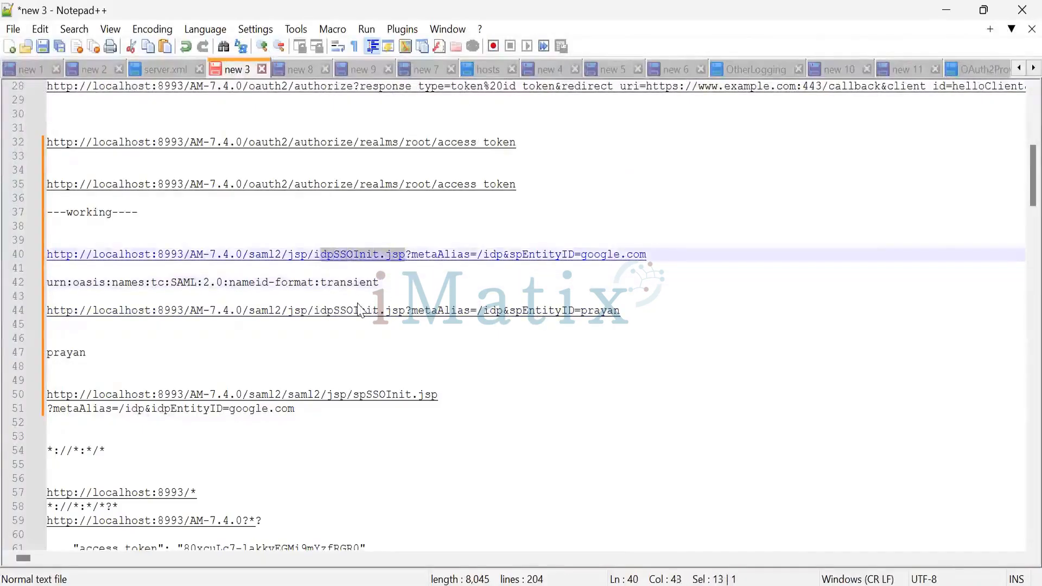
Switch to the jsp folder in File Explorer and open idpSSOInit.jsp for editing in Notepad++
{"action": "key", "text": "alt+Tab"}
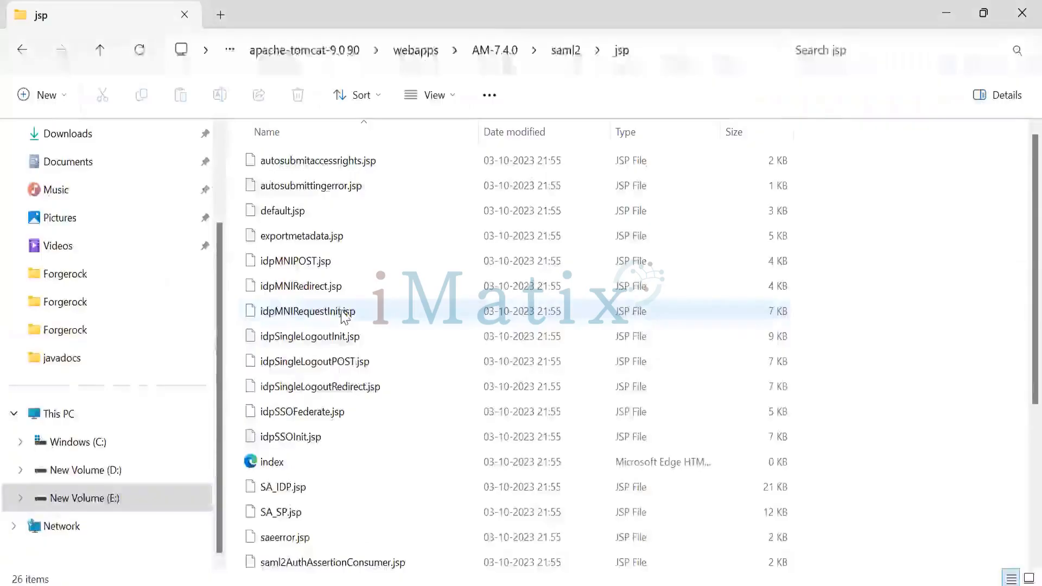
{"action": "left_click", "coordinate": [319, 440]}
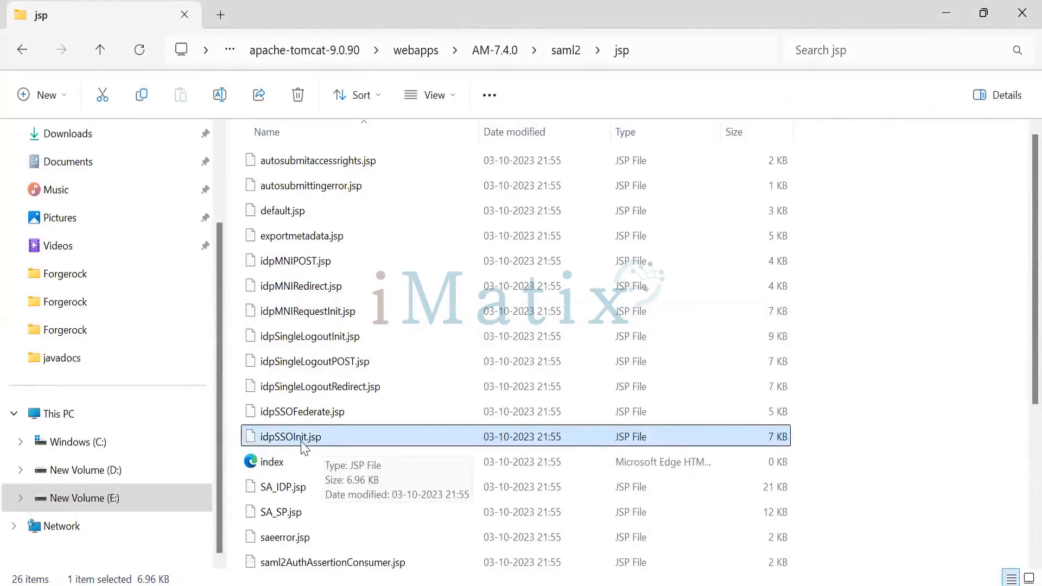
{"action": "key", "text": "alt+Tab"}
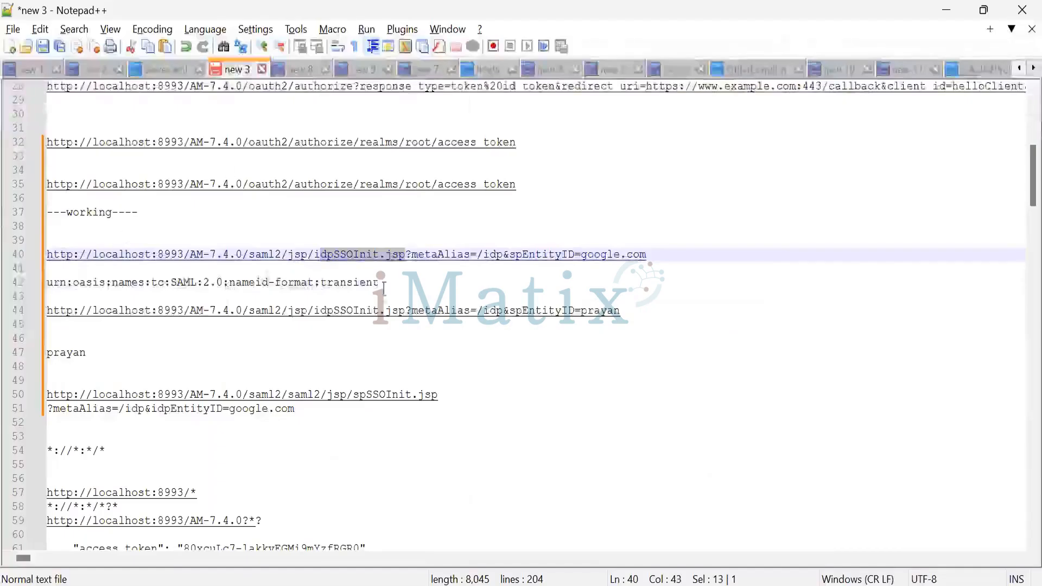
{"action": "key", "text": "alt+Tab"}
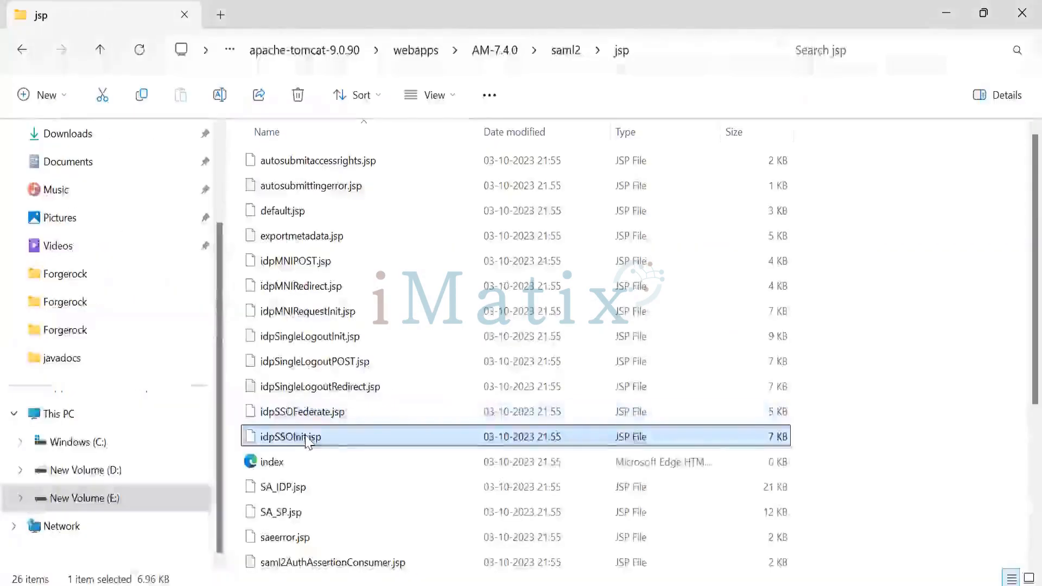
{"action": "right_click", "coordinate": [307, 440]}
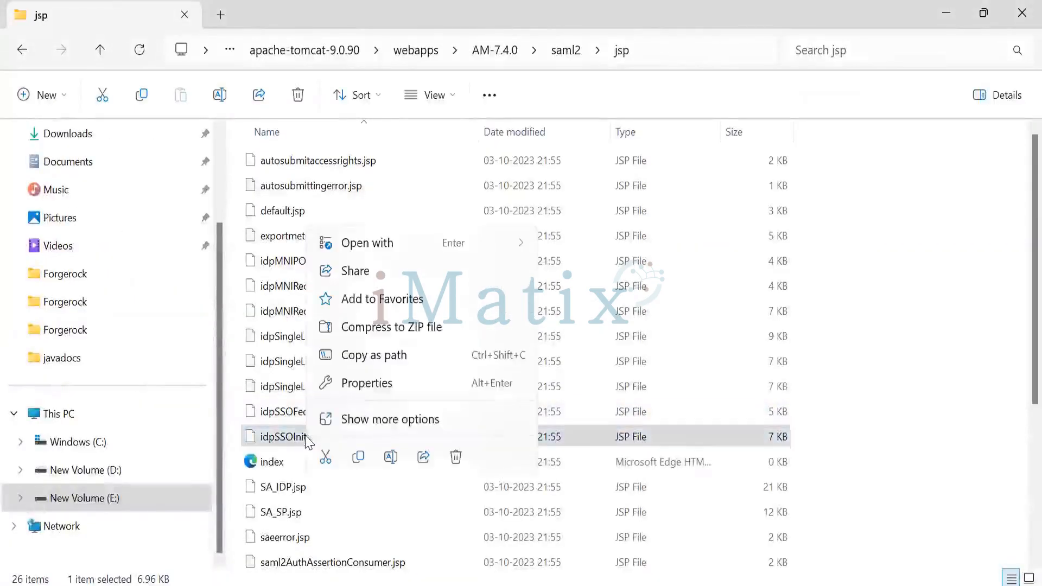
{"action": "left_click", "coordinate": [378, 419]}
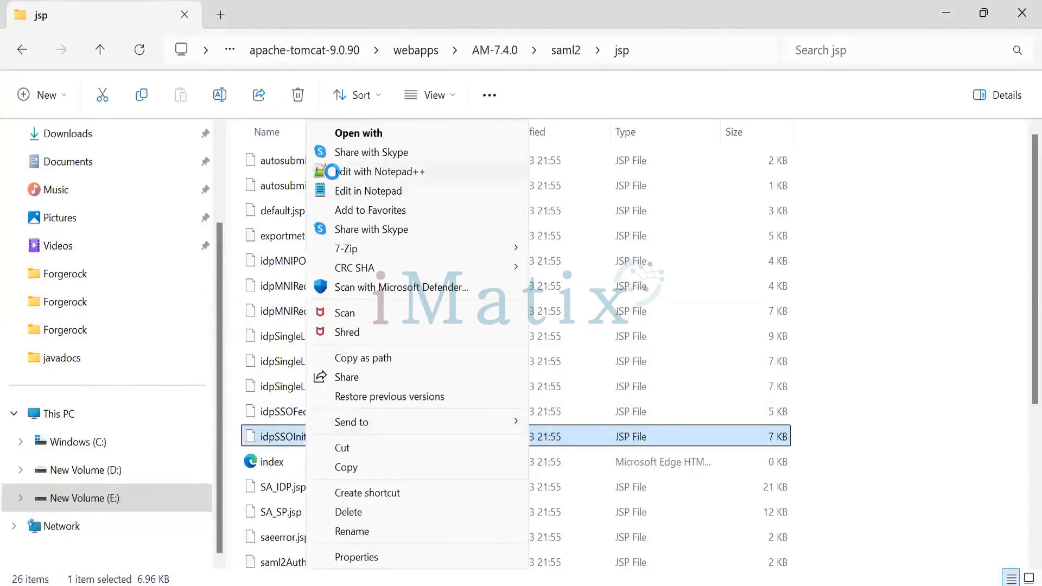
{"action": "left_click", "coordinate": [332, 171]}
Look through idpSSOInit.jsp, examining its imports, supported query parameters, binding values and request-handling code
{"action": "scroll", "coordinate": [478, 326], "scroll_direction": "down", "scroll_amount": 15}
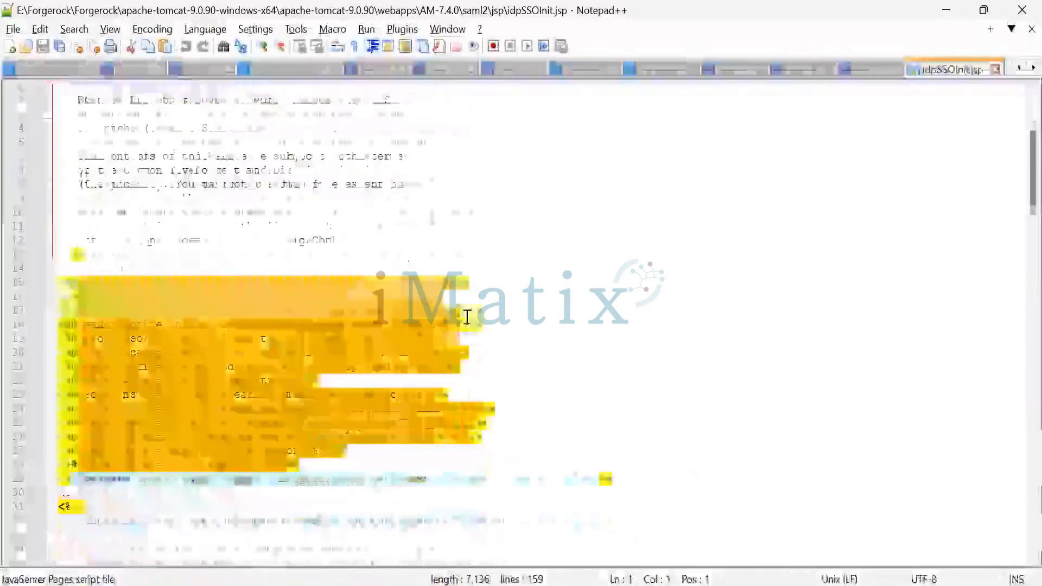
{"action": "scroll", "coordinate": [595, 354], "scroll_direction": "down", "scroll_amount": 11}
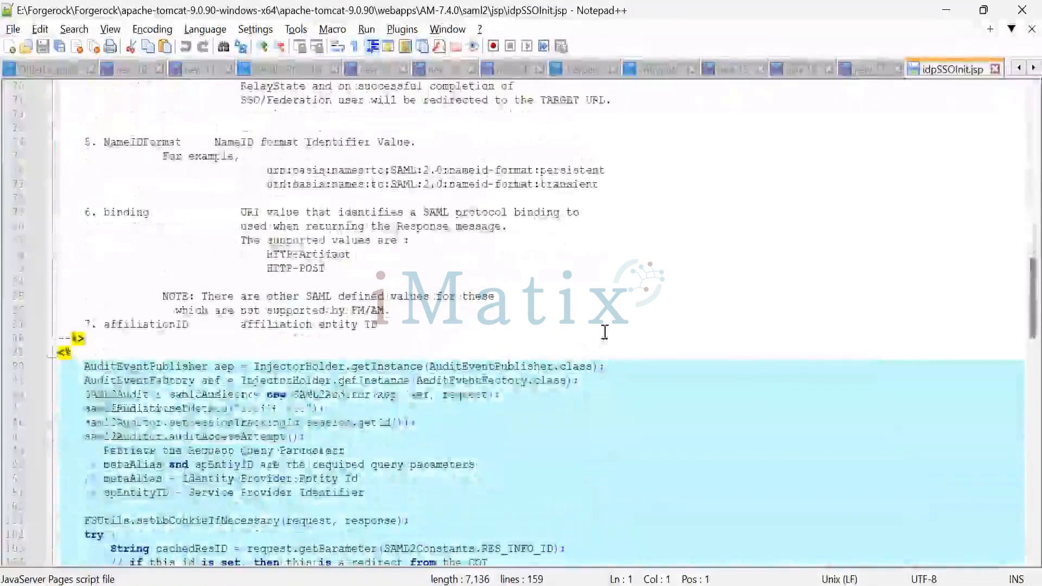
{"action": "scroll", "coordinate": [535, 284], "scroll_direction": "down", "scroll_amount": 8}
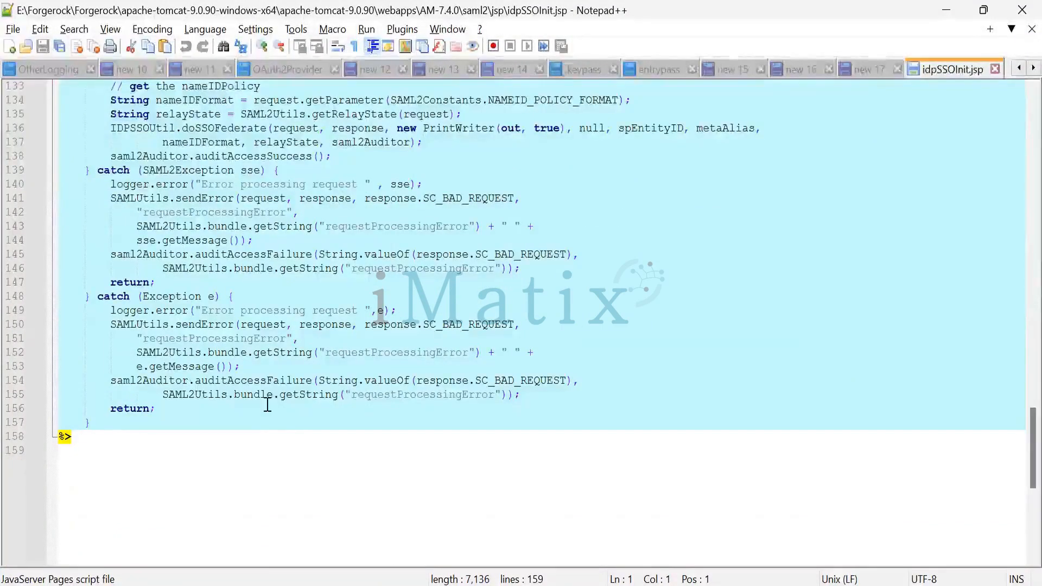
{"action": "scroll", "coordinate": [267, 405], "scroll_direction": "up", "scroll_amount": 5}
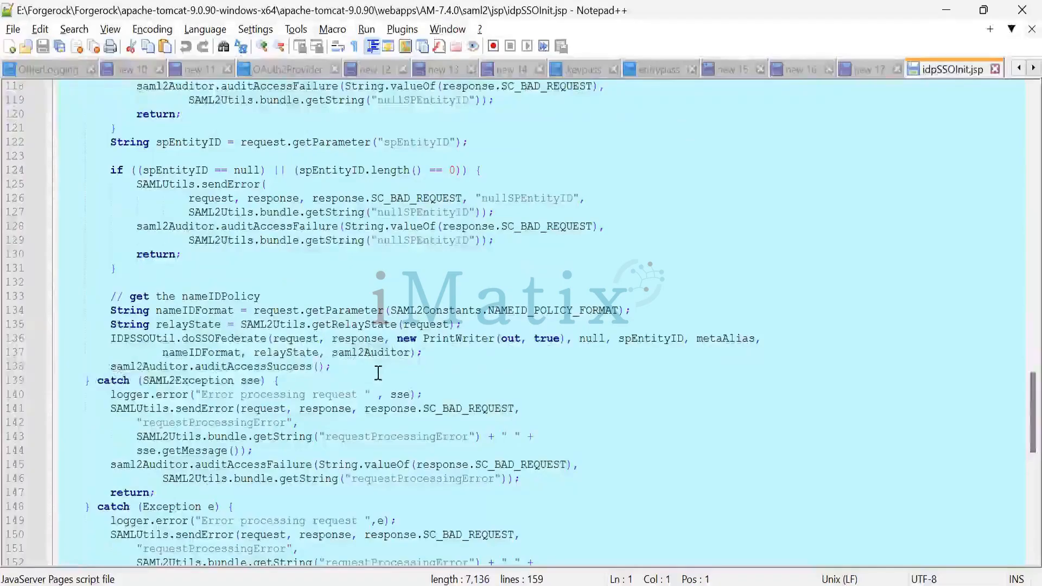
{"action": "scroll", "coordinate": [378, 374], "scroll_direction": "up", "scroll_amount": 5}
{"action": "scroll", "coordinate": [373, 369], "scroll_direction": "up", "scroll_amount": 20}
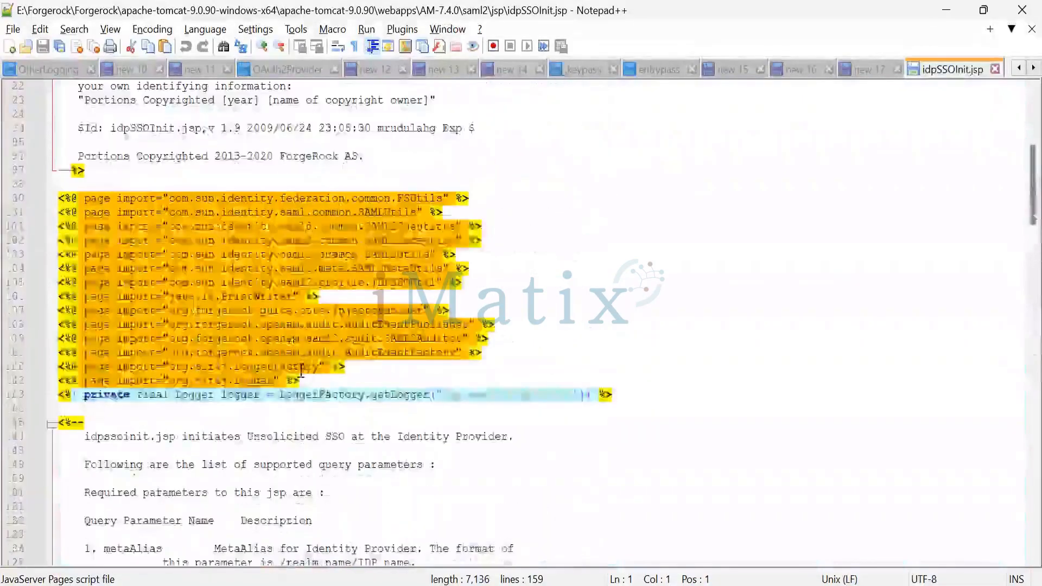
{"action": "scroll", "coordinate": [326, 375], "scroll_direction": "down", "scroll_amount": 15}
{"action": "scroll", "coordinate": [292, 384], "scroll_direction": "down", "scroll_amount": 8}
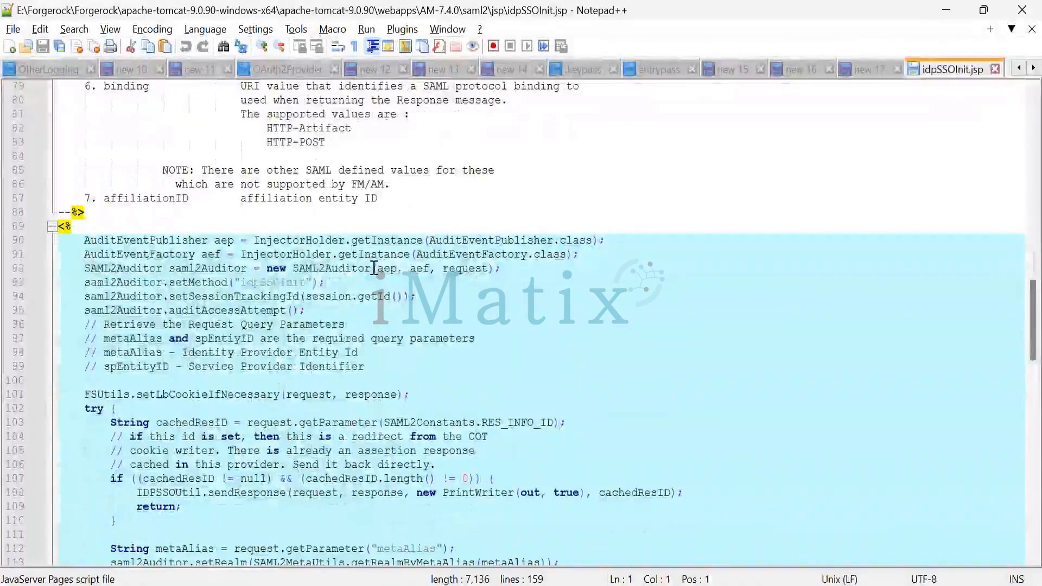
Highlight setLbCookie, cachedResID, metaAlias and spEntityID in the idpSSOInit.jsp code and review the nameIDPolicy section
{"action": "left_click_drag", "start_coordinate": [146, 400], "coordinate": [208, 396]}
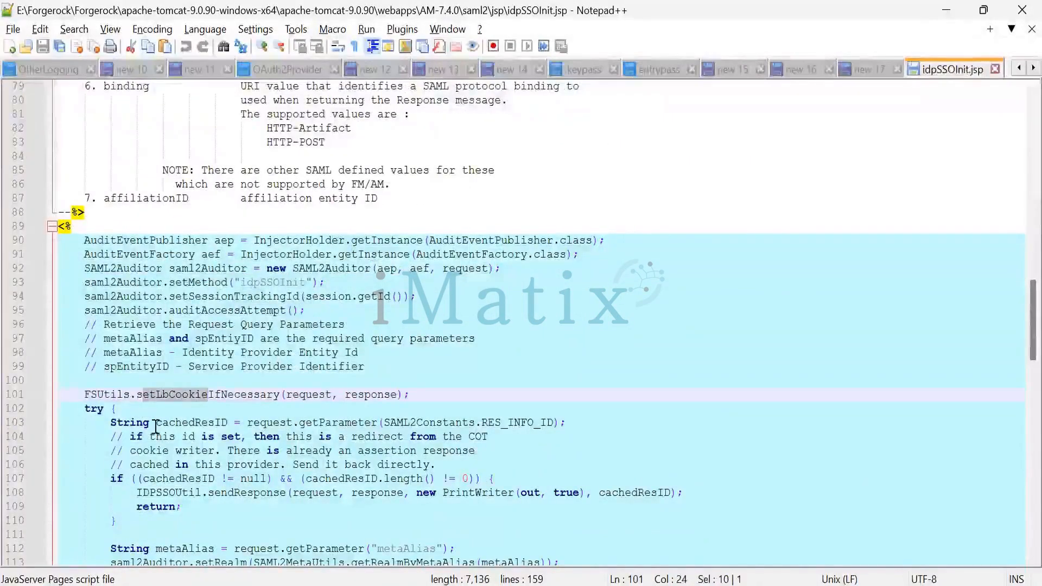
{"action": "left_click_drag", "start_coordinate": [156, 424], "coordinate": [247, 423]}
{"action": "scroll", "coordinate": [263, 494], "scroll_direction": "down", "scroll_amount": 3}
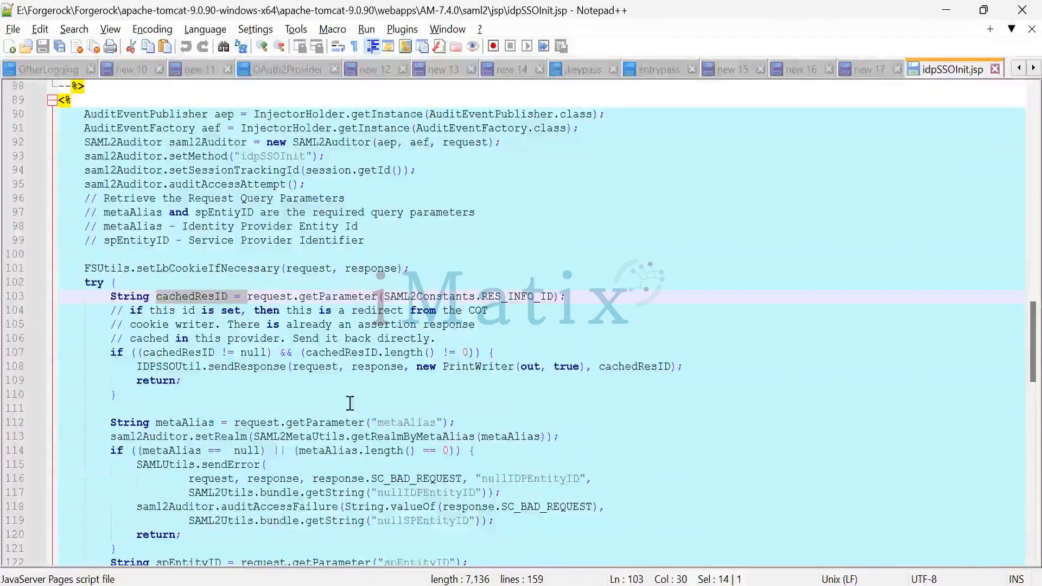
{"action": "double_click", "coordinate": [406, 423]}
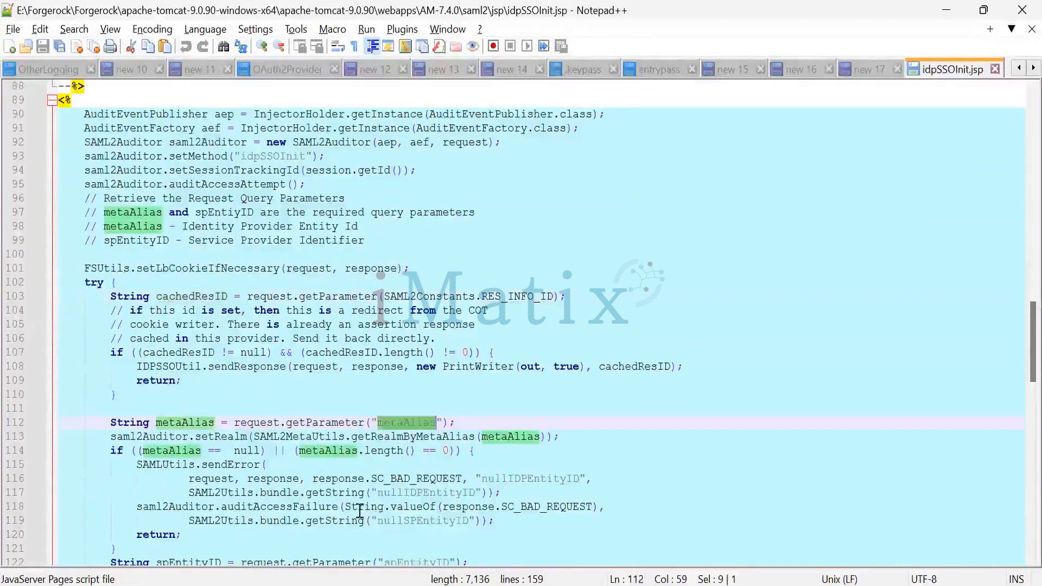
{"action": "scroll", "coordinate": [373, 460], "scroll_direction": "down", "scroll_amount": 4}
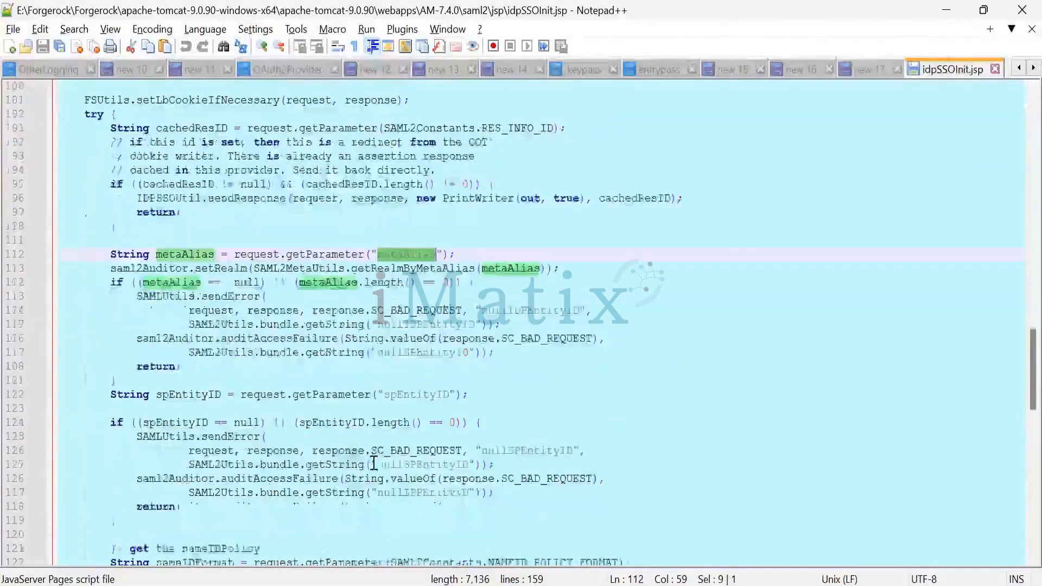
{"action": "double_click", "coordinate": [423, 397]}
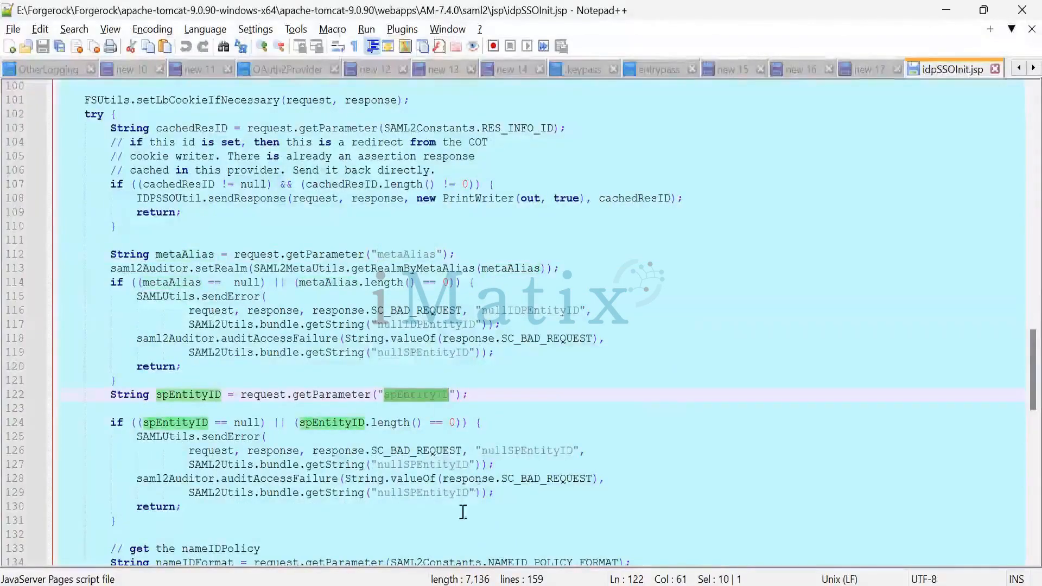
{"action": "scroll", "coordinate": [429, 495], "scroll_direction": "down", "scroll_amount": 2}
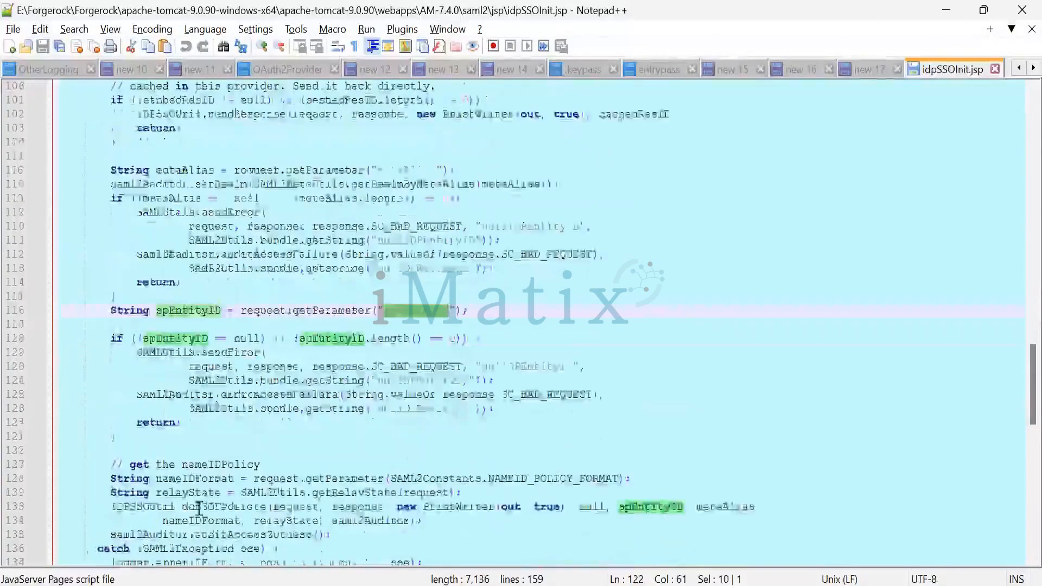
{"action": "scroll", "coordinate": [333, 445], "scroll_direction": "down", "scroll_amount": 2}
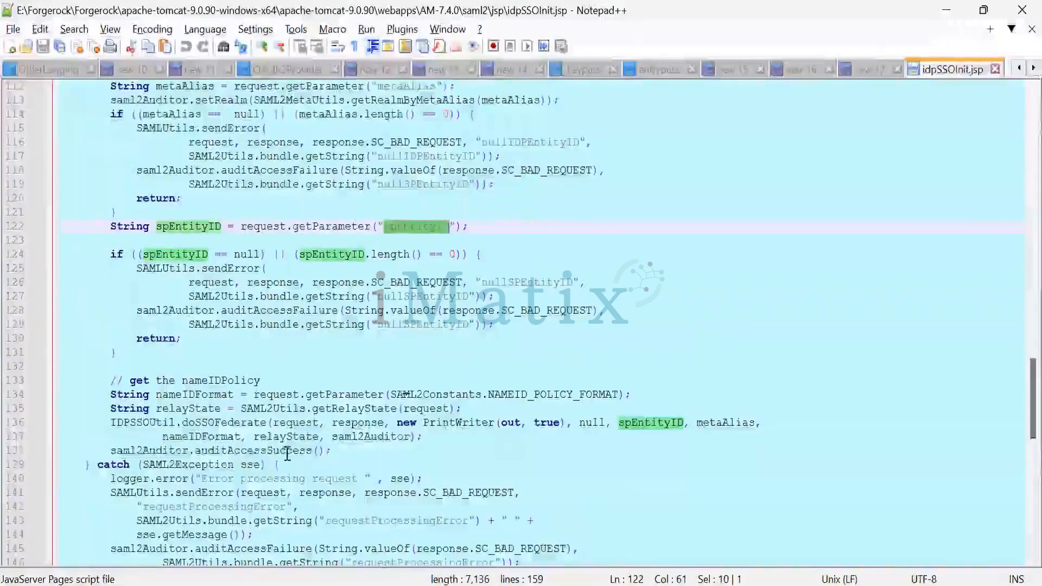
Review the doSSOFederate call and exception handling at the end of idpSSOInit.jsp, and return to the jsp folder in File Explorer
{"action": "scroll", "coordinate": [281, 362], "scroll_direction": "down", "scroll_amount": 3}
{"action": "scroll", "coordinate": [285, 423], "scroll_direction": "down", "scroll_amount": 2}
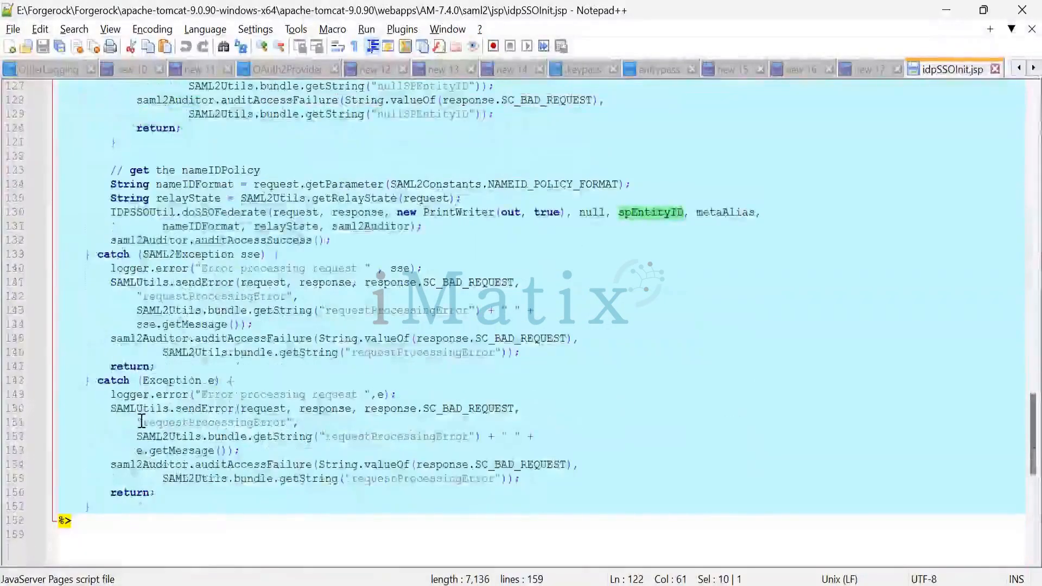
{"action": "key", "text": "alt+Tab"}
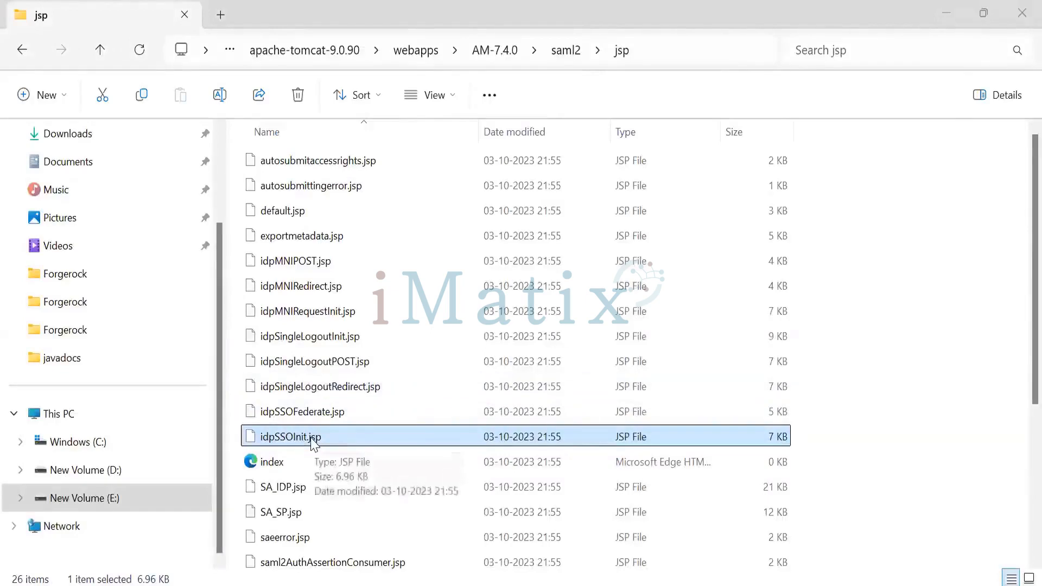
{"action": "key", "text": "alt+Tab"}
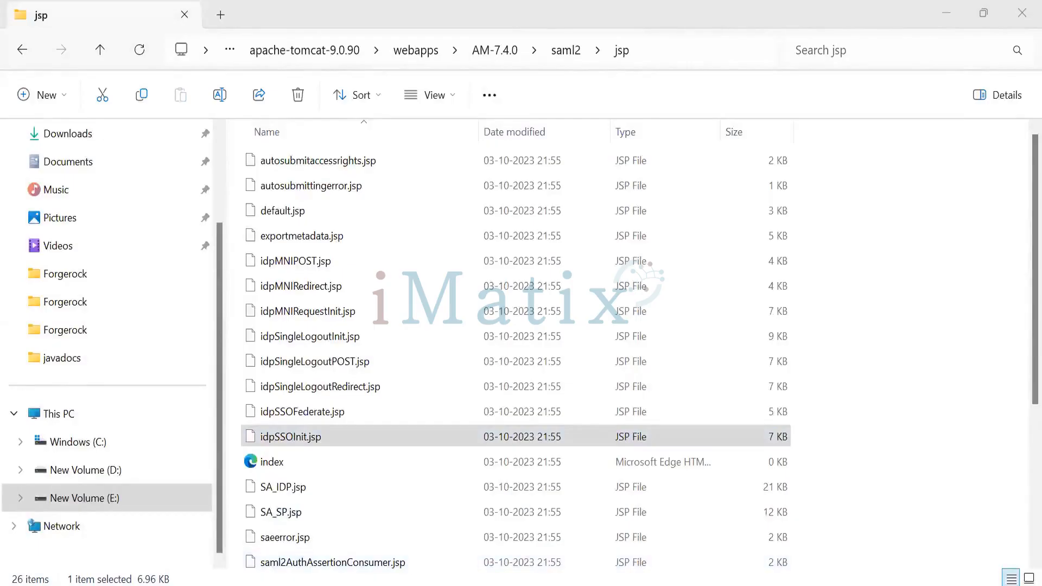
{"action": "left_click", "coordinate": [431, 585]}
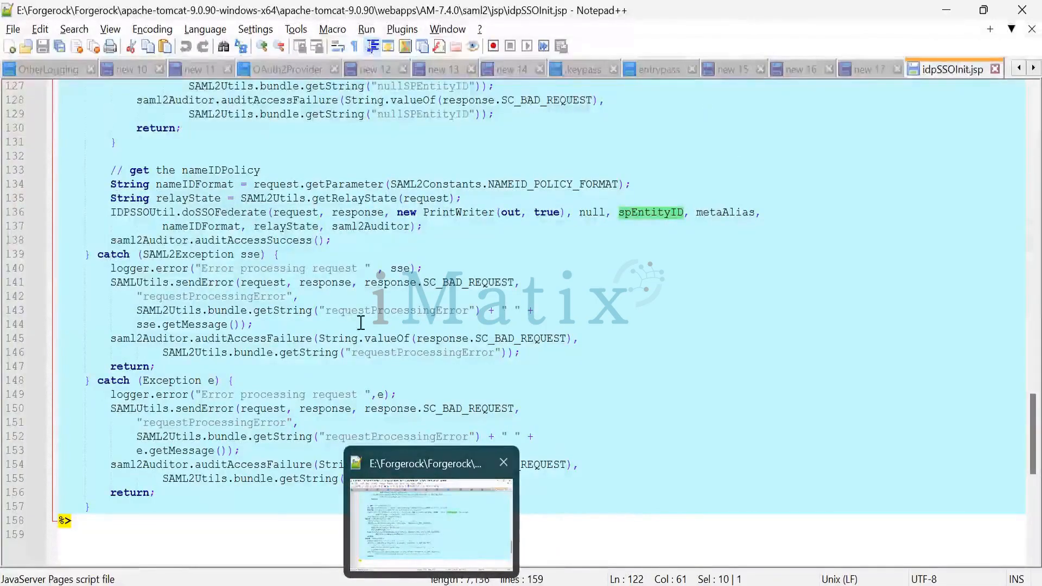
{"action": "key", "text": "alt+Tab"}
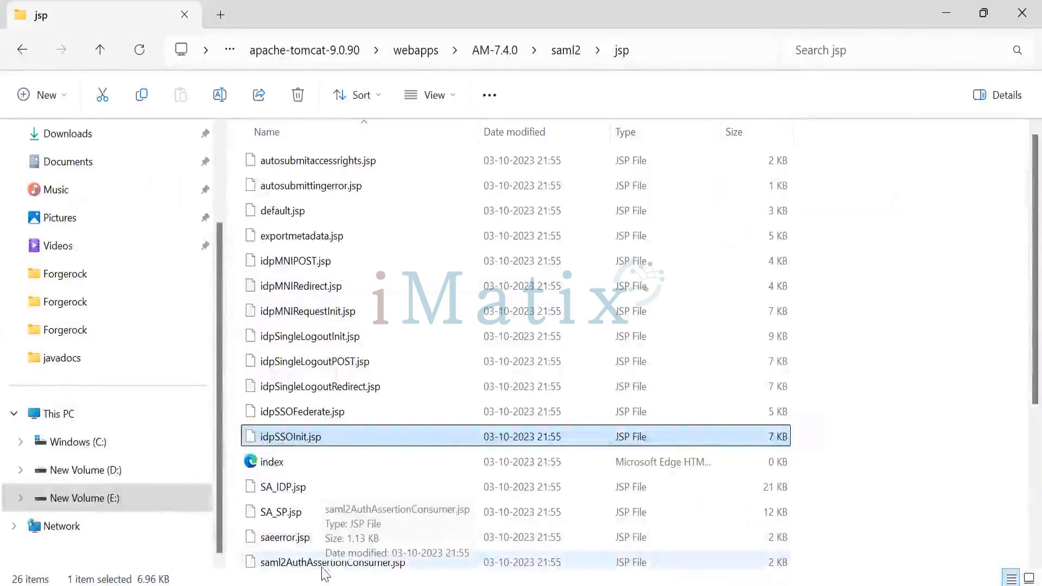
Switch to the AM console in Firefox and look through the Advanced settings of the google.com service provider
{"action": "mouse_move", "coordinate": [574, 585]}
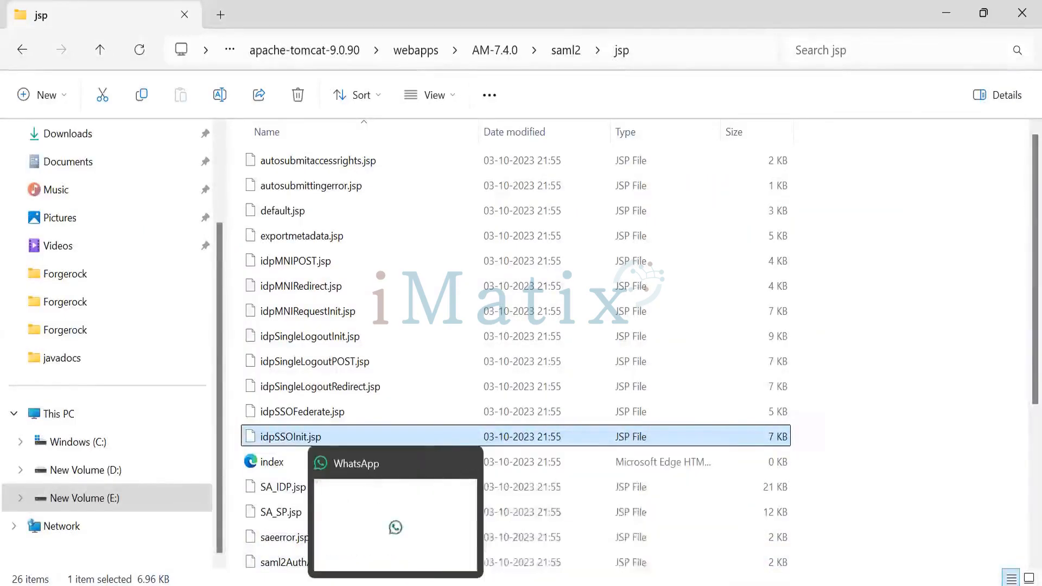
{"action": "left_click", "coordinate": [549, 552]}
{"action": "left_click", "coordinate": [65, 7]}
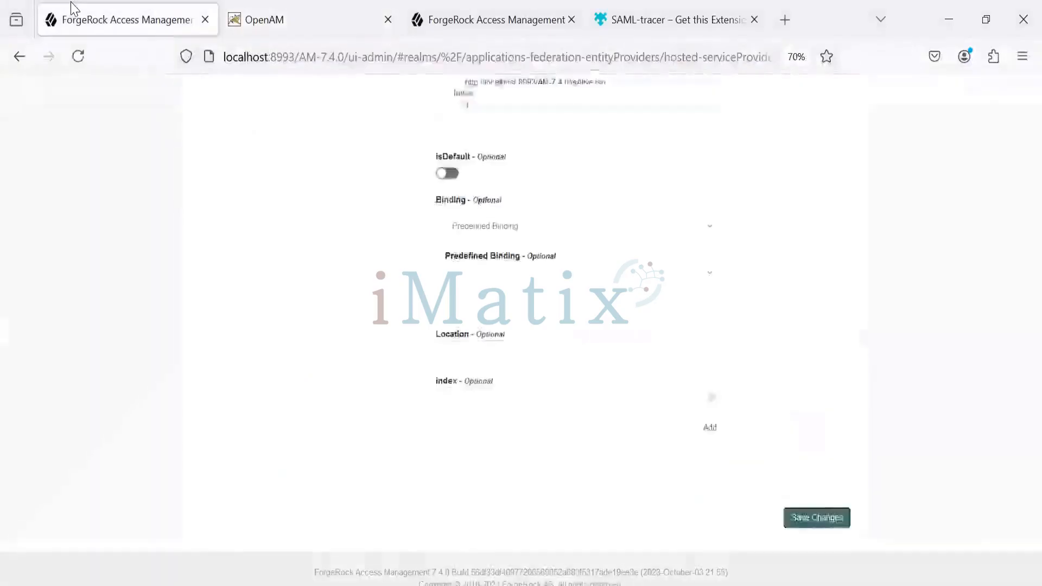
{"action": "scroll", "coordinate": [293, 222], "scroll_direction": "down", "scroll_amount": 3}
{"action": "scroll", "coordinate": [294, 225], "scroll_direction": "up", "scroll_amount": 10}
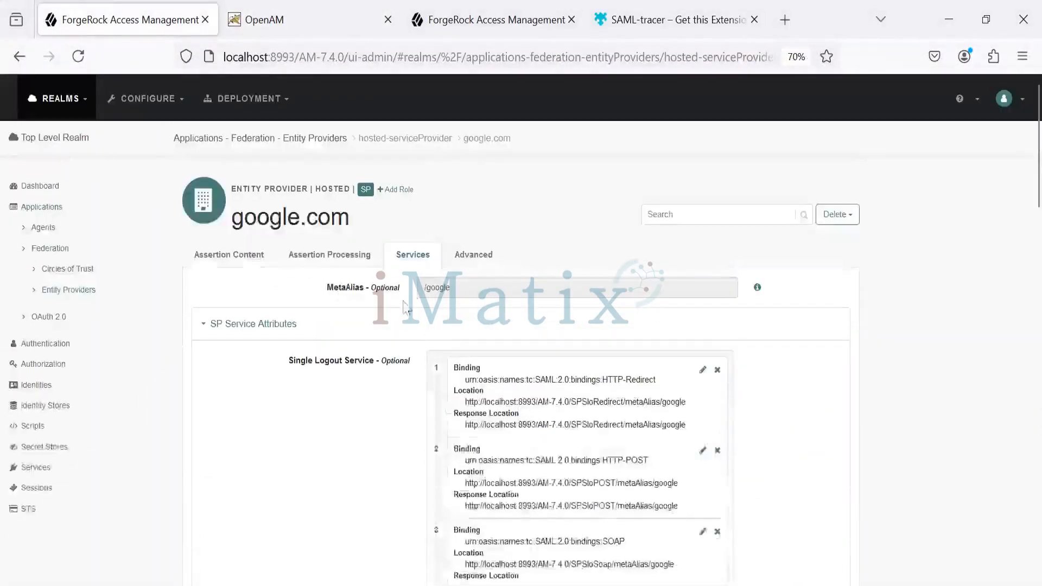
{"action": "left_click", "coordinate": [461, 254]}
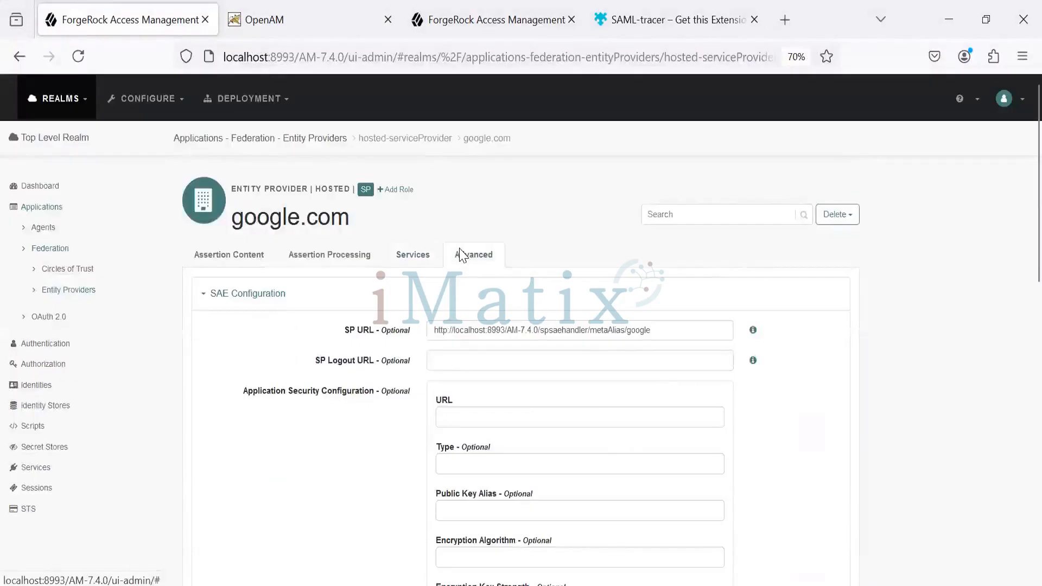
{"action": "key", "text": "alt+Tab"}
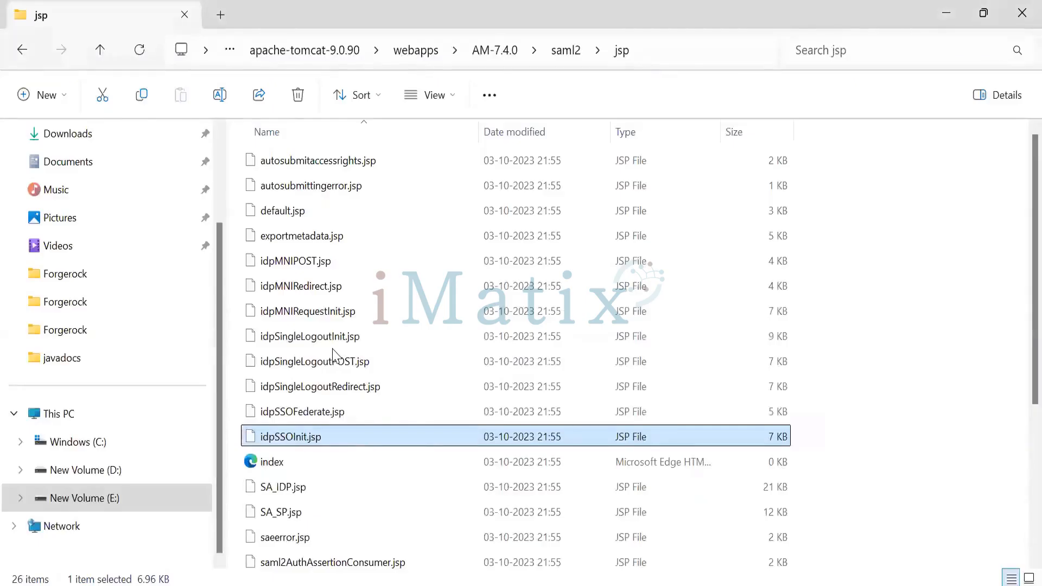
{"action": "key", "text": "alt+Tab"}
{"action": "scroll", "coordinate": [421, 375], "scroll_direction": "down", "scroll_amount": 5}
{"action": "scroll", "coordinate": [418, 369], "scroll_direction": "up", "scroll_amount": 4}
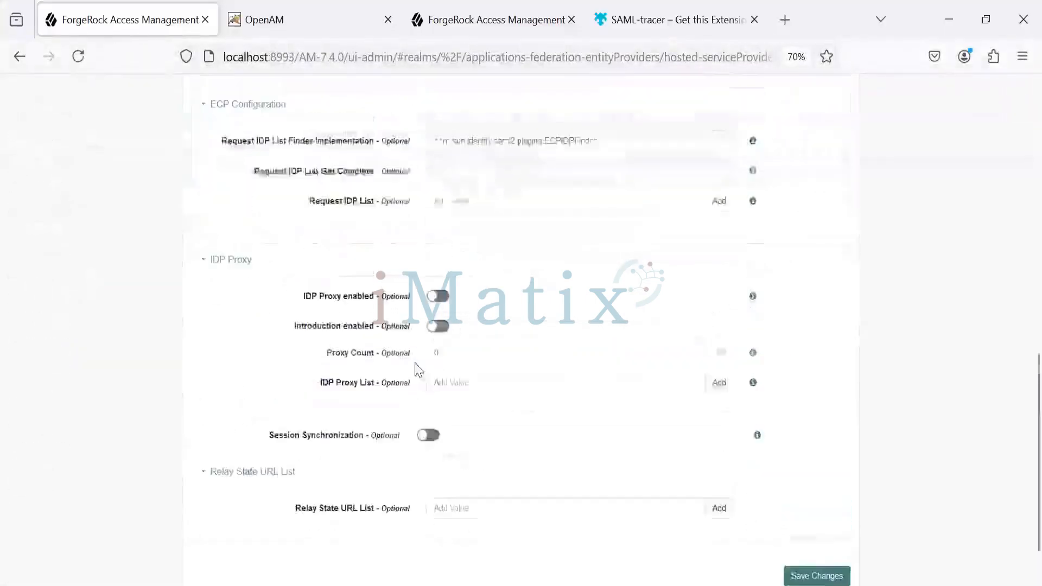
{"action": "scroll", "coordinate": [413, 364], "scroll_direction": "up", "scroll_amount": 4}
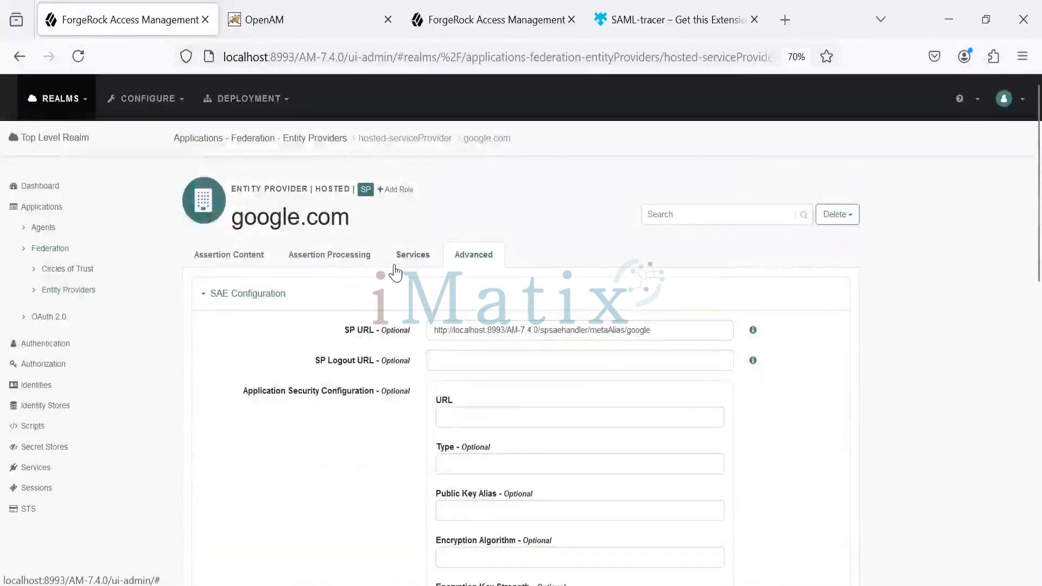
Search the Services settings of the google.com service provider for "jsp"
{"action": "left_click", "coordinate": [409, 260]}
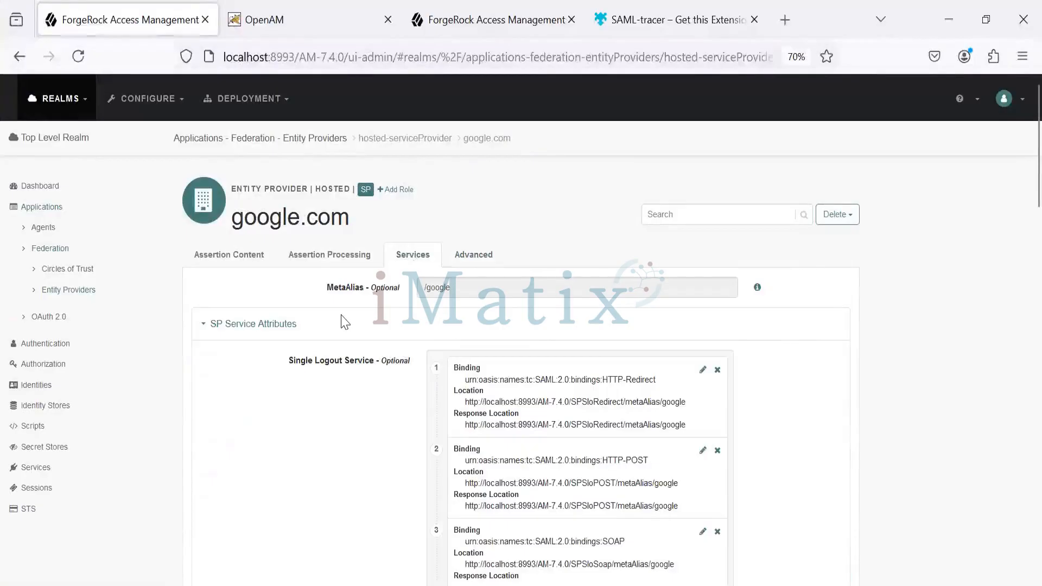
{"action": "scroll", "coordinate": [345, 323], "scroll_direction": "down", "scroll_amount": 3}
{"action": "key", "text": "ctrl+f"}
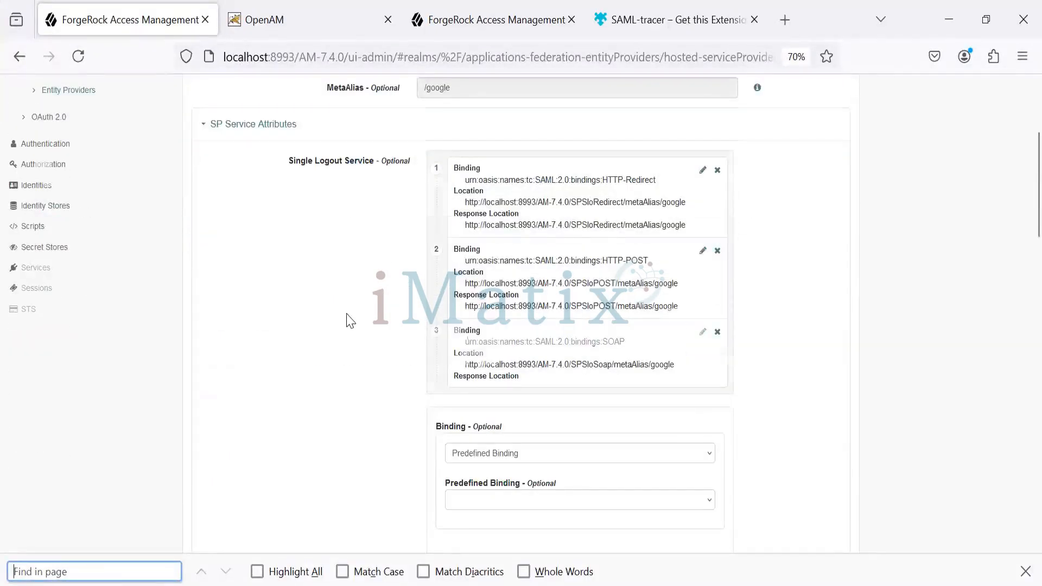
{"action": "type", "text": "jso"}
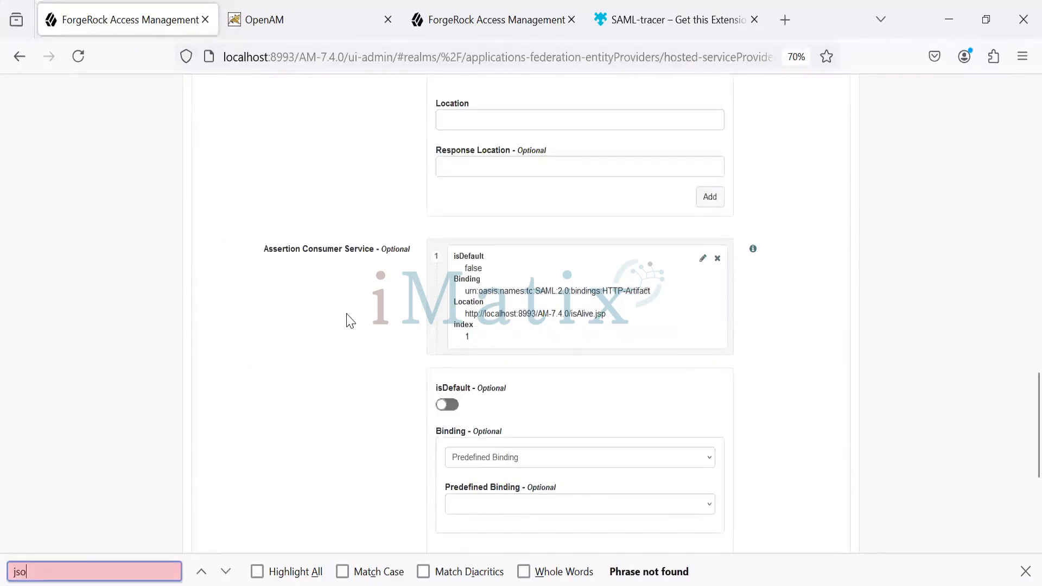
{"action": "key", "text": "BackSpace"}
{"action": "type", "text": "p"}
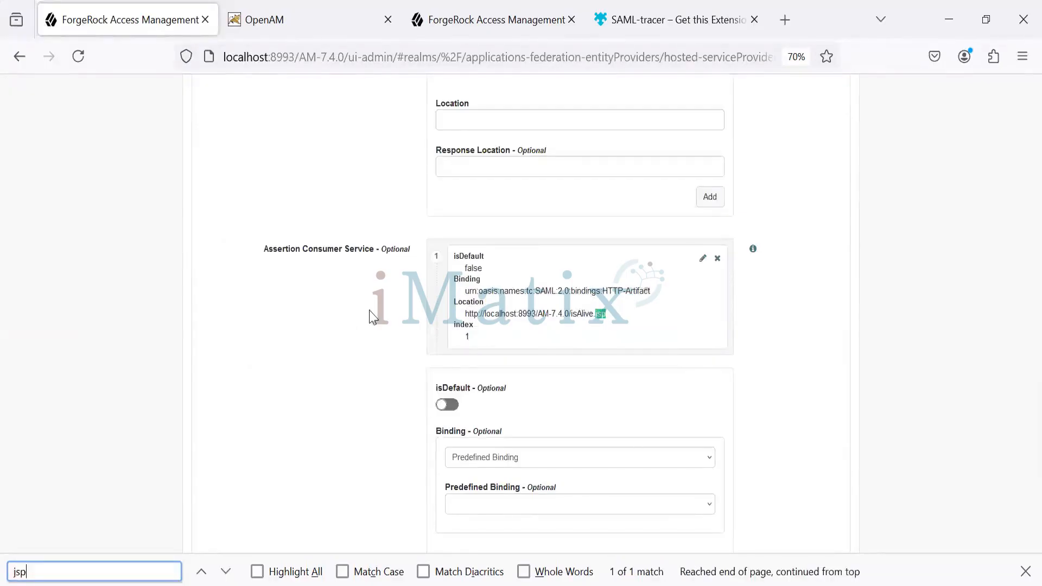
Look through the Assertion Processing and Assertion Content settings of the google.com service provider
{"action": "scroll", "coordinate": [332, 233], "scroll_direction": "up", "scroll_amount": 15}
{"action": "left_click", "coordinate": [341, 239]}
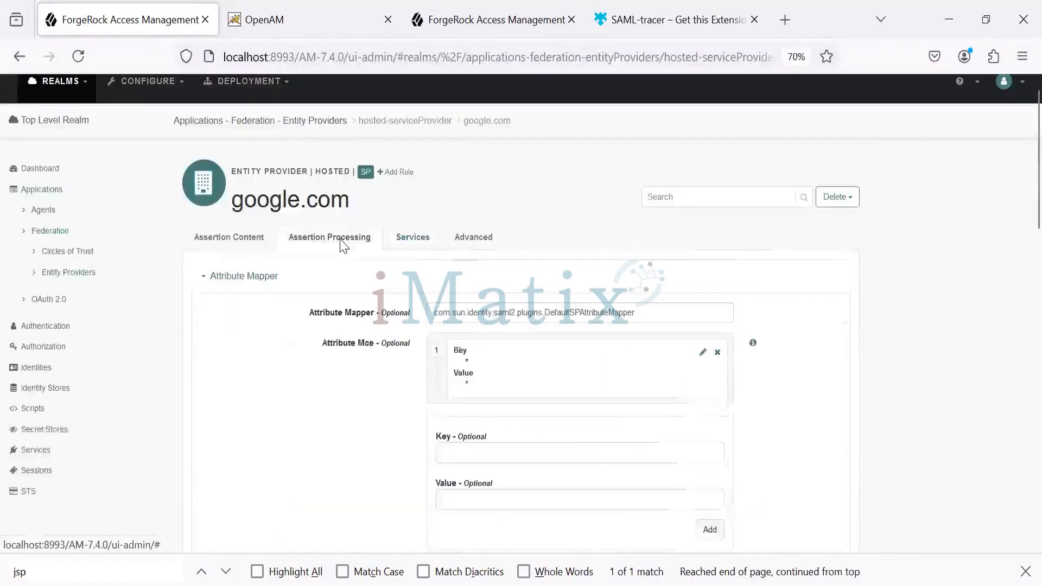
{"action": "scroll", "coordinate": [235, 390], "scroll_direction": "down", "scroll_amount": 8}
{"action": "scroll", "coordinate": [235, 391], "scroll_direction": "down", "scroll_amount": 10}
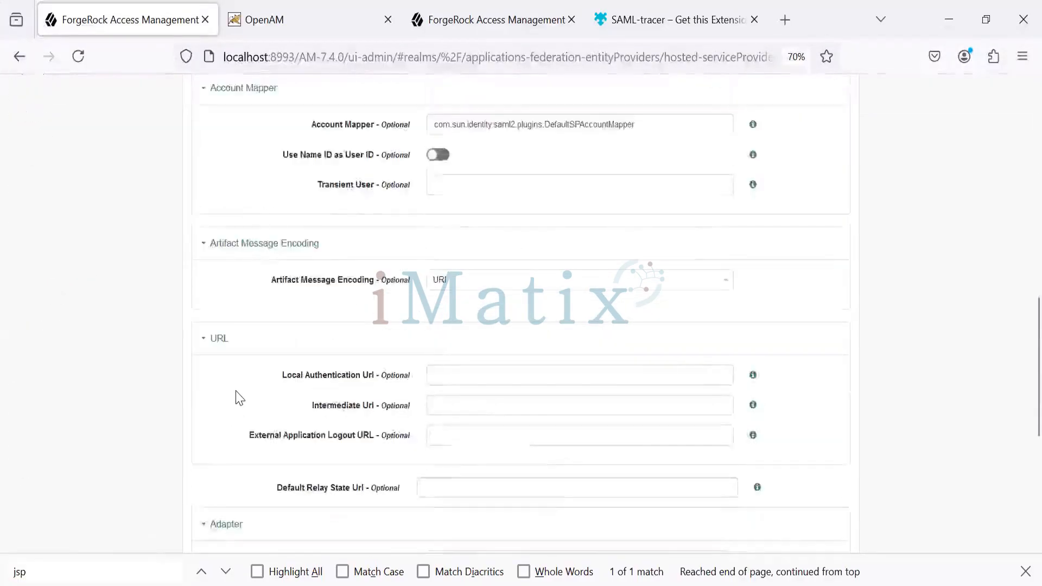
{"action": "scroll", "coordinate": [228, 380], "scroll_direction": "up", "scroll_amount": 10}
{"action": "scroll", "coordinate": [227, 341], "scroll_direction": "up", "scroll_amount": 8}
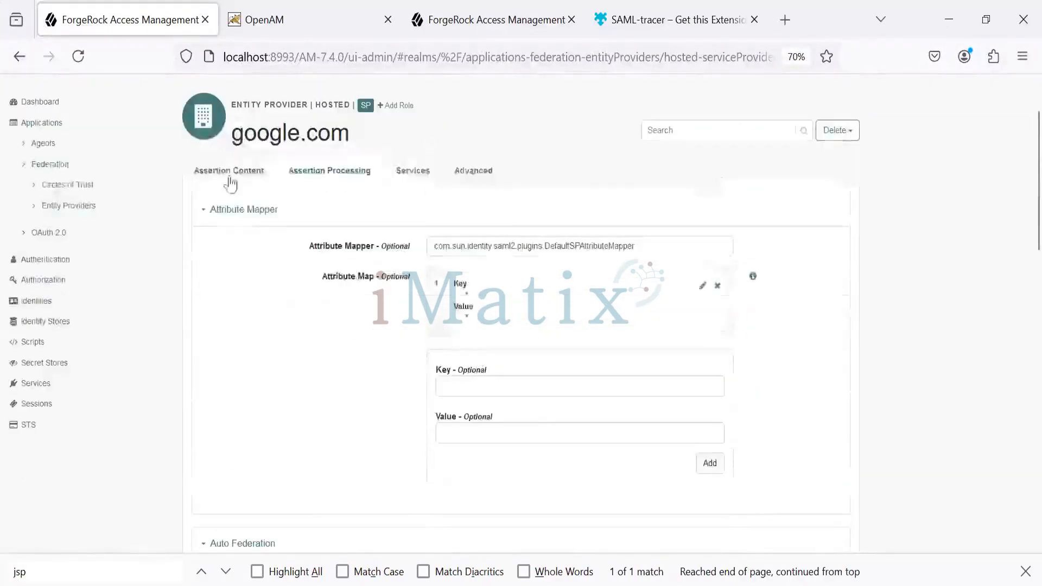
{"action": "left_click", "coordinate": [226, 172]}
{"action": "scroll", "coordinate": [217, 326], "scroll_direction": "down", "scroll_amount": 6}
{"action": "scroll", "coordinate": [217, 326], "scroll_direction": "down", "scroll_amount": 5}
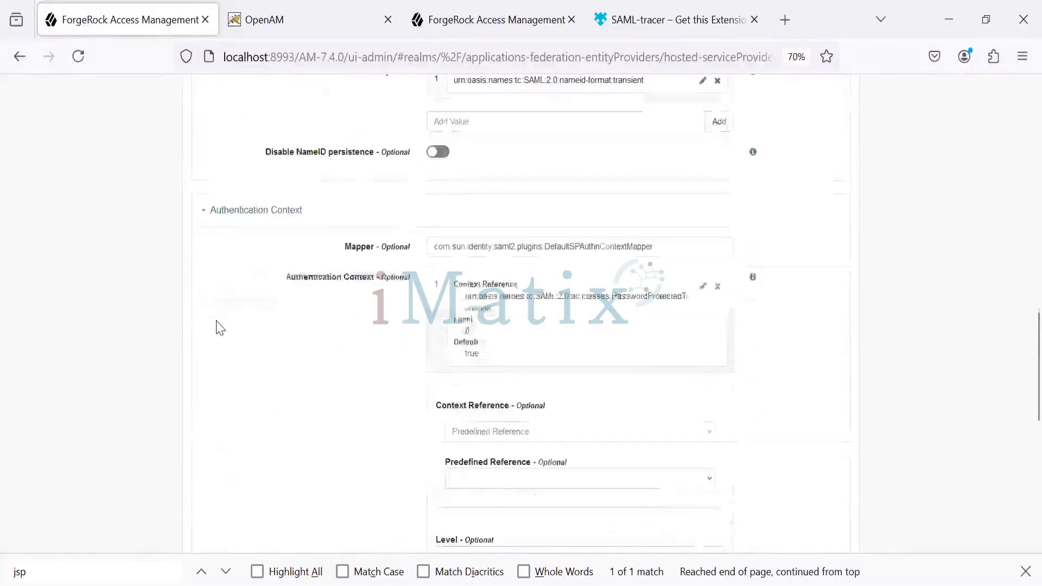
{"action": "scroll", "coordinate": [216, 326], "scroll_direction": "up", "scroll_amount": 15}
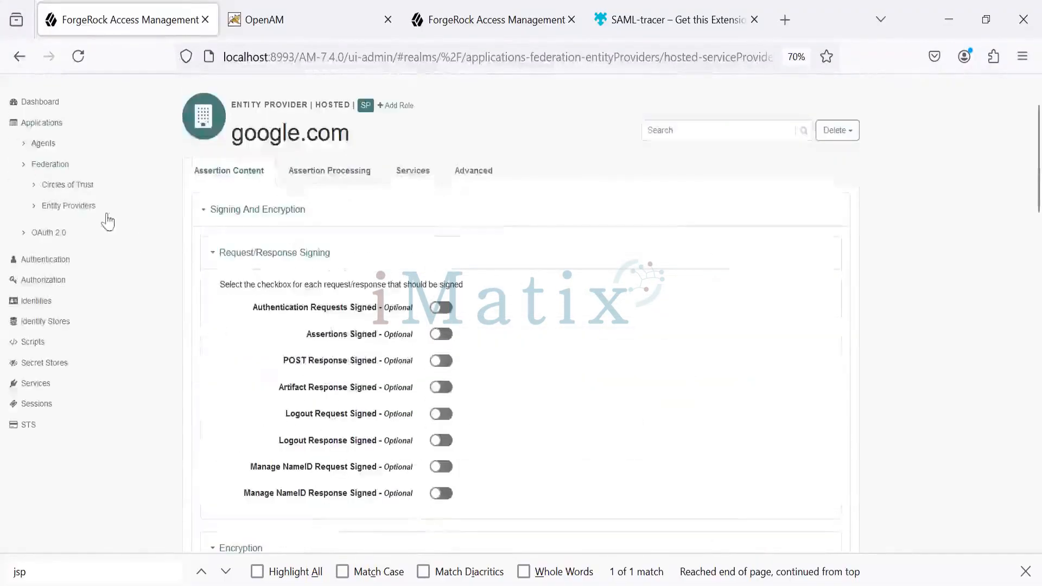
Open the forgerock identity provider from Entity Providers and review its Advanced settings
{"action": "left_click", "coordinate": [76, 207]}
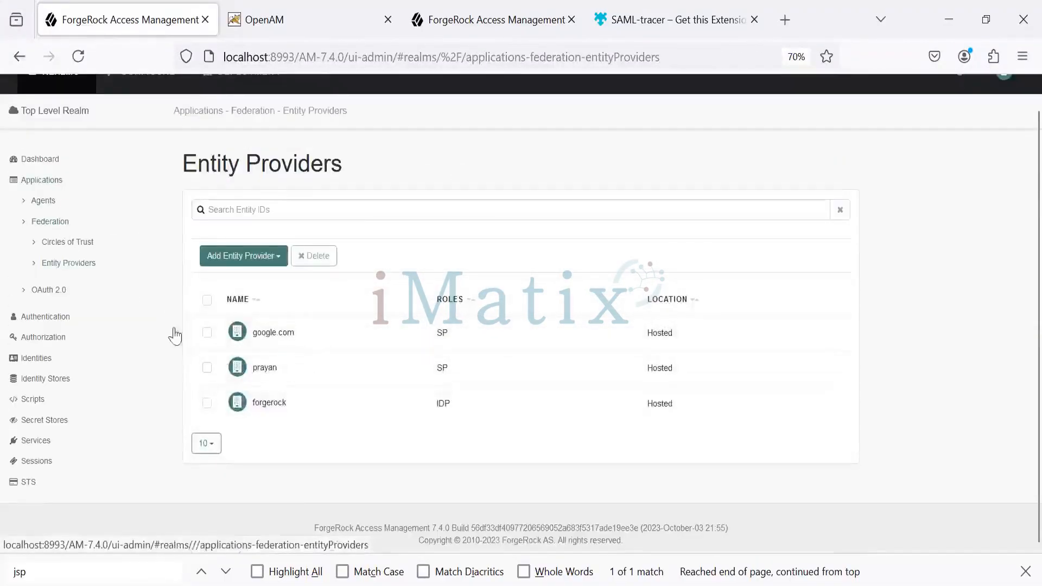
{"action": "left_click", "coordinate": [269, 407]}
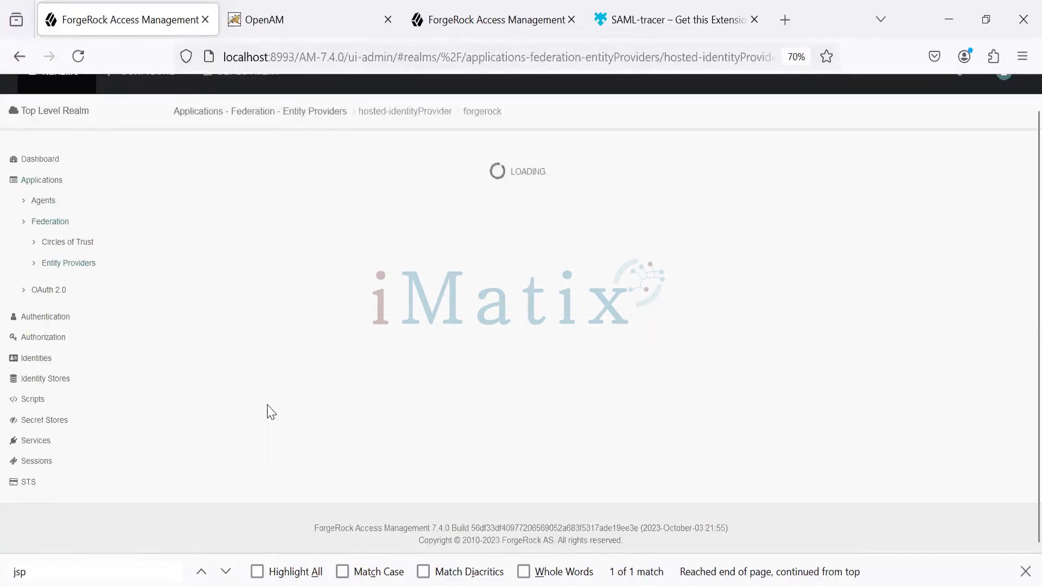
{"action": "left_click", "coordinate": [471, 230]}
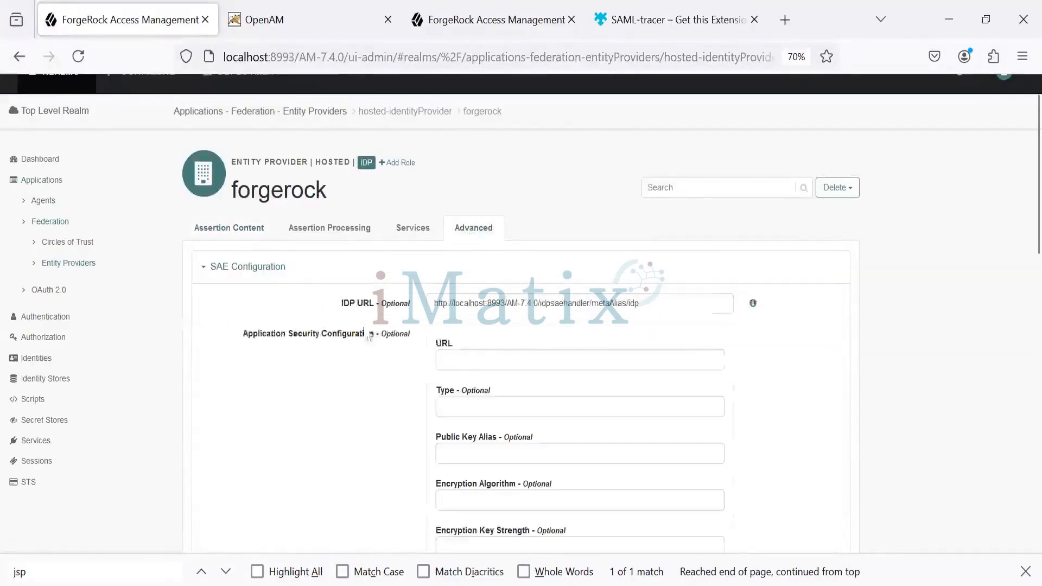
{"action": "scroll", "coordinate": [1017, 419], "scroll_direction": "down", "scroll_amount": 15}
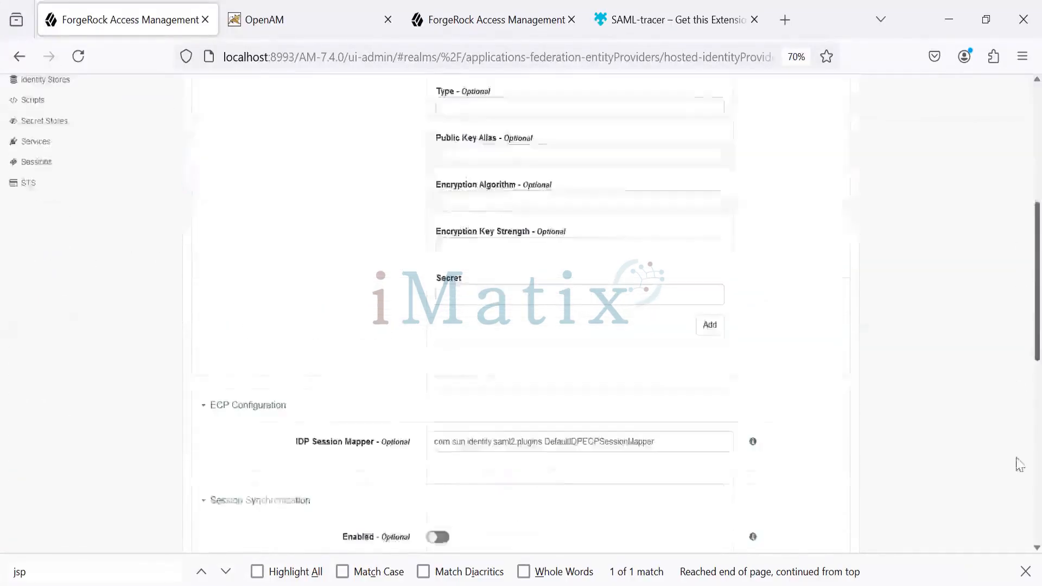
{"action": "scroll", "coordinate": [1017, 350], "scroll_direction": "up", "scroll_amount": 15}
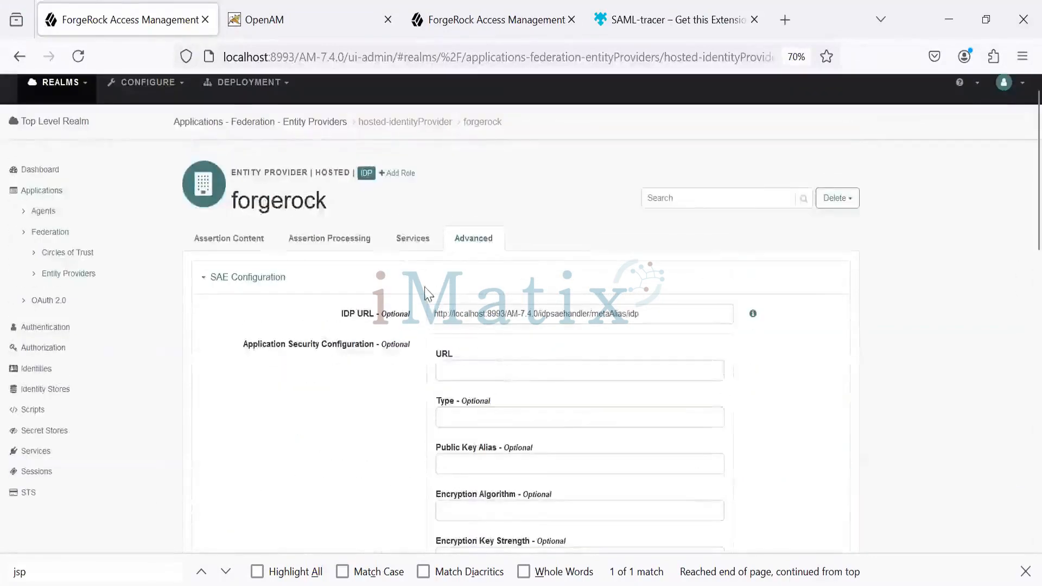
Review the Services settings of the forgerock identity provider, examining the bindings and locations of its IDP service attributes
{"action": "left_click", "coordinate": [411, 239]}
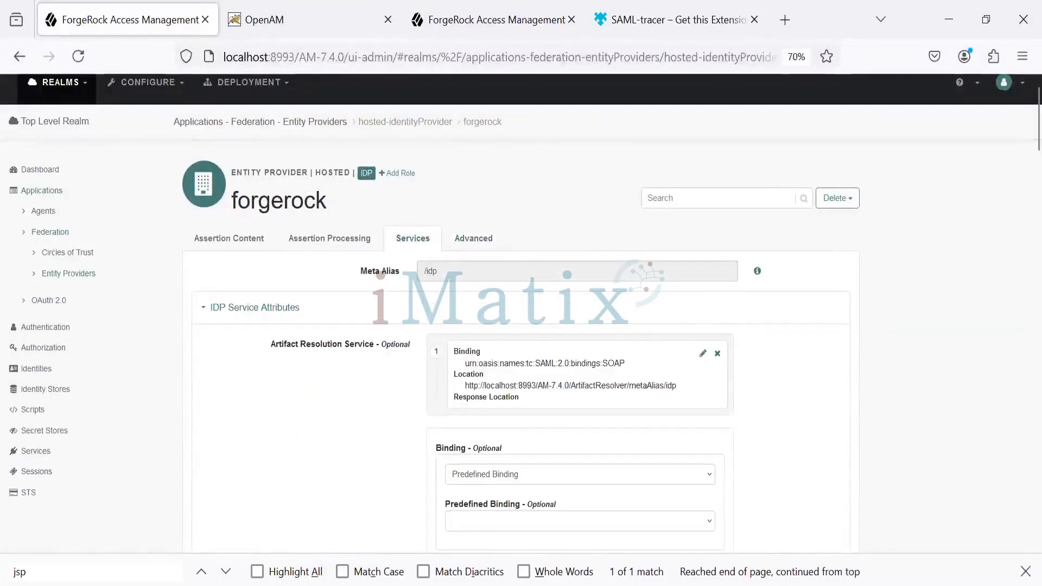
{"action": "scroll", "coordinate": [1019, 140], "scroll_direction": "down", "scroll_amount": 10}
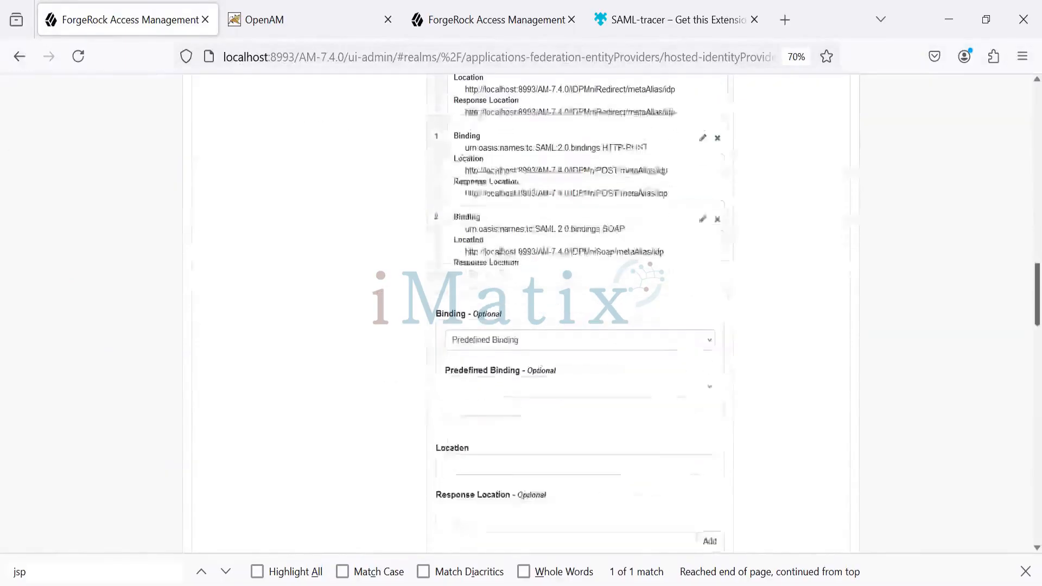
{"action": "scroll", "coordinate": [521, 314], "scroll_direction": "down", "scroll_amount": 8}
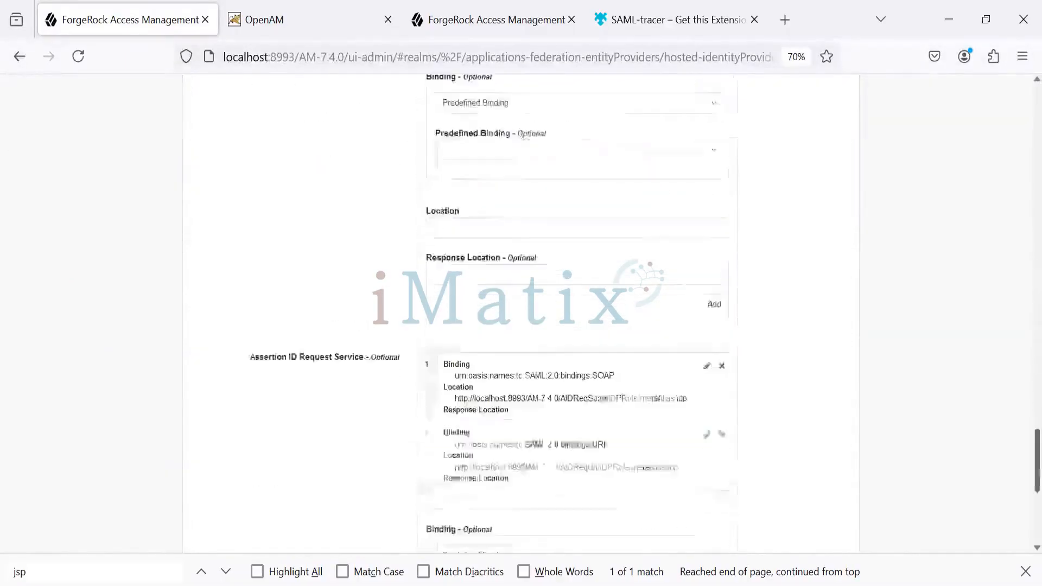
{"action": "scroll", "coordinate": [522, 314], "scroll_direction": "up", "scroll_amount": 3}
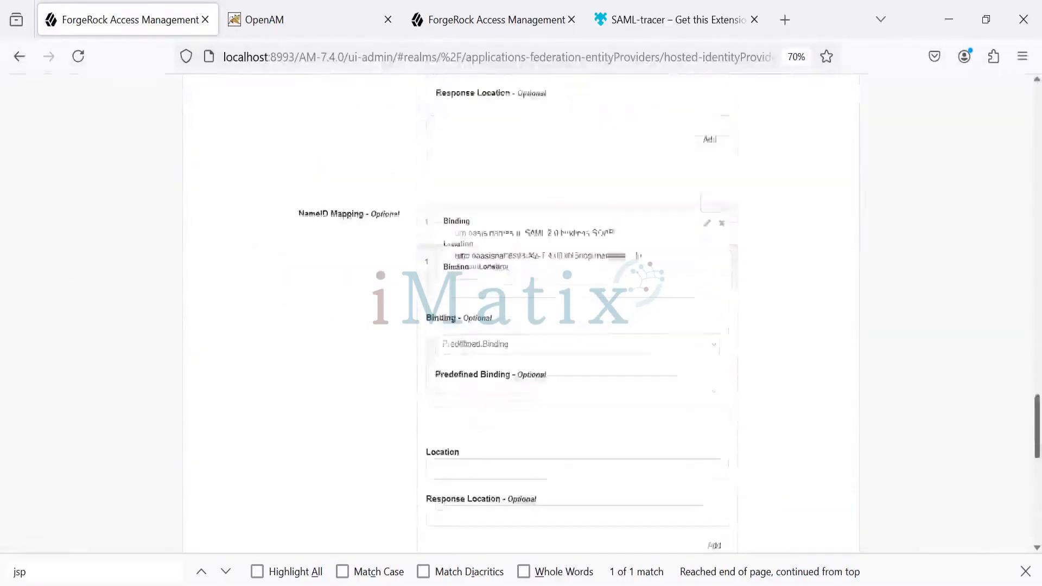
{"action": "scroll", "coordinate": [1017, 380], "scroll_direction": "up", "scroll_amount": 5}
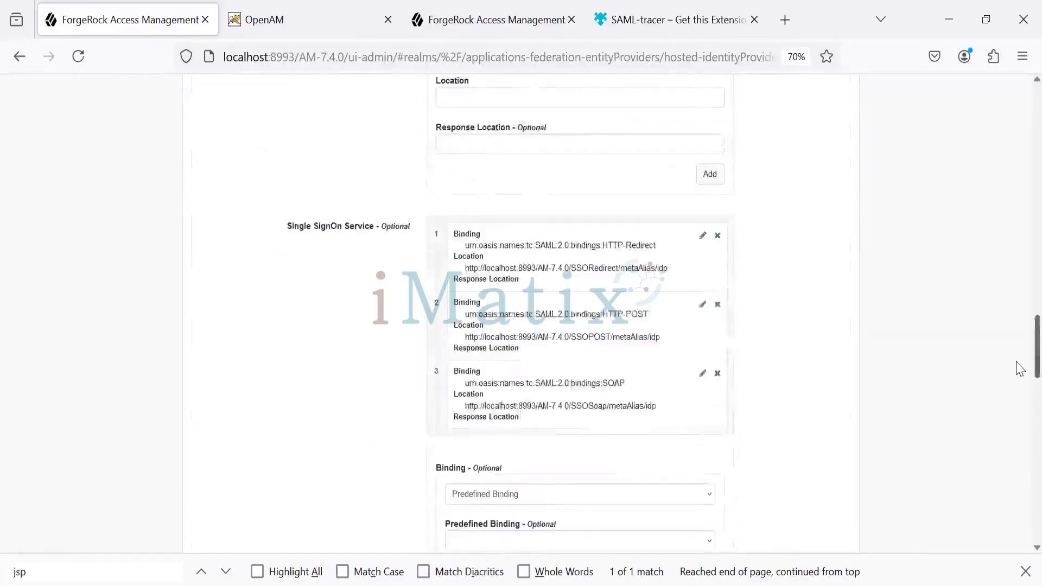
{"action": "scroll", "coordinate": [977, 152], "scroll_direction": "up", "scroll_amount": 10}
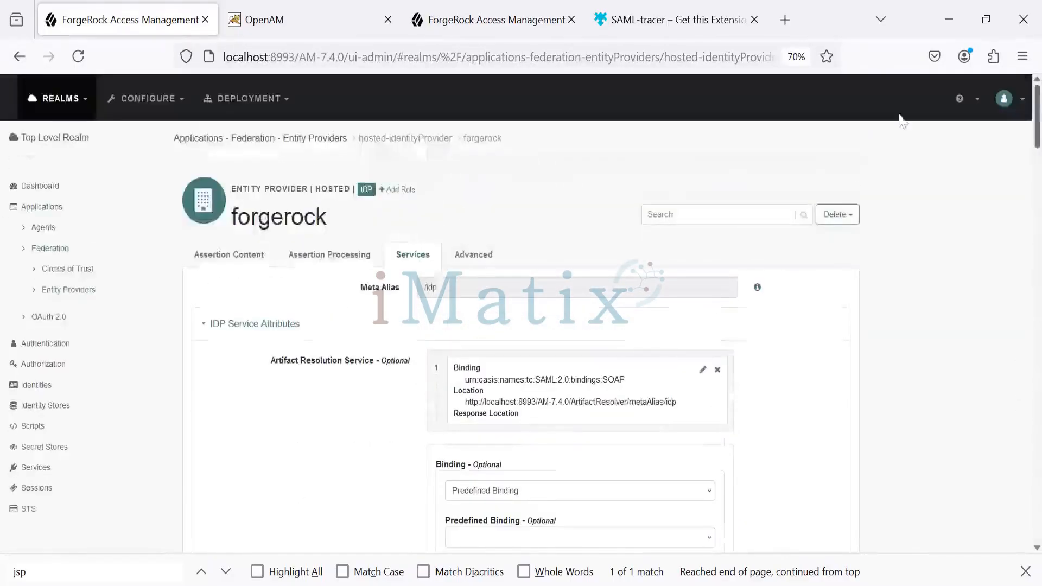
Return to the Entity Providers list and open the form for a new hosted entity provider
{"action": "left_click", "coordinate": [55, 251]}
{"action": "left_click", "coordinate": [54, 251]}
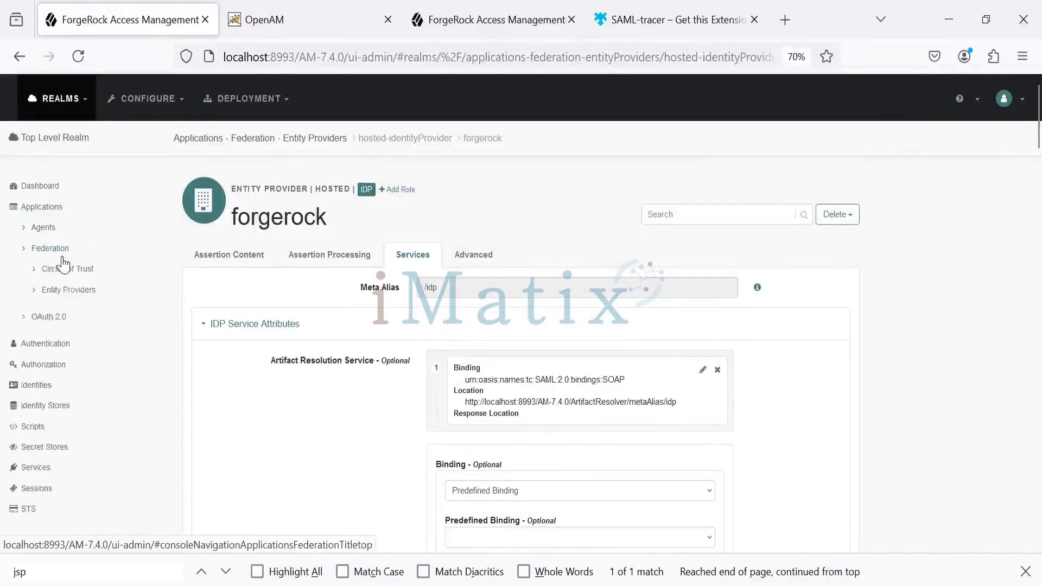
{"action": "left_click", "coordinate": [66, 291]}
{"action": "left_click", "coordinate": [246, 285]}
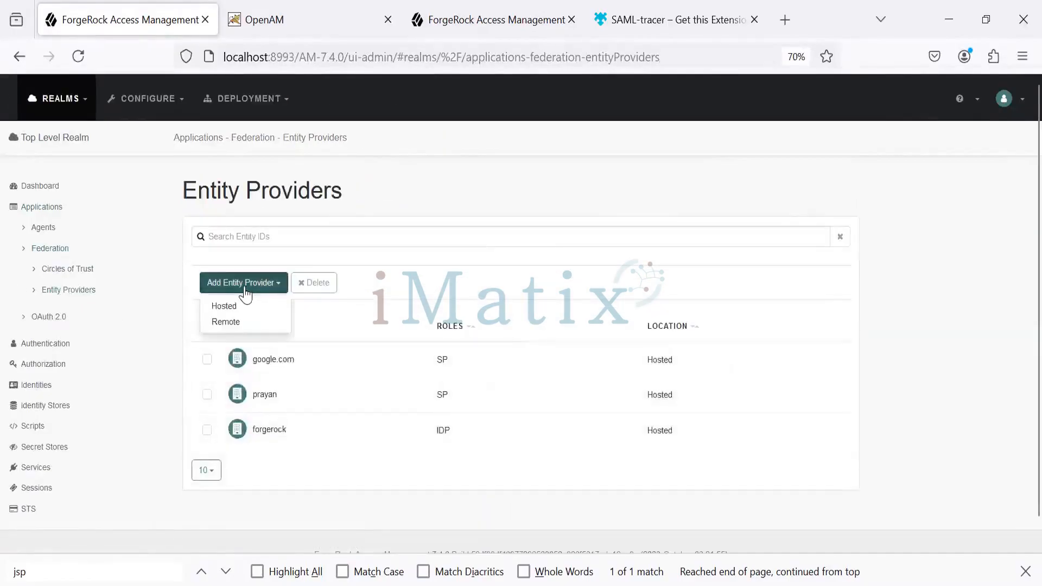
{"action": "left_click", "coordinate": [247, 306]}
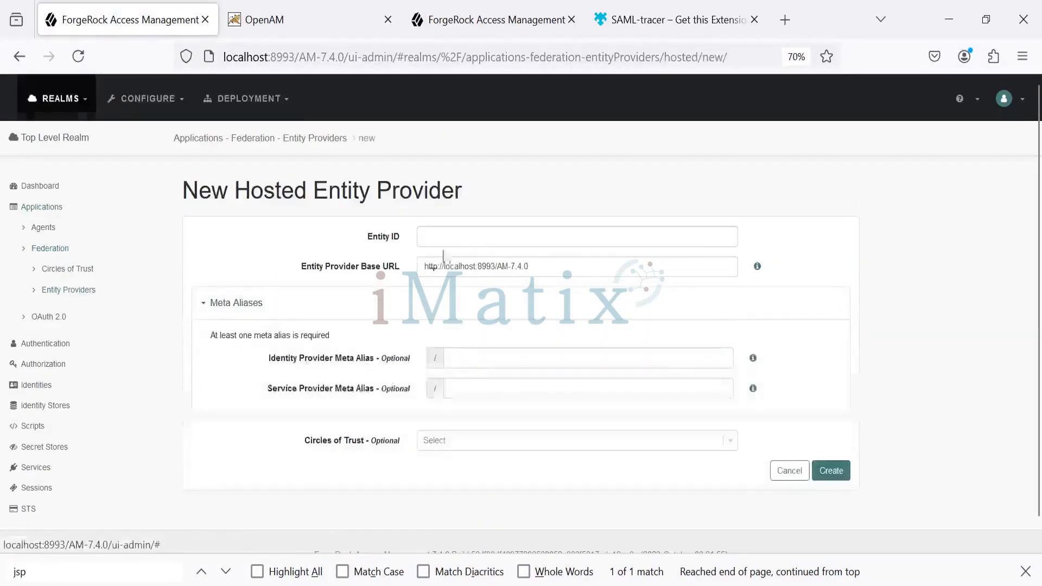
Create a hosted entity provider with the Entity ID test and the service provider meta alias test
{"action": "type", "text": "test"}
{"action": "left_click", "coordinate": [454, 441]}
{"action": "left_click", "coordinate": [466, 384]}
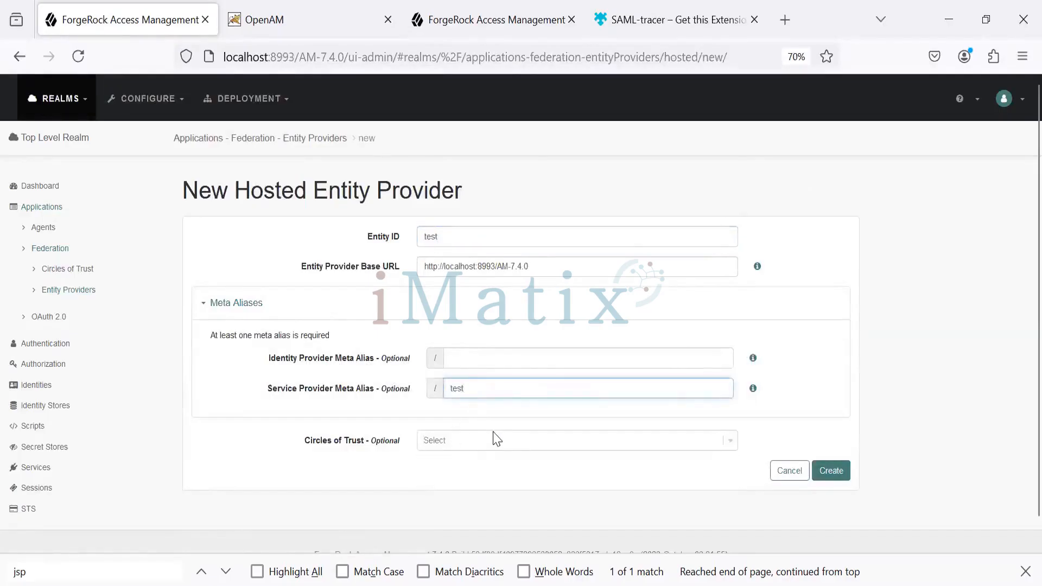
{"action": "left_click", "coordinate": [831, 471]}
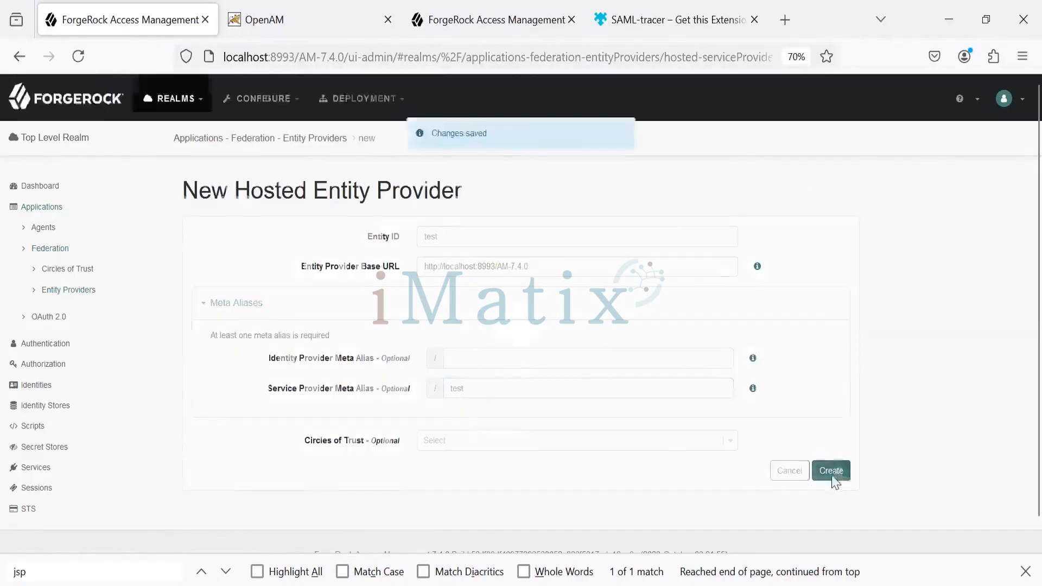
Review the Services settings of the test service provider, including its Assertion Consumer Service bindings and locations
{"action": "left_click", "coordinate": [413, 255]}
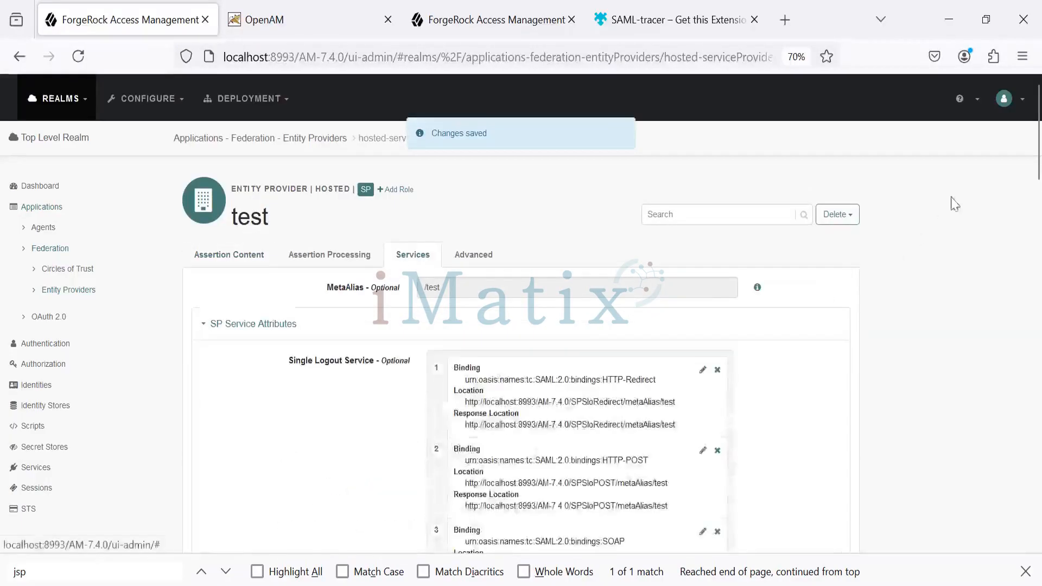
{"action": "left_click_drag", "start_coordinate": [1036, 171], "coordinate": [1036, 433]}
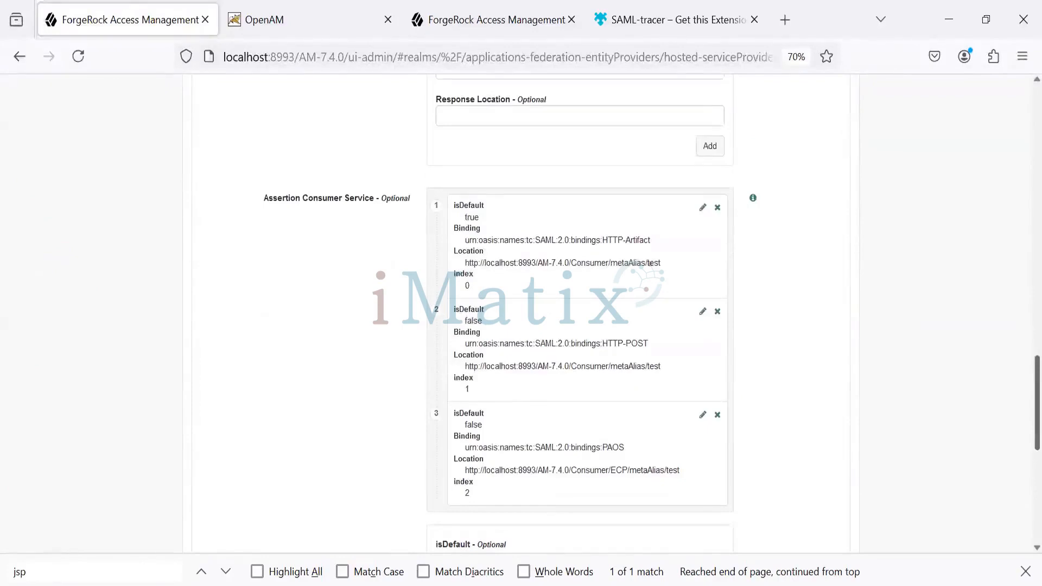
{"action": "scroll", "coordinate": [517, 314], "scroll_direction": "up", "scroll_amount": 20}
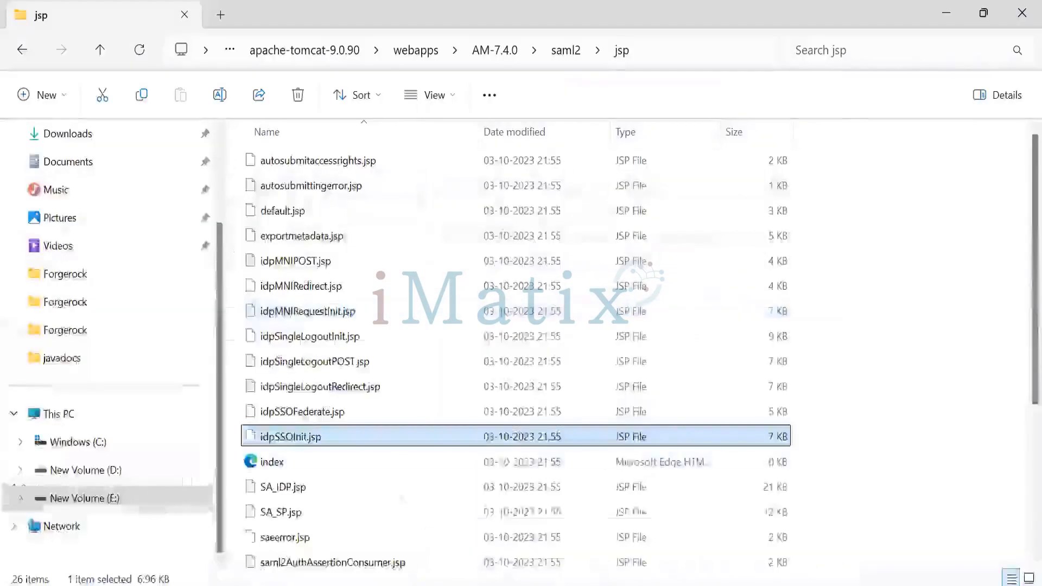
Look over the JSP files in the saml2/jsp folder in File Explorer and return to the Entity Providers list in Firefox
{"action": "key", "text": "alt+Tab"}
{"action": "left_click", "coordinate": [367, 558]}
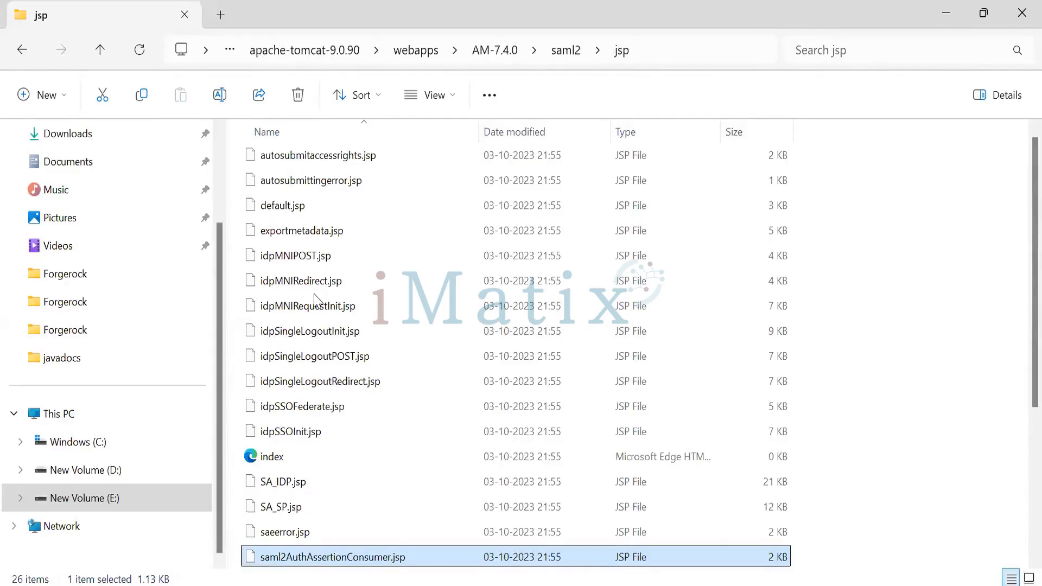
{"action": "scroll", "coordinate": [318, 299], "scroll_direction": "up", "scroll_amount": 1}
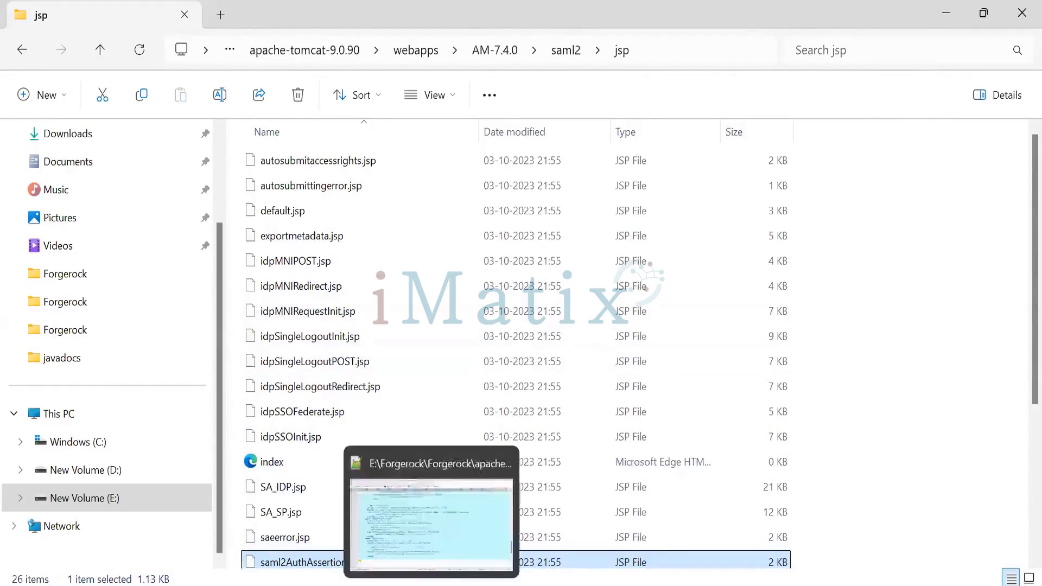
{"action": "mouse_move", "coordinate": [575, 585]}
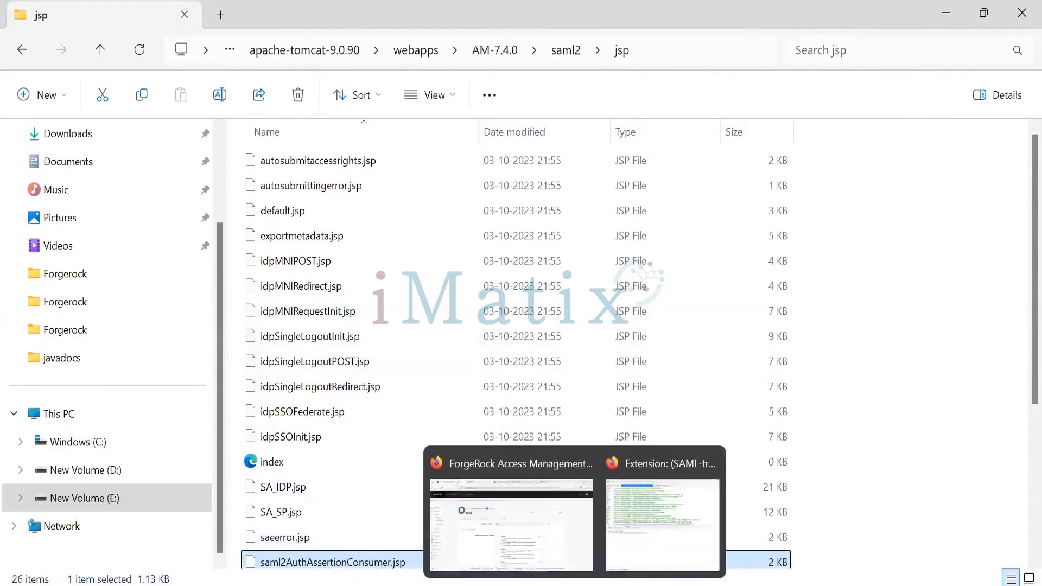
{"action": "left_click", "coordinate": [545, 567]}
{"action": "left_click", "coordinate": [81, 291]}
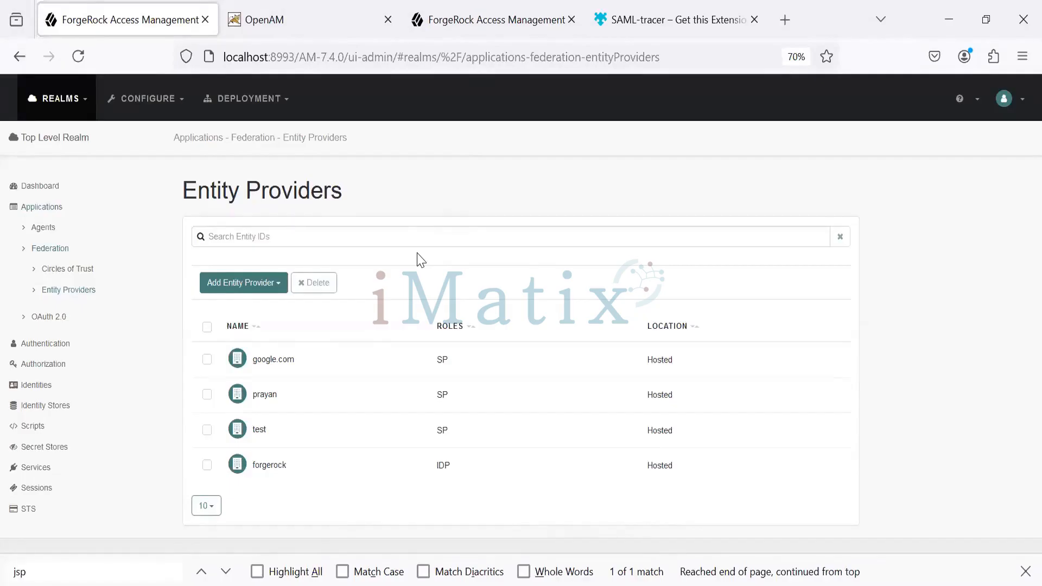
Switch to Notepad++ and compare the idpSSOInit.jsp and spSSOInit.jsp URLs in the new 3 file
{"action": "key", "text": "alt+Tab"}
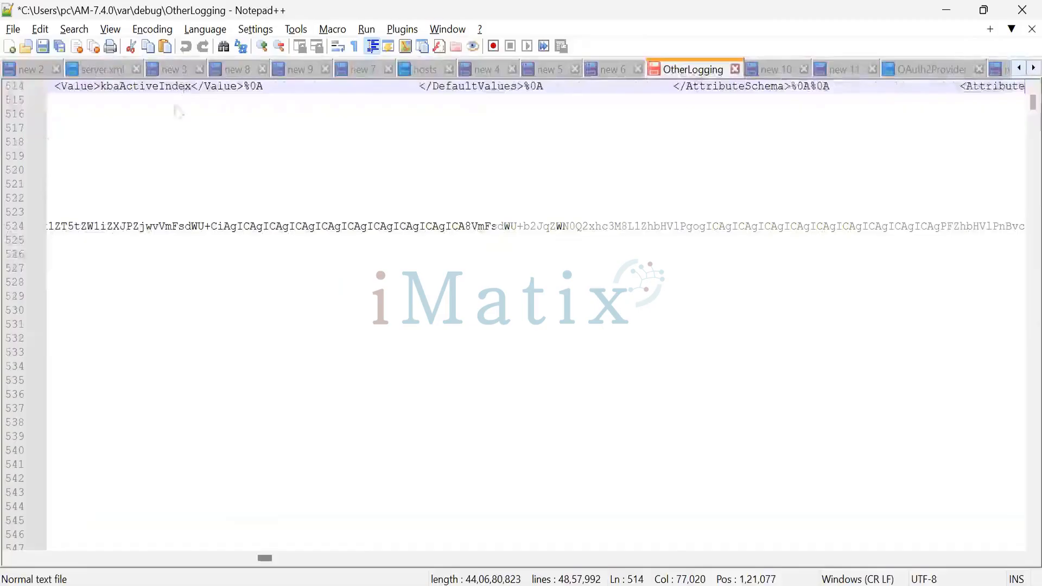
{"action": "left_click", "coordinate": [175, 70]}
{"action": "left_click", "coordinate": [678, 259]}
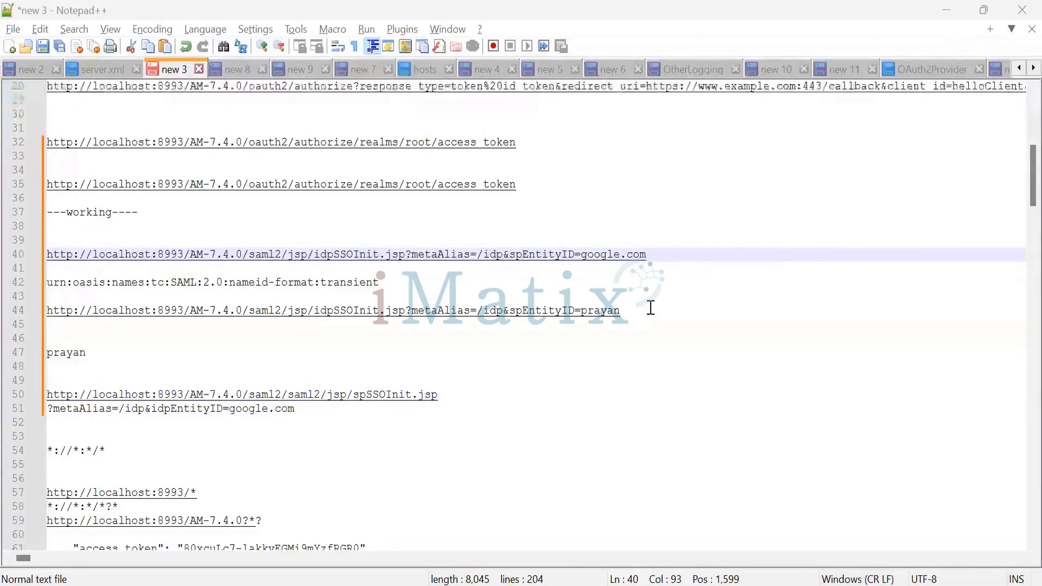
{"action": "left_click_drag", "start_coordinate": [657, 256], "coordinate": [164, 255]}
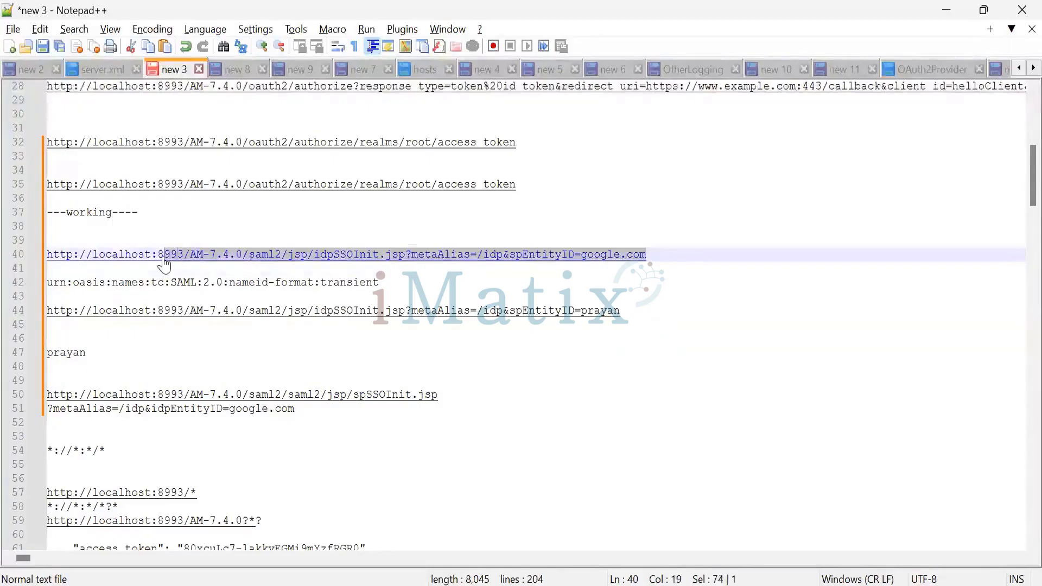
{"action": "double_click", "coordinate": [314, 410]}
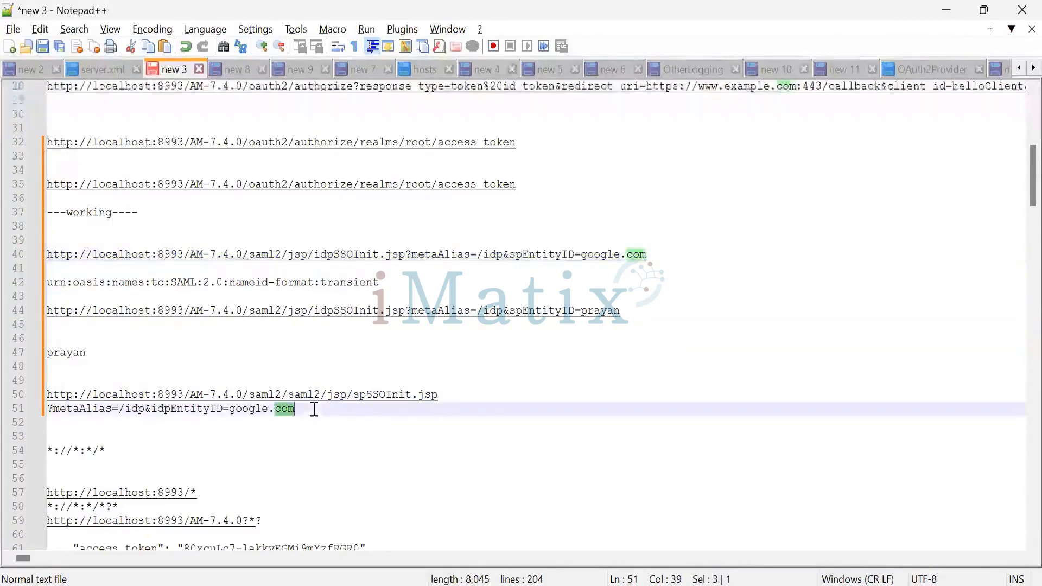
{"action": "left_click_drag", "start_coordinate": [451, 396], "coordinate": [283, 400]}
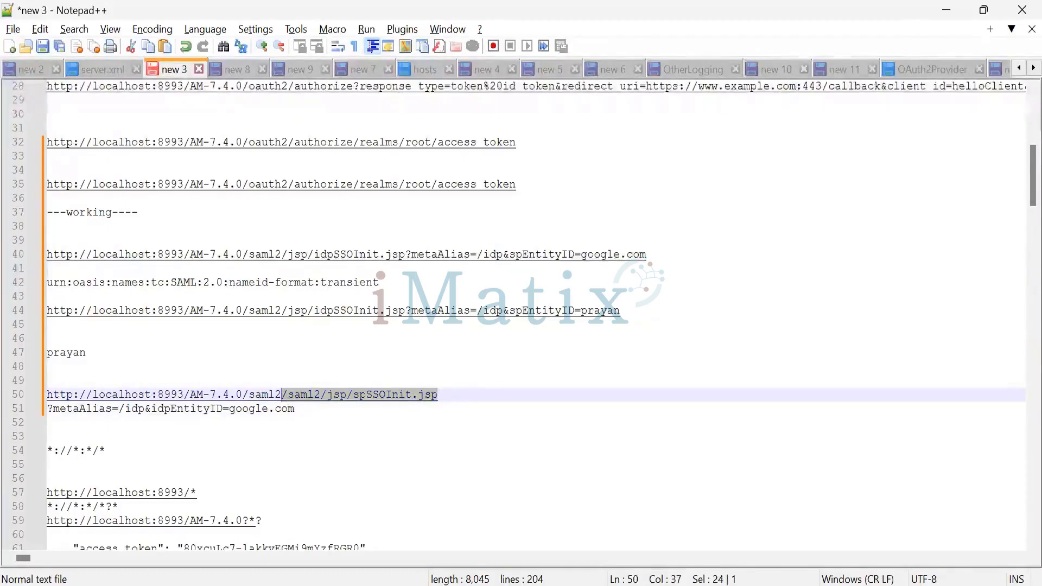
Switch to SAML-tracer, inspect a captured GET request and restore the window to a smaller size
{"action": "key", "text": "alt+Tab"}
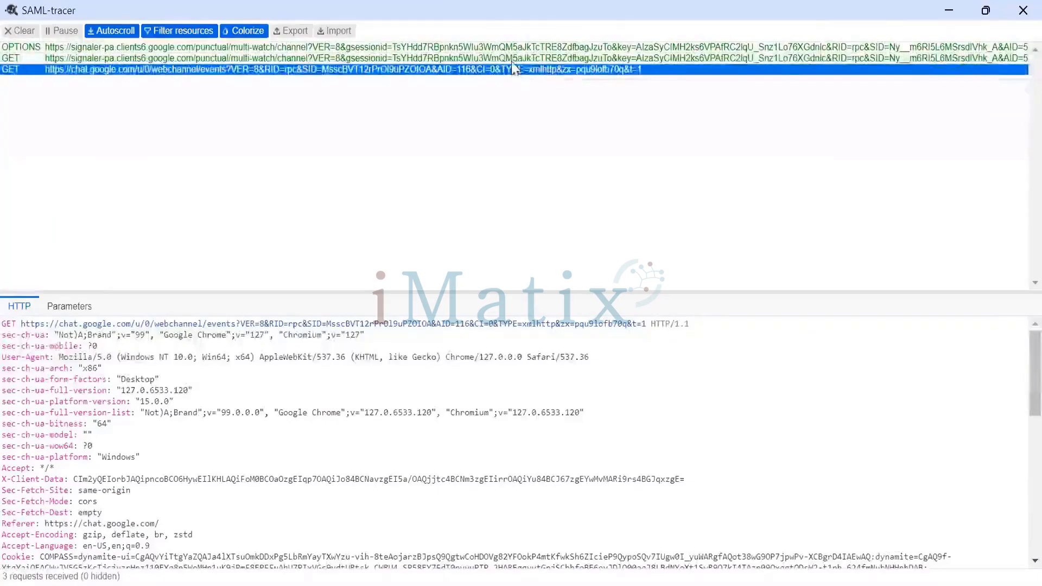
{"action": "left_click", "coordinate": [509, 57]}
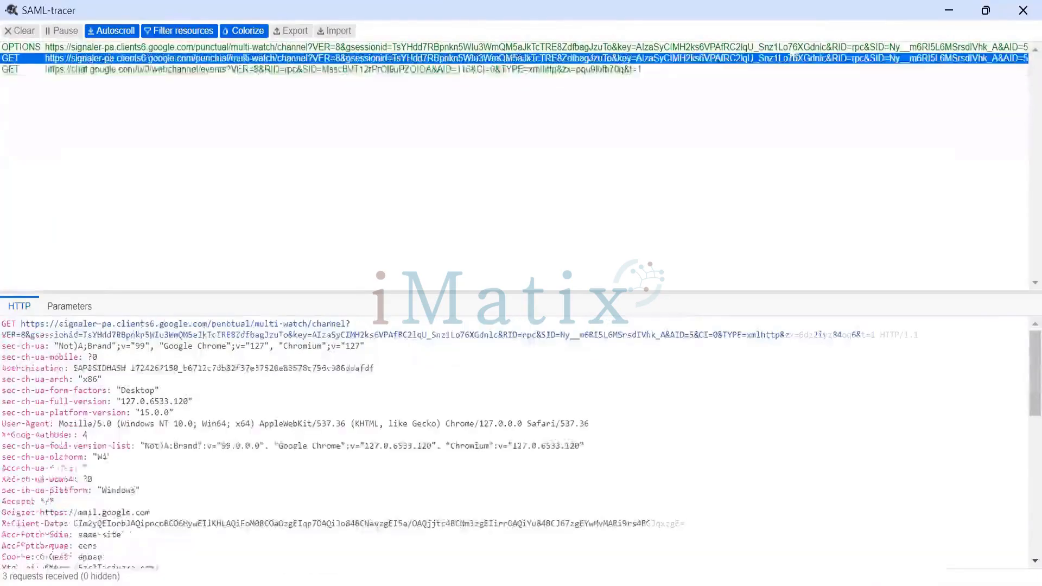
{"action": "left_click", "coordinate": [986, 11]}
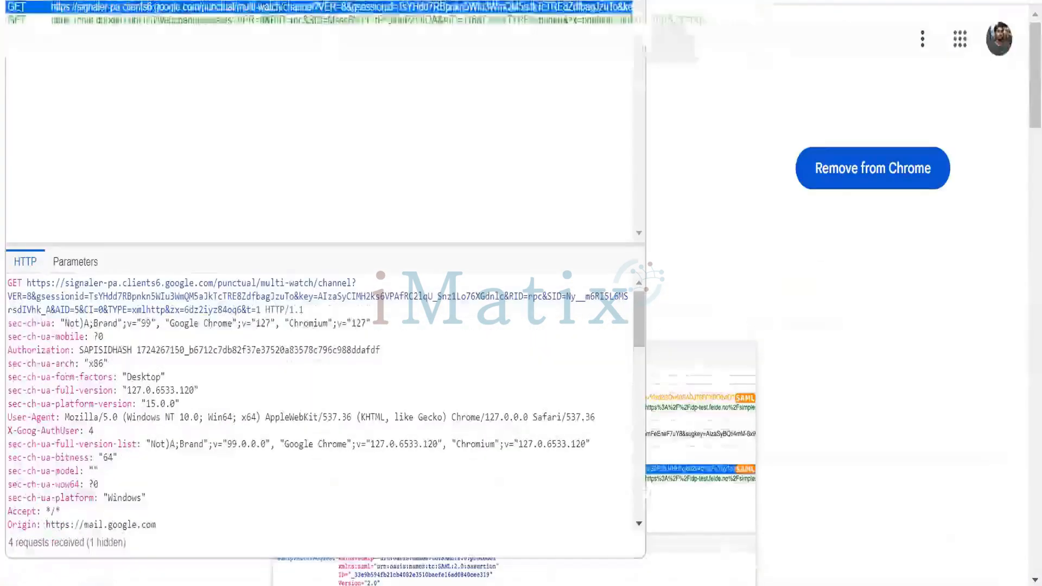
{"action": "left_click_drag", "start_coordinate": [434, 58], "coordinate": [687, 209]}
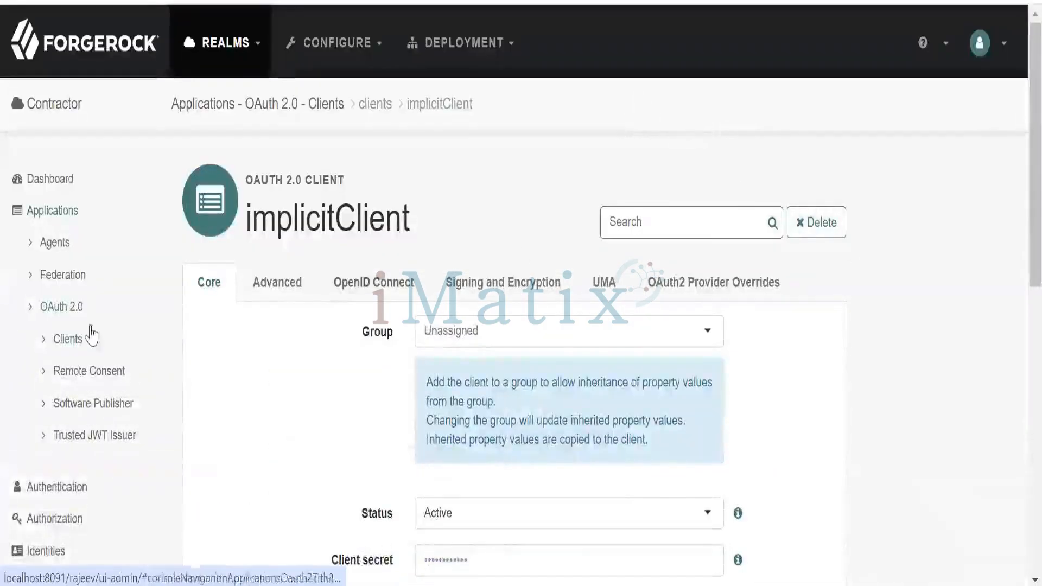
Create a circle of trust named AcmeCircle under Federation in the Contractor realm
{"action": "left_click", "coordinate": [31, 306]}
{"action": "left_click", "coordinate": [32, 276]}
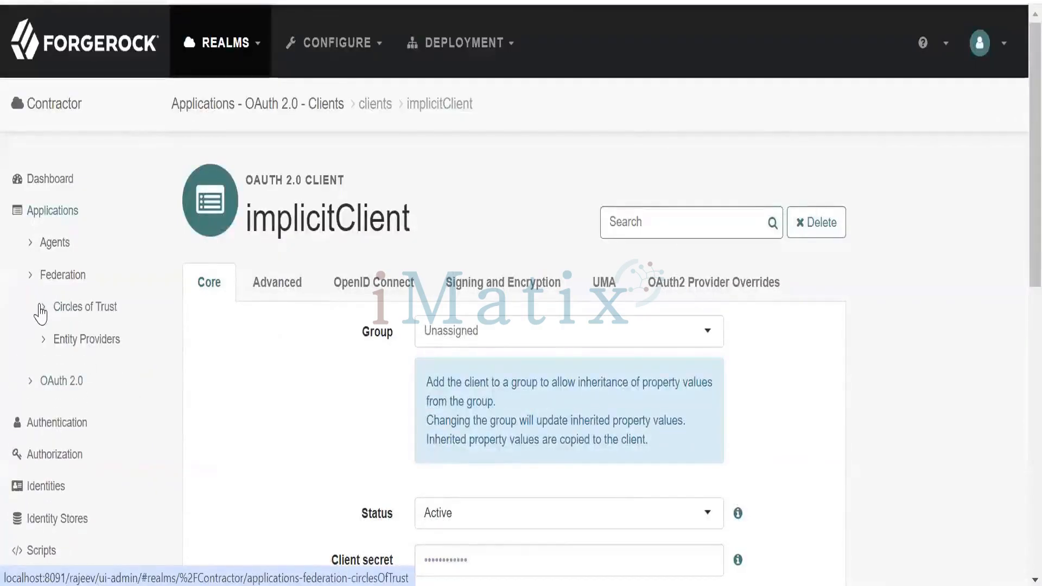
{"action": "left_click", "coordinate": [79, 316]}
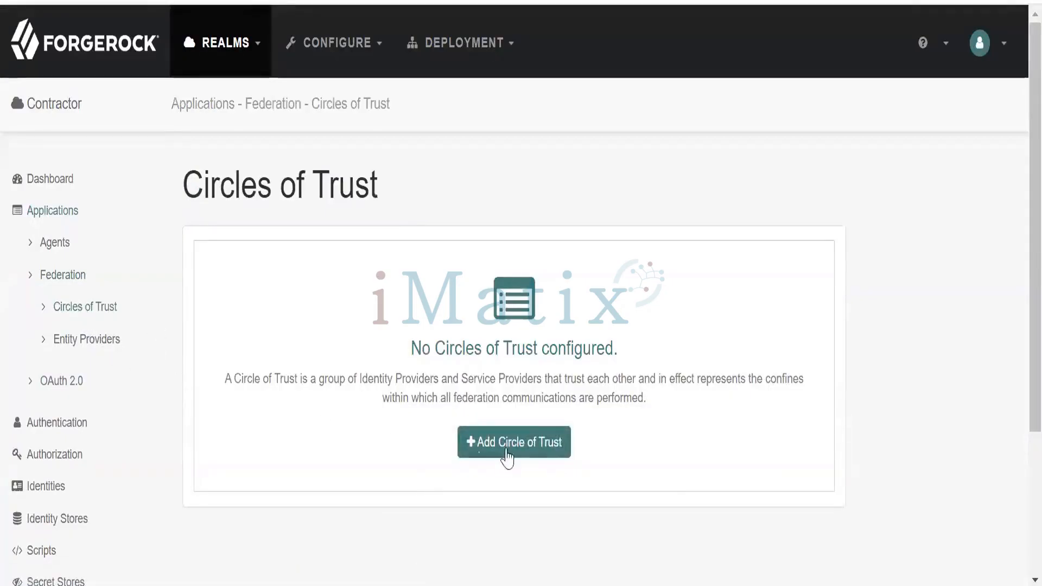
{"action": "left_click", "coordinate": [522, 451]}
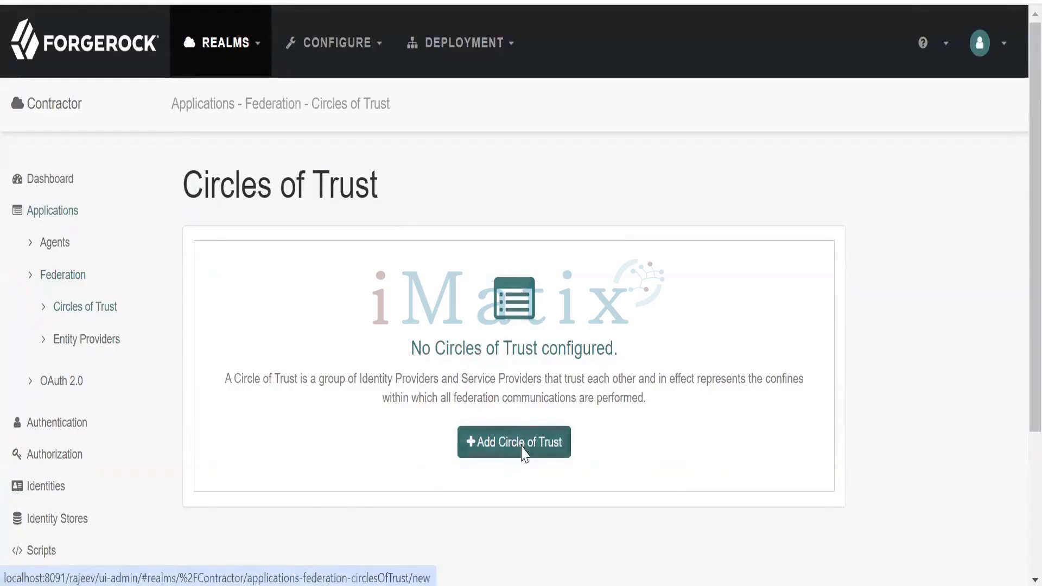
{"action": "left_click", "coordinate": [489, 256]}
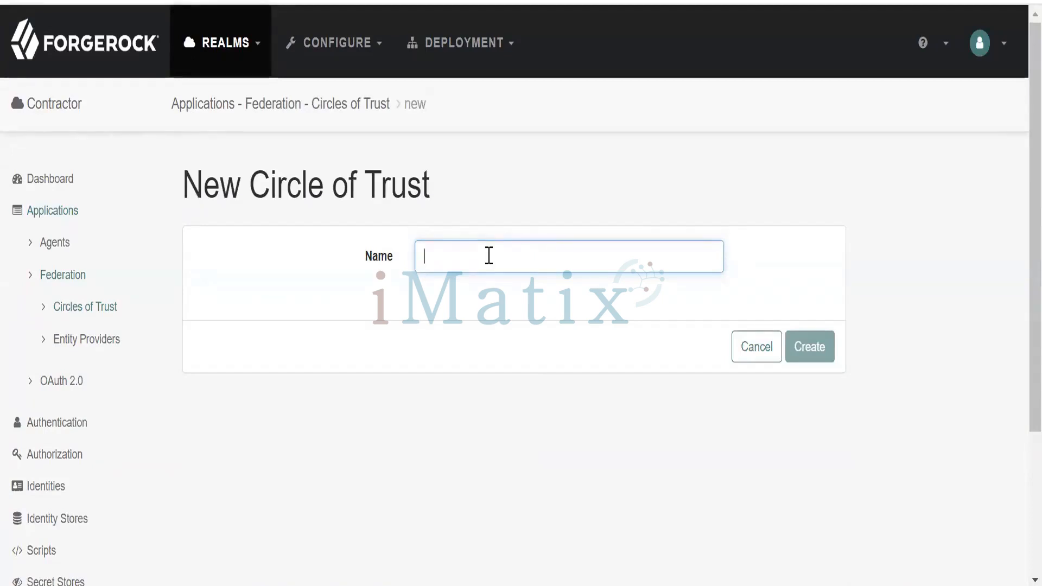
{"action": "type", "text": "Acme"}
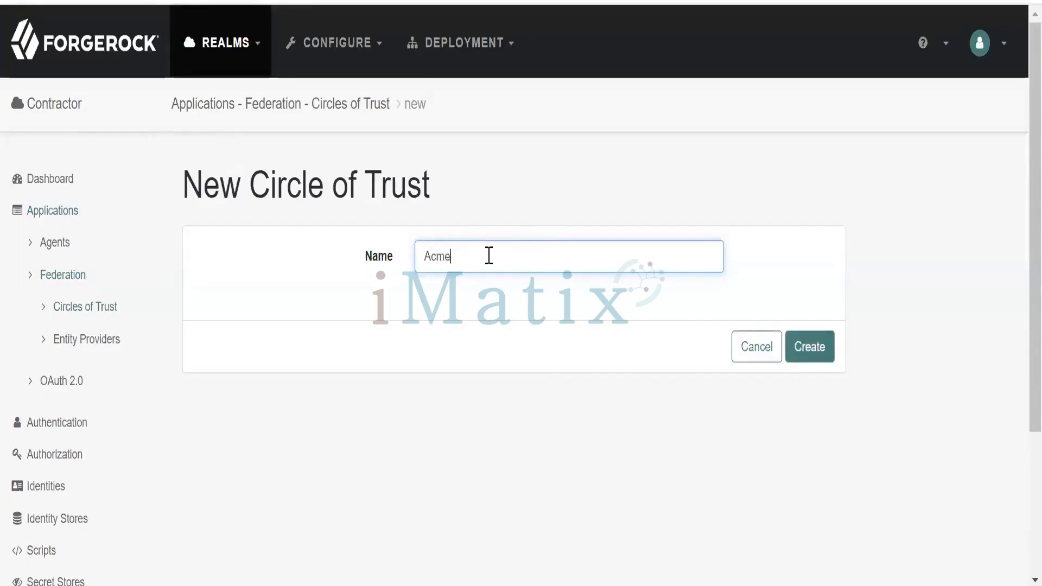
{"action": "type", "text": "Circle"}
{"action": "left_click", "coordinate": [563, 306]}
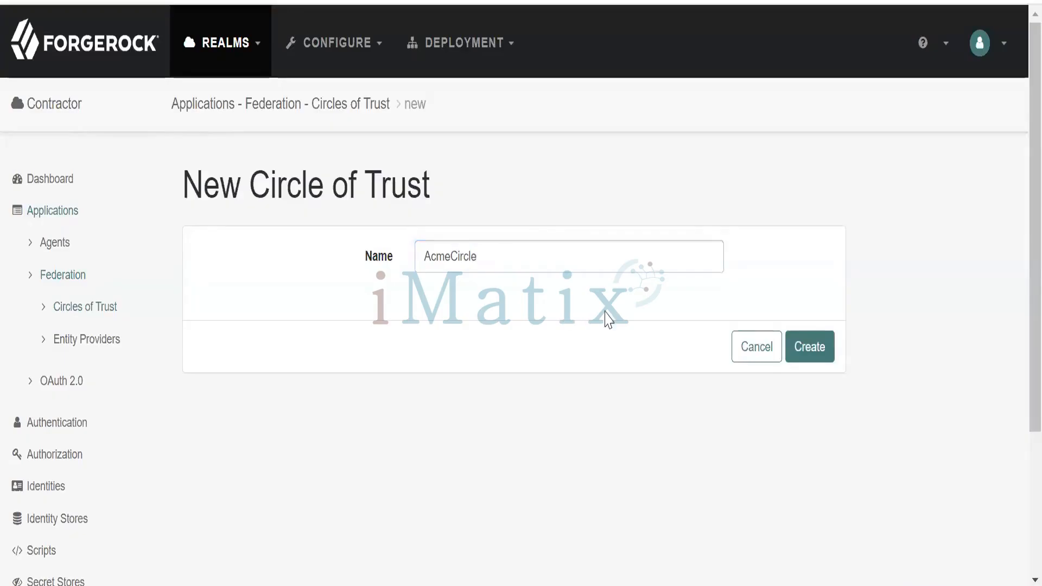
{"action": "left_click", "coordinate": [802, 354]}
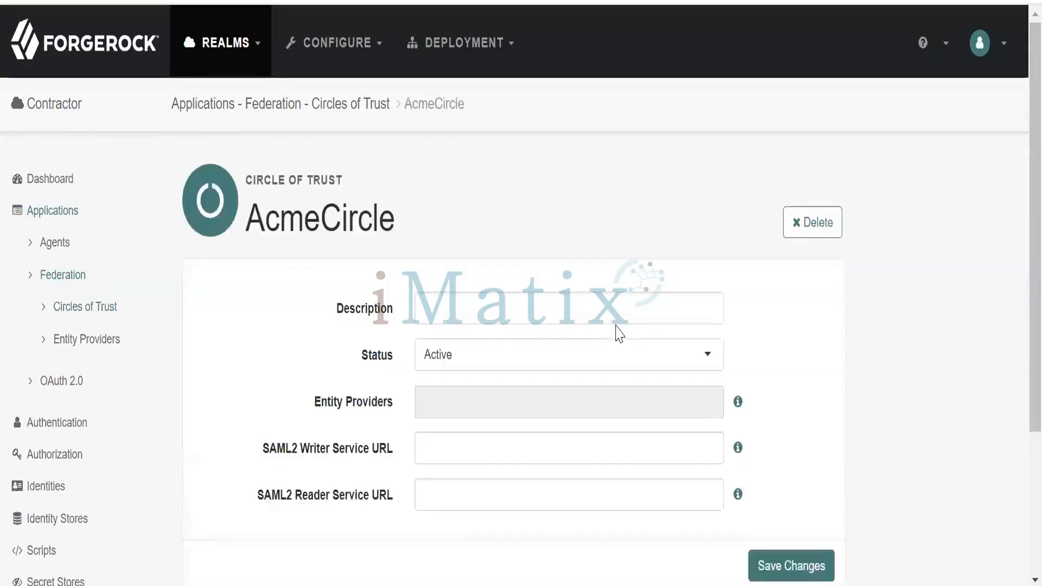
Review AcmeCircle's description, status, entity providers and SAML2 writer and reader service URL fields
{"action": "scroll", "coordinate": [614, 310], "scroll_direction": "down", "scroll_amount": 2}
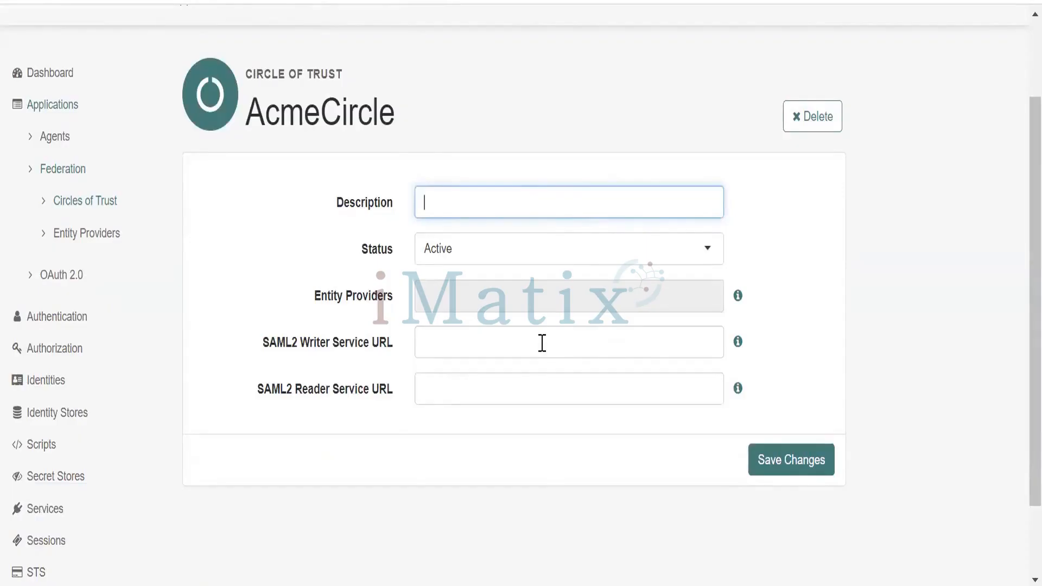
{"action": "left_click", "coordinate": [564, 336]}
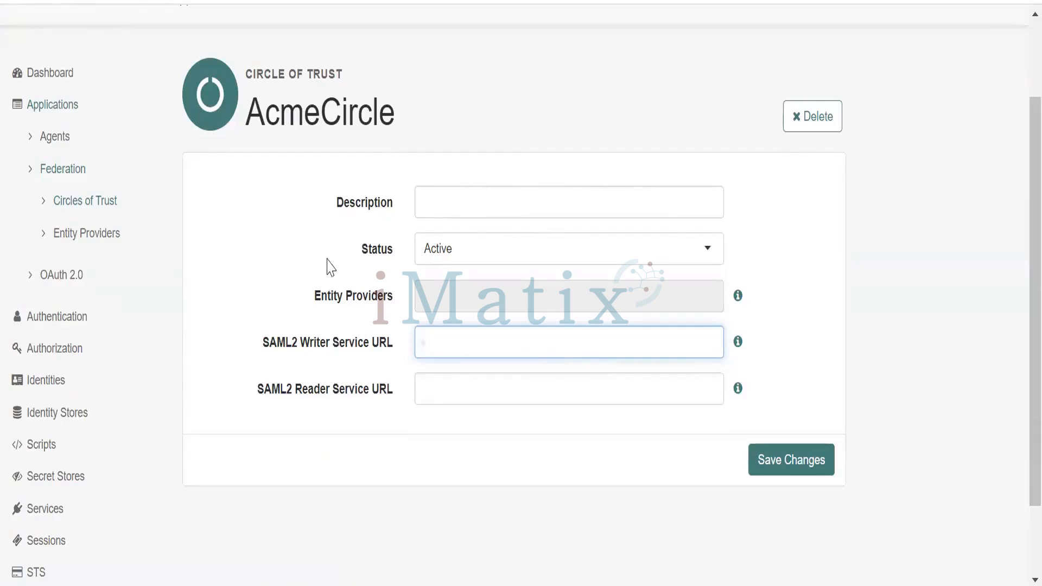
{"action": "left_click", "coordinate": [496, 199]}
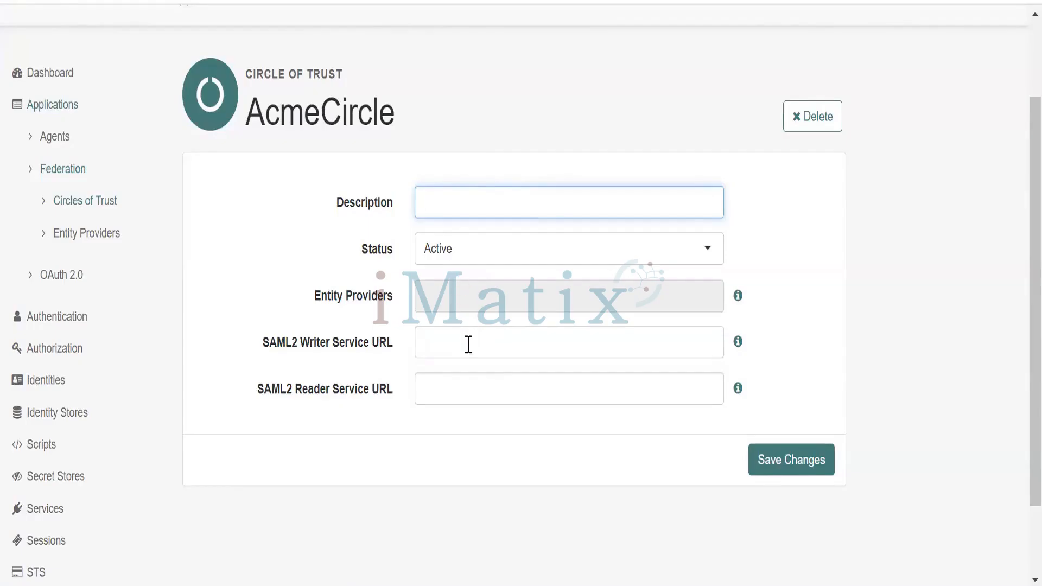
{"action": "left_click", "coordinate": [469, 390]}
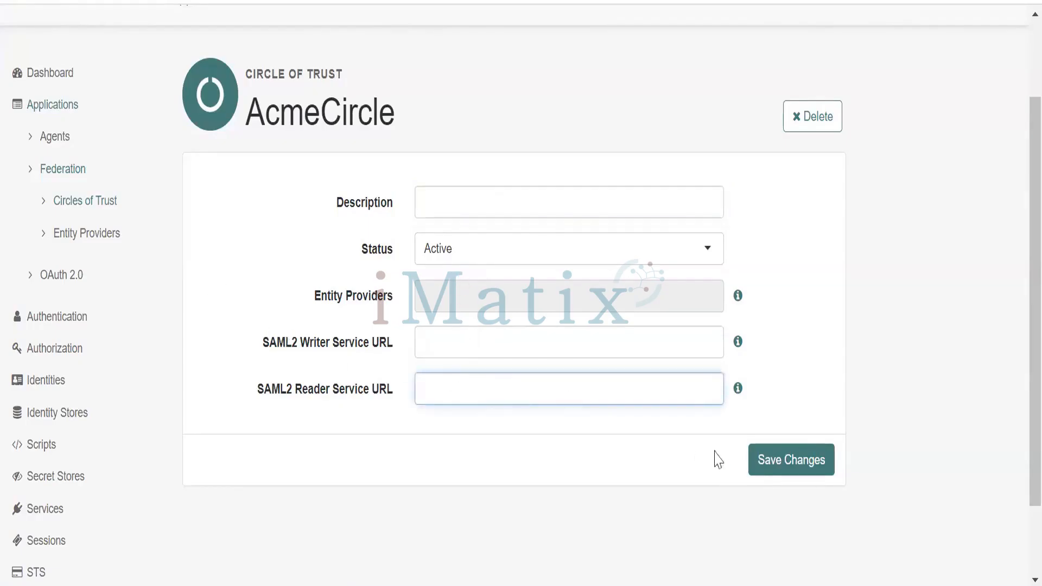
Start a new hosted entity provider under Federation and enter slesforce.com as its Entity ID
{"action": "left_click", "coordinate": [94, 238]}
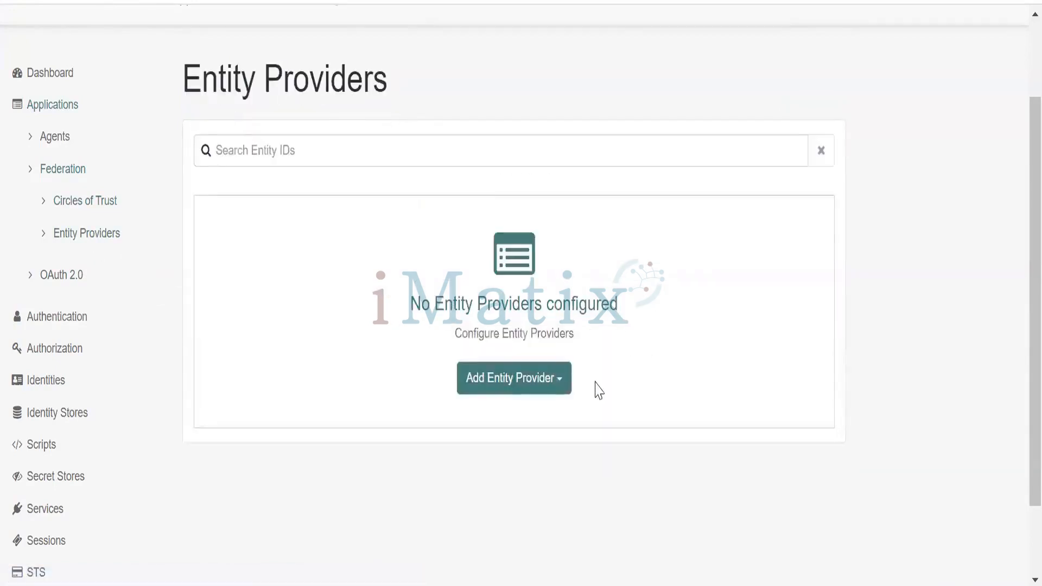
{"action": "left_click", "coordinate": [561, 389]}
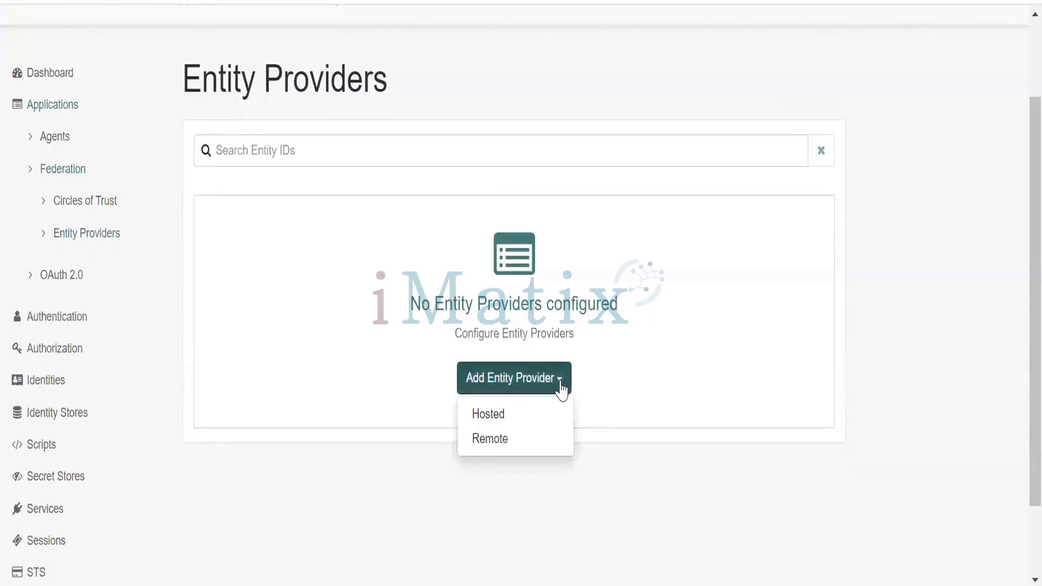
{"action": "left_click", "coordinate": [548, 423]}
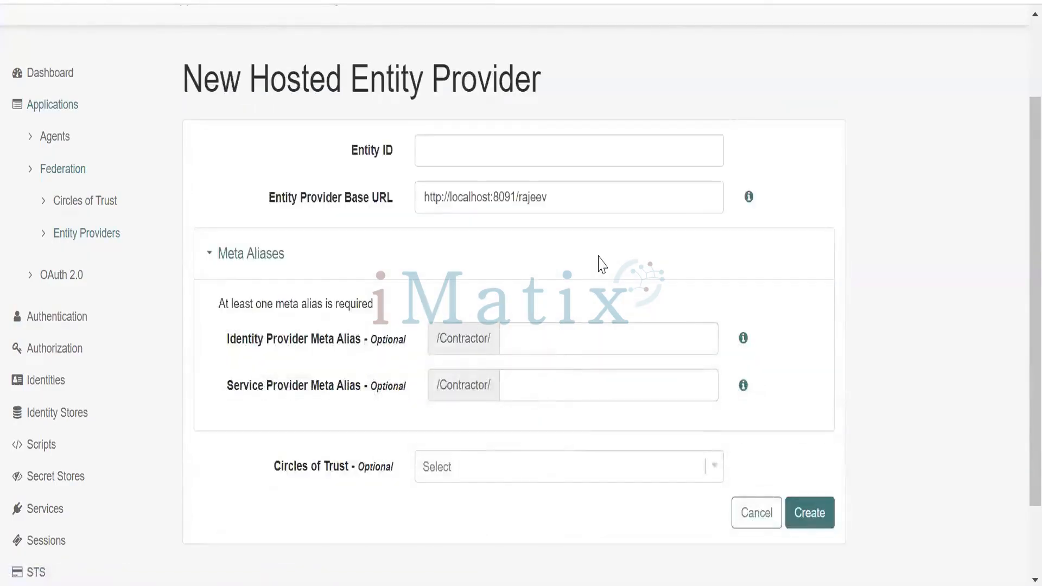
{"action": "left_click", "coordinate": [574, 152]}
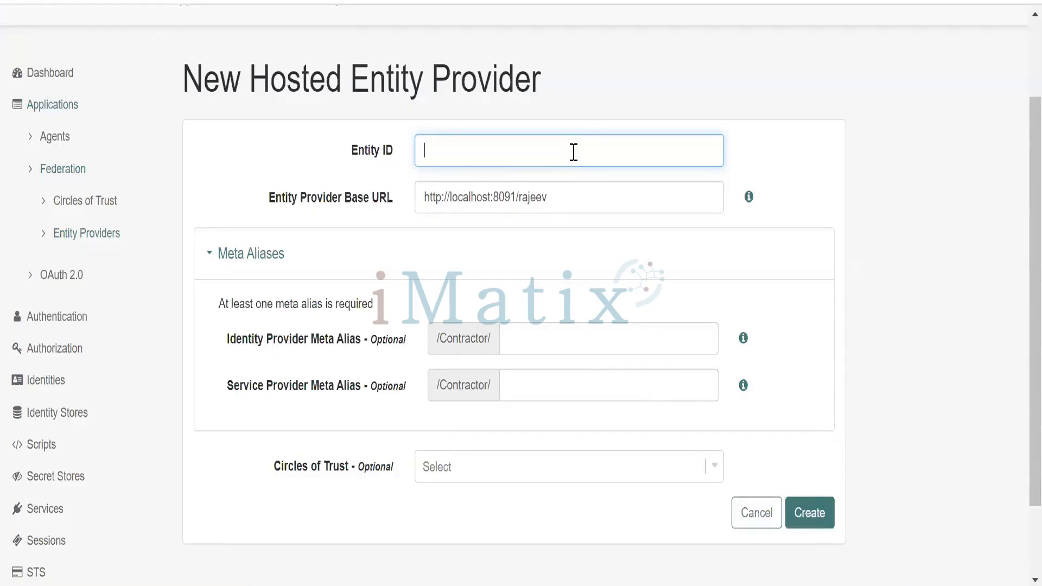
{"action": "type", "text": "slesforce.com"}
{"action": "left_click", "coordinate": [772, 166]}
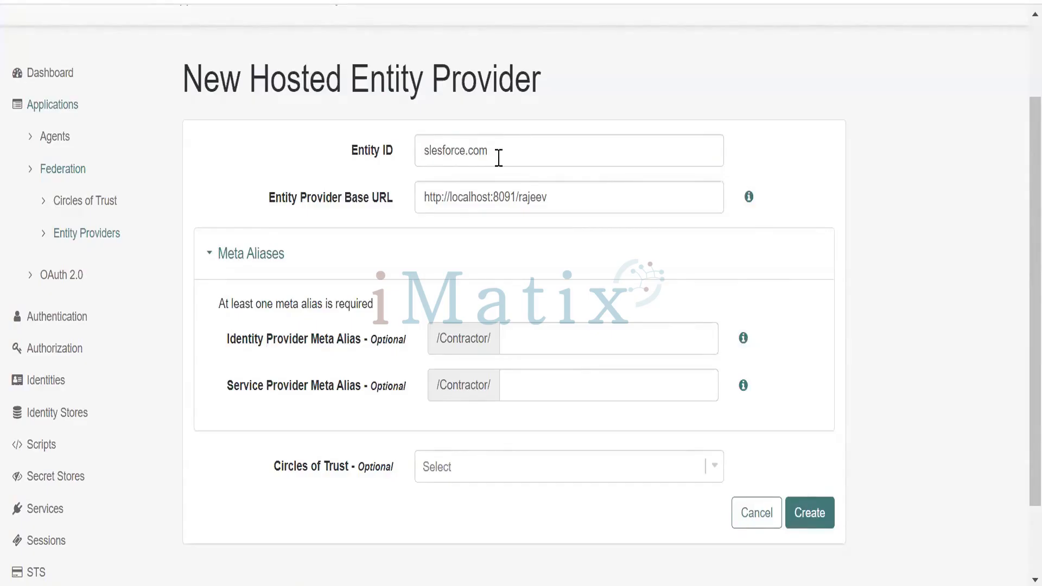
{"action": "left_click_drag", "start_coordinate": [498, 153], "coordinate": [406, 157]}
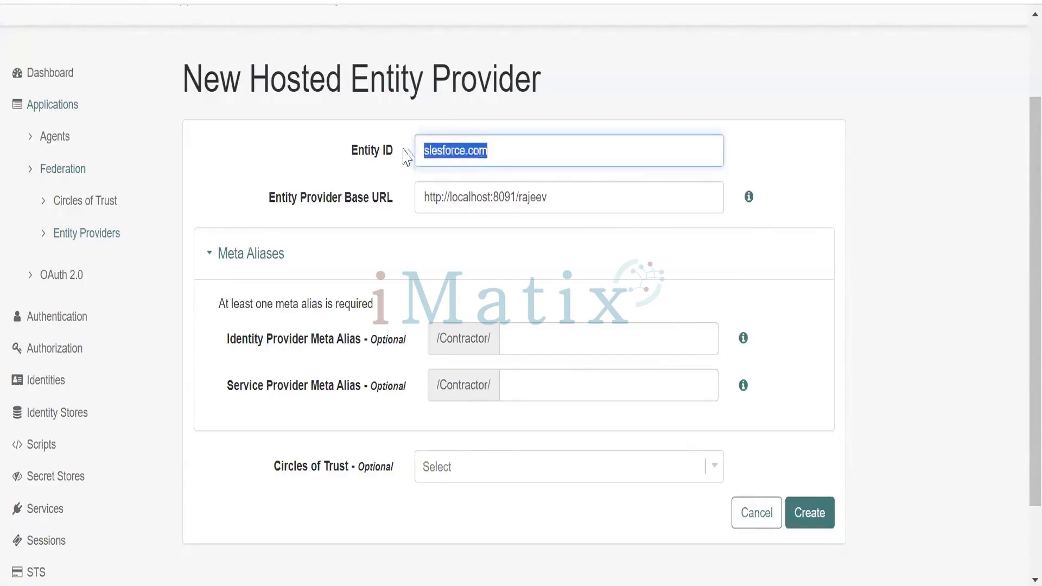
{"action": "left_click", "coordinate": [759, 152]}
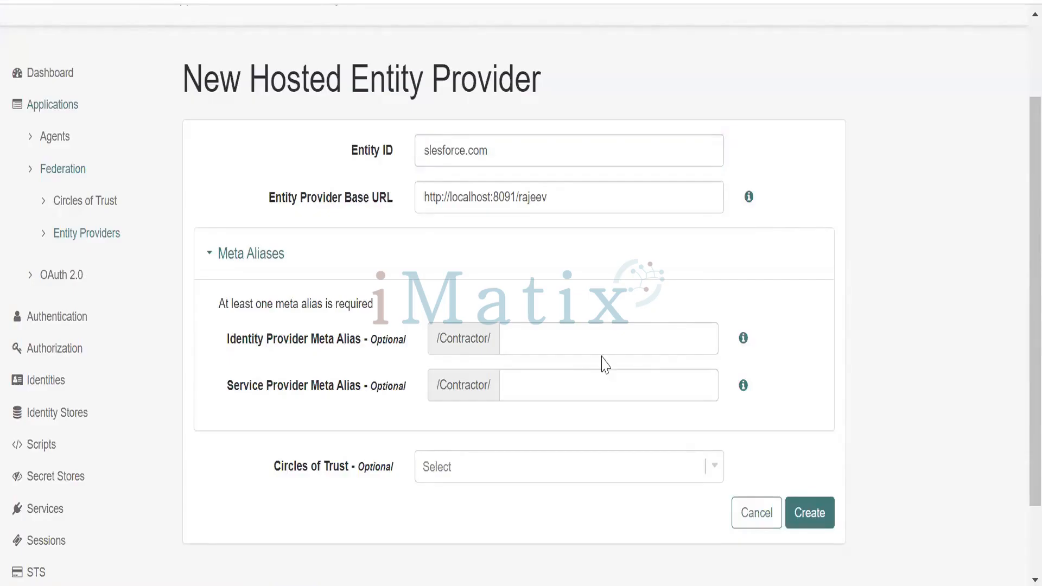
Set the Service Provider Meta Alias to /salesforce, leaving the Identity Provider Meta Alias blank
{"action": "left_click", "coordinate": [593, 339]}
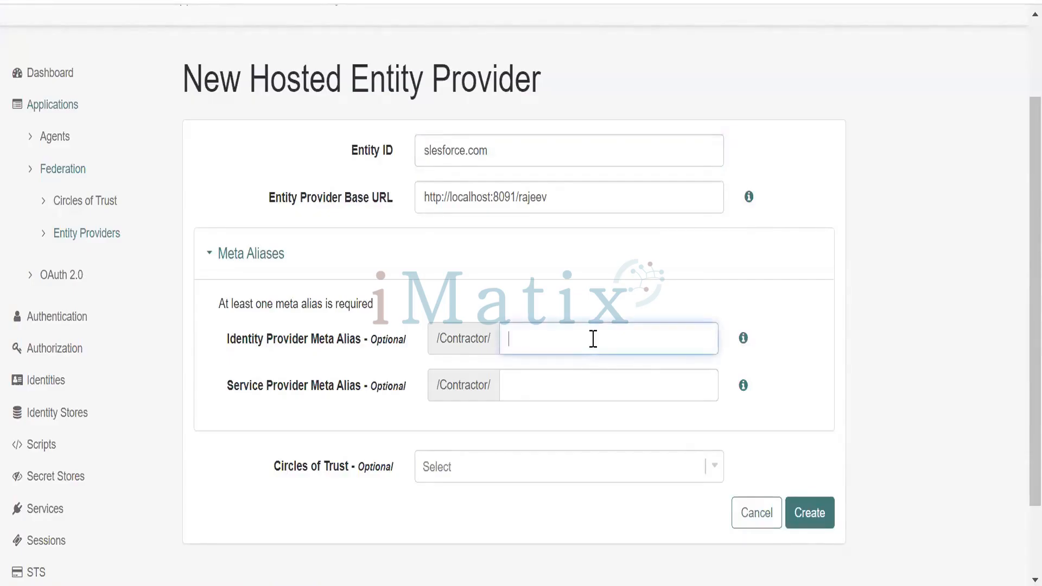
{"action": "left_click", "coordinate": [590, 384]}
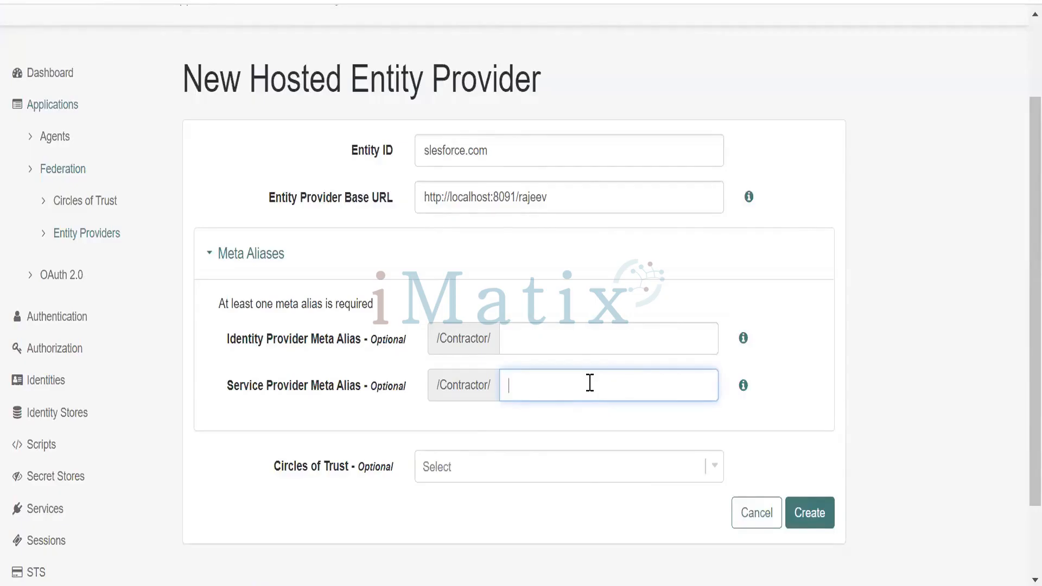
{"action": "type", "text": "/slesforce"}
{"action": "left_click", "coordinate": [516, 385]}
{"action": "type", "text": "a"}
{"action": "left_click", "coordinate": [801, 420]}
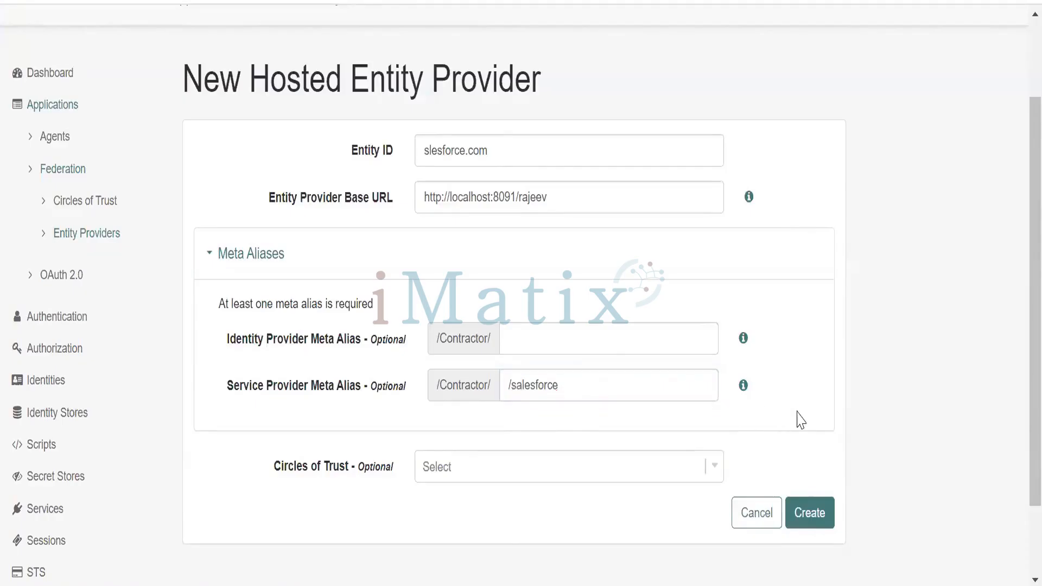
Assign the hosted entity provider to the AcmeCircle circle of trust and create it
{"action": "left_click", "coordinate": [714, 468]}
{"action": "left_click", "coordinate": [615, 506]}
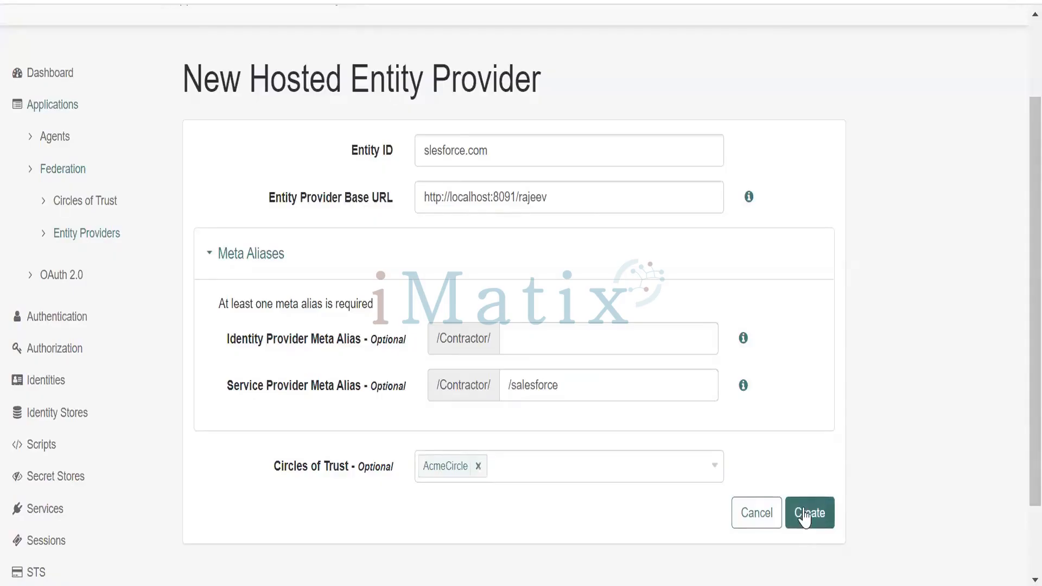
{"action": "left_click", "coordinate": [496, 152]}
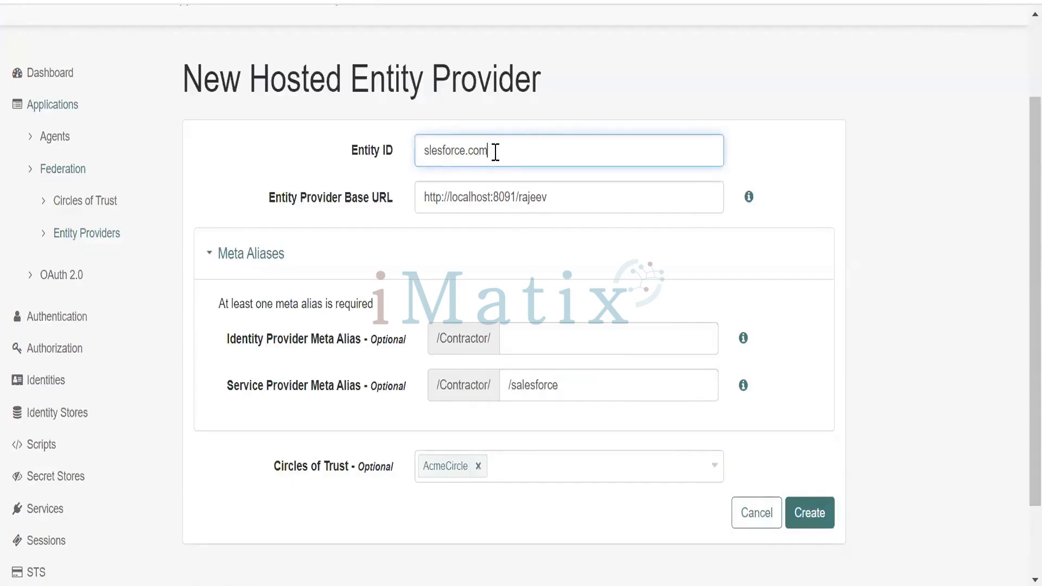
{"action": "left_click", "coordinate": [772, 171]}
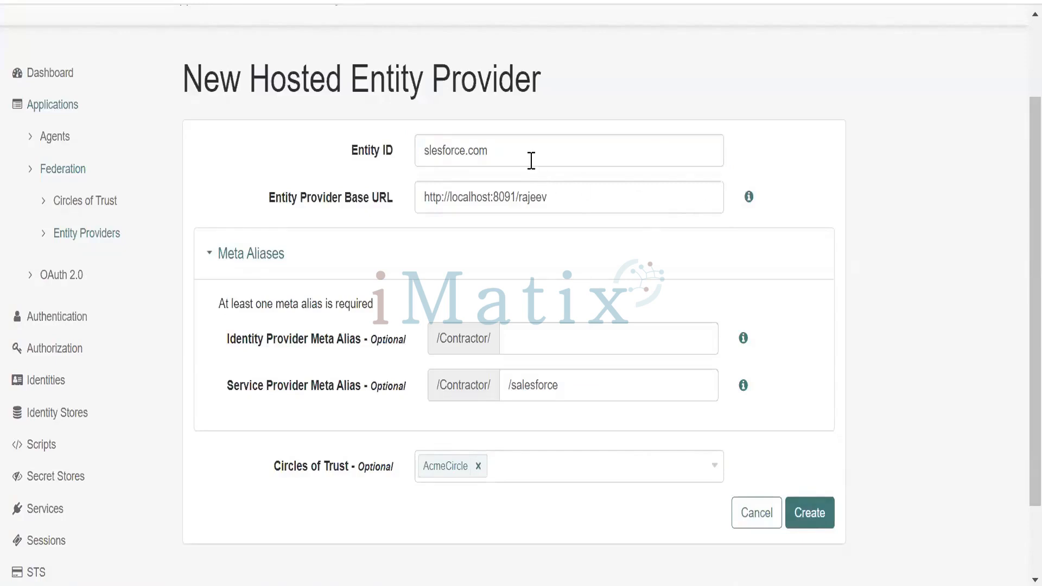
{"action": "scroll", "coordinate": [531, 160], "scroll_direction": "down", "scroll_amount": 3}
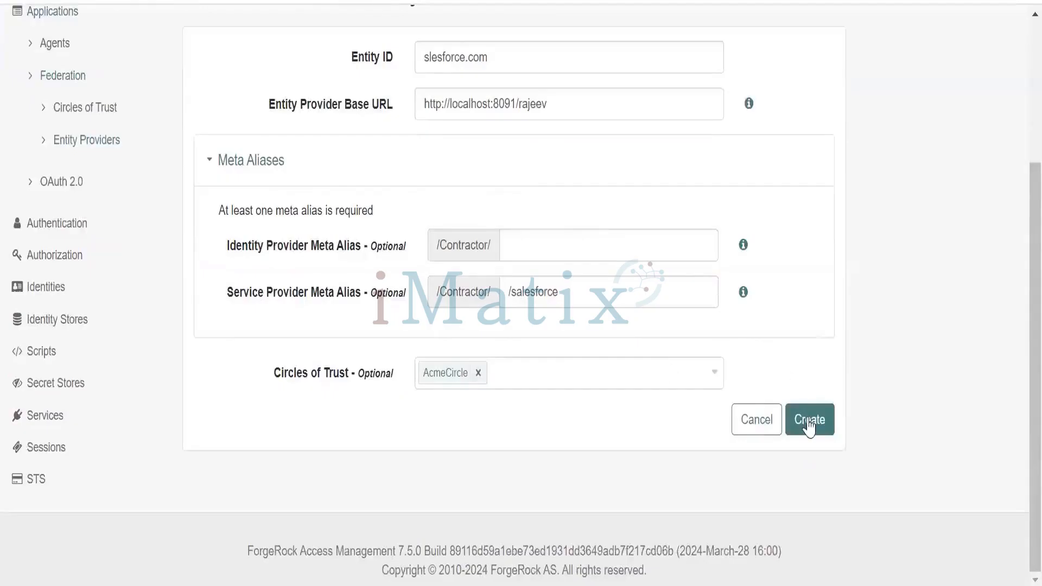
{"action": "left_click", "coordinate": [809, 425]}
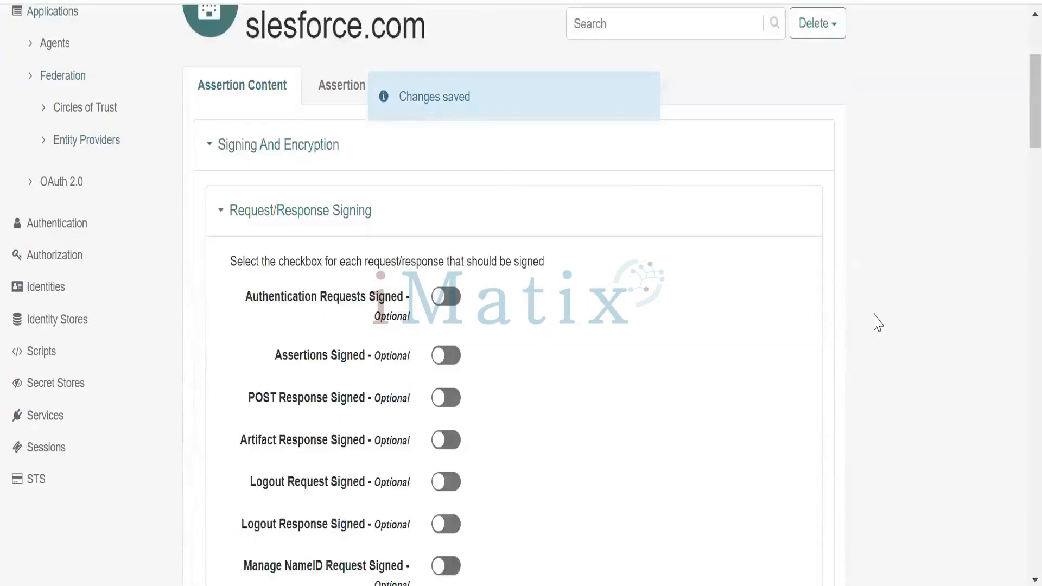
Examine the provider's request/response signing, encryption, secret label and algorithm, and NameID format settings
{"action": "scroll", "coordinate": [875, 323], "scroll_direction": "down", "scroll_amount": 2}
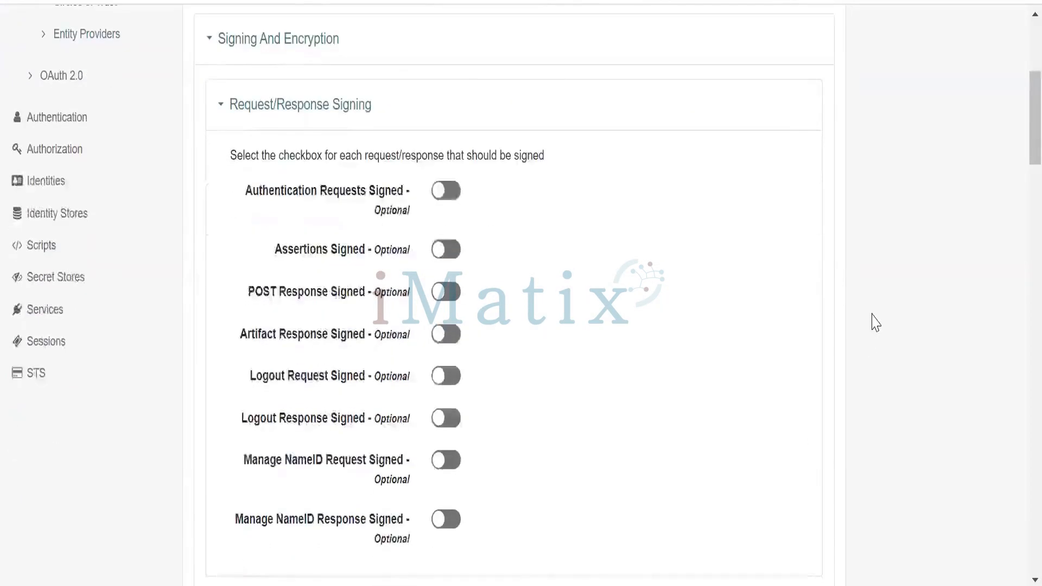
{"action": "scroll", "coordinate": [876, 323], "scroll_direction": "down", "scroll_amount": 2}
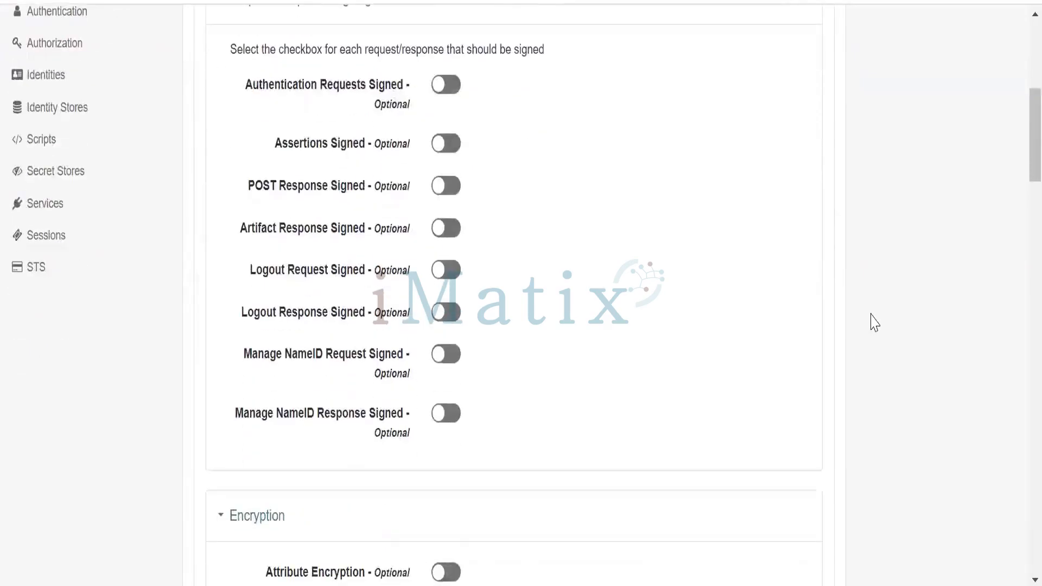
{"action": "scroll", "coordinate": [876, 323], "scroll_direction": "down", "scroll_amount": 2}
{"action": "scroll", "coordinate": [874, 323], "scroll_direction": "down", "scroll_amount": 2}
{"action": "scroll", "coordinate": [873, 322], "scroll_direction": "down", "scroll_amount": 2}
{"action": "scroll", "coordinate": [873, 322], "scroll_direction": "down", "scroll_amount": 2}
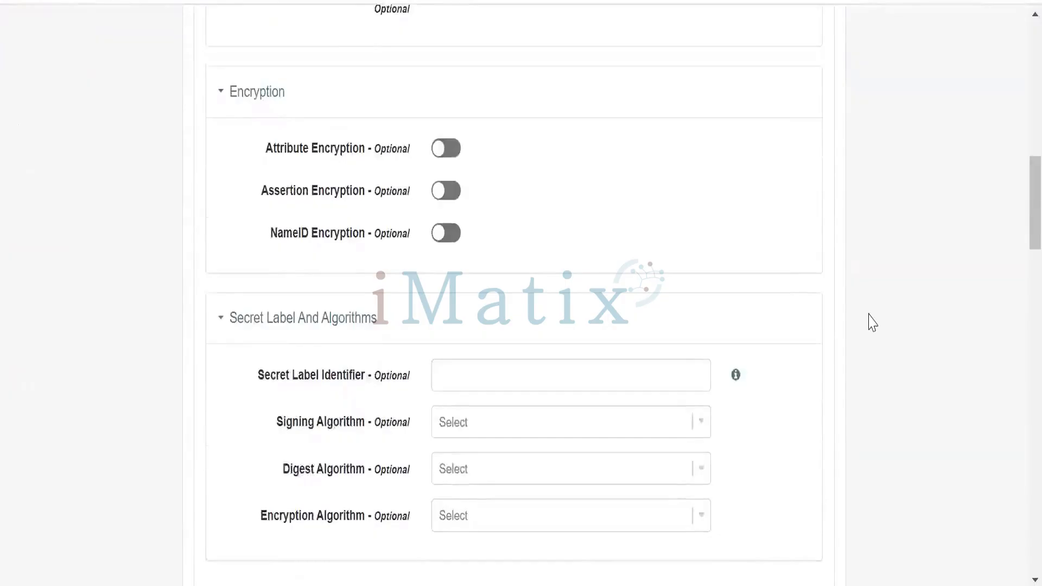
{"action": "scroll", "coordinate": [872, 323], "scroll_direction": "down", "scroll_amount": 8}
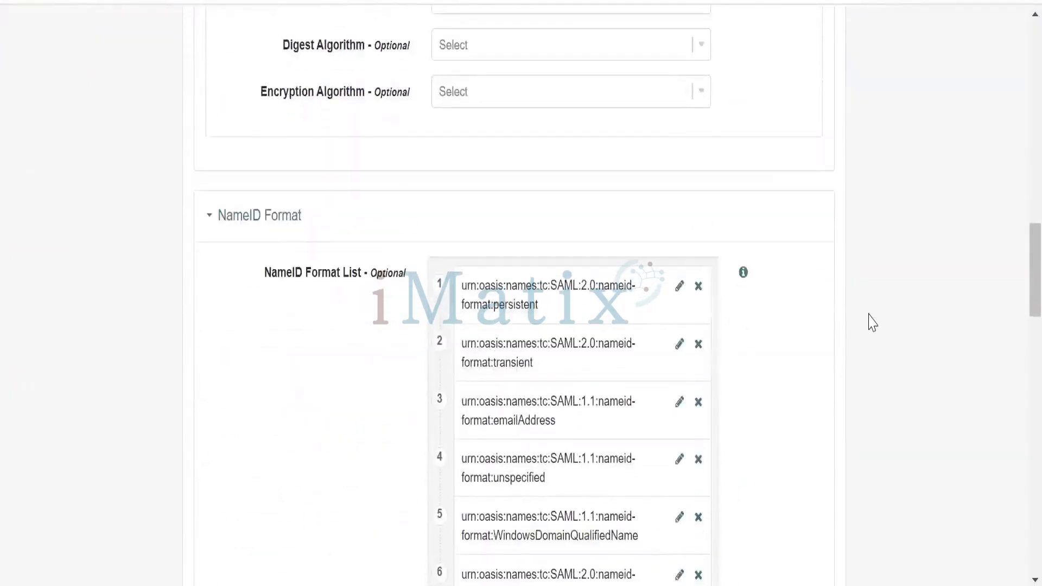
{"action": "scroll", "coordinate": [873, 322], "scroll_direction": "down", "scroll_amount": 2}
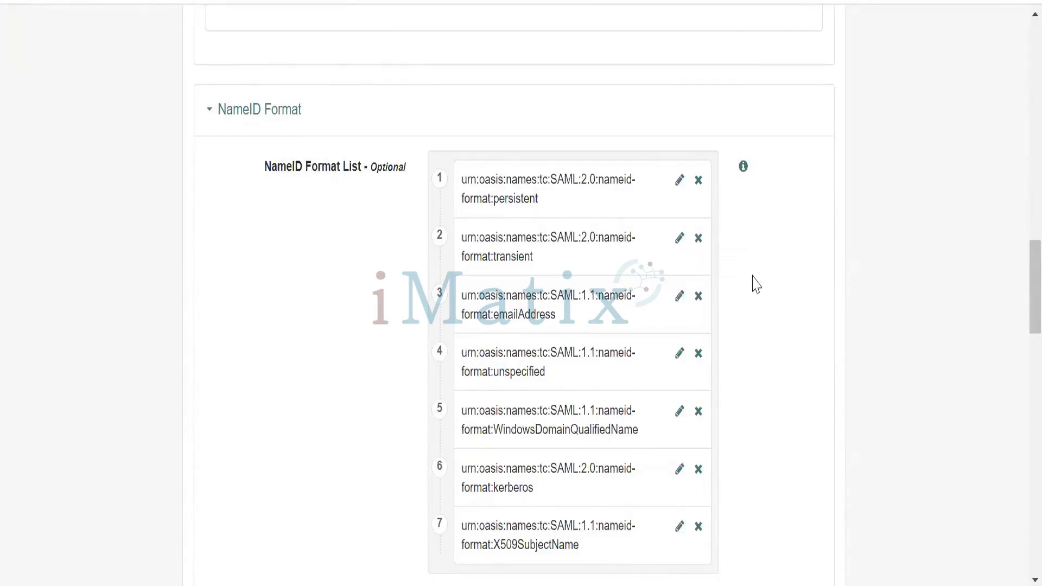
Remove every NameID format except SAML:2.0 transient from the NameID Format List and save the changes
{"action": "left_click", "coordinate": [699, 297]}
{"action": "left_click", "coordinate": [699, 299]}
{"action": "left_click", "coordinate": [699, 299]}
{"action": "left_click", "coordinate": [700, 298]}
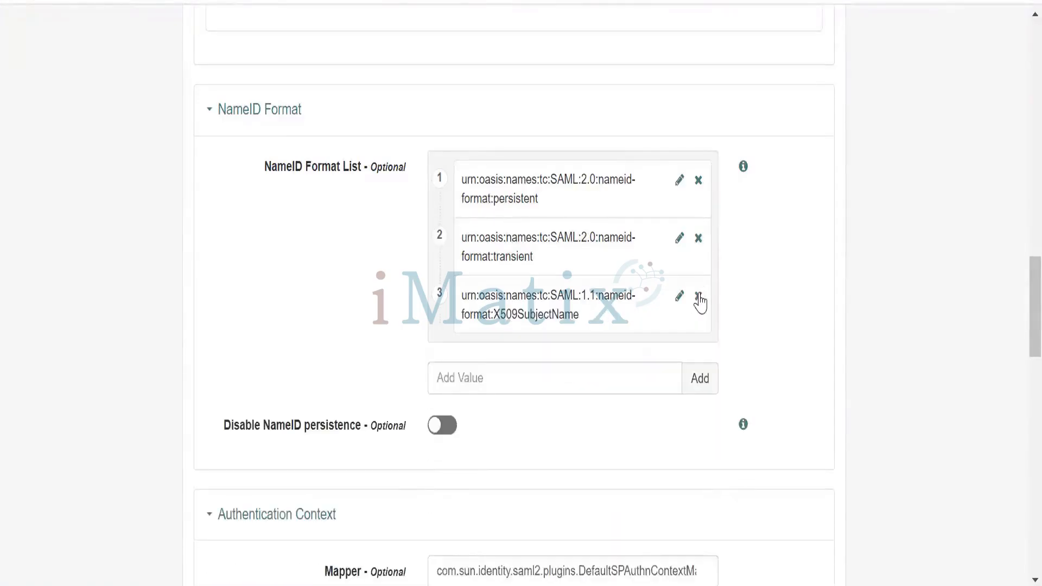
{"action": "left_click", "coordinate": [700, 299]}
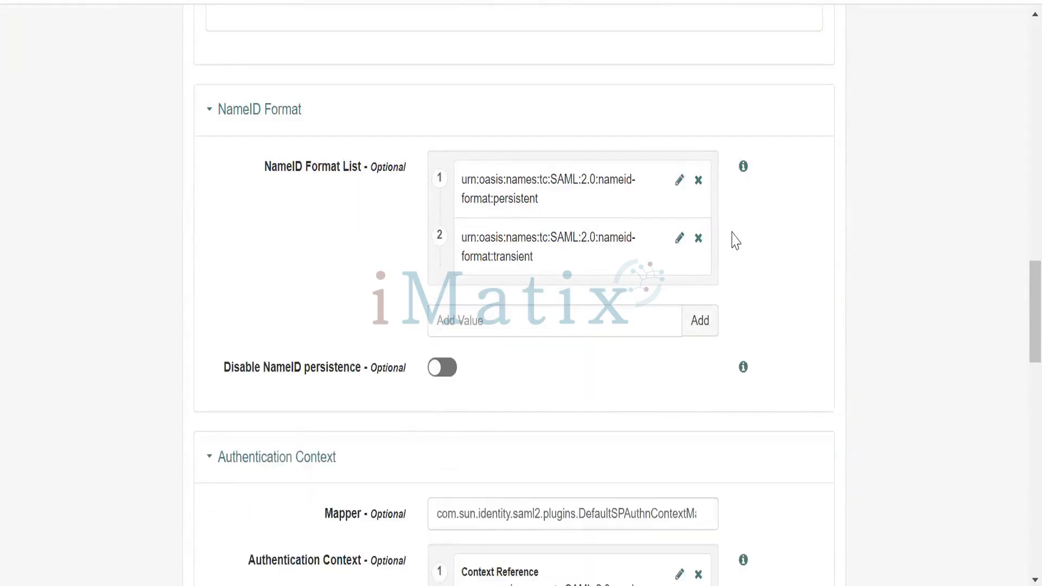
{"action": "left_click", "coordinate": [699, 181]}
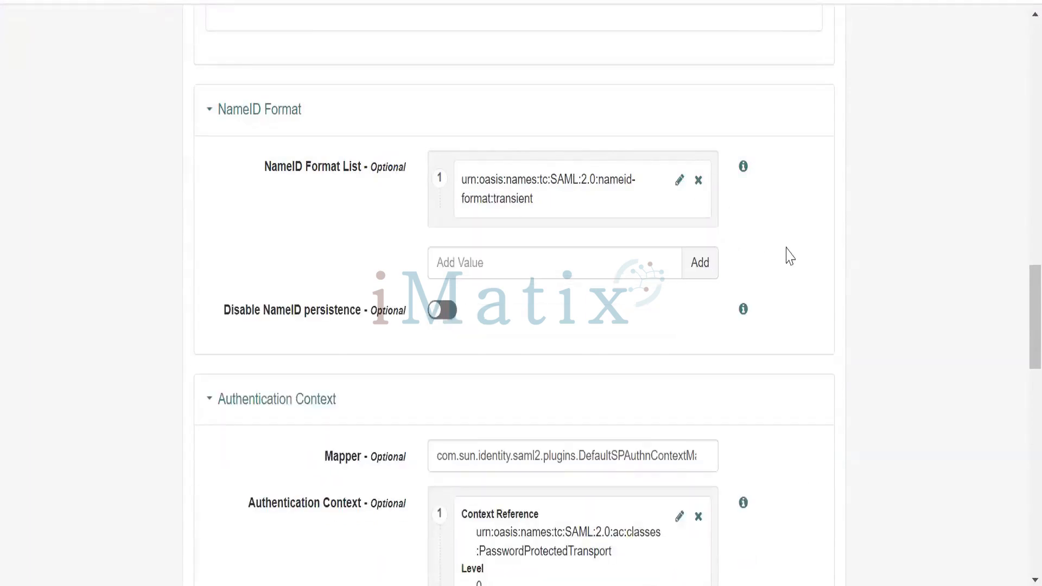
{"action": "scroll", "coordinate": [790, 256], "scroll_direction": "down", "scroll_amount": 4}
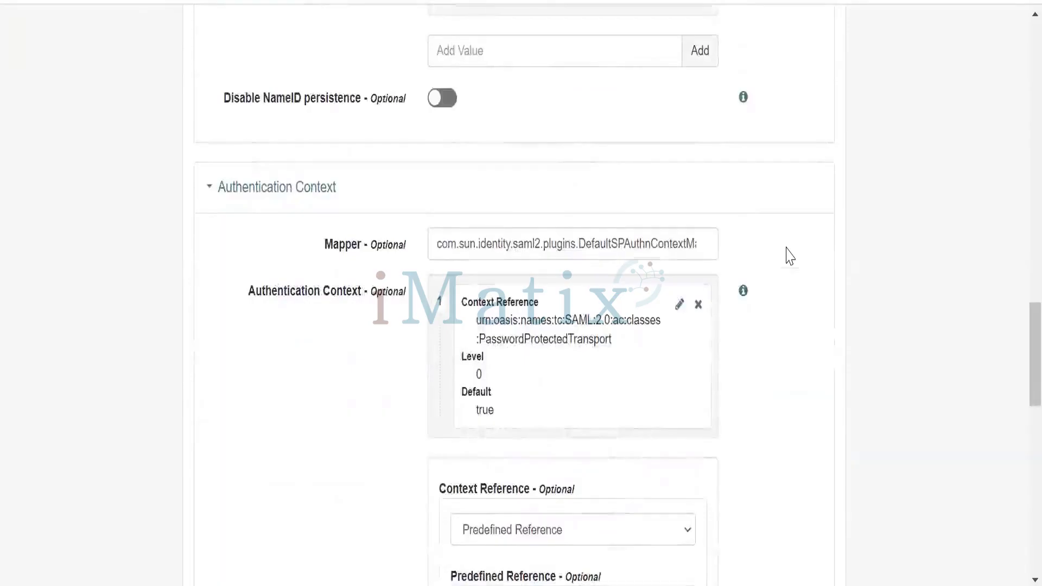
{"action": "scroll", "coordinate": [790, 255], "scroll_direction": "down", "scroll_amount": 15}
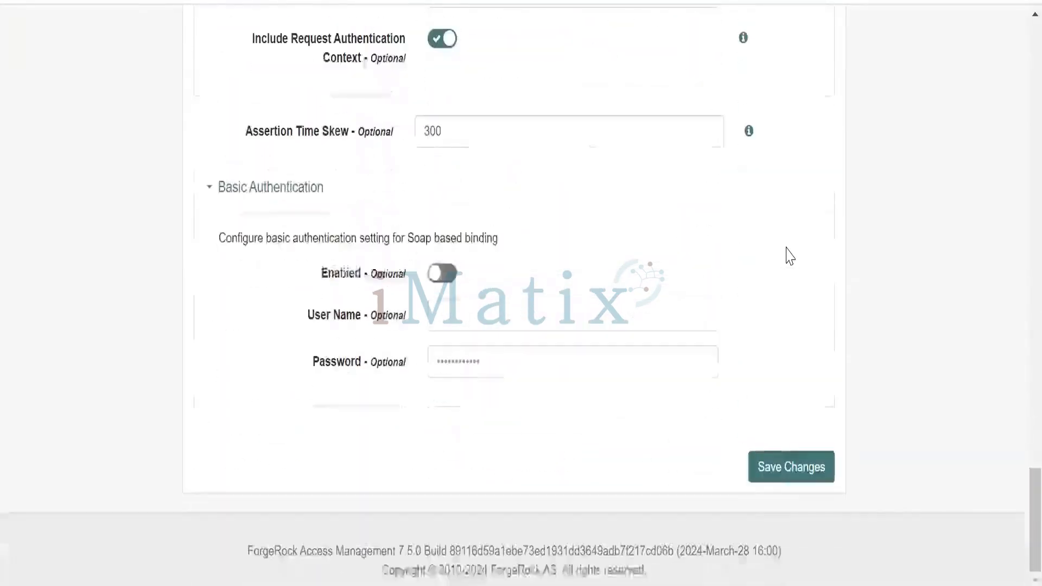
{"action": "left_click", "coordinate": [790, 471]}
Review the Authentication Context mapper and context reference settings, and save the entity provider again
{"action": "scroll", "coordinate": [810, 347], "scroll_direction": "up", "scroll_amount": 12}
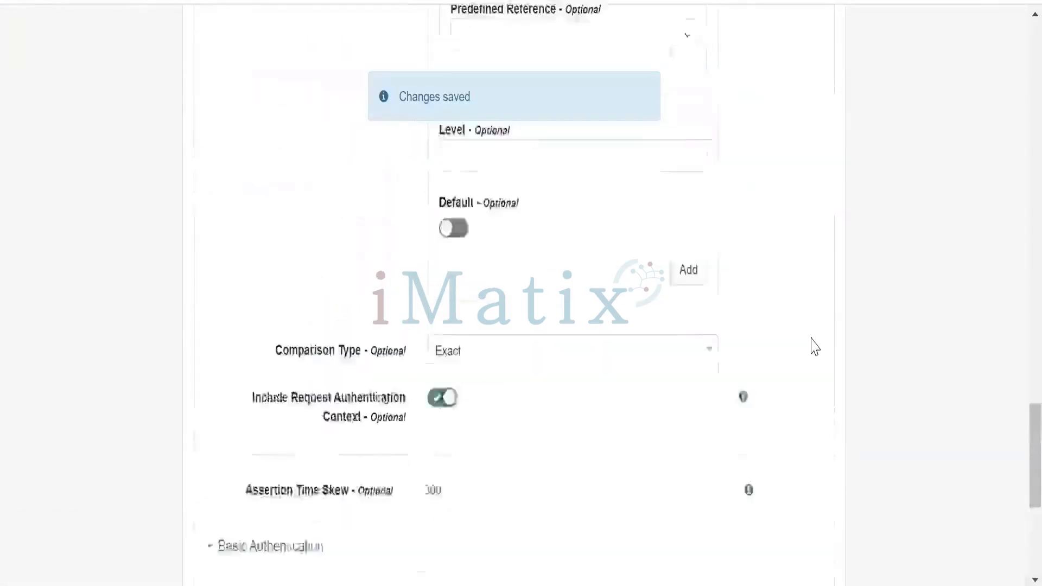
{"action": "scroll", "coordinate": [807, 325], "scroll_direction": "up", "scroll_amount": 4}
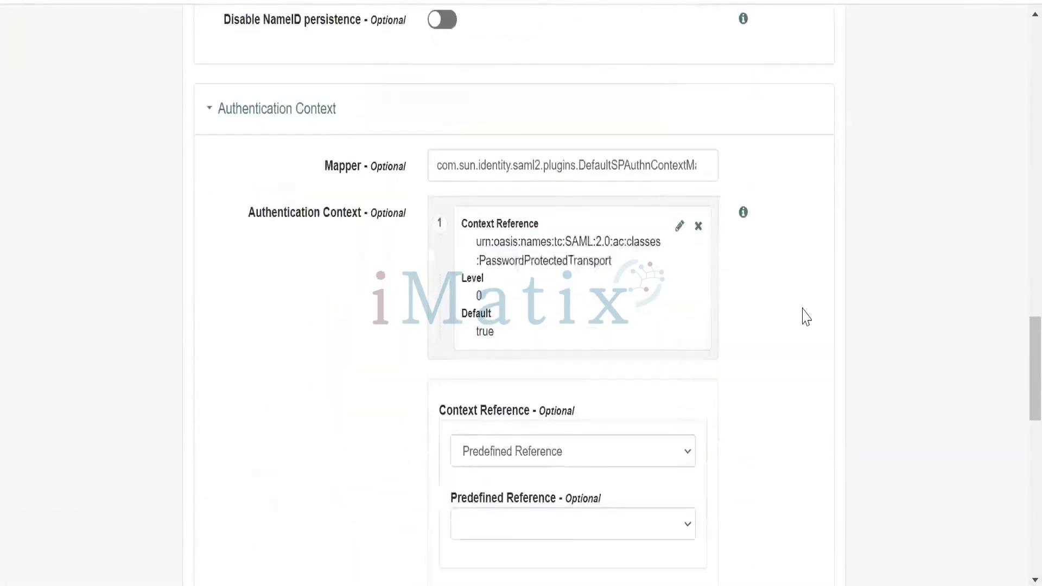
{"action": "scroll", "coordinate": [806, 317], "scroll_direction": "up", "scroll_amount": 2}
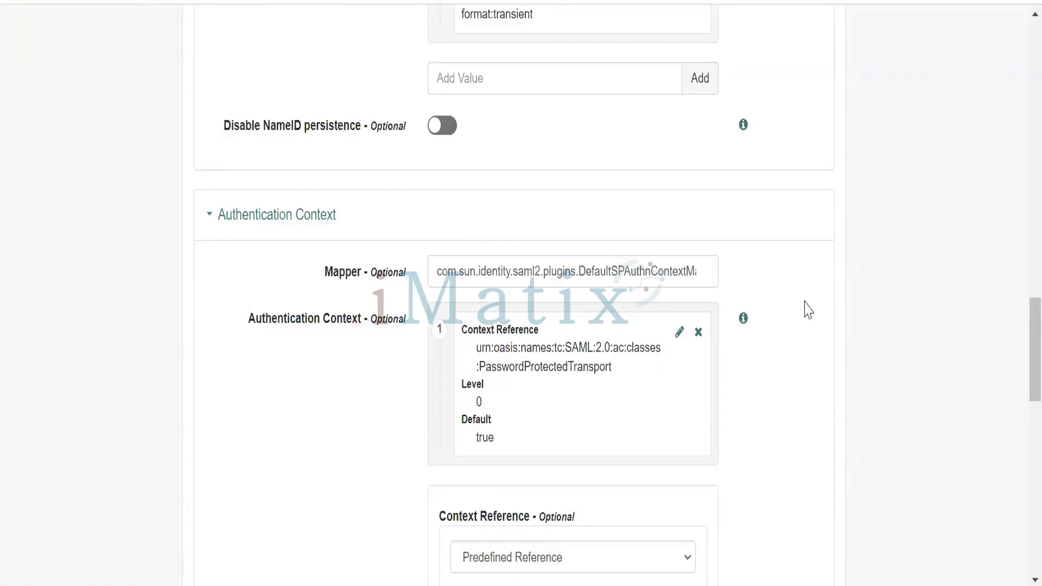
{"action": "scroll", "coordinate": [813, 297], "scroll_direction": "down", "scroll_amount": 10}
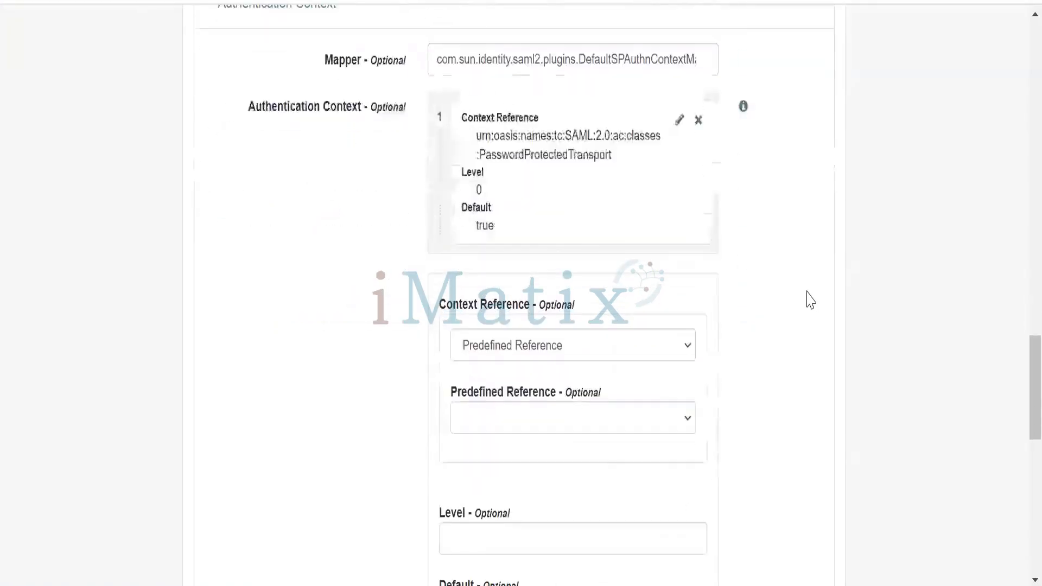
{"action": "scroll", "coordinate": [808, 303], "scroll_direction": "down", "scroll_amount": 4}
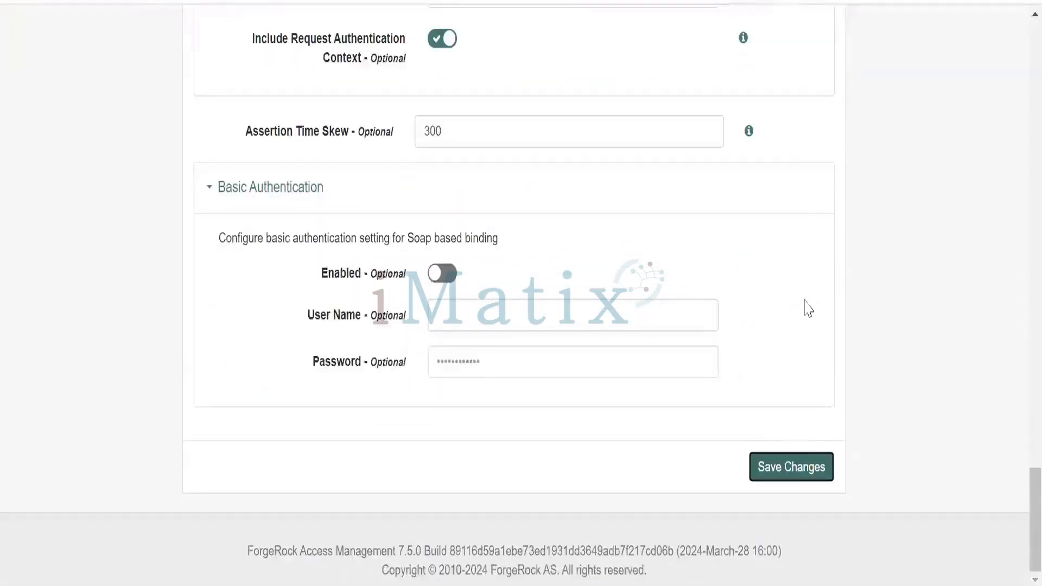
{"action": "left_click", "coordinate": [794, 470]}
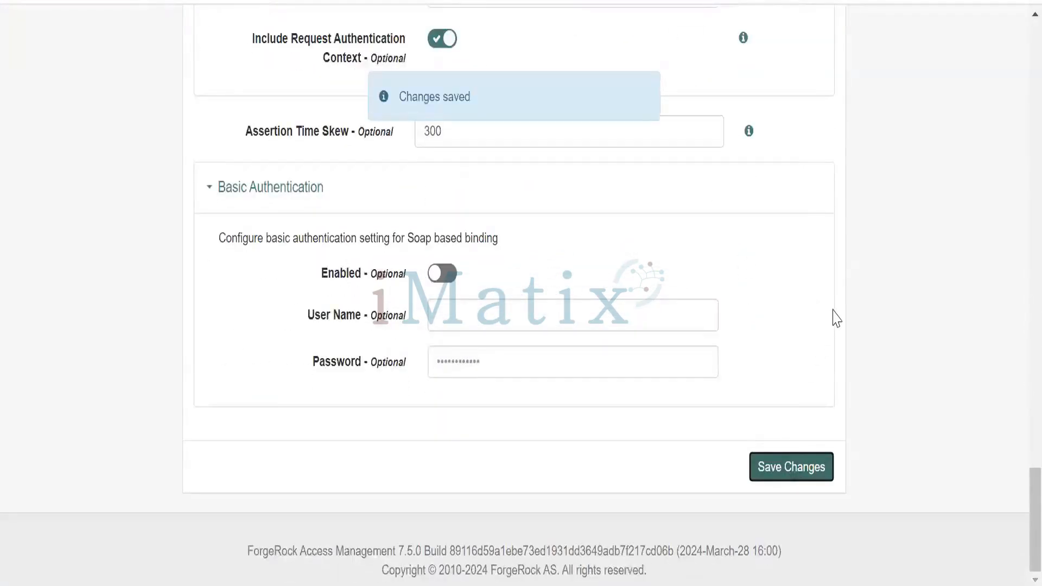
Open the Assertion Processing settings of the slesforce.com service provider
{"action": "scroll", "coordinate": [831, 326], "scroll_direction": "up", "scroll_amount": 12}
{"action": "scroll", "coordinate": [836, 318], "scroll_direction": "up", "scroll_amount": 9}
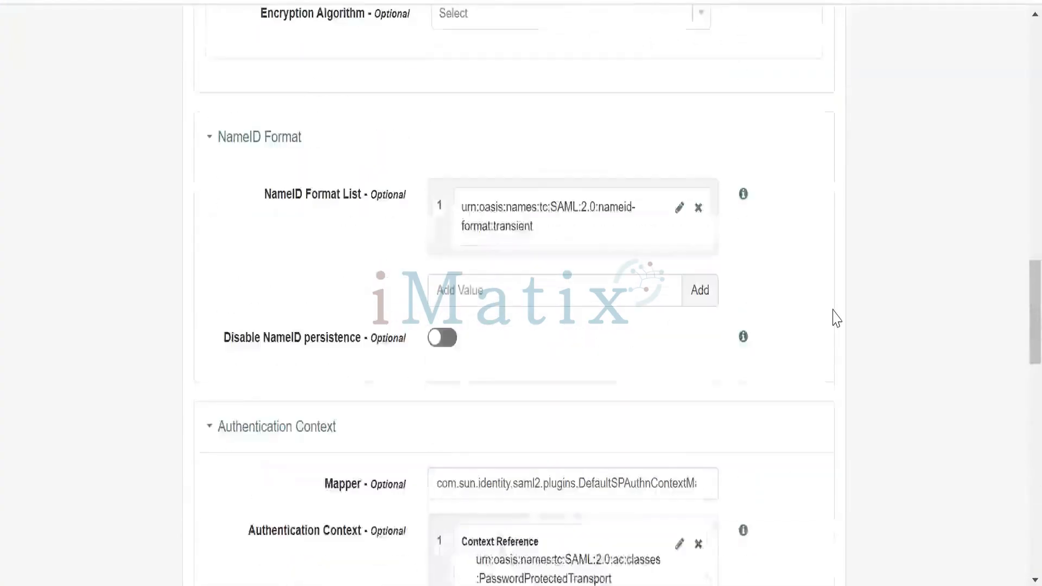
{"action": "scroll", "coordinate": [836, 318], "scroll_direction": "up", "scroll_amount": 12}
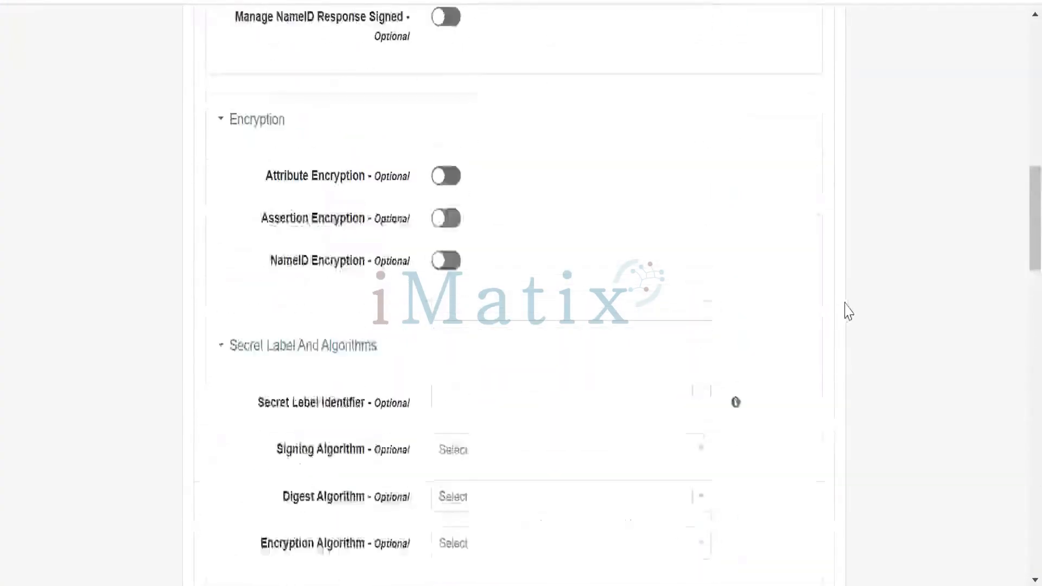
{"action": "scroll", "coordinate": [847, 311], "scroll_direction": "up", "scroll_amount": 7}
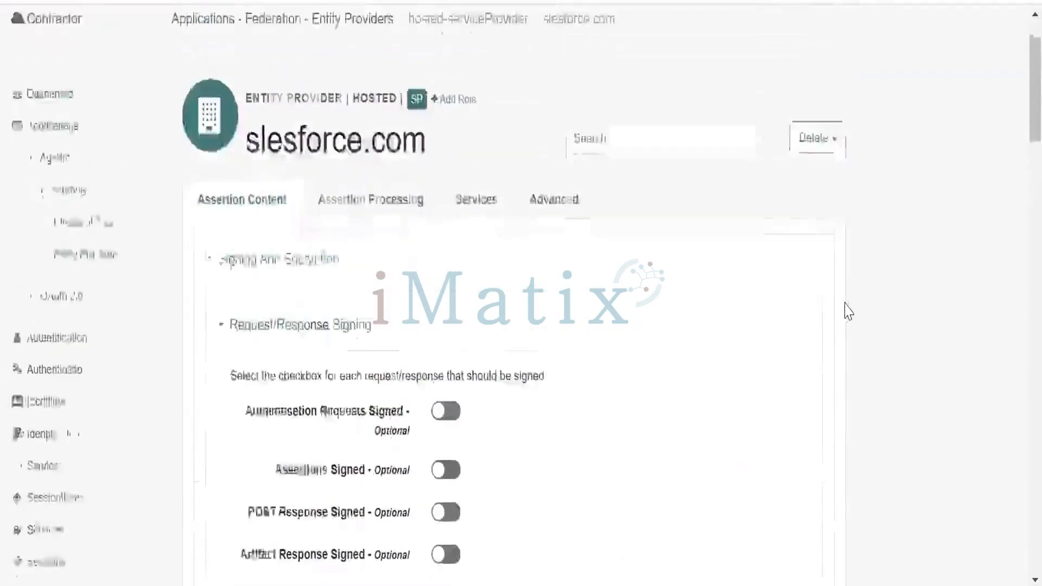
{"action": "left_click", "coordinate": [393, 231]}
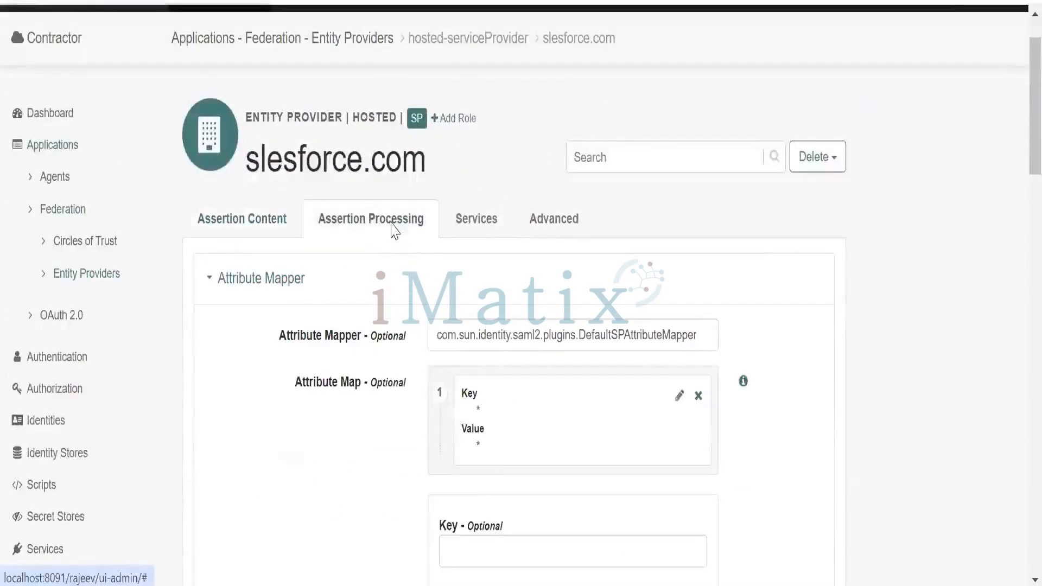
Review the Assertion Processing settings, from the attribute mapper through auto federation, account mapper and URLs to the adapter
{"action": "scroll", "coordinate": [816, 344], "scroll_direction": "down", "scroll_amount": 2}
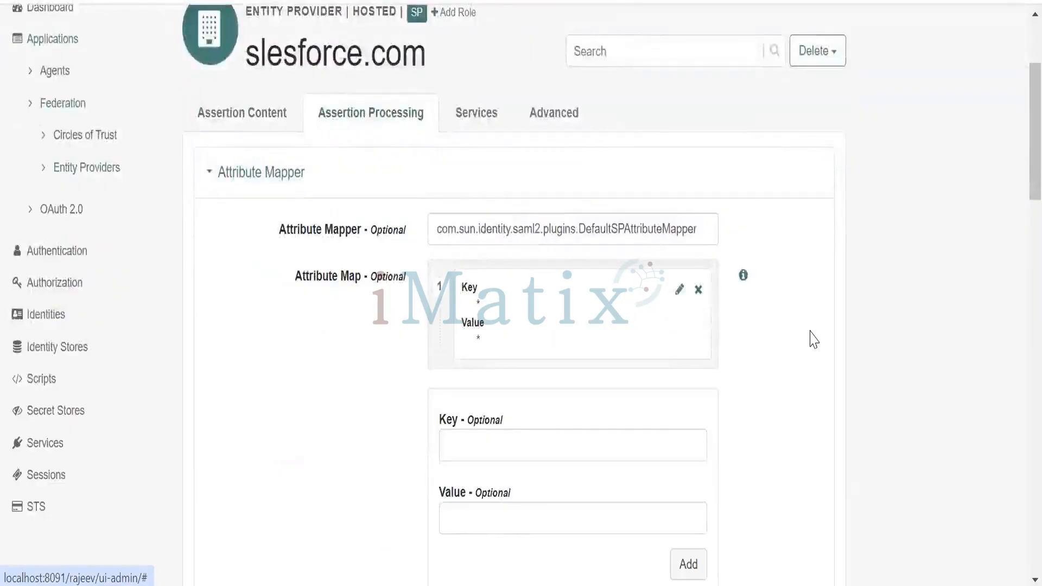
{"action": "scroll", "coordinate": [809, 338], "scroll_direction": "down", "scroll_amount": 6}
{"action": "scroll", "coordinate": [811, 339], "scroll_direction": "down", "scroll_amount": 8}
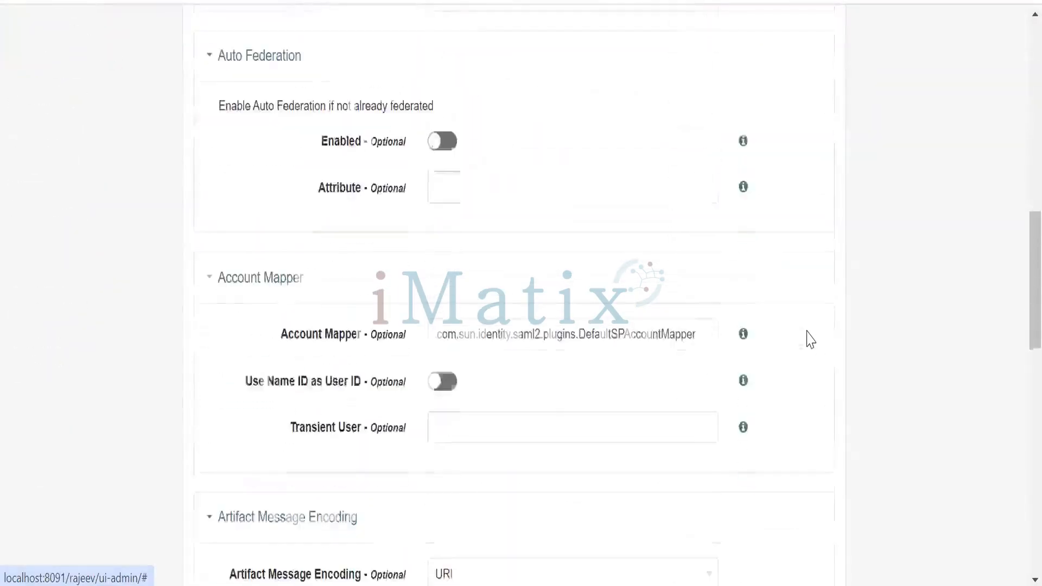
{"action": "scroll", "coordinate": [810, 340], "scroll_direction": "down", "scroll_amount": 6}
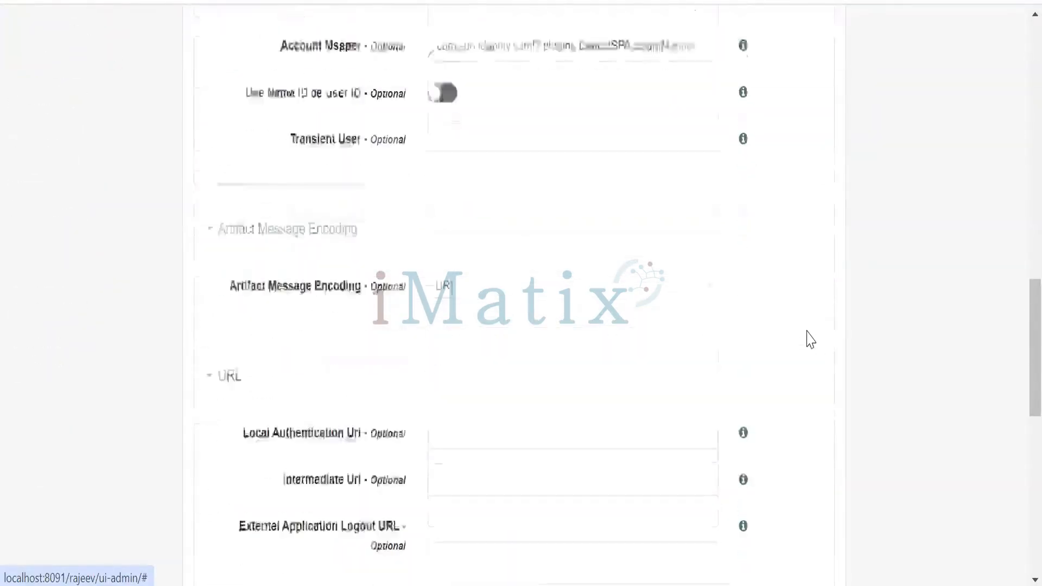
{"action": "scroll", "coordinate": [811, 339], "scroll_direction": "down", "scroll_amount": 8}
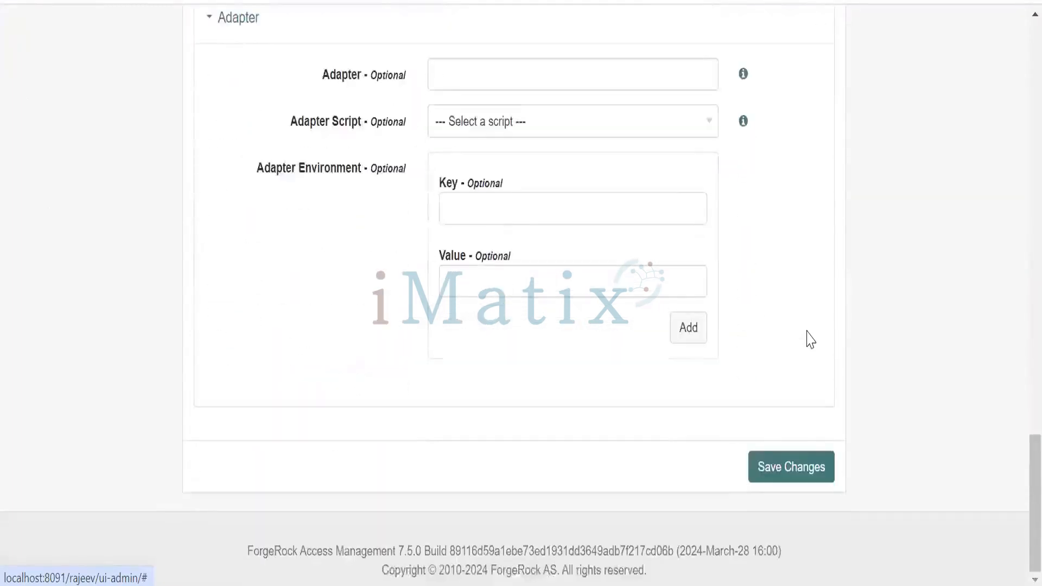
{"action": "scroll", "coordinate": [811, 339], "scroll_direction": "up", "scroll_amount": 20}
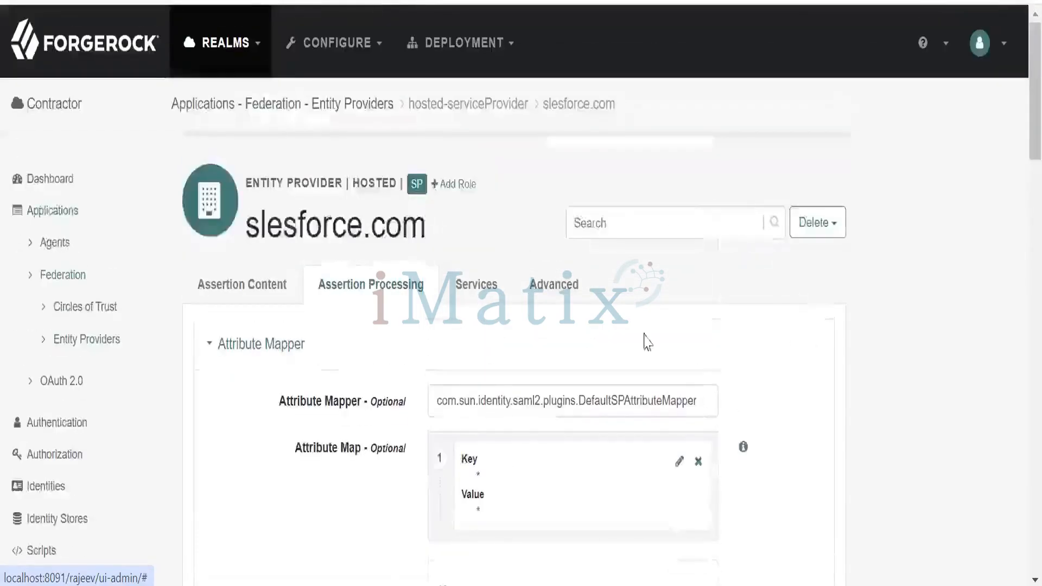
Open the service provider's Services settings and examine the Single Logout Service and Manage NameID Service bindings and locations
{"action": "left_click", "coordinate": [476, 284]}
{"action": "scroll", "coordinate": [831, 342], "scroll_direction": "down", "scroll_amount": 2}
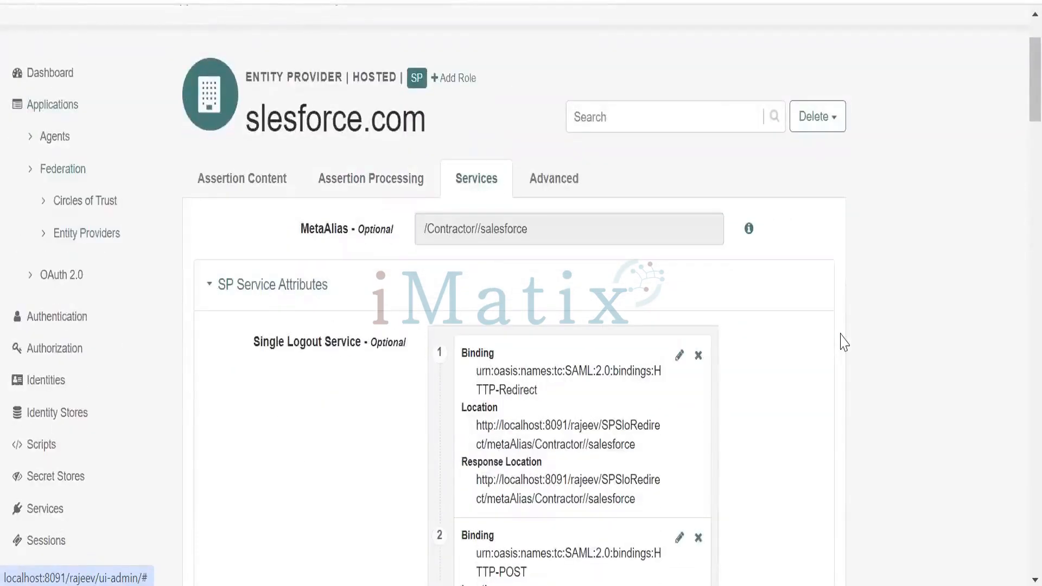
{"action": "scroll", "coordinate": [843, 342], "scroll_direction": "down", "scroll_amount": 2}
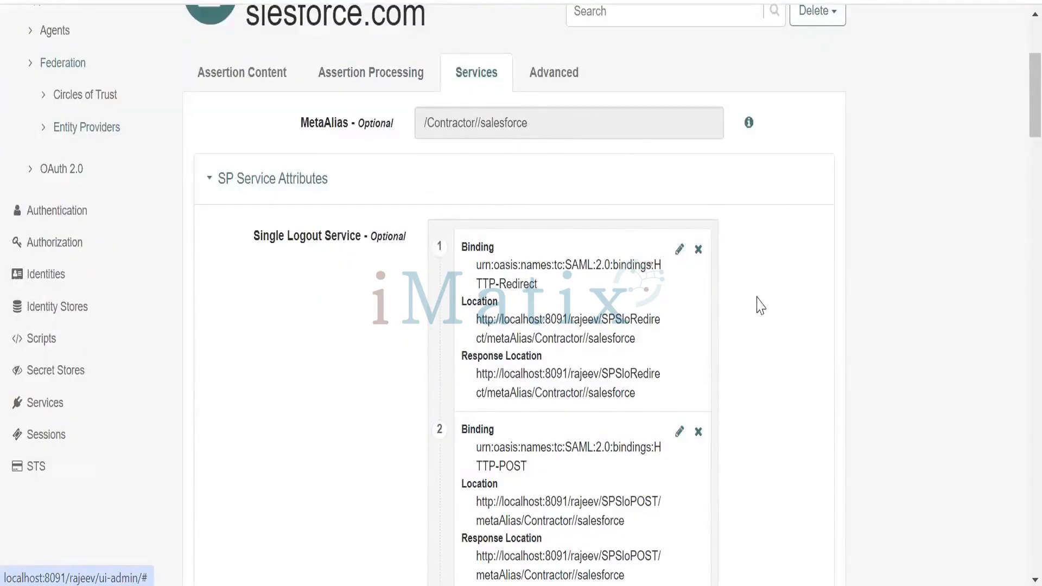
{"action": "scroll", "coordinate": [760, 305], "scroll_direction": "down", "scroll_amount": 4}
{"action": "scroll", "coordinate": [760, 305], "scroll_direction": "down", "scroll_amount": 2}
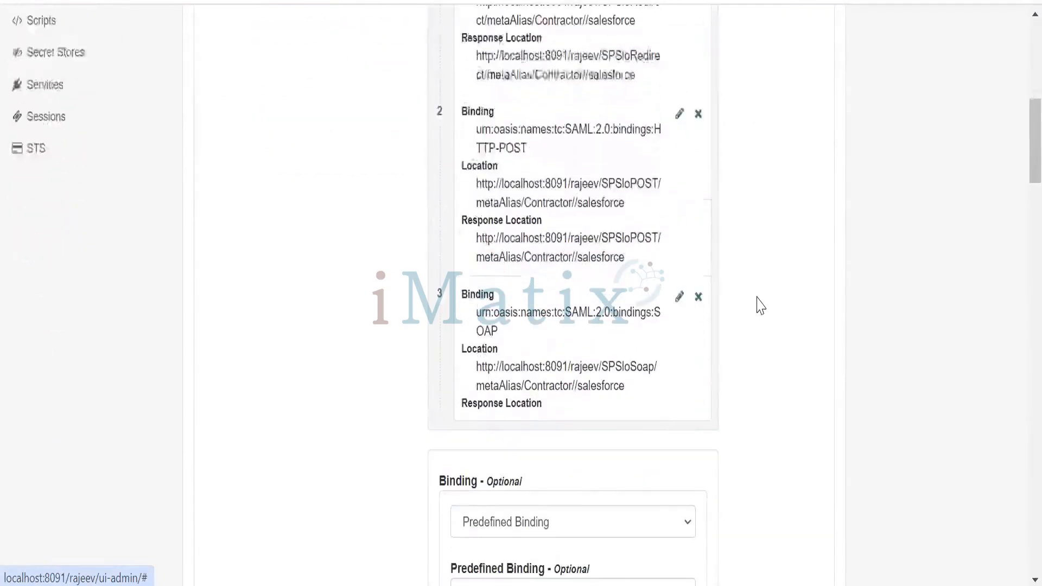
{"action": "scroll", "coordinate": [760, 306], "scroll_direction": "down", "scroll_amount": 4}
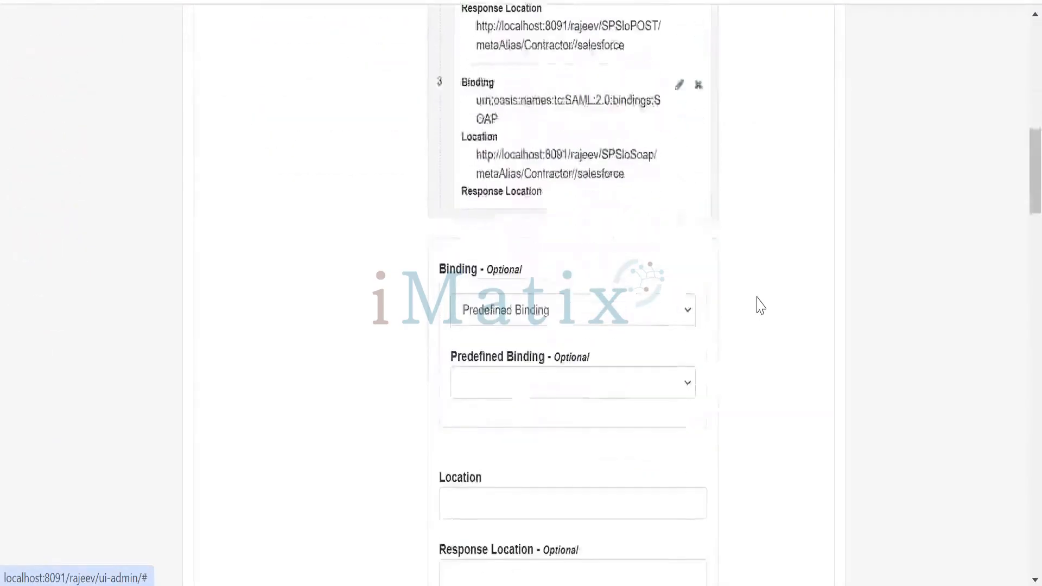
{"action": "scroll", "coordinate": [760, 305], "scroll_direction": "down", "scroll_amount": 2}
{"action": "scroll", "coordinate": [760, 305], "scroll_direction": "down", "scroll_amount": 2}
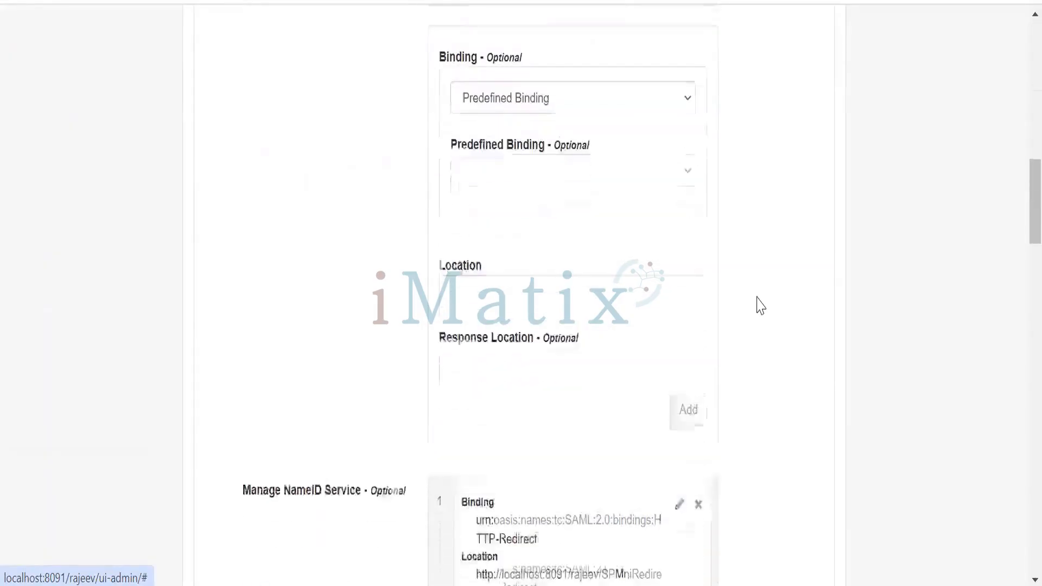
{"action": "scroll", "coordinate": [761, 305], "scroll_direction": "down", "scroll_amount": 2}
{"action": "scroll", "coordinate": [760, 305], "scroll_direction": "down", "scroll_amount": 4}
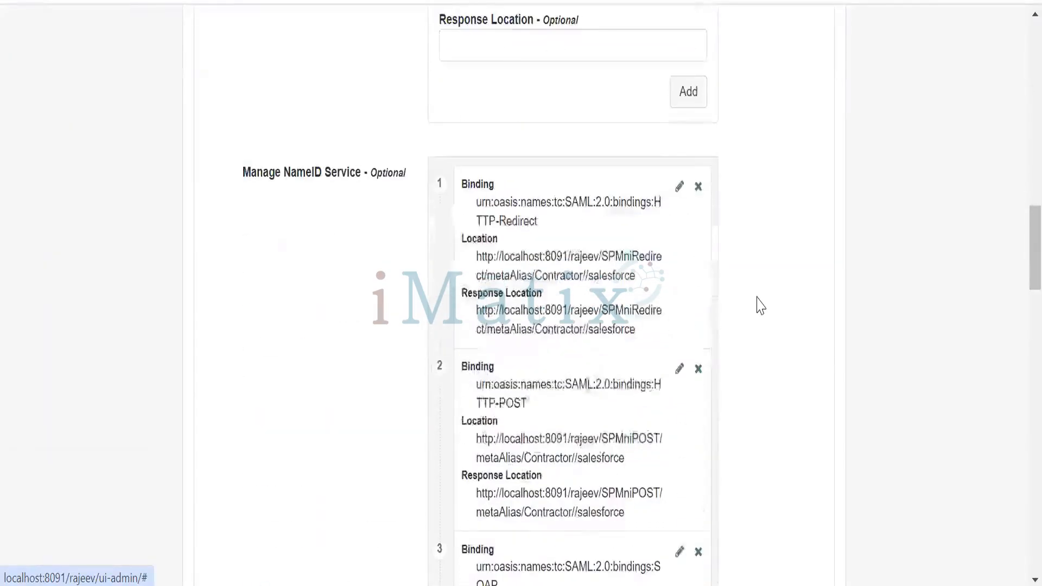
{"action": "scroll", "coordinate": [760, 305], "scroll_direction": "down", "scroll_amount": 4}
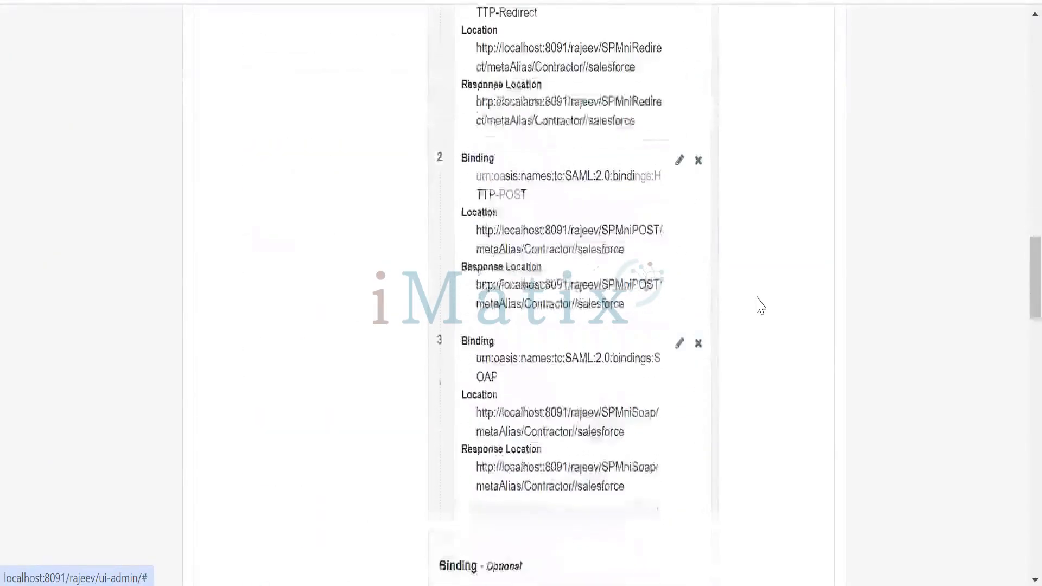
{"action": "scroll", "coordinate": [760, 305], "scroll_direction": "down", "scroll_amount": 4}
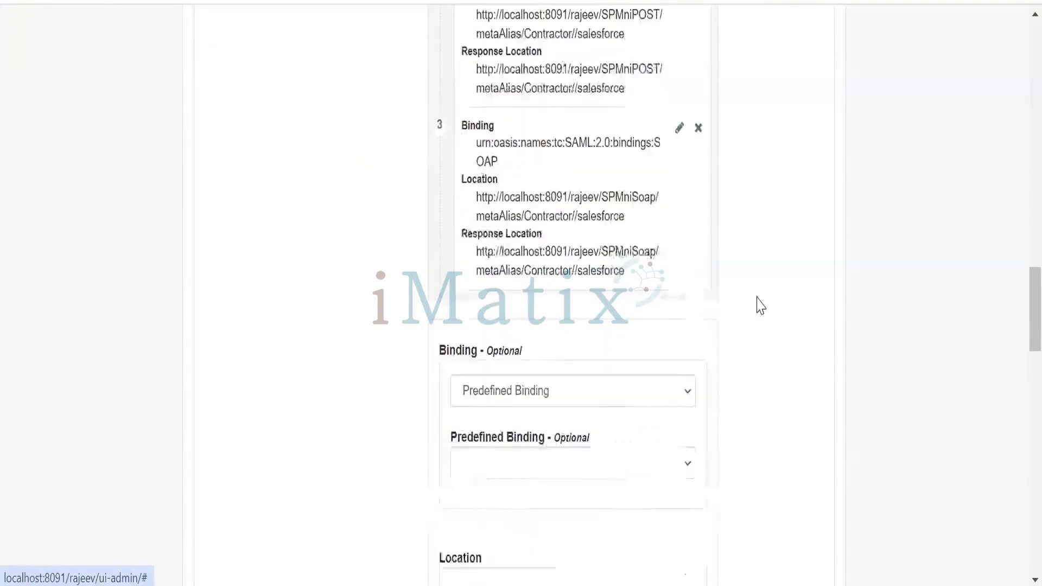
{"action": "scroll", "coordinate": [760, 305], "scroll_direction": "down", "scroll_amount": 4}
{"action": "scroll", "coordinate": [760, 305], "scroll_direction": "down", "scroll_amount": 6}
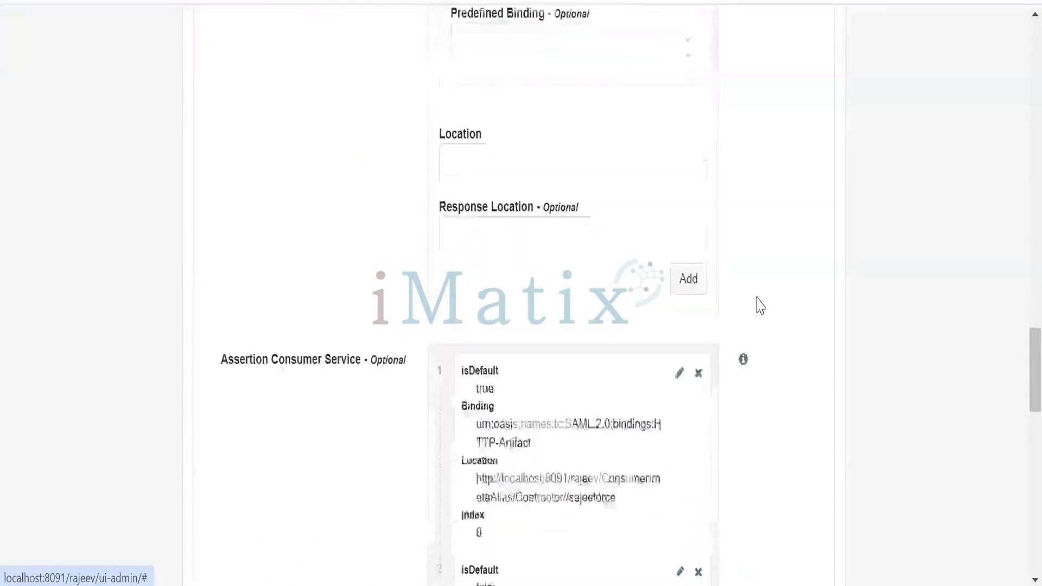
Delete the HTTP-POST and PAOS entries from the Assertion Consumer Service list, keeping the HTTP-Artifact entry
{"action": "scroll", "coordinate": [766, 315], "scroll_direction": "down", "scroll_amount": 4}
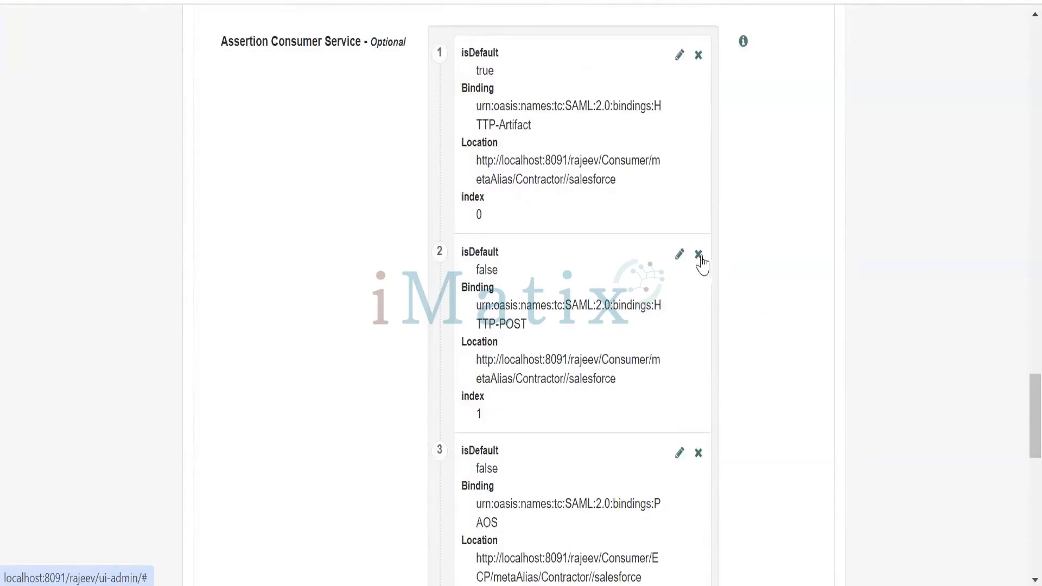
{"action": "left_click", "coordinate": [698, 255]}
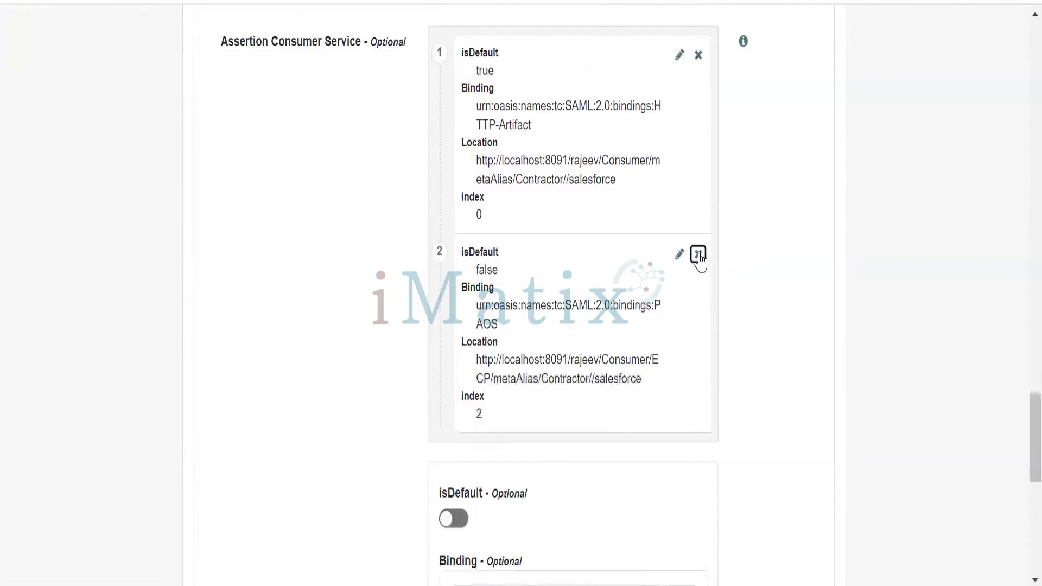
{"action": "left_click", "coordinate": [698, 256]}
{"action": "scroll", "coordinate": [757, 279], "scroll_direction": "down", "scroll_amount": 6}
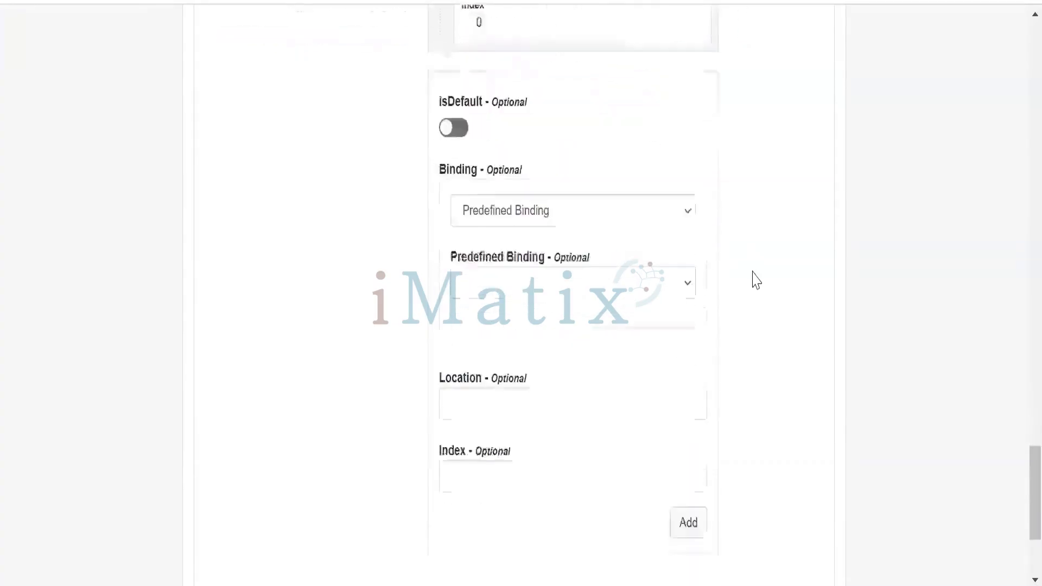
{"action": "scroll", "coordinate": [757, 279], "scroll_direction": "up", "scroll_amount": 6}
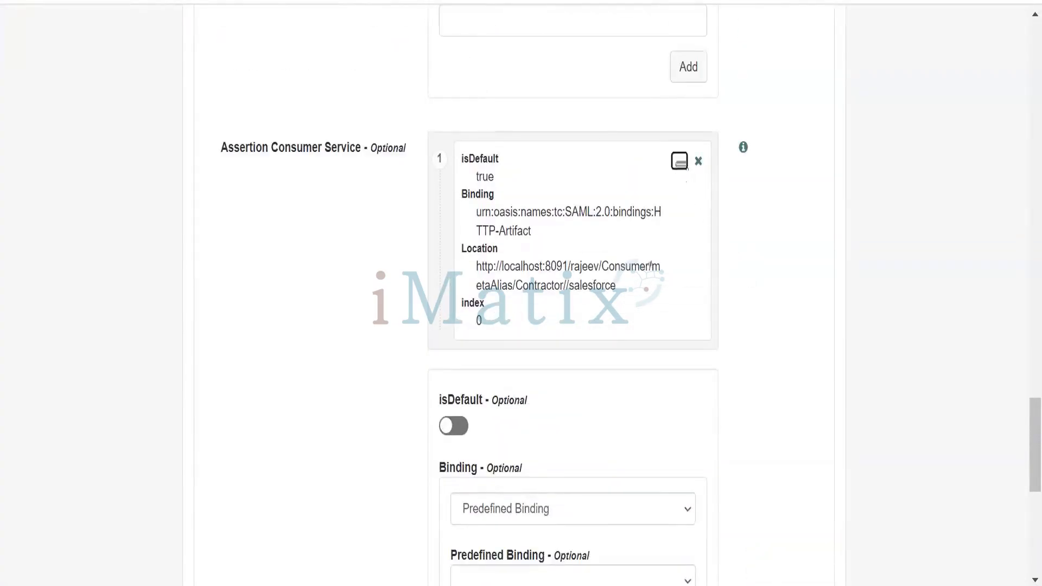
Edit the HTTP-Artifact Assertion Consumer Service entry and set its predefined binding to HTTP-POST
{"action": "left_click", "coordinate": [680, 162]}
{"action": "scroll", "coordinate": [767, 266], "scroll_direction": "up", "scroll_amount": 4}
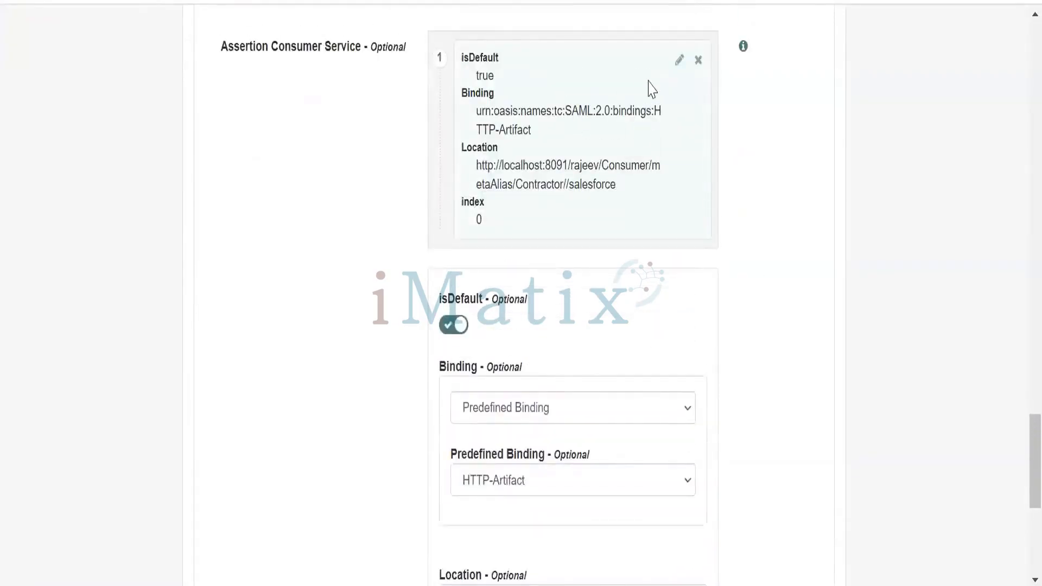
{"action": "scroll", "coordinate": [665, 246], "scroll_direction": "down", "scroll_amount": 7}
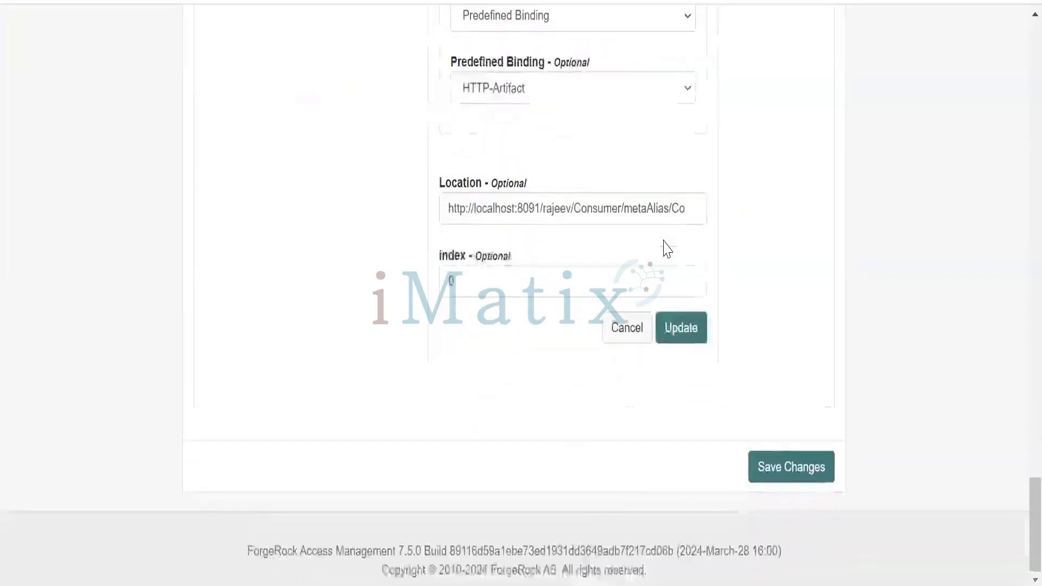
{"action": "scroll", "coordinate": [736, 255], "scroll_direction": "up", "scroll_amount": 8}
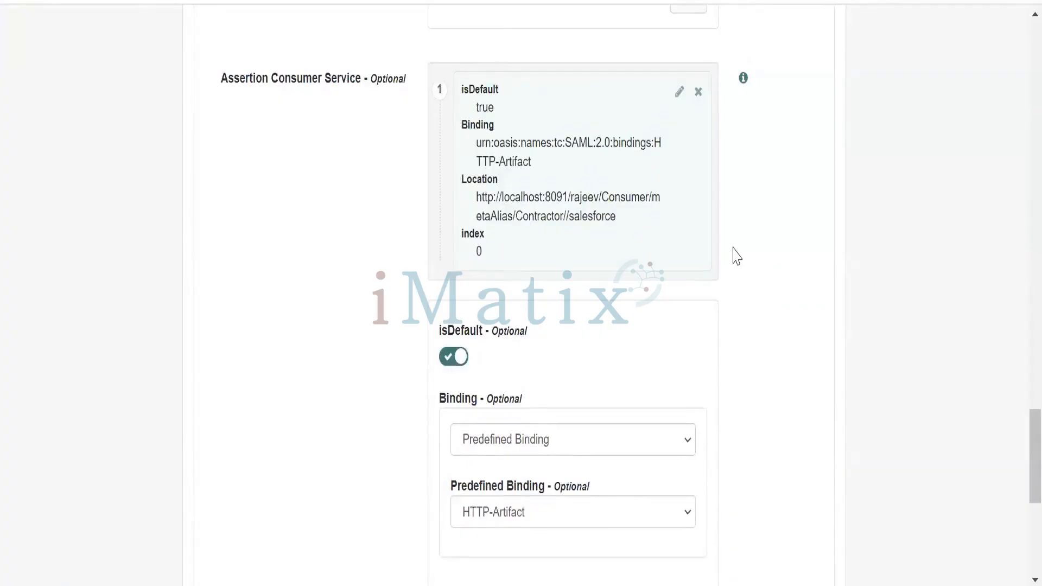
{"action": "left_click", "coordinate": [688, 441]}
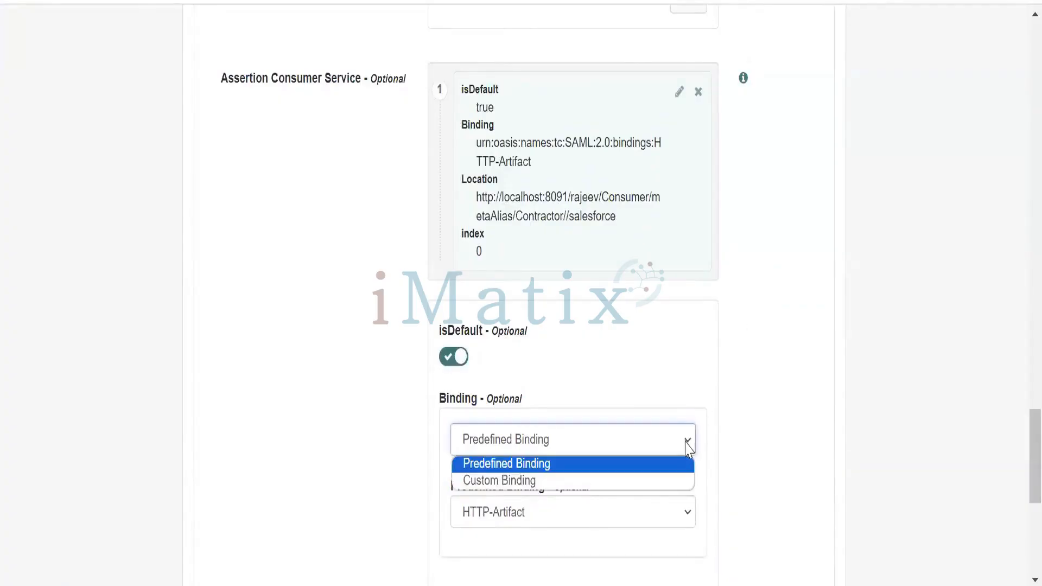
{"action": "scroll", "coordinate": [735, 374], "scroll_direction": "down", "scroll_amount": 2}
{"action": "left_click", "coordinate": [689, 410]}
{"action": "left_click", "coordinate": [639, 465]}
{"action": "scroll", "coordinate": [752, 362], "scroll_direction": "down", "scroll_amount": 2}
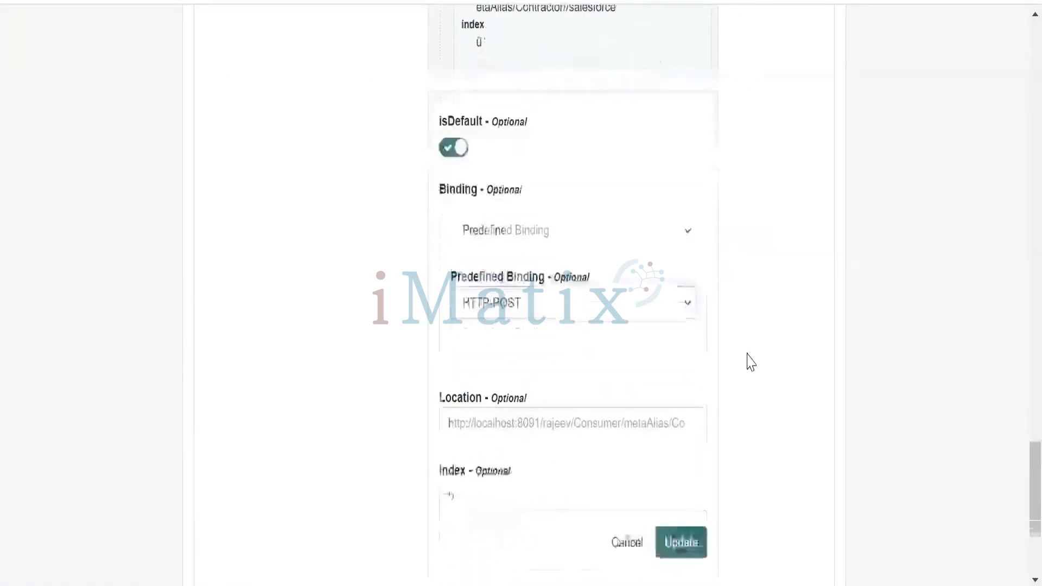
{"action": "scroll", "coordinate": [749, 344], "scroll_direction": "down", "scroll_amount": 2}
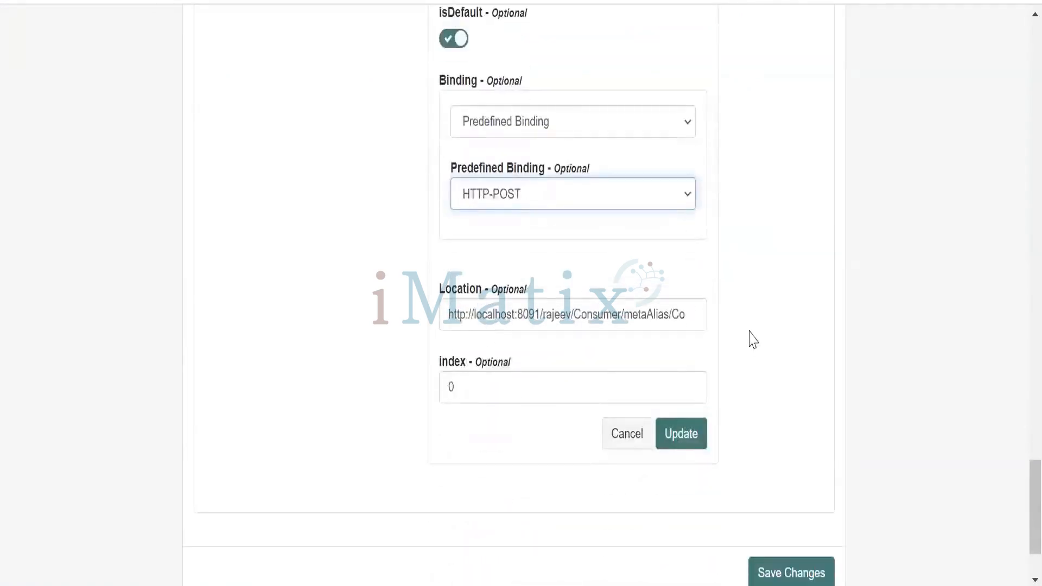
Open salesforce.com in a new browser tab to get its address for the Location value
{"action": "left_click", "coordinate": [687, 315]}
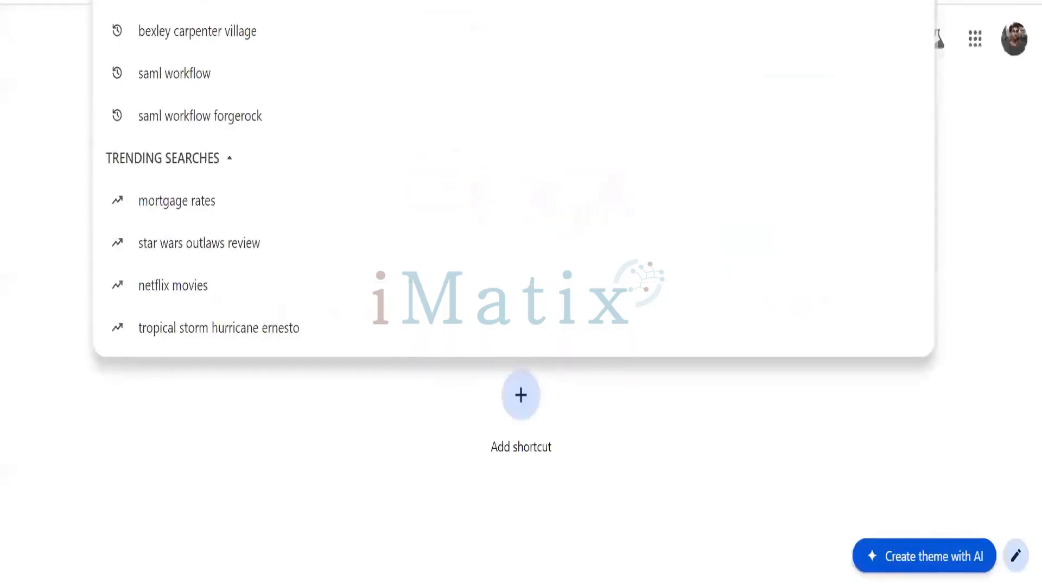
{"action": "type", "text": "sales"}
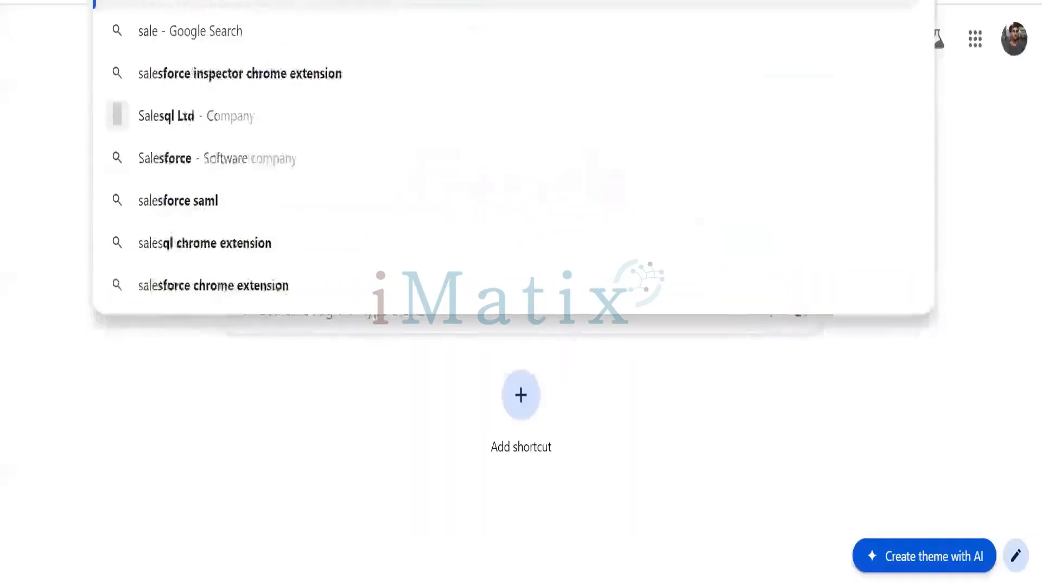
{"action": "type", "text": "force.com"}
{"action": "key", "text": "Return"}
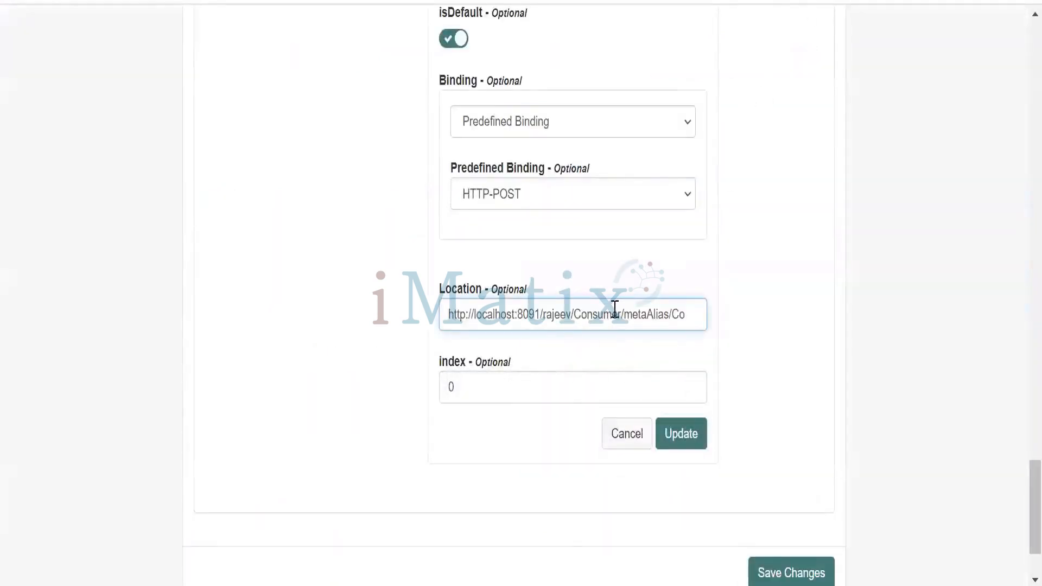
{"action": "left_click_drag", "start_coordinate": [688, 314], "coordinate": [439, 321]}
{"action": "type", "text": "https://www.salesforce.com/ntractor//salesforce"}
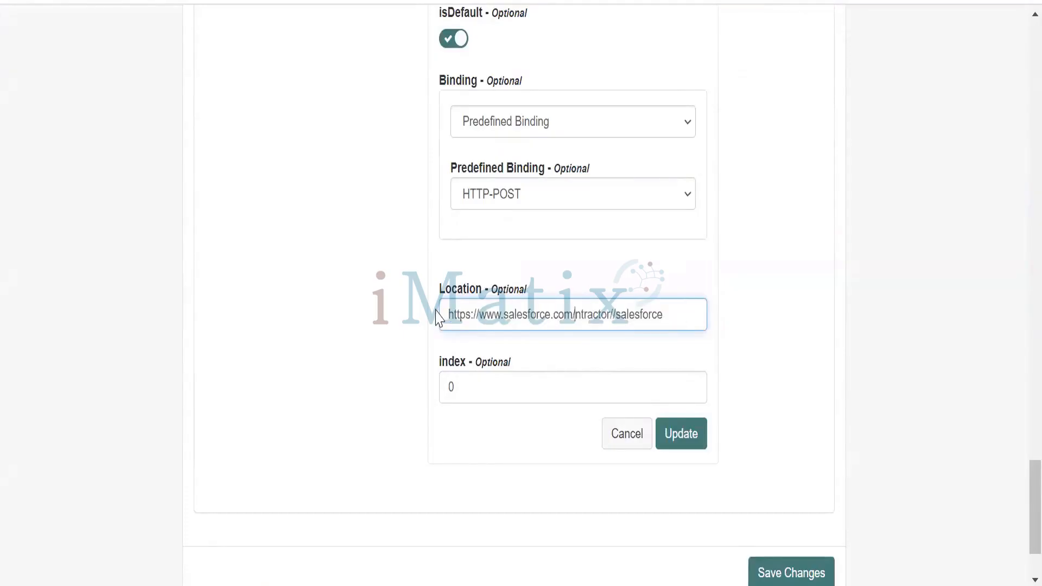
{"action": "left_click", "coordinate": [745, 358]}
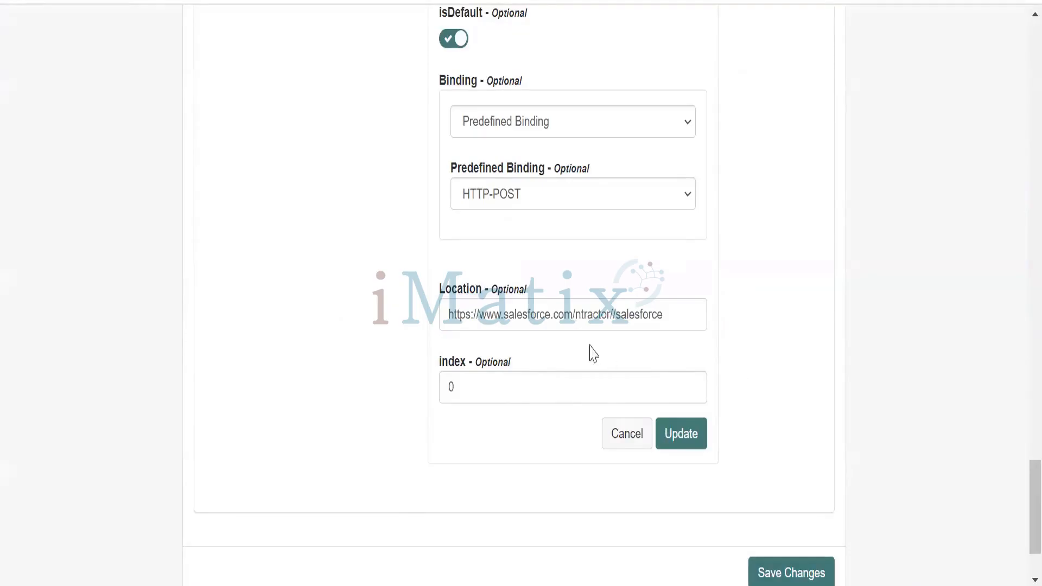
Set the Assertion Consumer Service index to 1 and update the entry
{"action": "left_click", "coordinate": [514, 382]}
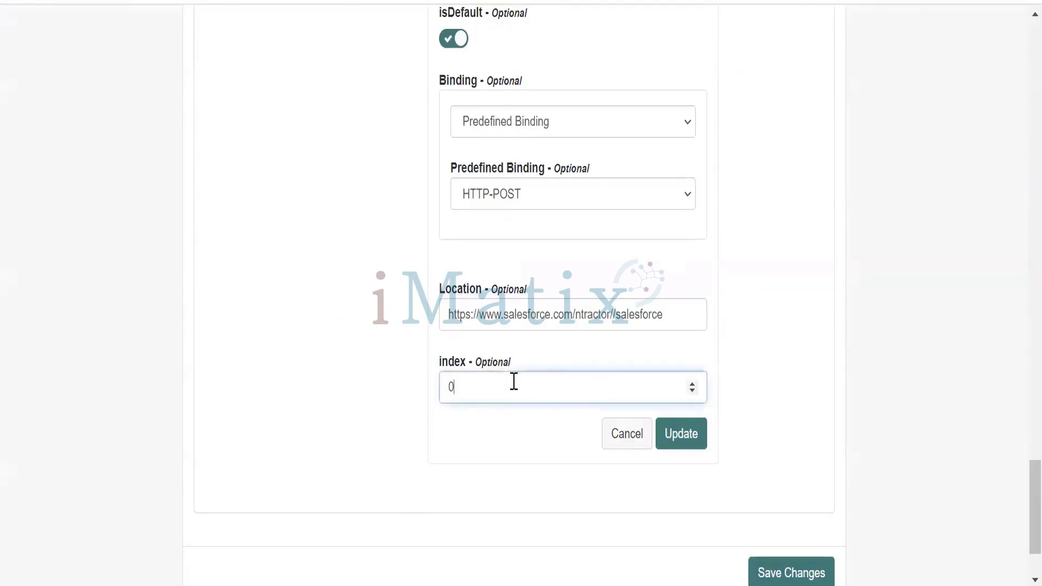
{"action": "left_click", "coordinate": [692, 391]}
{"action": "left_click", "coordinate": [692, 384]}
{"action": "left_click", "coordinate": [692, 383]}
{"action": "left_click", "coordinate": [728, 373]}
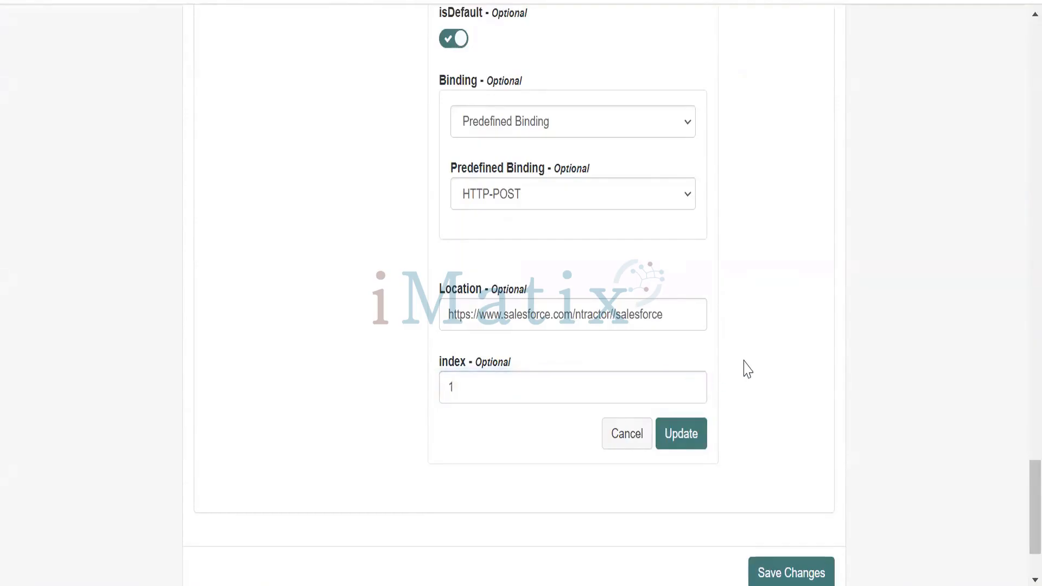
{"action": "left_click", "coordinate": [687, 434]}
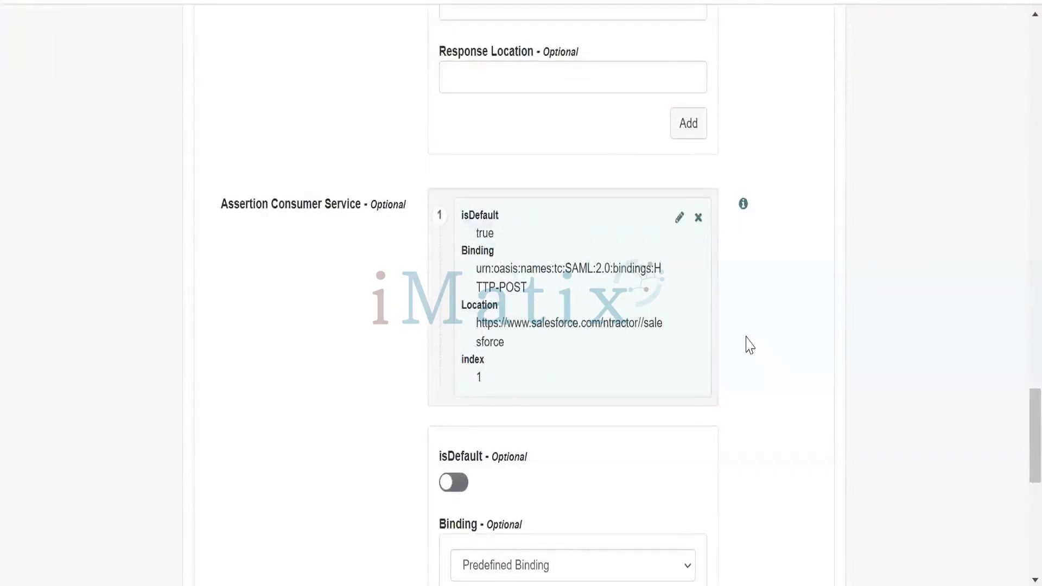
Save the service provider's Services changes and return to the service lists above
{"action": "scroll", "coordinate": [746, 345], "scroll_direction": "down", "scroll_amount": 10}
{"action": "left_click", "coordinate": [764, 476]}
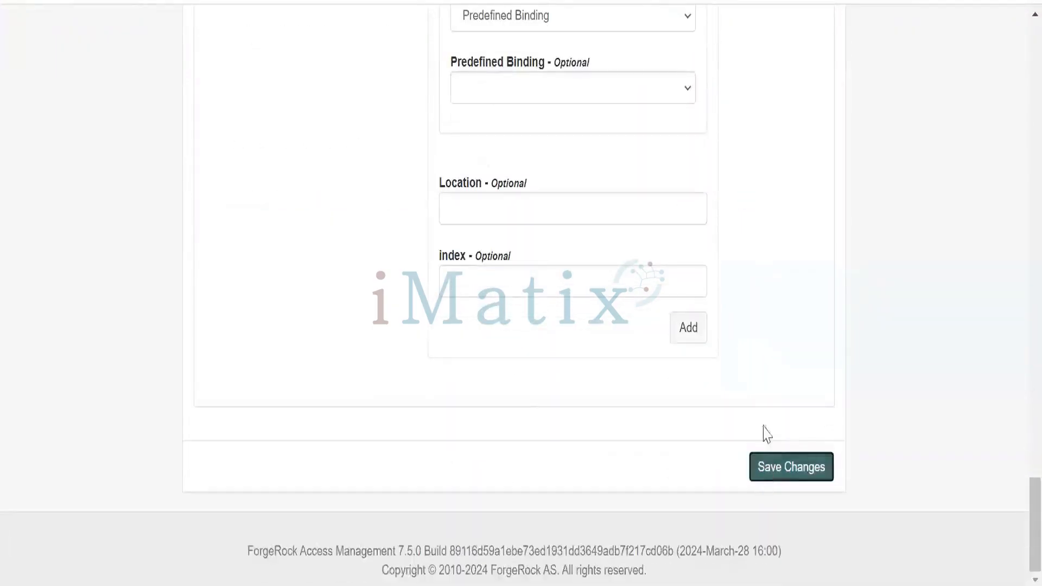
{"action": "scroll", "coordinate": [780, 371], "scroll_direction": "up", "scroll_amount": 12}
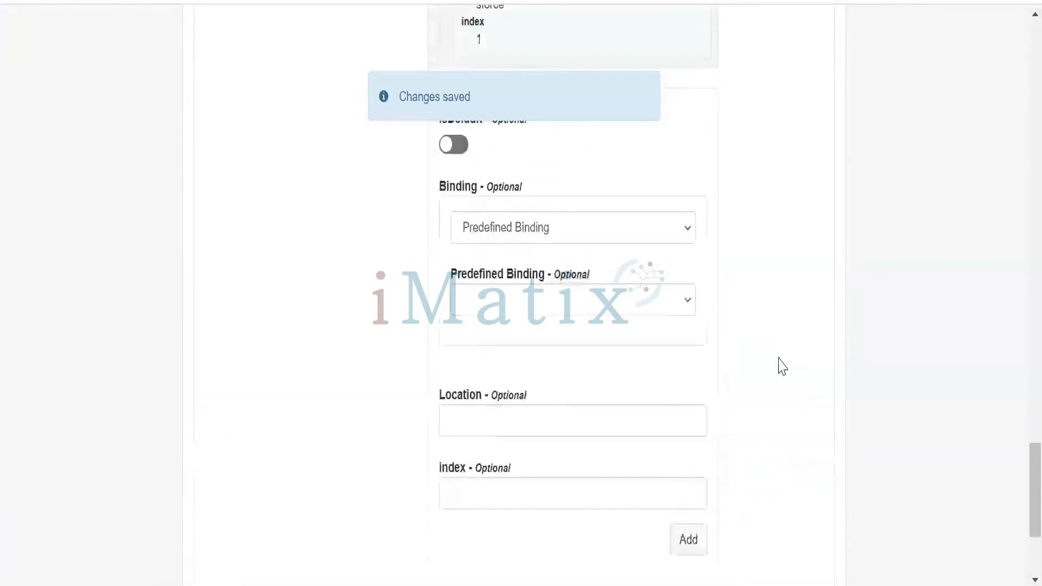
{"action": "scroll", "coordinate": [783, 364], "scroll_direction": "up", "scroll_amount": 8}
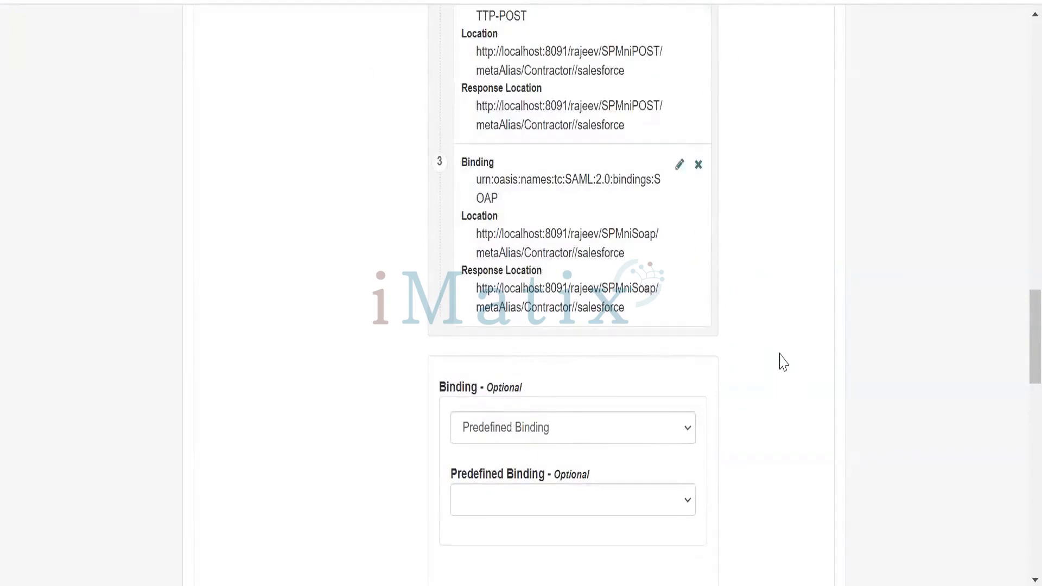
Return to the Entity Providers list and start adding a new hosted entity provider
{"action": "scroll", "coordinate": [783, 362], "scroll_direction": "up", "scroll_amount": 18}
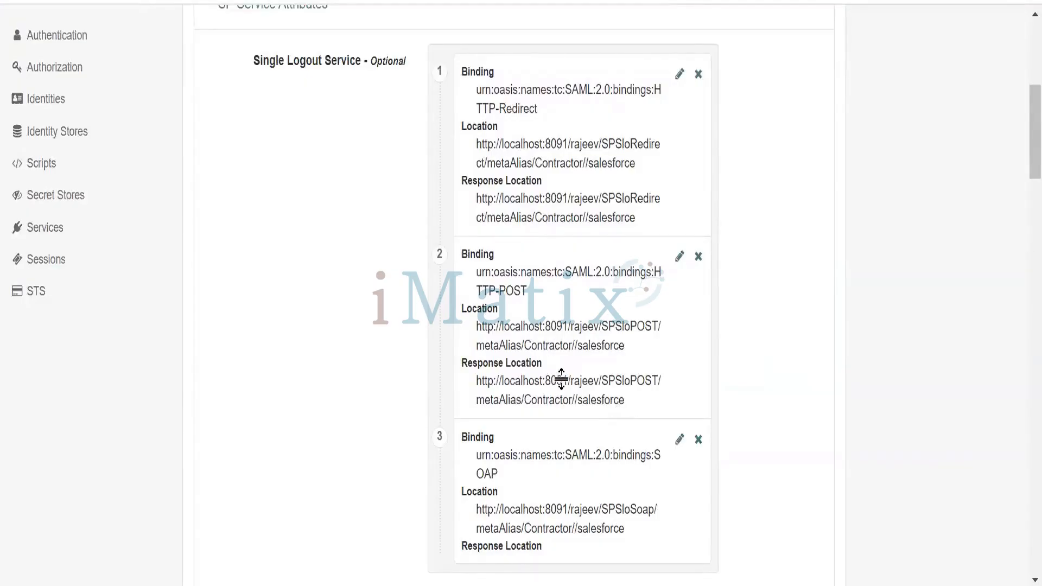
{"action": "scroll", "coordinate": [561, 380], "scroll_direction": "down", "scroll_amount": 8}
{"action": "scroll", "coordinate": [567, 385], "scroll_direction": "up", "scroll_amount": 4}
{"action": "scroll", "coordinate": [567, 385], "scroll_direction": "up", "scroll_amount": 2}
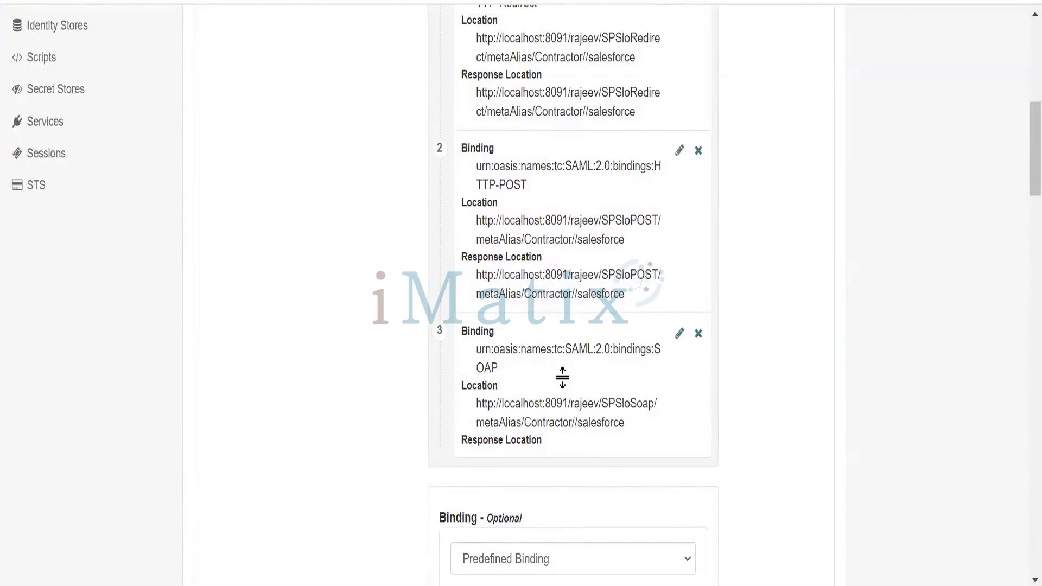
{"action": "scroll", "coordinate": [562, 377], "scroll_direction": "up", "scroll_amount": 8}
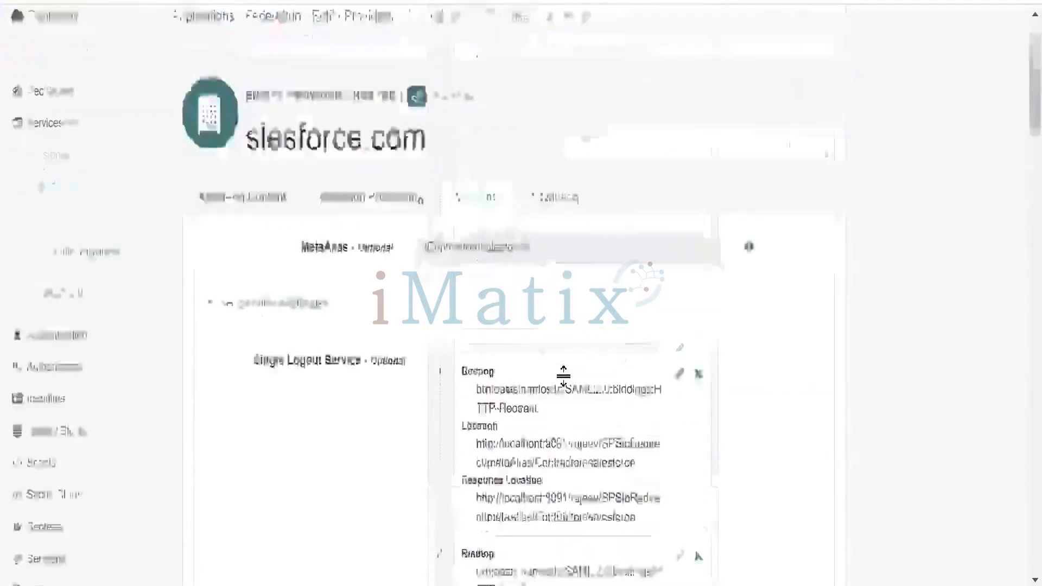
{"action": "scroll", "coordinate": [563, 379], "scroll_direction": "down", "scroll_amount": 1}
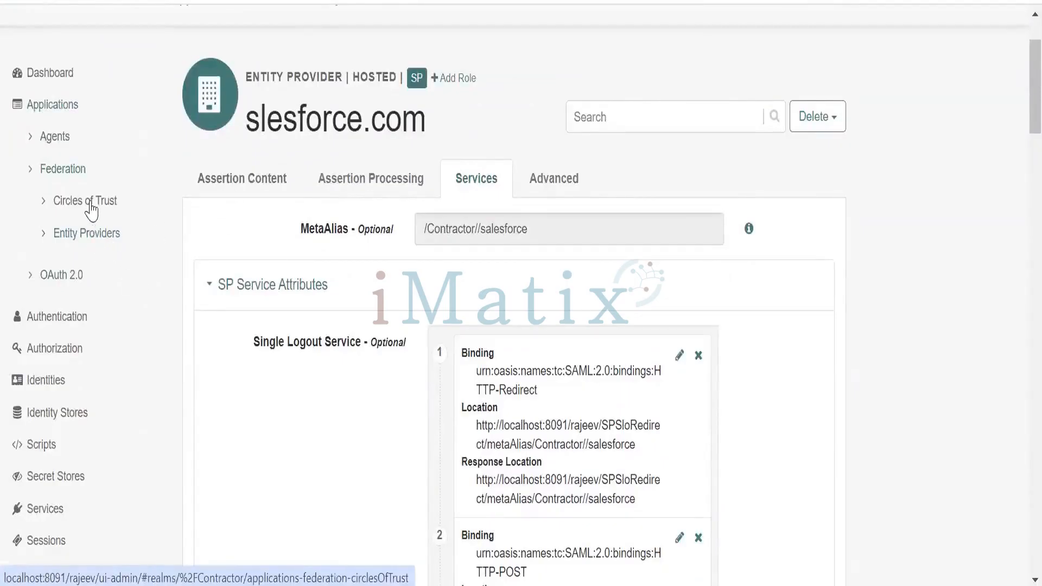
{"action": "left_click", "coordinate": [104, 239]}
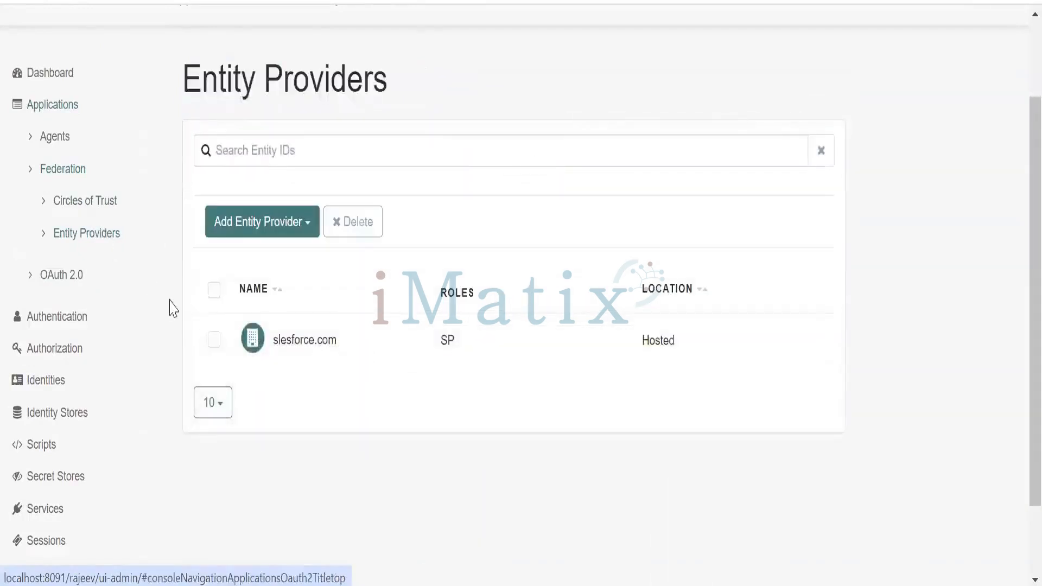
{"action": "left_click", "coordinate": [308, 223]}
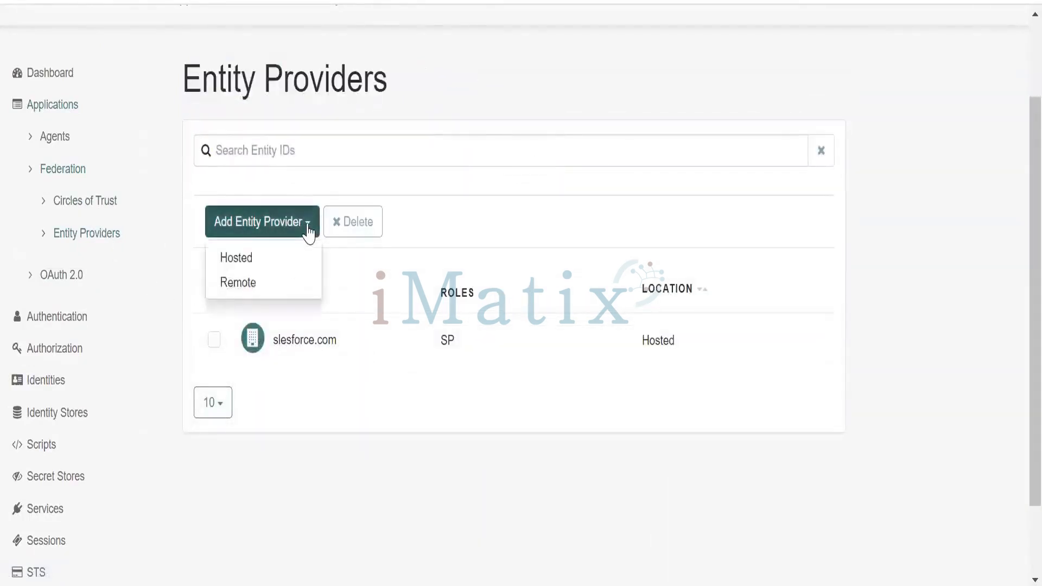
{"action": "left_click", "coordinate": [292, 265]}
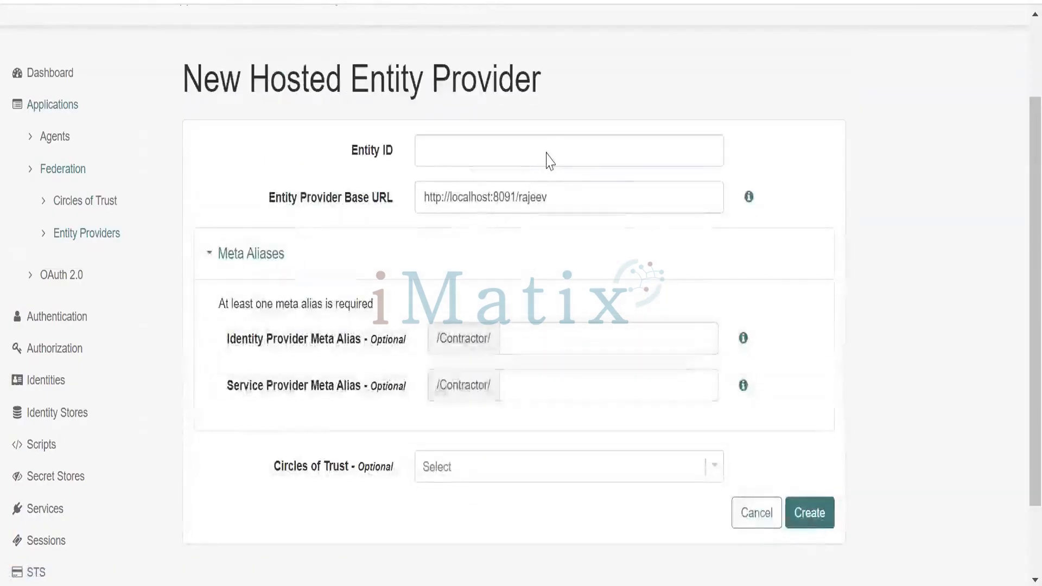
Set both the Entity ID and the Identity Provider Meta Alias of the new hosted provider to forgerock
{"action": "left_click", "coordinate": [550, 161]}
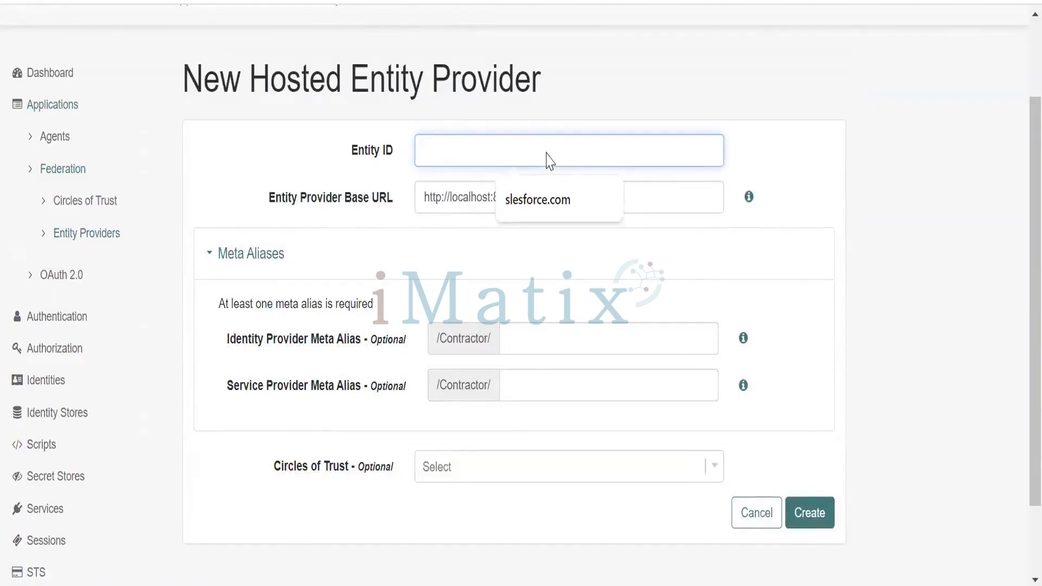
{"action": "type", "text": "forgerock"}
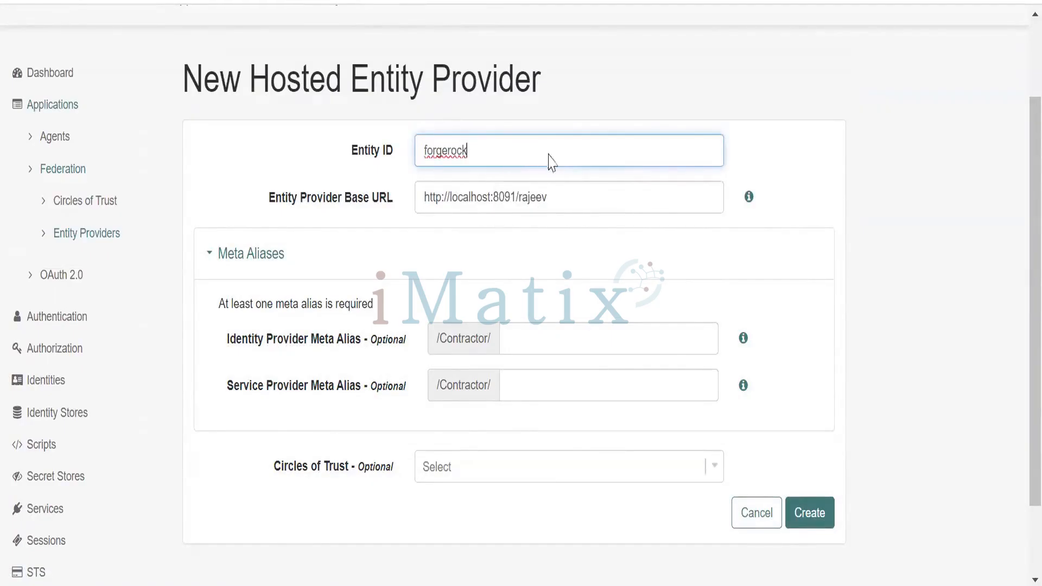
{"action": "left_click", "coordinate": [774, 186]}
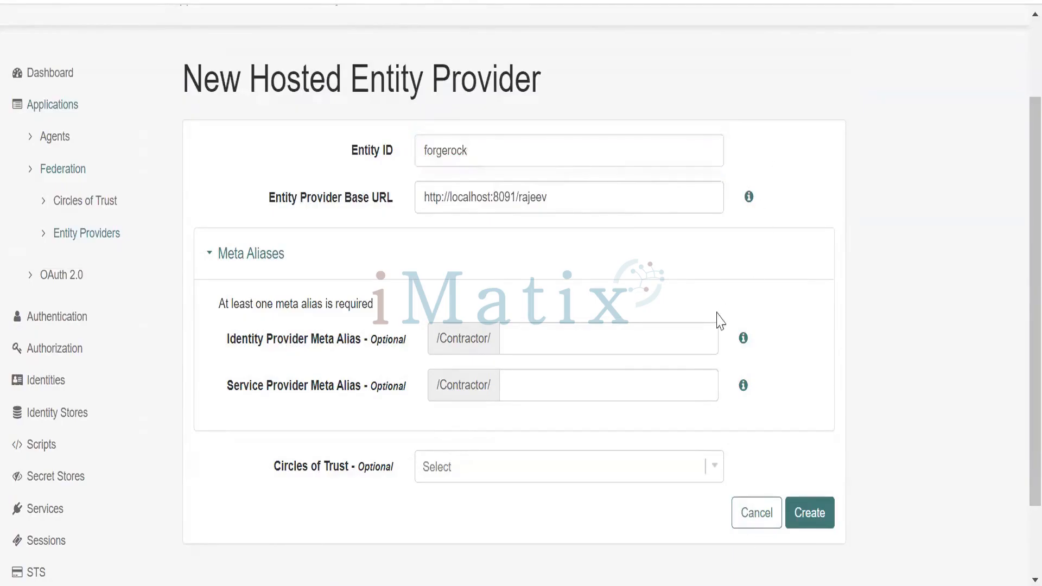
{"action": "left_click", "coordinate": [607, 341]}
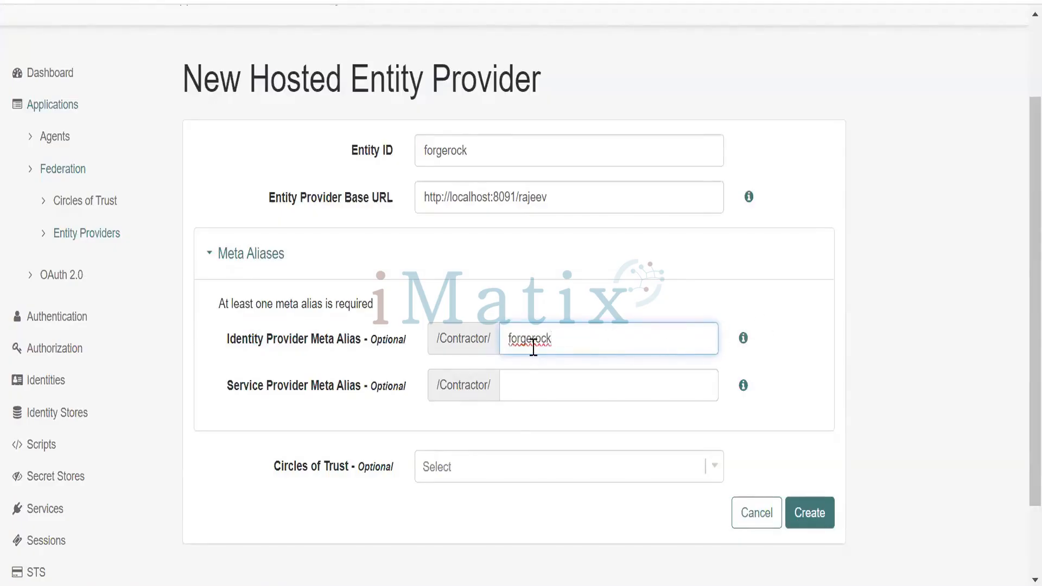
{"action": "left_click", "coordinate": [777, 326]}
Assign the new provider to the AcmeCircle circle of trust and create it
{"action": "scroll", "coordinate": [813, 354], "scroll_direction": "down", "scroll_amount": 2}
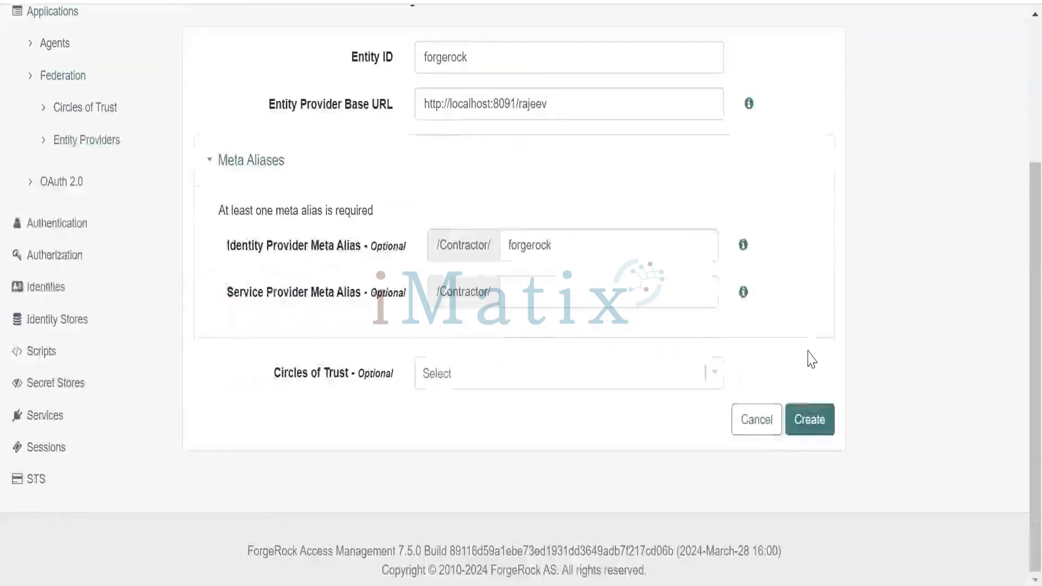
{"action": "left_click", "coordinate": [715, 383]}
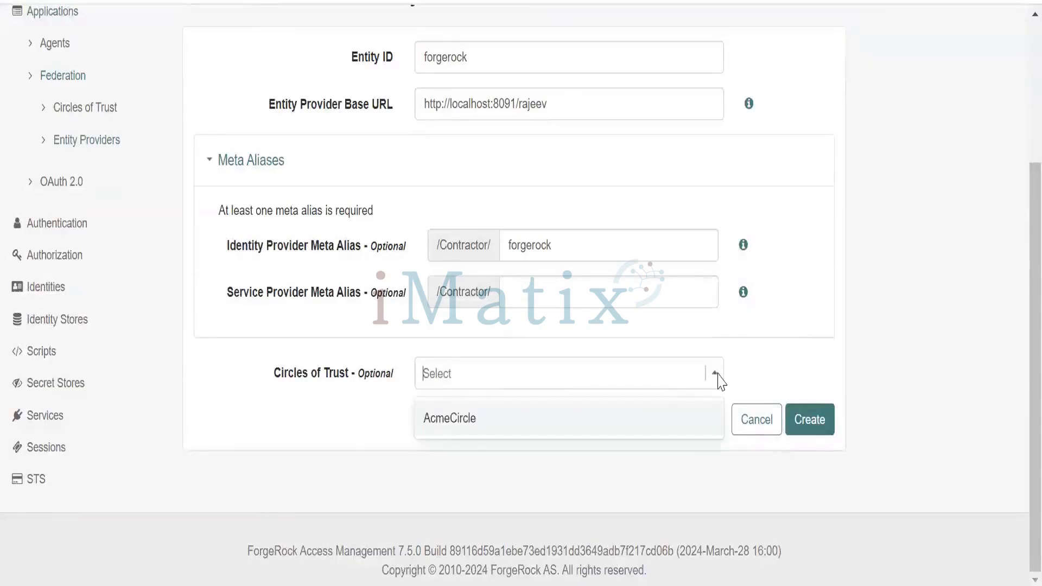
{"action": "left_click", "coordinate": [642, 419]}
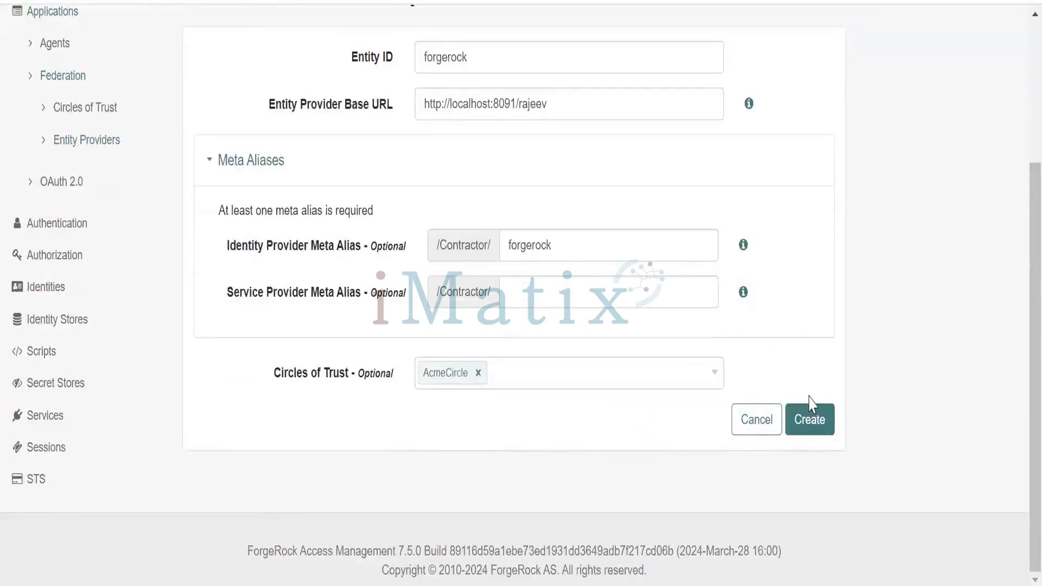
{"action": "left_click", "coordinate": [811, 417]}
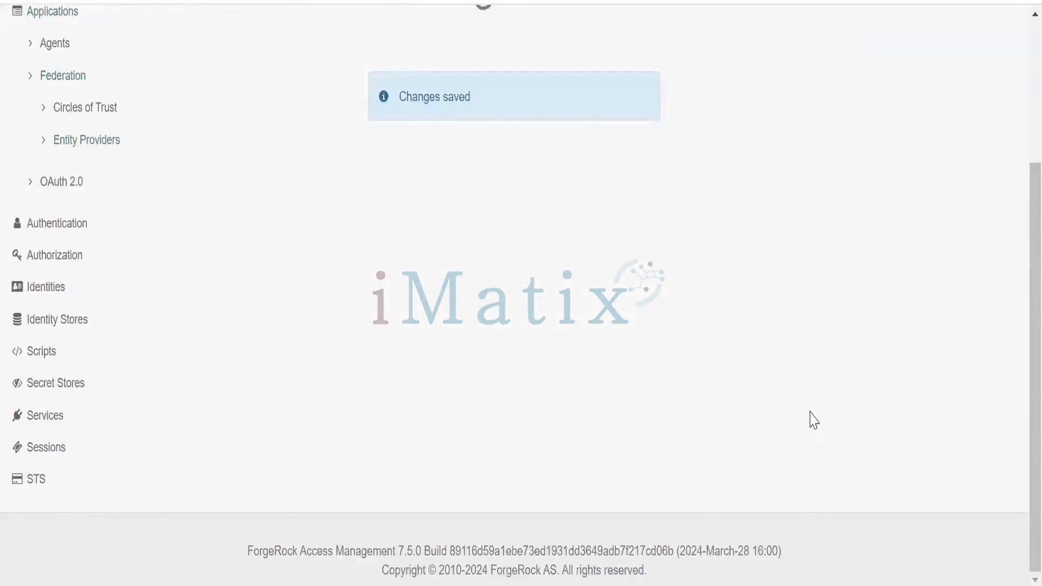
Review the forgerock identity provider's Assertion Content settings, including NameID formats, the NameID value map, authentication context and assertion time
{"action": "scroll", "coordinate": [771, 425], "scroll_direction": "down", "scroll_amount": 4}
{"action": "scroll", "coordinate": [762, 409], "scroll_direction": "down", "scroll_amount": 10}
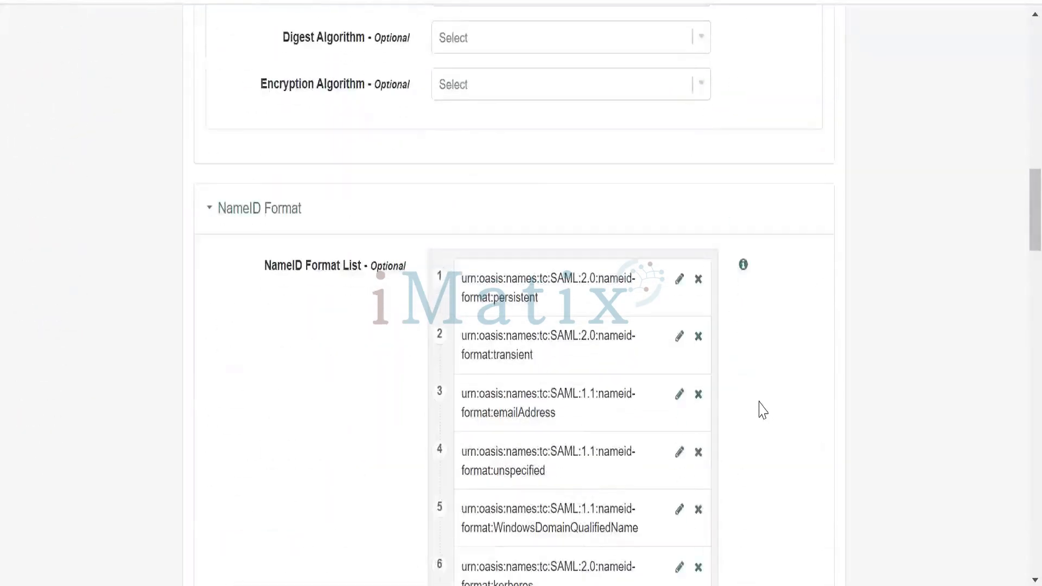
{"action": "scroll", "coordinate": [763, 410], "scroll_direction": "down", "scroll_amount": 2}
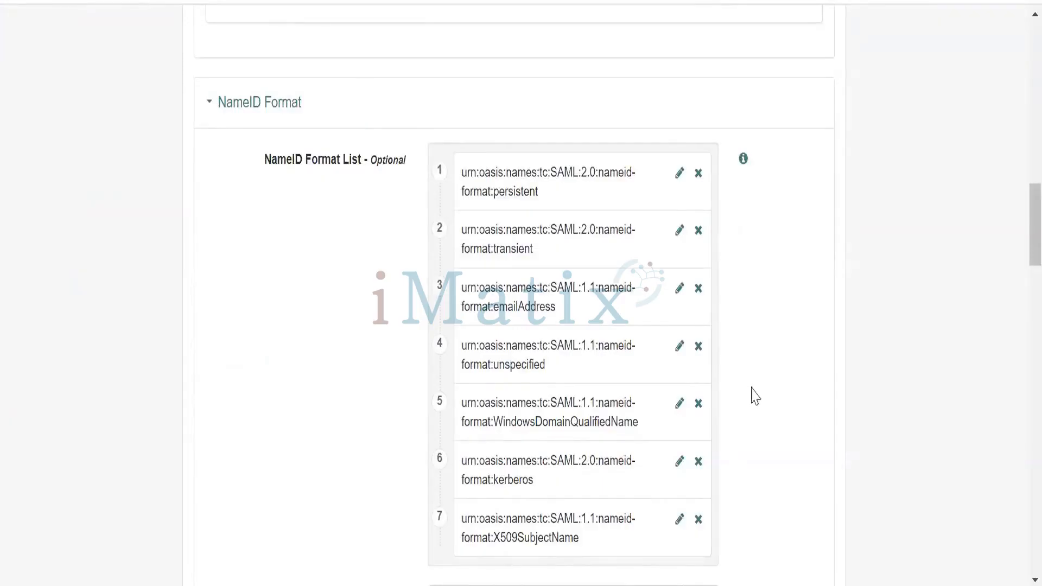
{"action": "scroll", "coordinate": [752, 397], "scroll_direction": "down", "scroll_amount": 4}
{"action": "scroll", "coordinate": [756, 397], "scroll_direction": "down", "scroll_amount": 2}
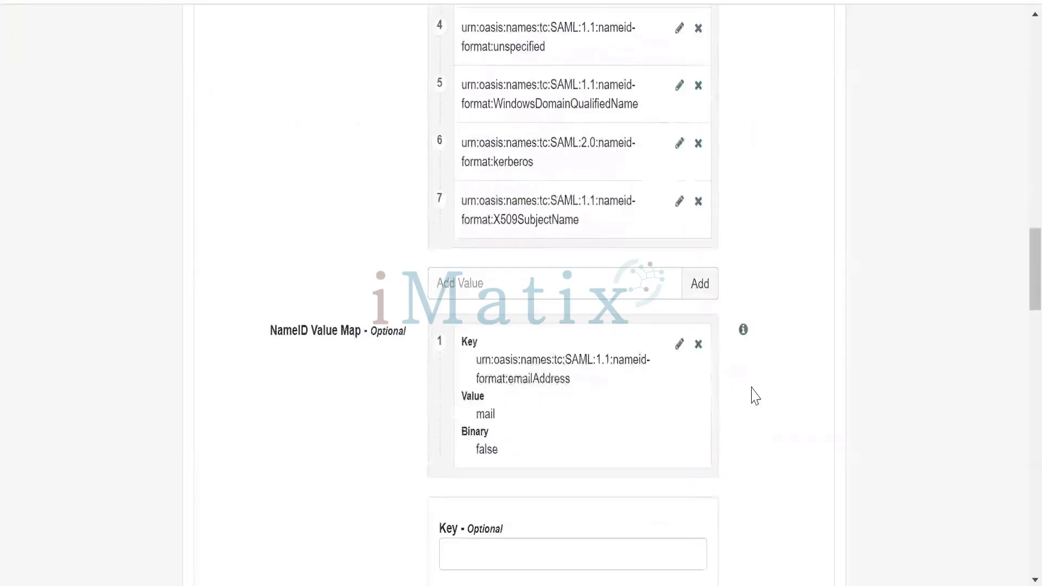
{"action": "scroll", "coordinate": [756, 396], "scroll_direction": "down", "scroll_amount": 14}
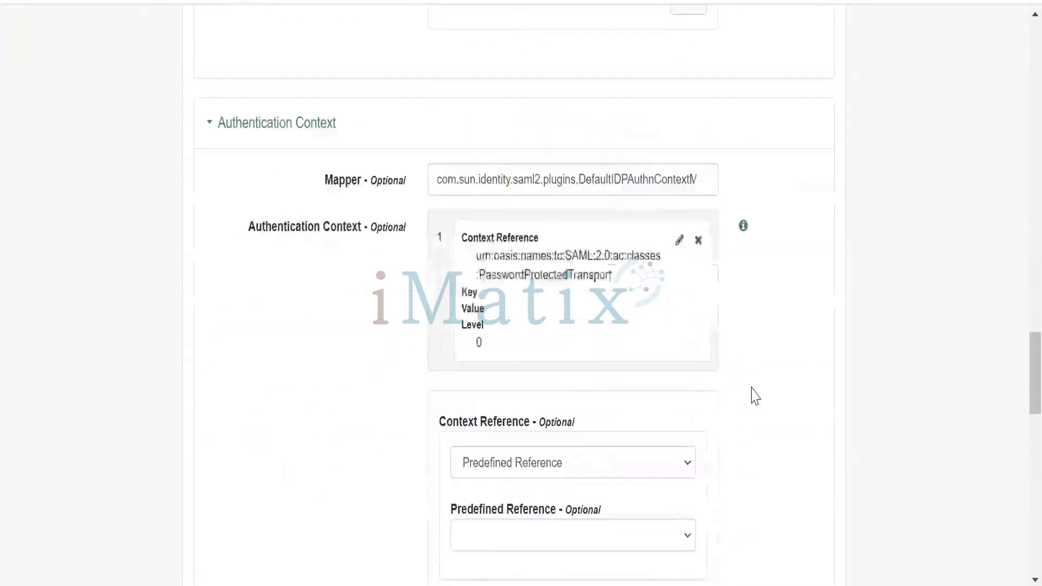
{"action": "scroll", "coordinate": [755, 396], "scroll_direction": "down", "scroll_amount": 8}
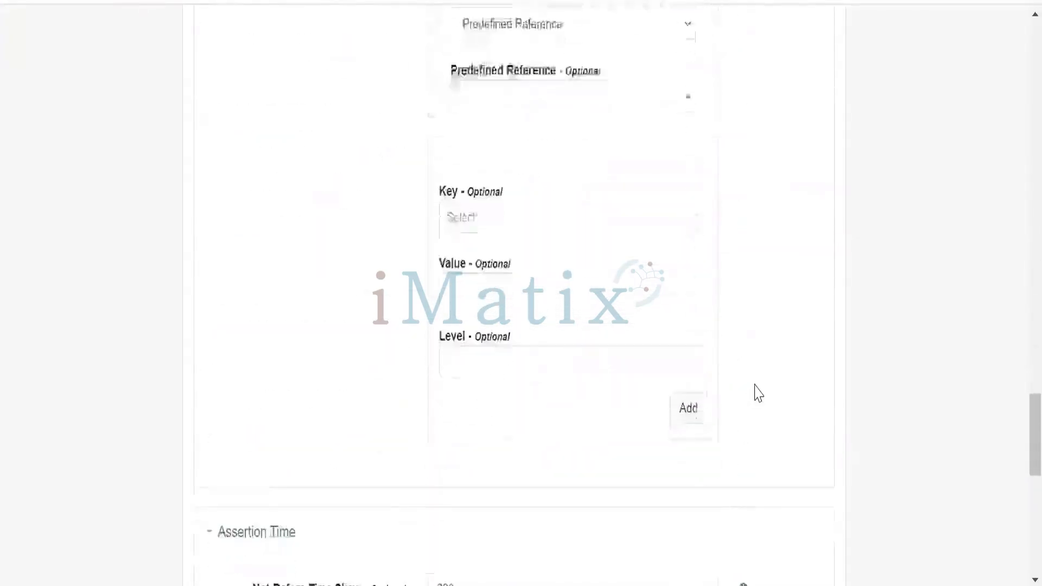
{"action": "scroll", "coordinate": [758, 393], "scroll_direction": "down", "scroll_amount": 4}
{"action": "scroll", "coordinate": [756, 391], "scroll_direction": "down", "scroll_amount": 9}
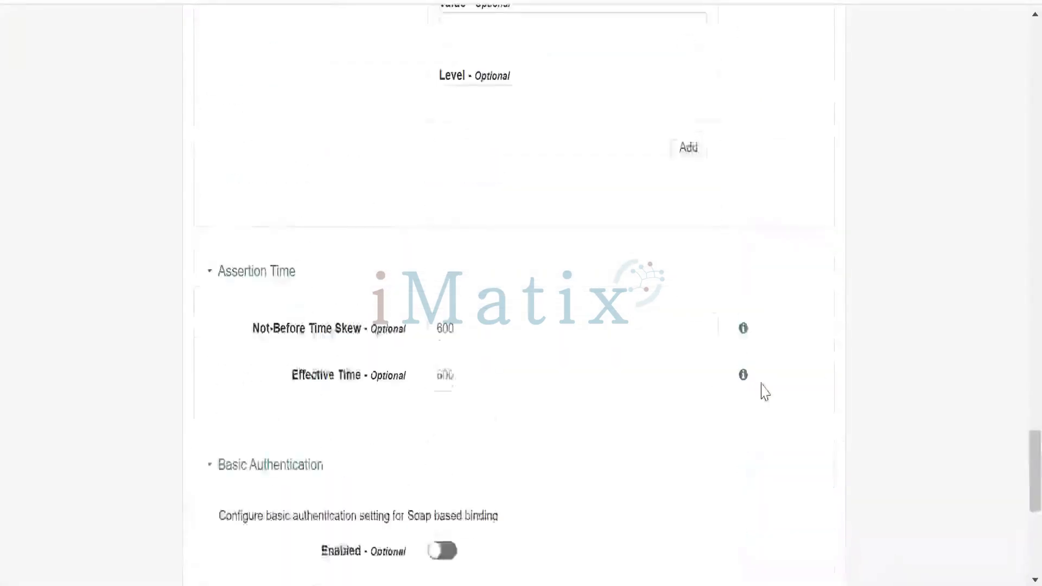
{"action": "scroll", "coordinate": [765, 392], "scroll_direction": "up", "scroll_amount": 20}
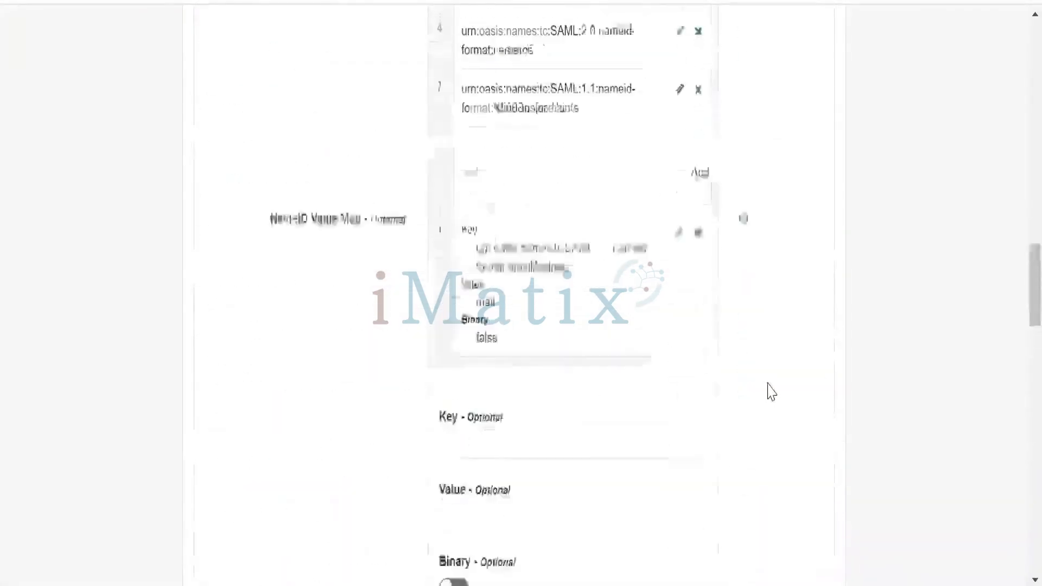
{"action": "scroll", "coordinate": [772, 392], "scroll_direction": "up", "scroll_amount": 15}
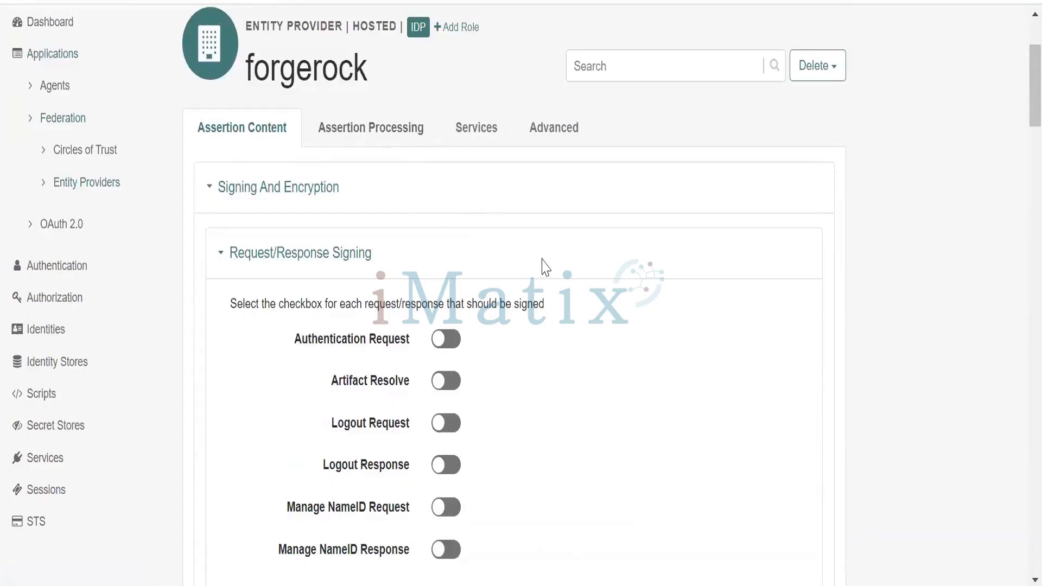
Show the forgerock identity provider's Services settings and examine its Artifact Resolution Service entry
{"action": "left_click", "coordinate": [472, 128]}
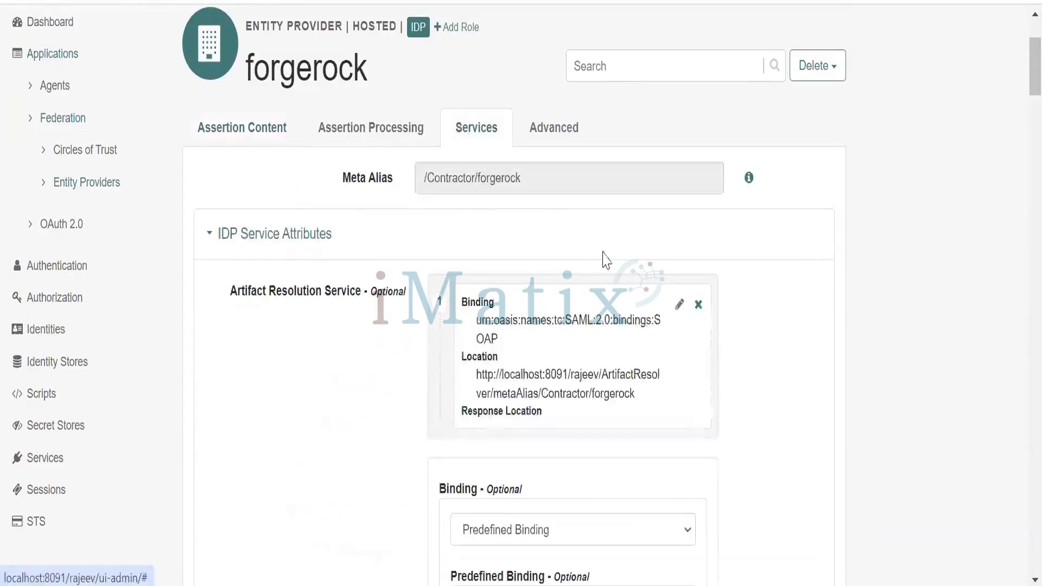
{"action": "scroll", "coordinate": [759, 372], "scroll_direction": "down", "scroll_amount": 2}
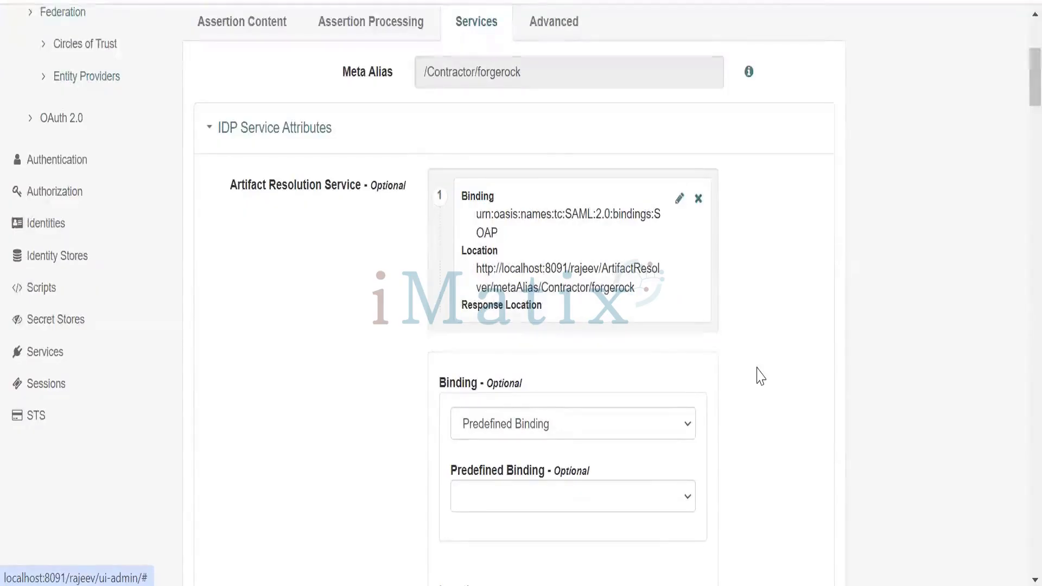
{"action": "scroll", "coordinate": [760, 377], "scroll_direction": "down", "scroll_amount": 2}
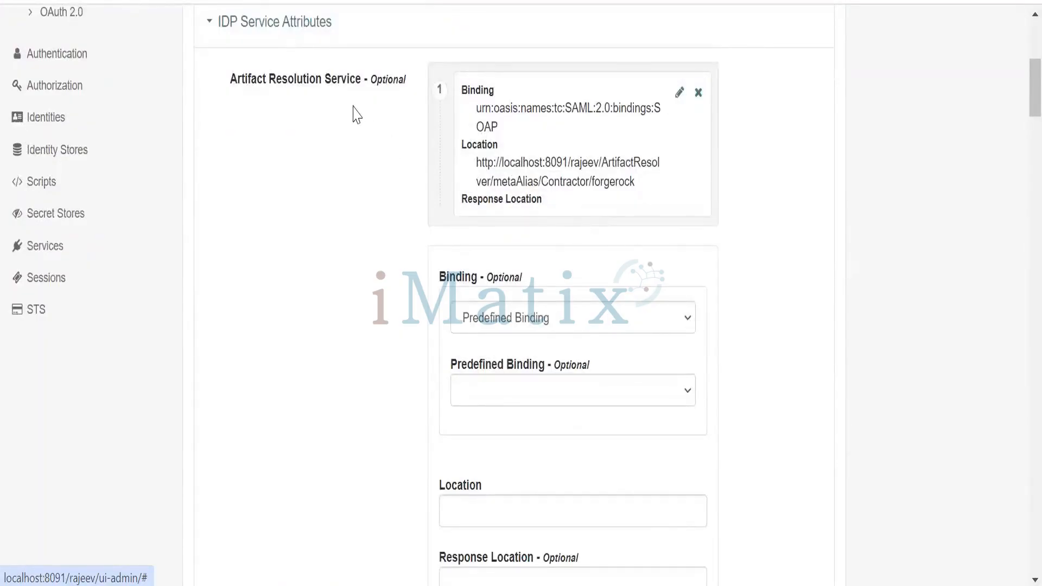
{"action": "scroll", "coordinate": [581, 344], "scroll_direction": "down", "scroll_amount": 2}
{"action": "scroll", "coordinate": [580, 344], "scroll_direction": "up", "scroll_amount": 2}
Open the SOAP Artifact Resolution Service entry for editing and inspect its Location
{"action": "left_click", "coordinate": [679, 93]}
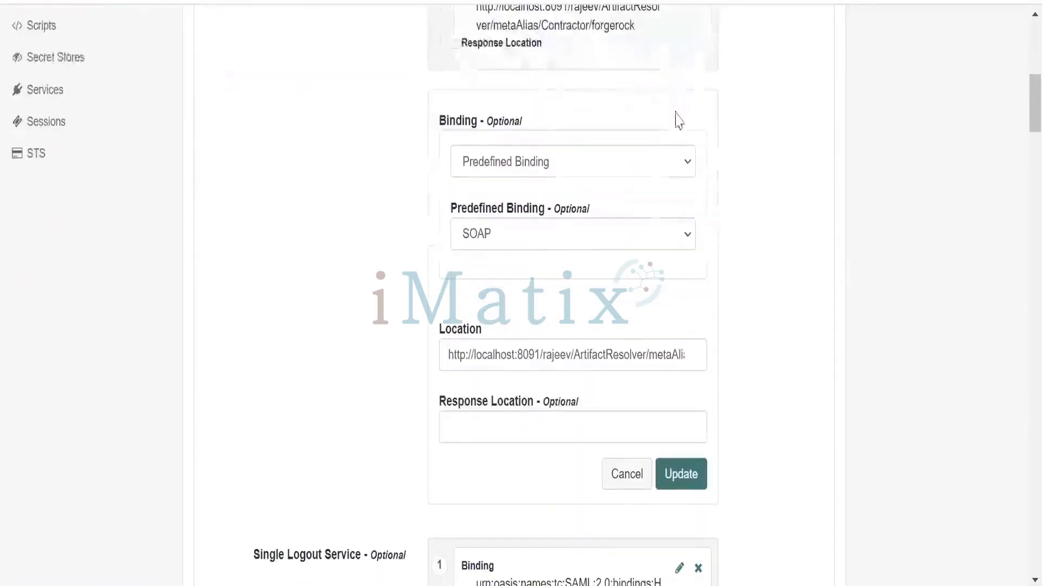
{"action": "left_click", "coordinate": [677, 352]}
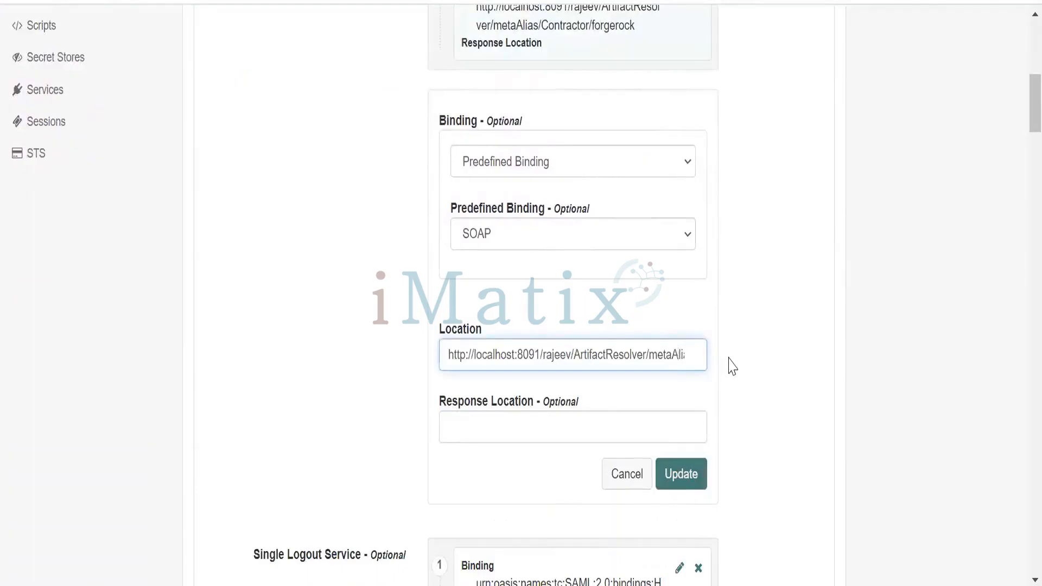
{"action": "key", "text": "ctrl+a"}
{"action": "left_click", "coordinate": [782, 425]}
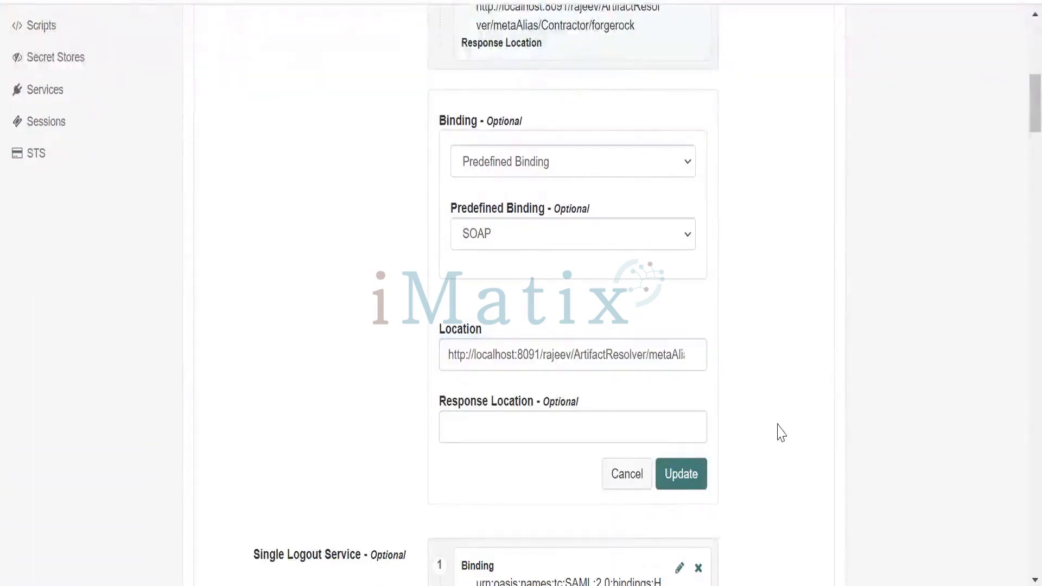
Highlight the provider's Meta Alias and compare it with the path in the Artifact Resolution Service Location
{"action": "scroll", "coordinate": [632, 296], "scroll_direction": "up", "scroll_amount": 2}
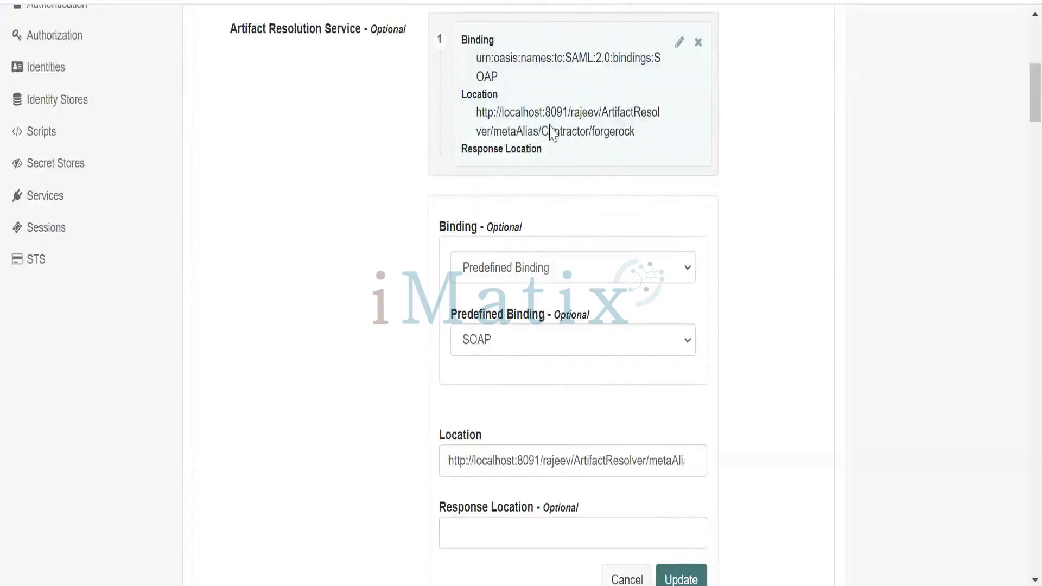
{"action": "scroll", "coordinate": [516, 206], "scroll_direction": "up", "scroll_amount": 3}
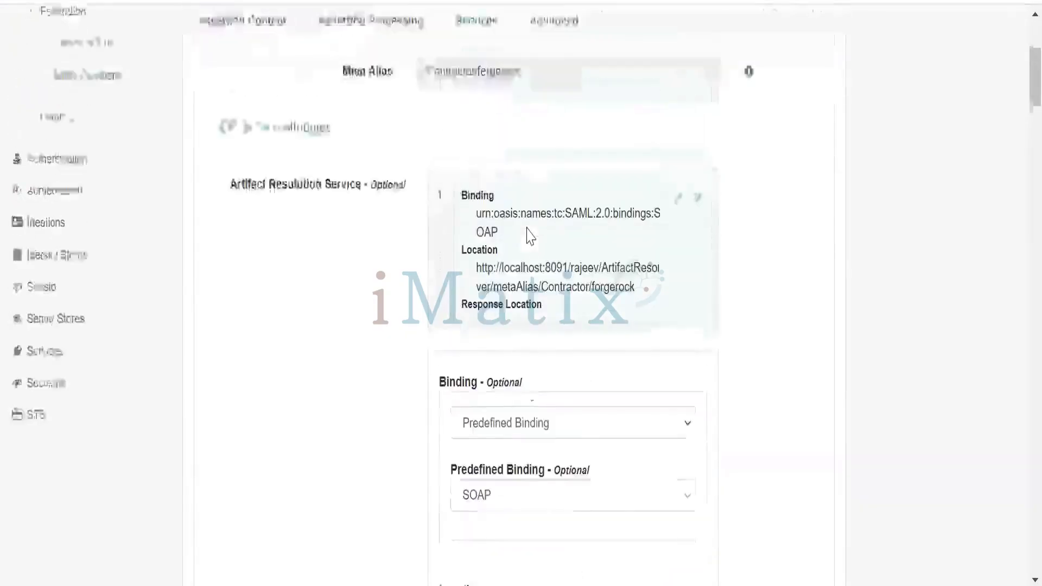
{"action": "scroll", "coordinate": [529, 236], "scroll_direction": "up", "scroll_amount": 3}
{"action": "left_click_drag", "start_coordinate": [526, 241], "coordinate": [410, 247]}
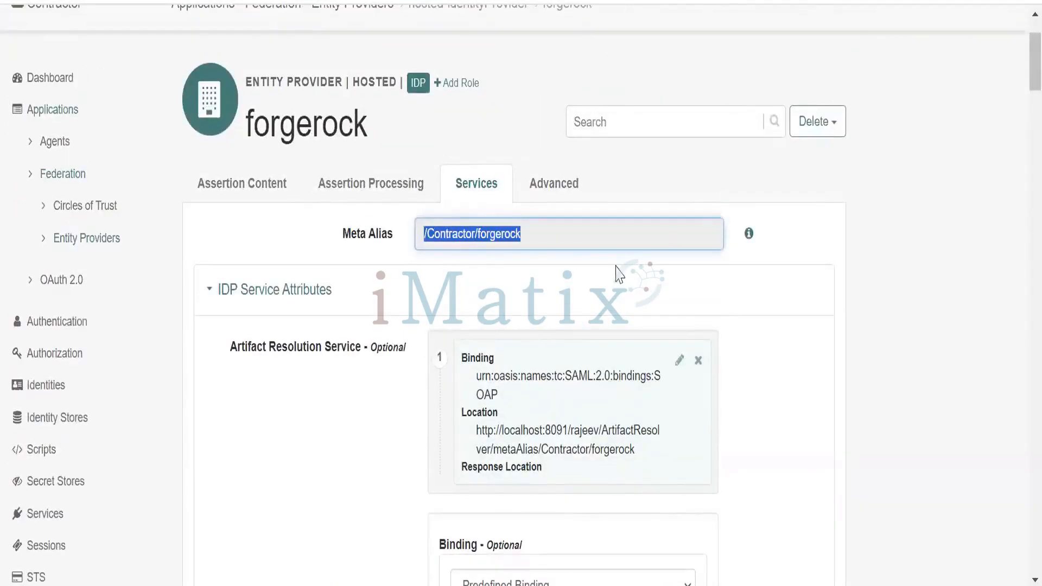
{"action": "scroll", "coordinate": [711, 393], "scroll_direction": "down", "scroll_amount": 4}
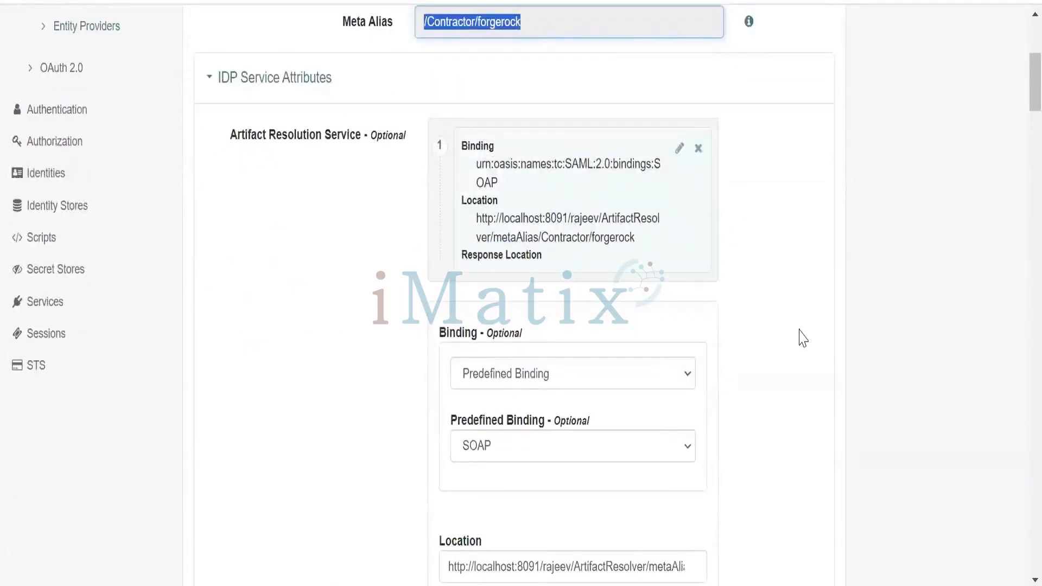
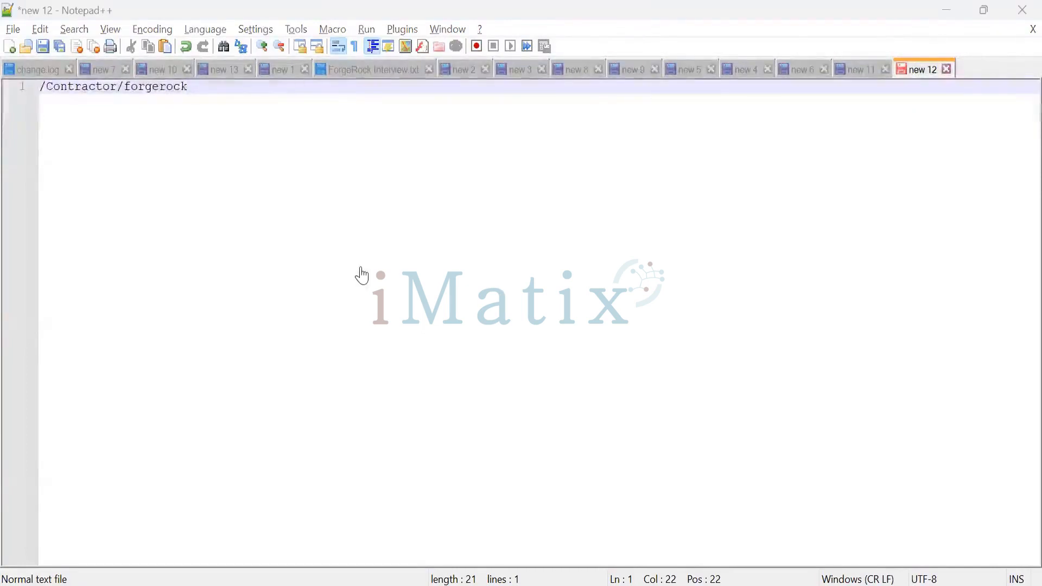
Copy the sample idpSSOInit.jsp URL from the browser window, close that window, and paste the URL below the meta alias in the new 12 note
{"action": "key", "text": "alt+Tab"}
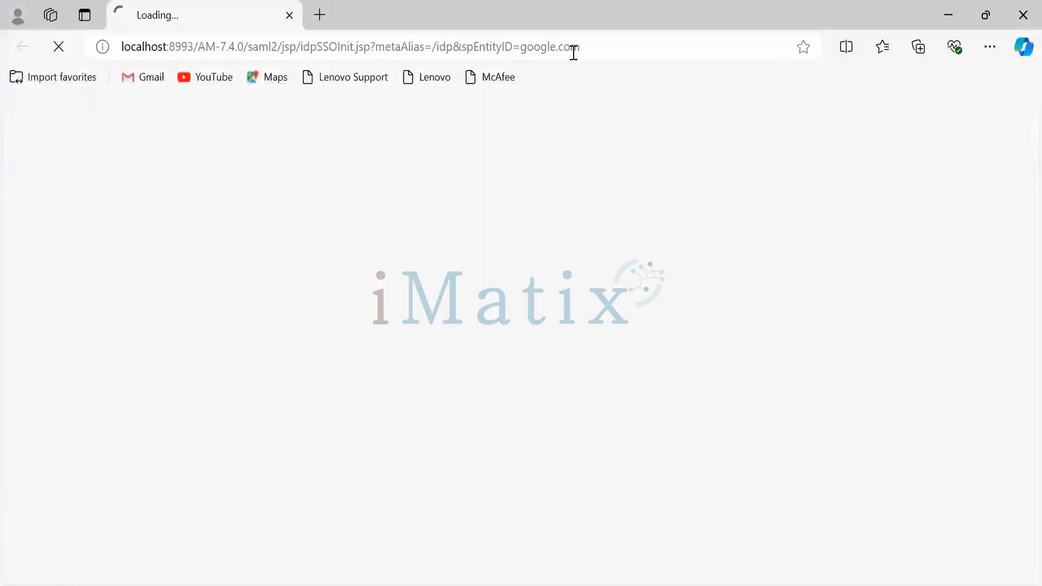
{"action": "left_click", "coordinate": [590, 49]}
{"action": "key", "text": "ctrl+c"}
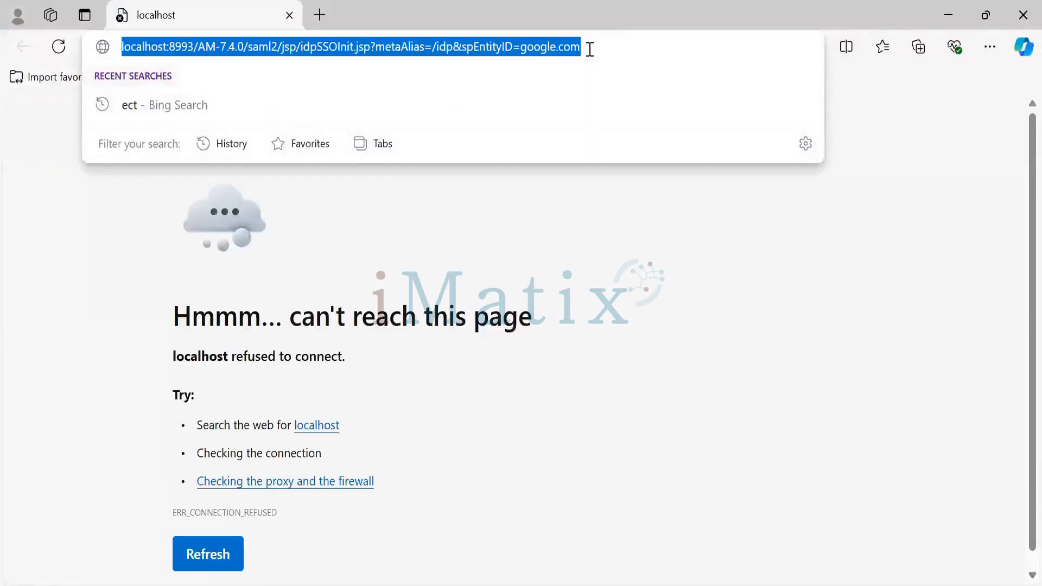
{"action": "left_click", "coordinate": [1023, 15]}
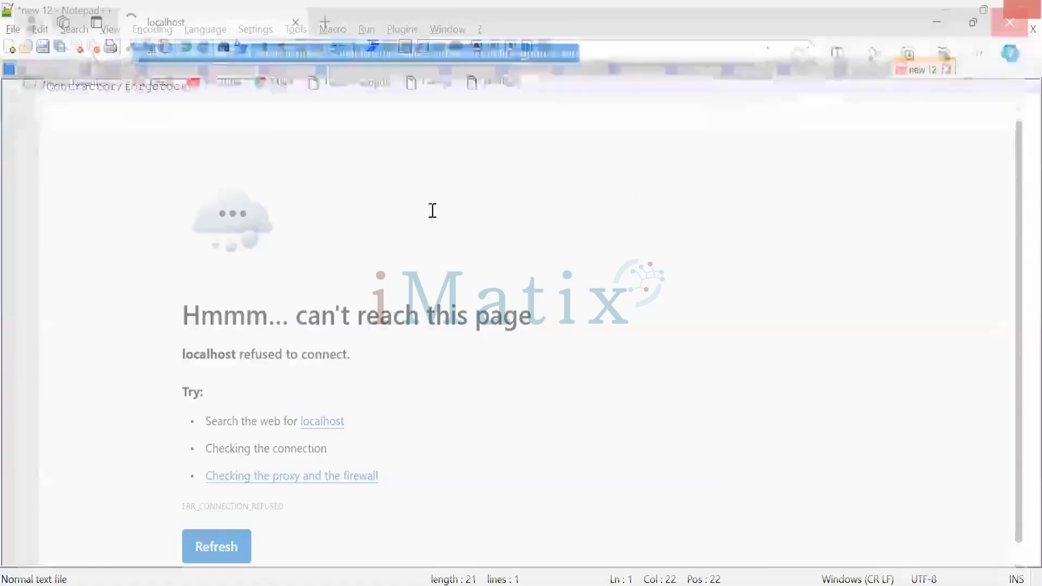
{"action": "key", "text": "Return"}
{"action": "key", "text": "Return"}
{"action": "key", "text": "ctrl+v"}
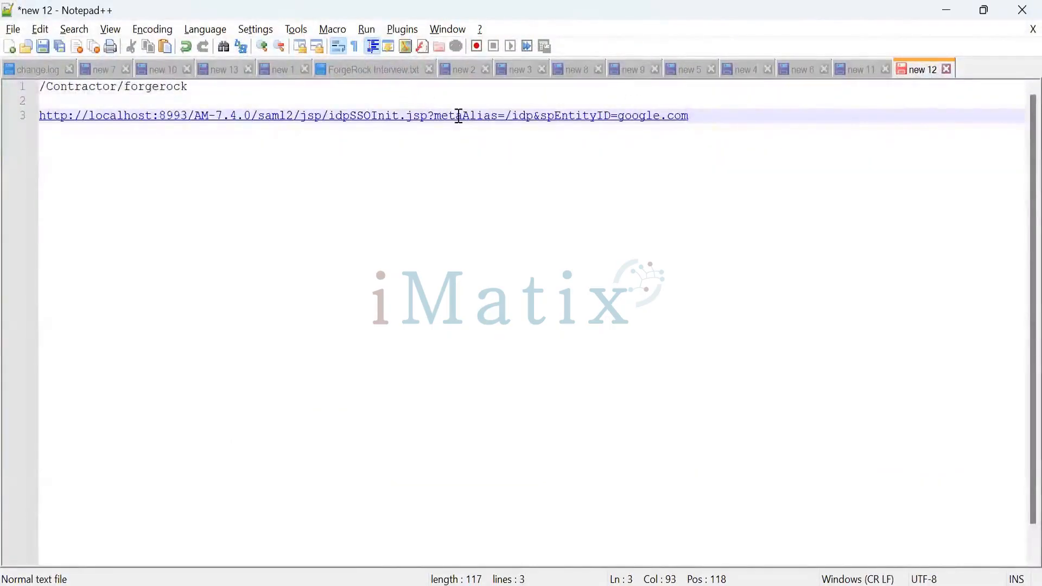
Replace the pasted URL's server and deployment base with the localhost:8091 AM address from the new 3 note, keeping a slash before saml2
{"action": "left_click", "coordinate": [519, 77]}
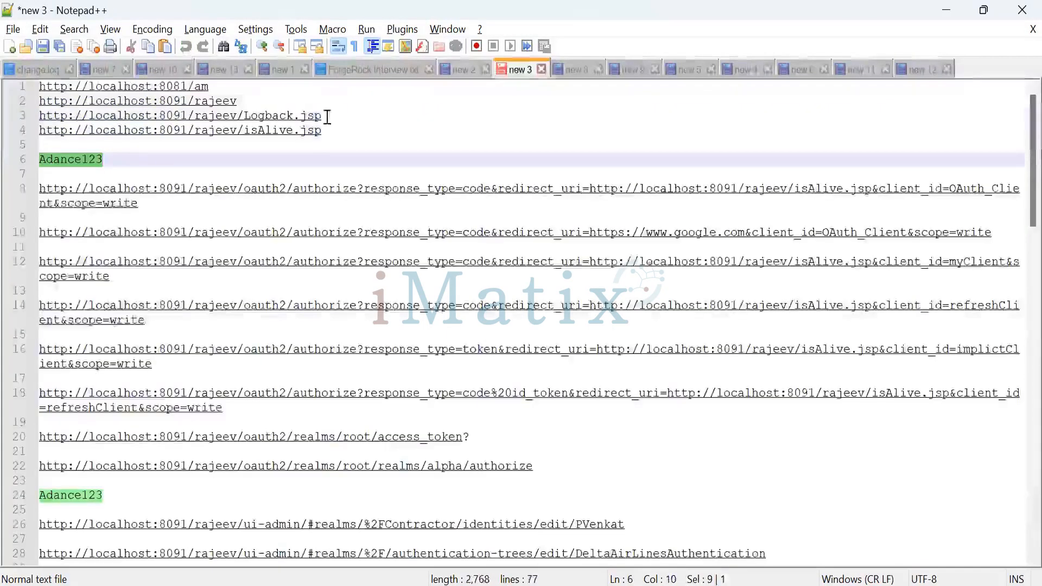
{"action": "left_click_drag", "start_coordinate": [240, 101], "coordinate": [32, 102]}
{"action": "key", "text": "ctrl+c"}
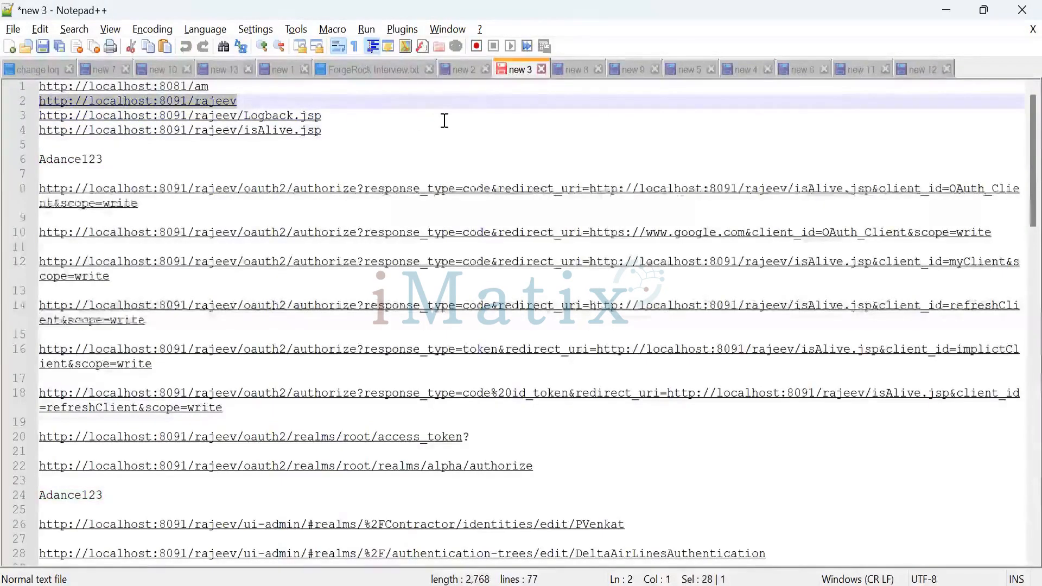
{"action": "left_click", "coordinate": [916, 69]}
{"action": "left_click_drag", "start_coordinate": [258, 122], "coordinate": [40, 116]}
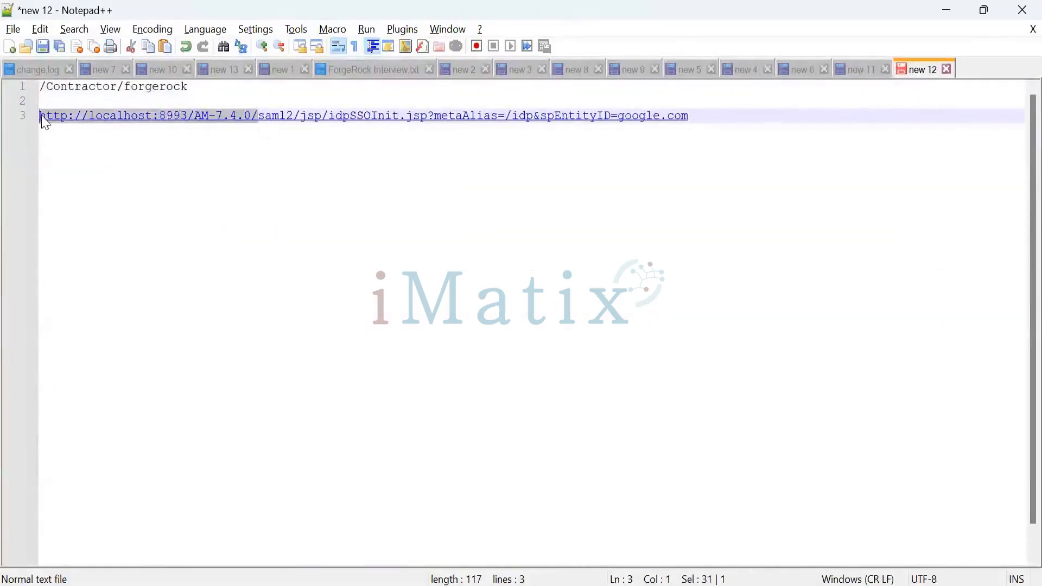
{"action": "key", "text": "ctrl+v"}
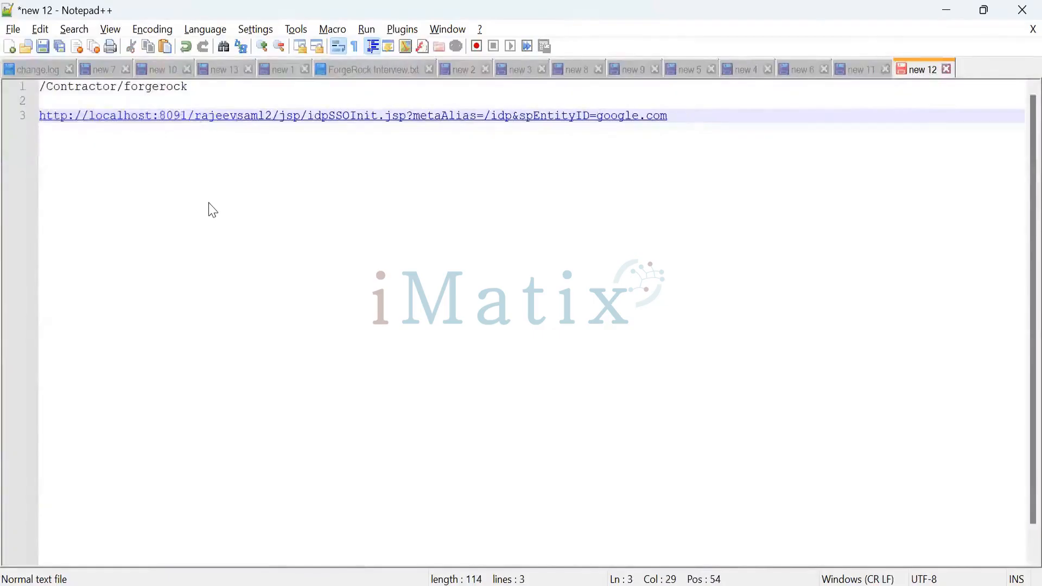
{"action": "type", "text": "/"}
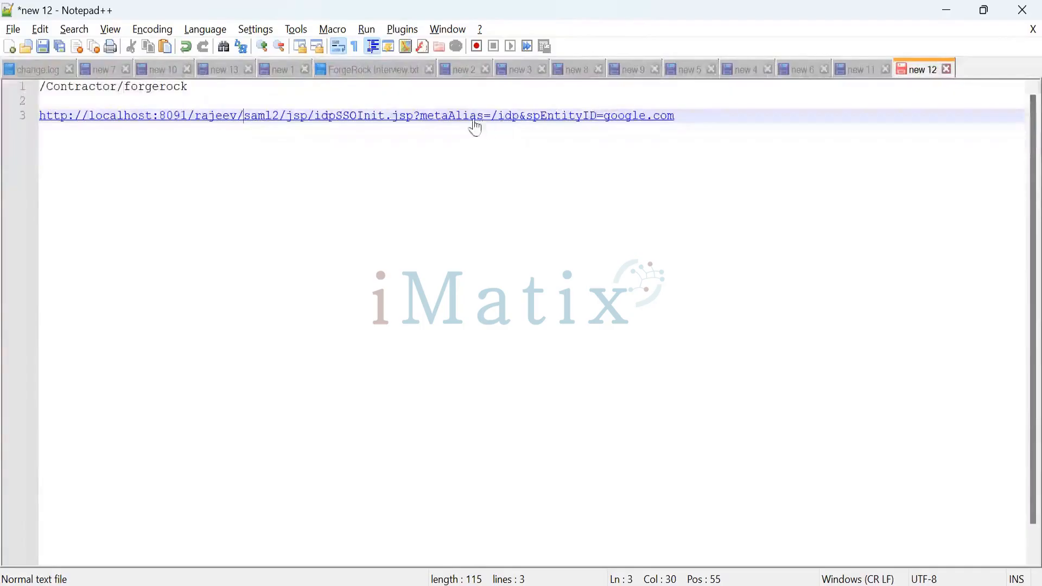
Replace the URL's metaAlias value /idp with the /Contractor/forgerock alias noted in the first line
{"action": "left_click_drag", "start_coordinate": [191, 89], "coordinate": [31, 95]}
{"action": "key", "text": "ctrl+c"}
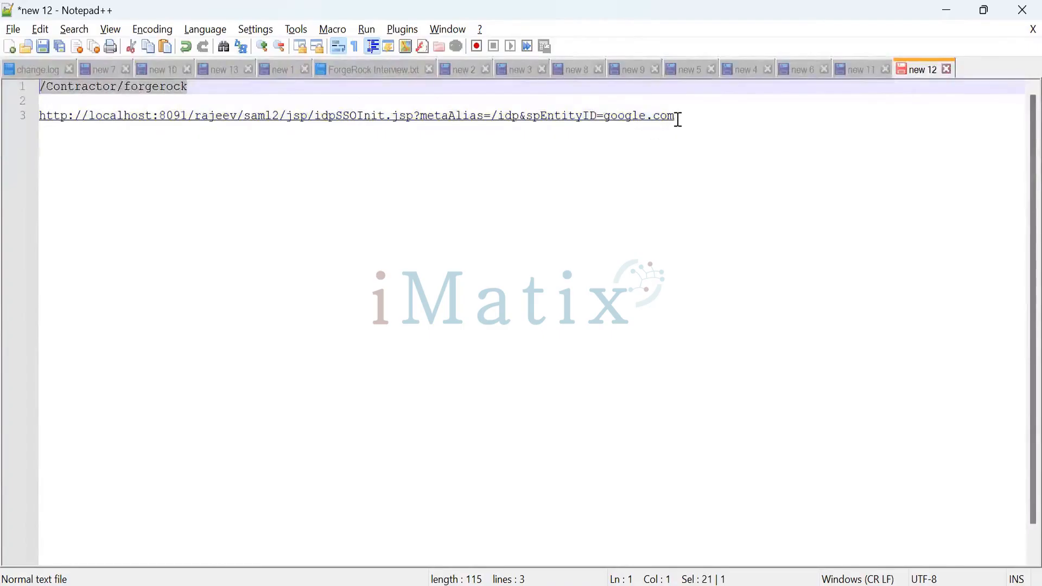
{"action": "left_click_drag", "start_coordinate": [678, 119], "coordinate": [530, 132]}
{"action": "key", "text": "shift+End"}
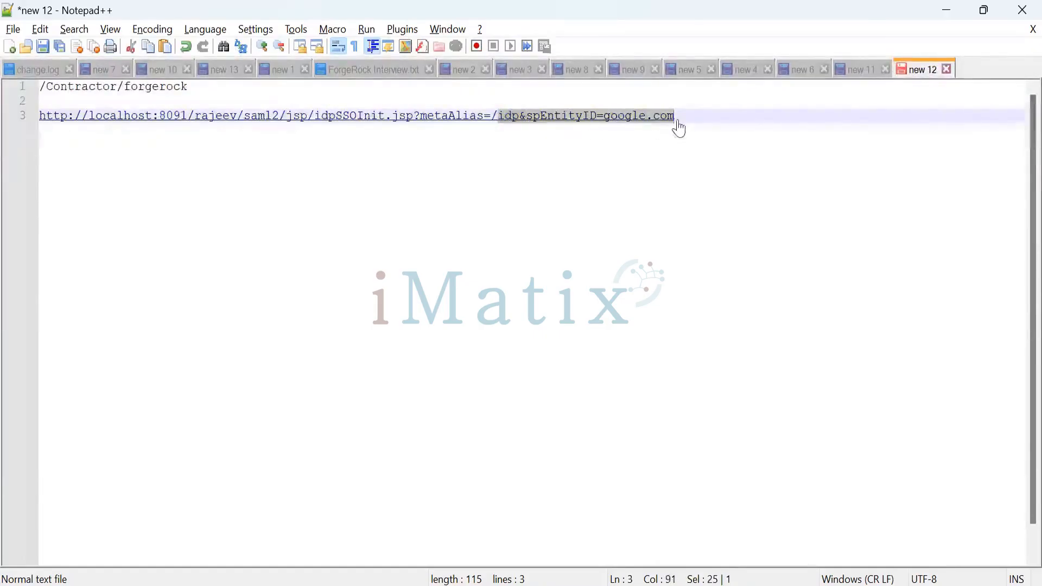
{"action": "left_click_drag", "start_coordinate": [681, 129], "coordinate": [524, 125]}
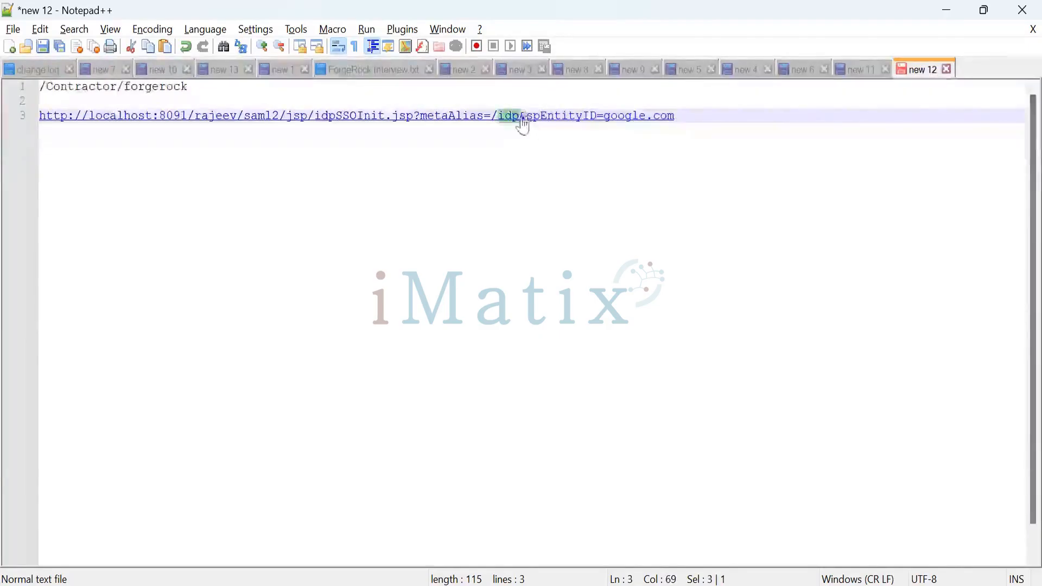
{"action": "key", "text": "End"}
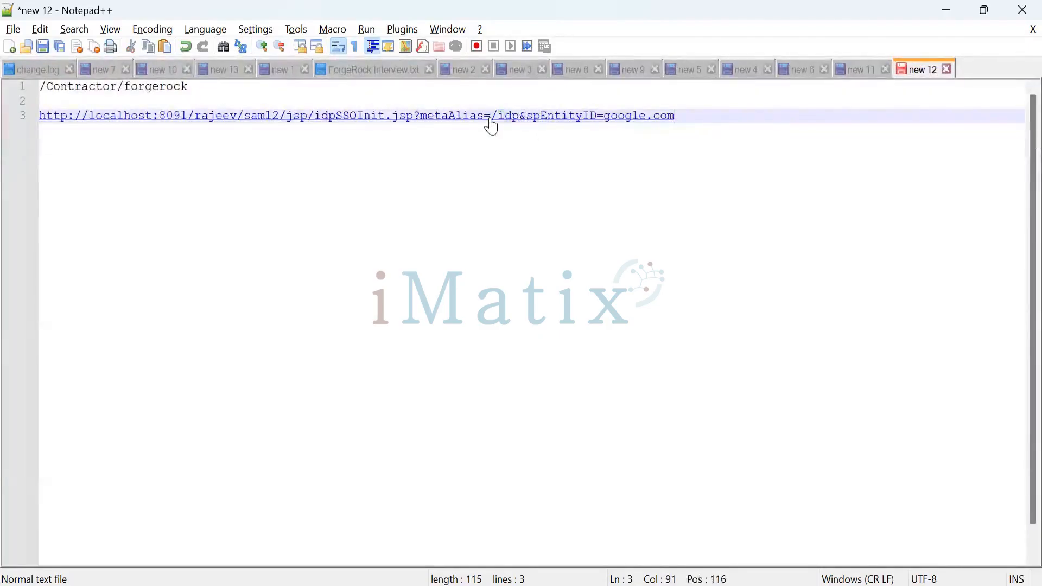
{"action": "left_click_drag", "start_coordinate": [491, 126], "coordinate": [518, 125]}
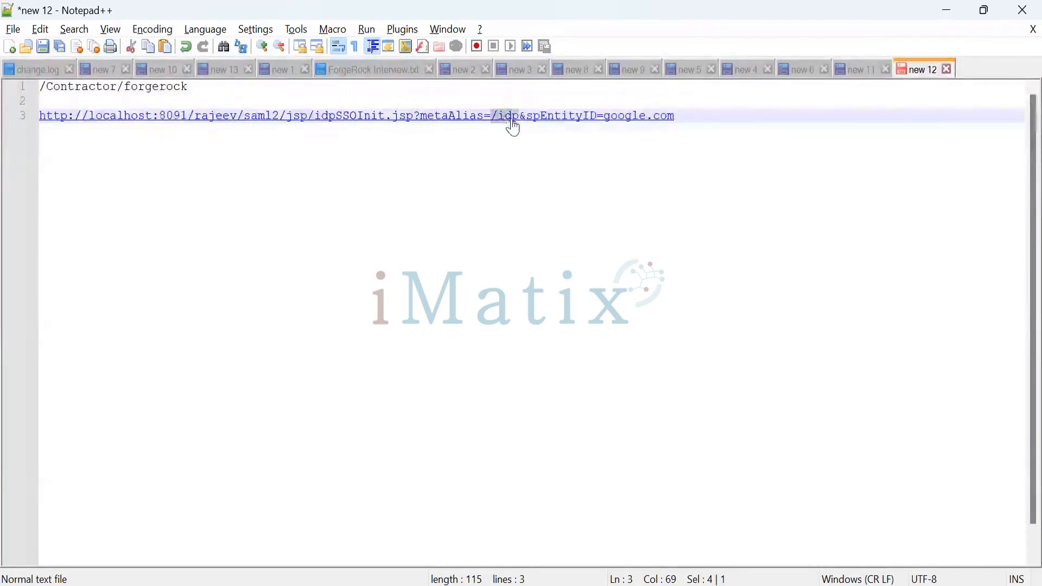
{"action": "key", "text": "ctrl+v"}
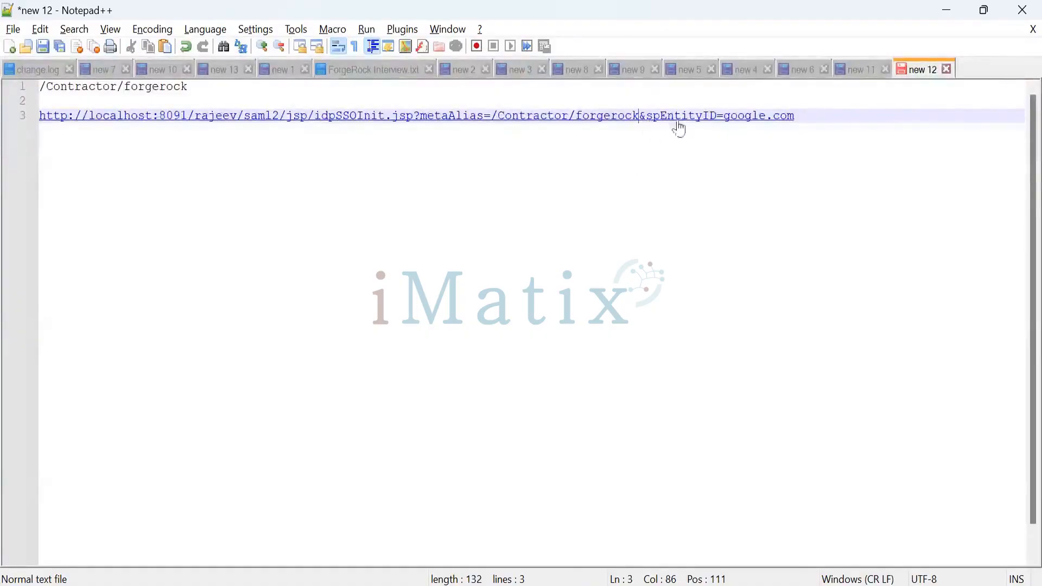
Replace the URL's spEntityID value google.com with salesfor
{"action": "left_click_drag", "start_coordinate": [726, 130], "coordinate": [774, 131]}
{"action": "left_click_drag", "start_coordinate": [782, 130], "coordinate": [808, 119]}
{"action": "key", "text": "BackSpace"}
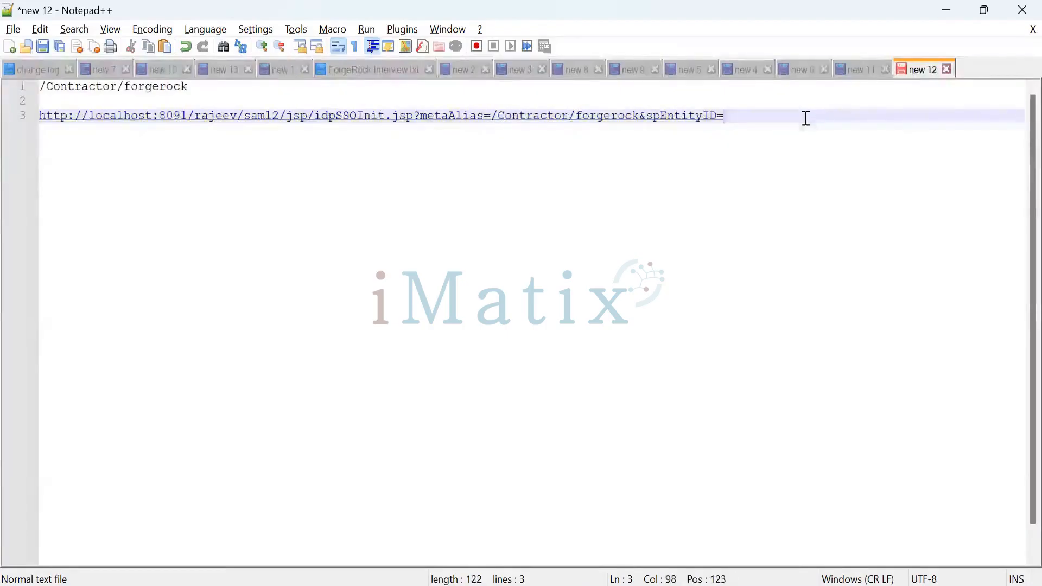
{"action": "type", "text": "salesfor"}
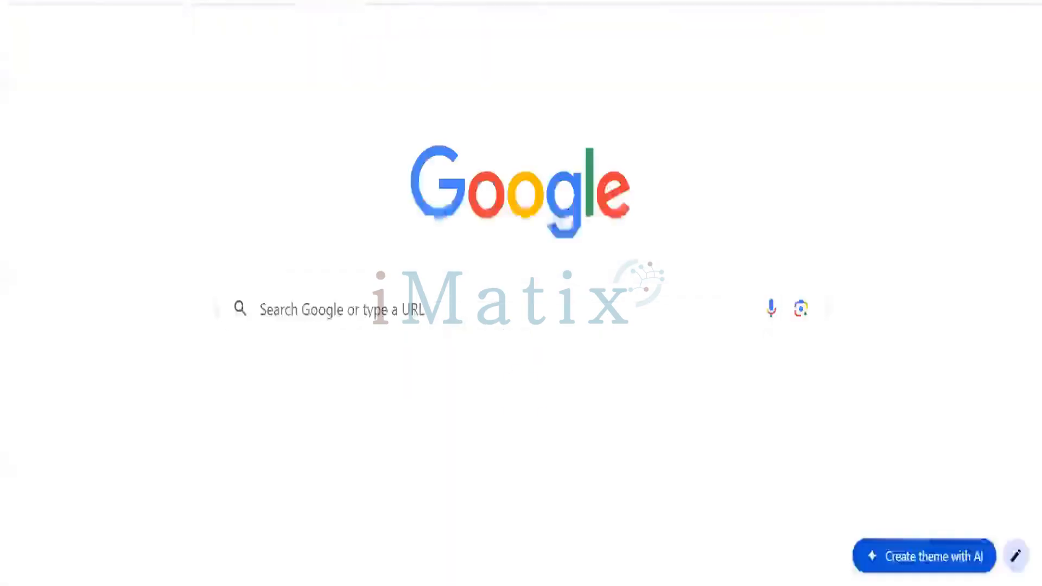
Look up slesforce in a new browser tab and visit the Salesforce website
{"action": "left_click", "coordinate": [325, 2]}
{"action": "type", "text": "slesforce"}
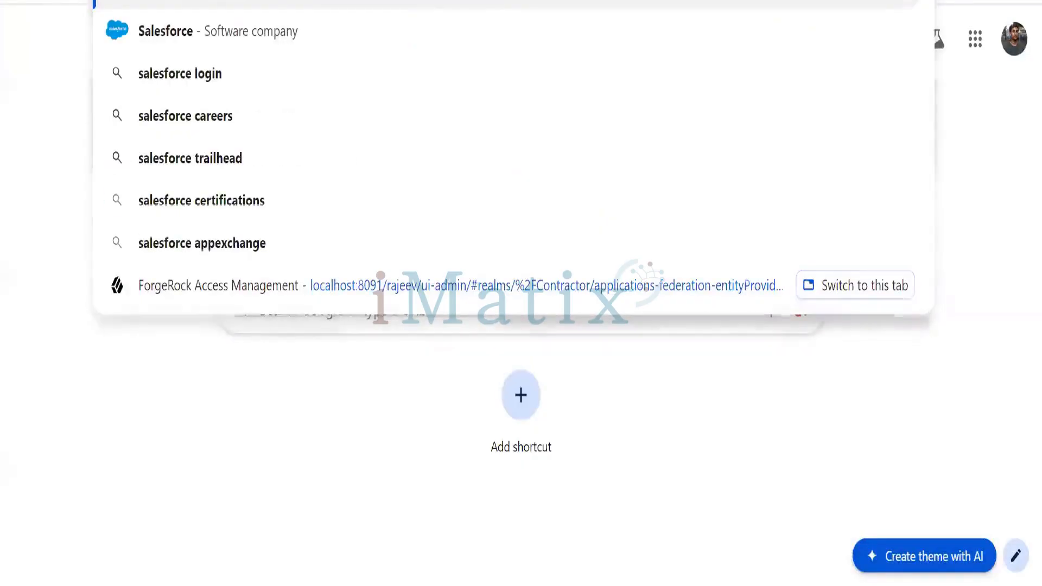
{"action": "key", "text": "Return"}
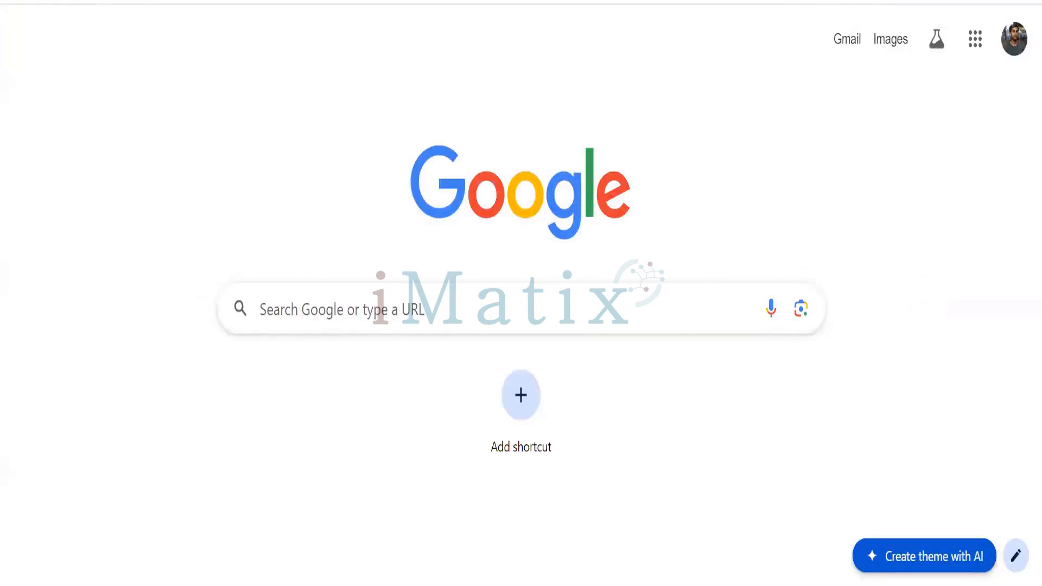
{"action": "mouse_move", "coordinate": [568, 585]}
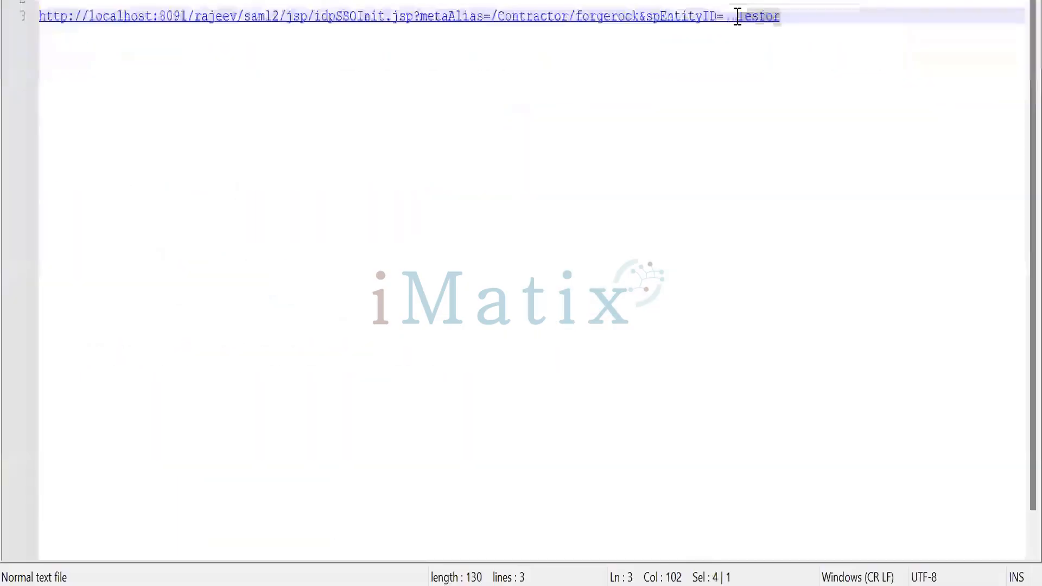
{"action": "double_click", "coordinate": [735, 17]}
{"action": "type", "text": "https://www.salesforce.com/"}
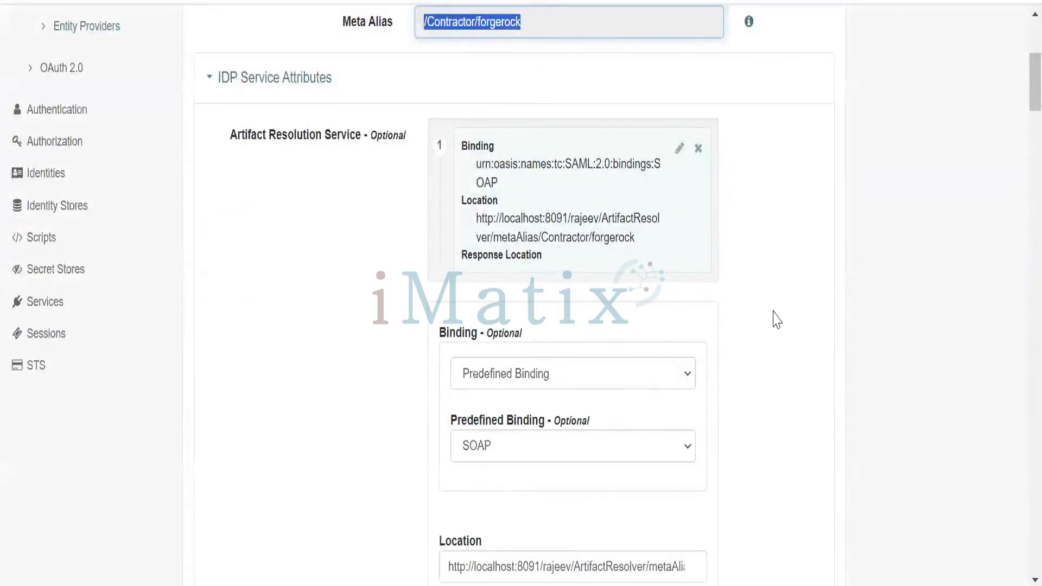
Open the hosted slesforce.com service provider from the realm's Entity Providers and copy its entity ID
{"action": "scroll", "coordinate": [315, 206], "scroll_direction": "up", "scroll_amount": 4}
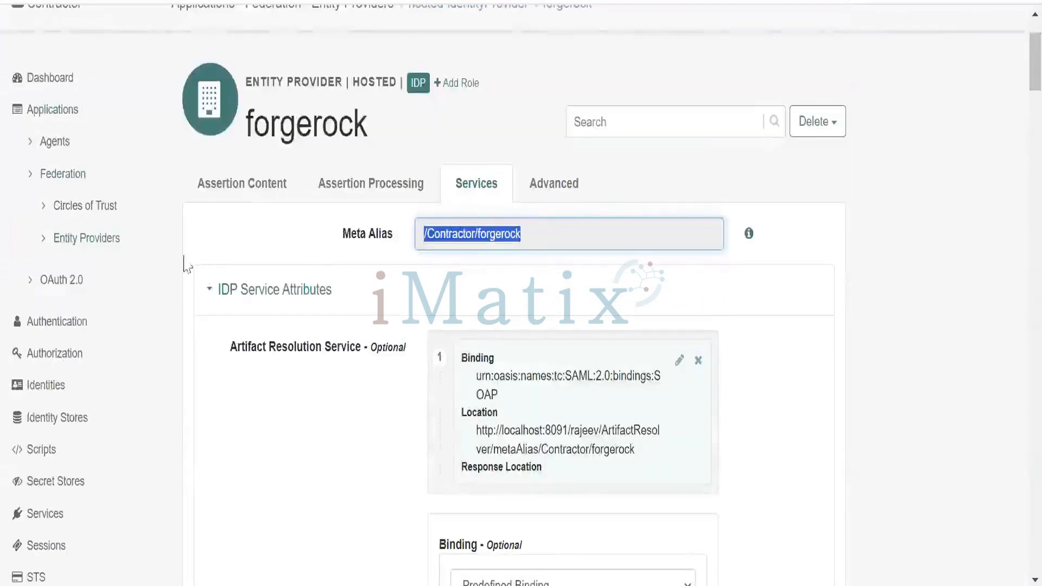
{"action": "left_click", "coordinate": [117, 243]}
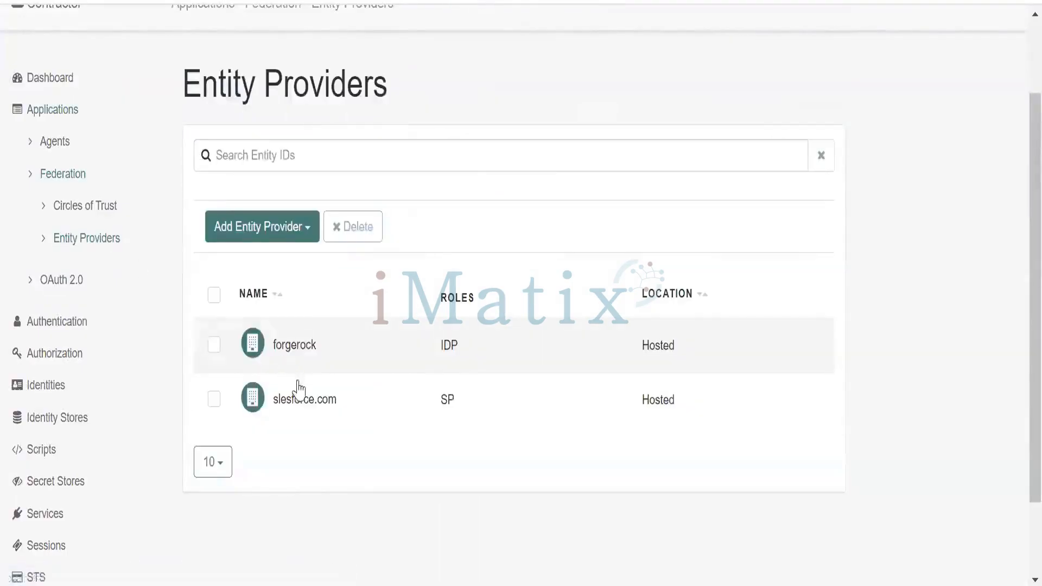
{"action": "left_click", "coordinate": [304, 407]}
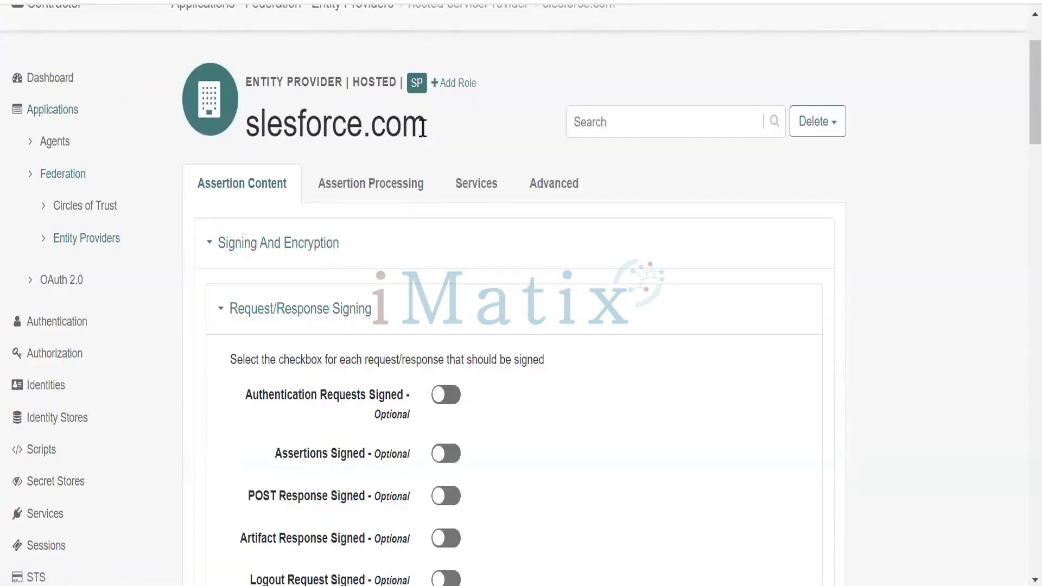
{"action": "left_click_drag", "start_coordinate": [425, 126], "coordinate": [246, 129]}
{"action": "key", "text": "ctrl+c"}
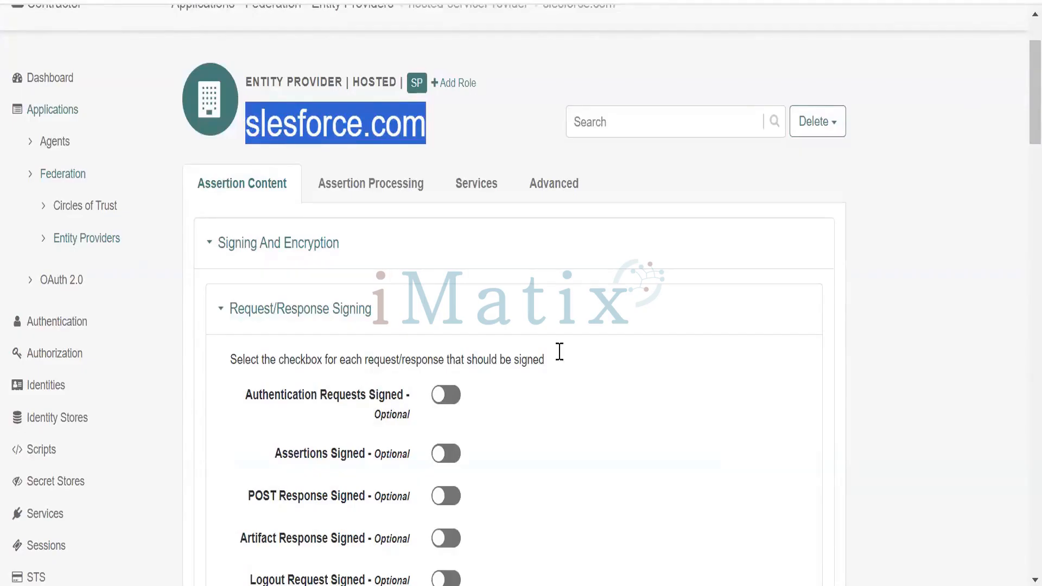
Set the note URL's spEntityID to slesforce.com and copy the complete single sign-on URL
{"action": "key", "text": "alt+Tab"}
{"action": "left_click_drag", "start_coordinate": [914, 118], "coordinate": [725, 121]}
{"action": "key", "text": "ctrl+v"}
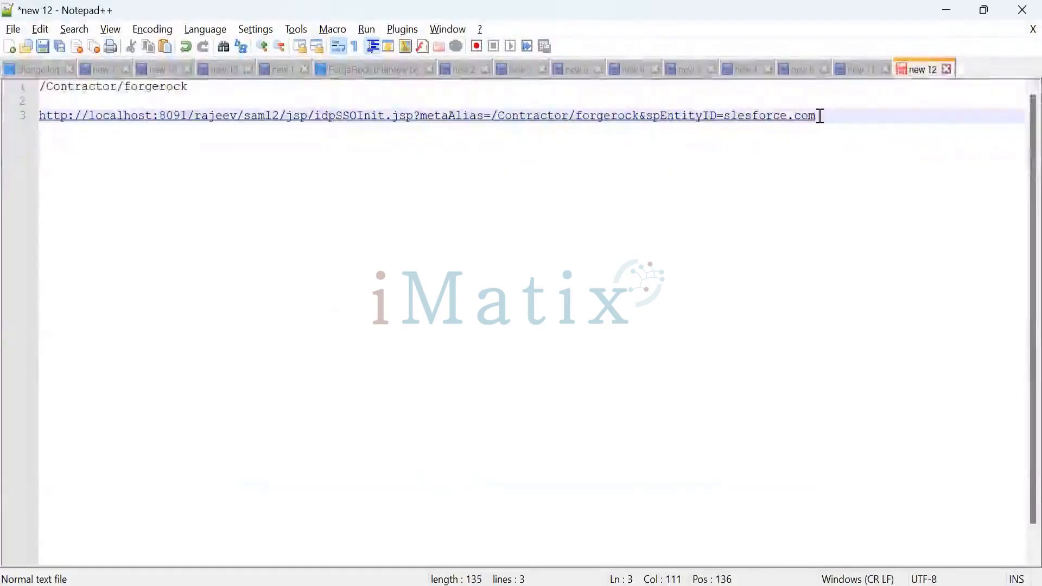
{"action": "left_click_drag", "start_coordinate": [826, 116], "coordinate": [40, 115]}
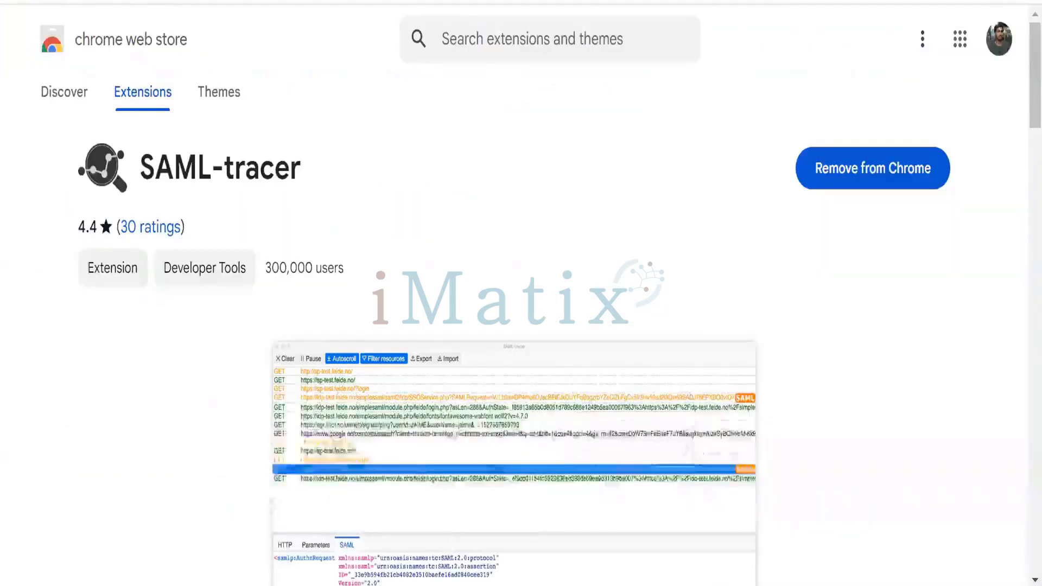
Try to load the copied single sign-on URL in a new incognito window, and return to the regular browser window
{"action": "left_click", "coordinate": [953, 37]}
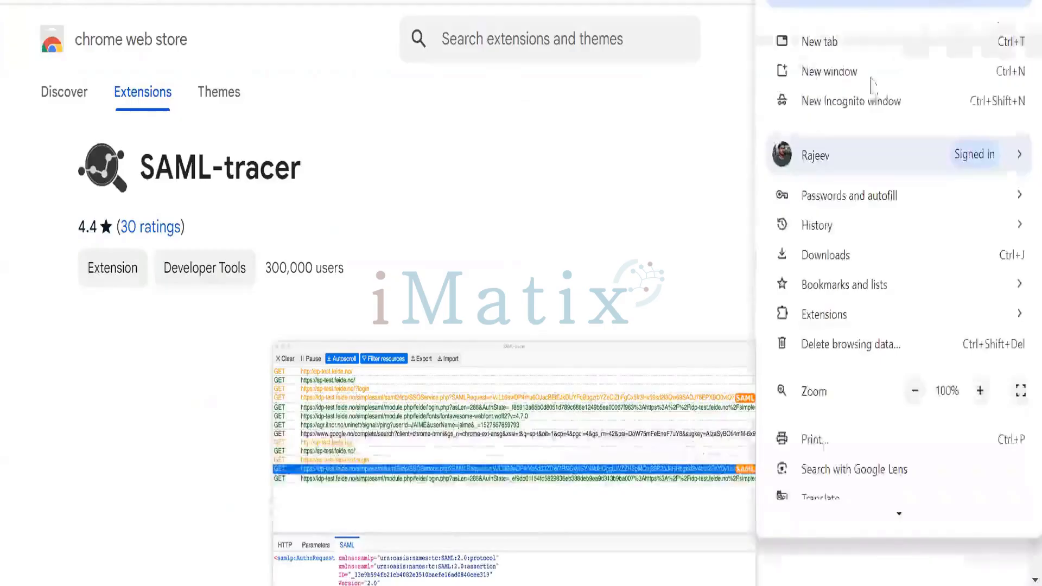
{"action": "left_click", "coordinate": [851, 101]}
{"action": "type", "text": "http://localhost:8091/rajeev/saml2/jsp/idpSSOInit.jsp?metaAlias=/Contractor/forgerock&spEntityID=salesforce.com"}
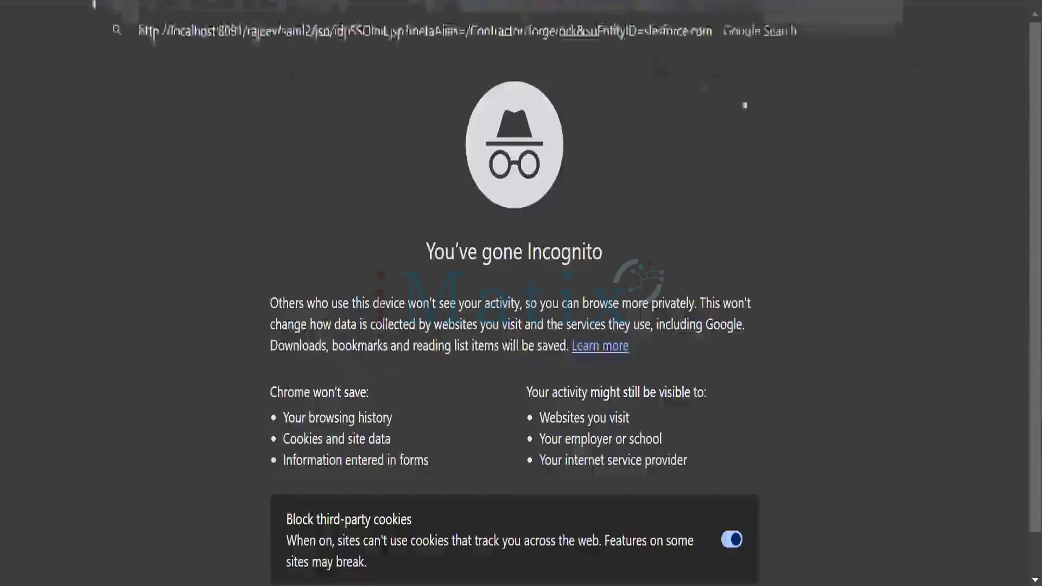
{"action": "key", "text": "Return"}
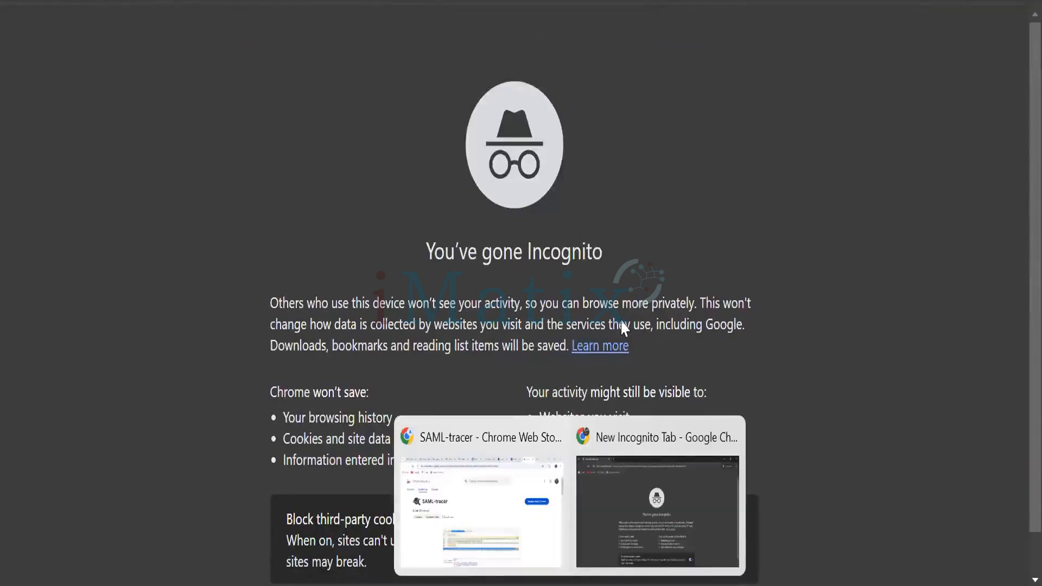
{"action": "left_click", "coordinate": [496, 489]}
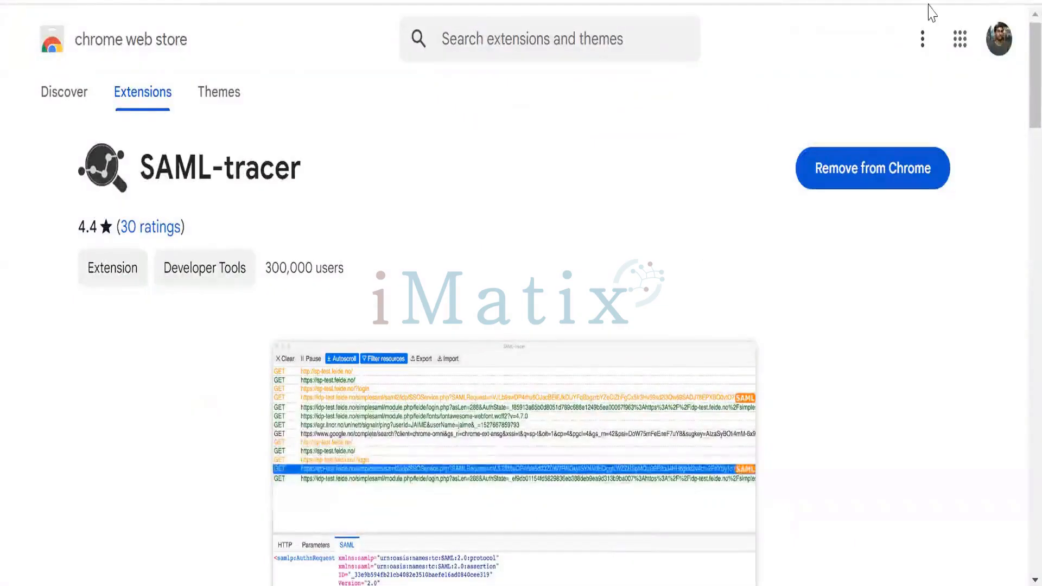
Open a new browser tab and launch the SAML-tracer extension to capture traffic
{"action": "key", "text": "ctrl+shift+n"}
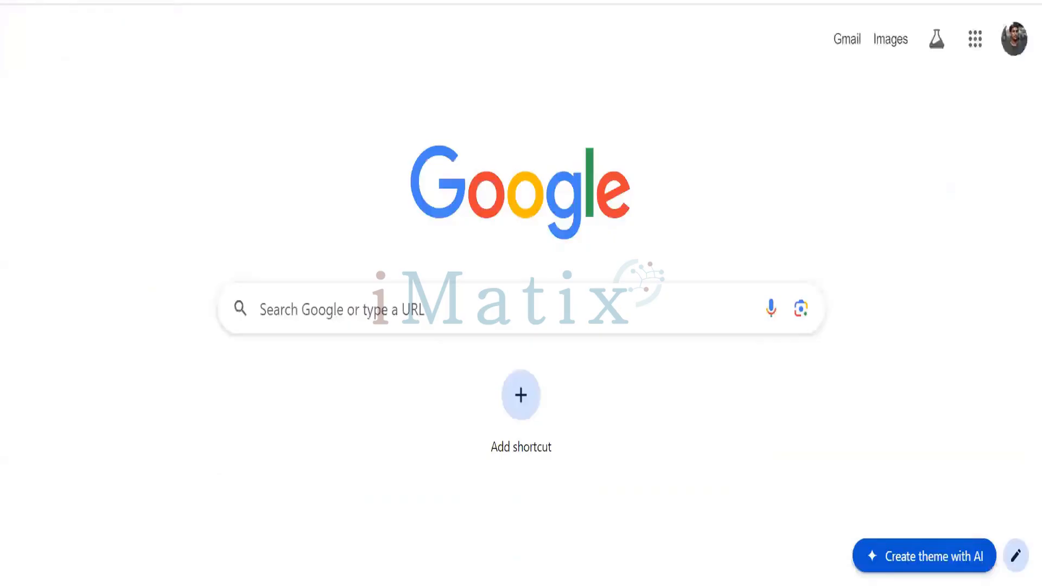
{"action": "left_click", "coordinate": [948, 0]}
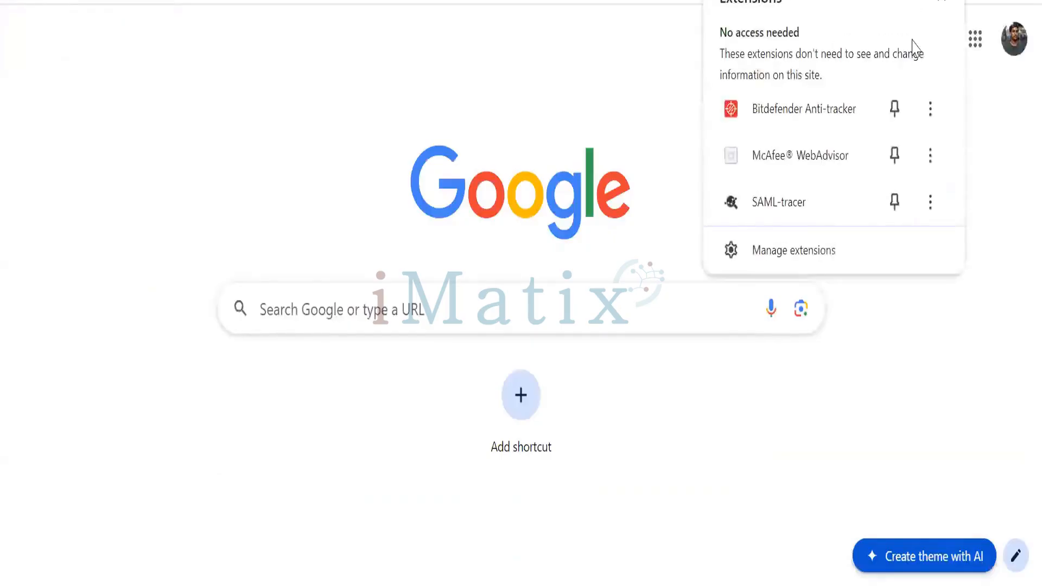
{"action": "left_click", "coordinate": [800, 211]}
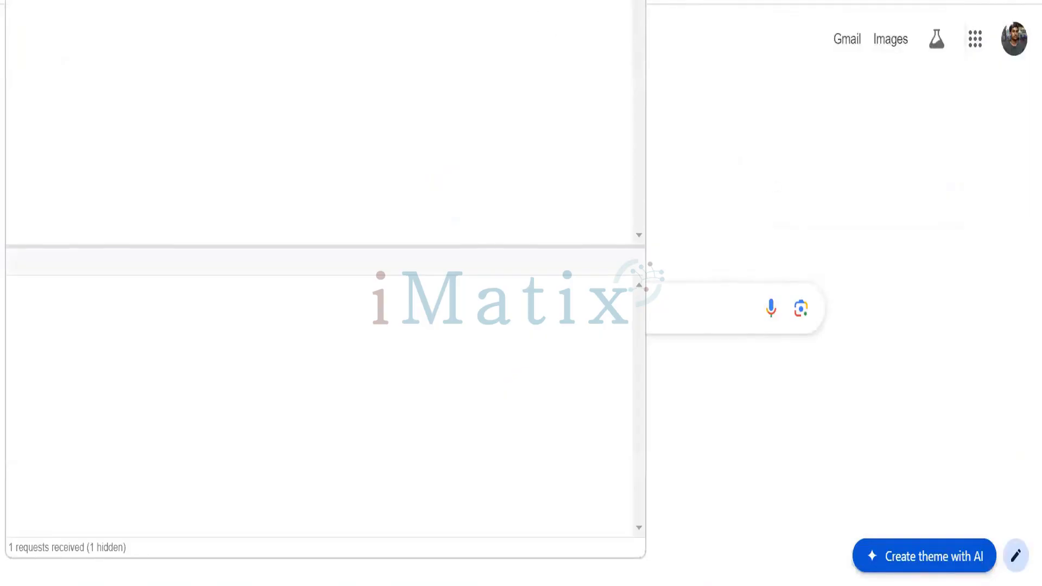
{"action": "left_click", "coordinate": [701, 0]}
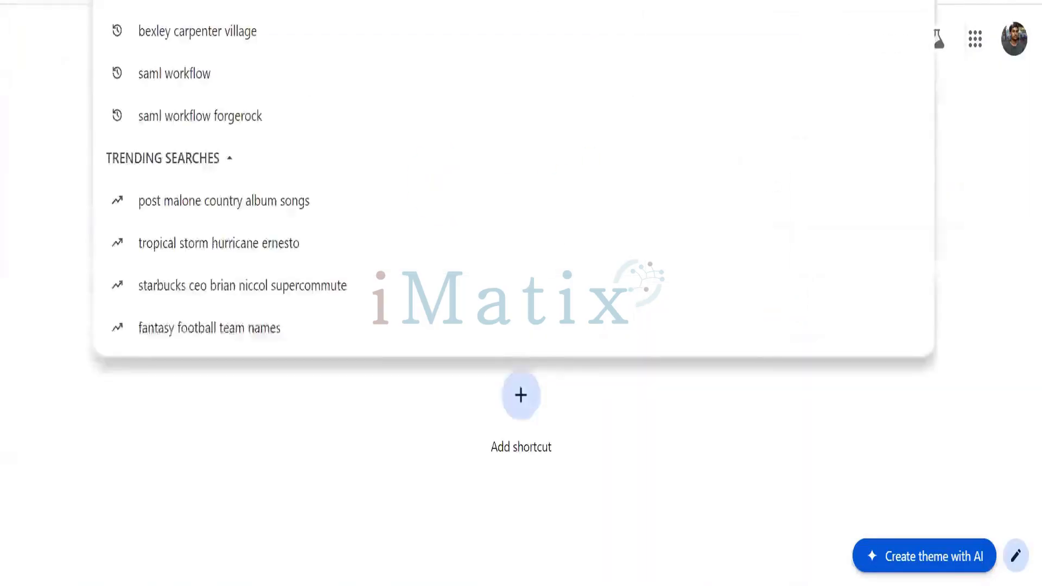
{"action": "type", "text": "http://localhost:8091/rajeev/saml2/jsp/idpSSOInit.jsp?metaAlias=/Contractor/forgerock&spEntityID=slesforce.com"}
{"action": "key", "text": "Return"}
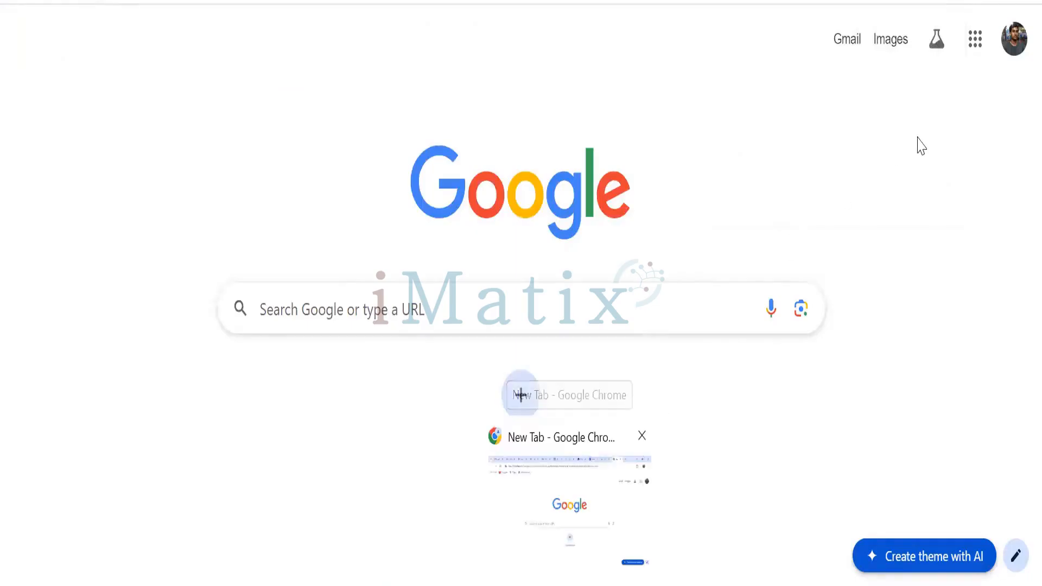
{"action": "left_click", "coordinate": [932, 1]}
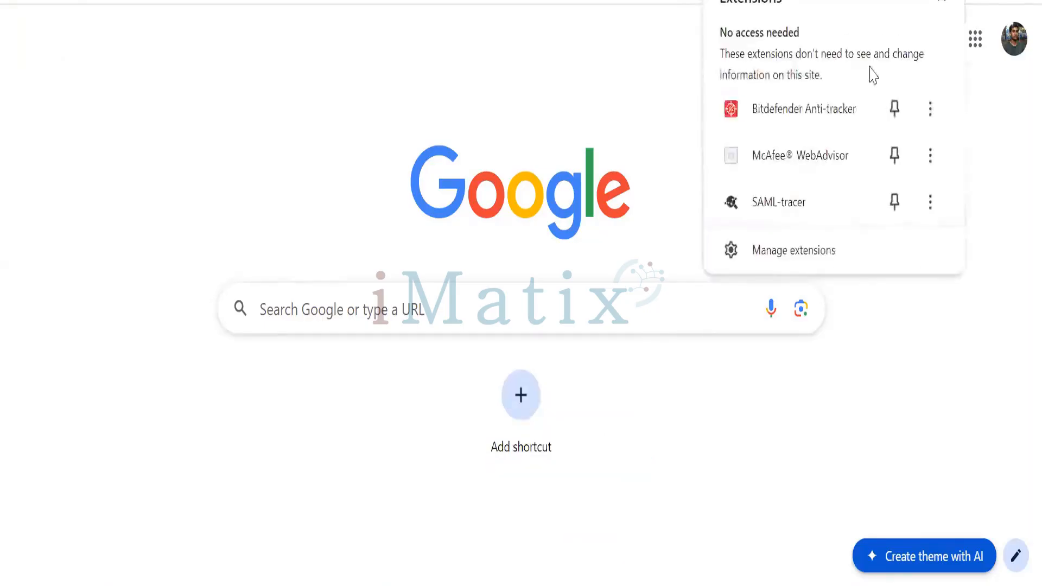
{"action": "left_click", "coordinate": [798, 203]}
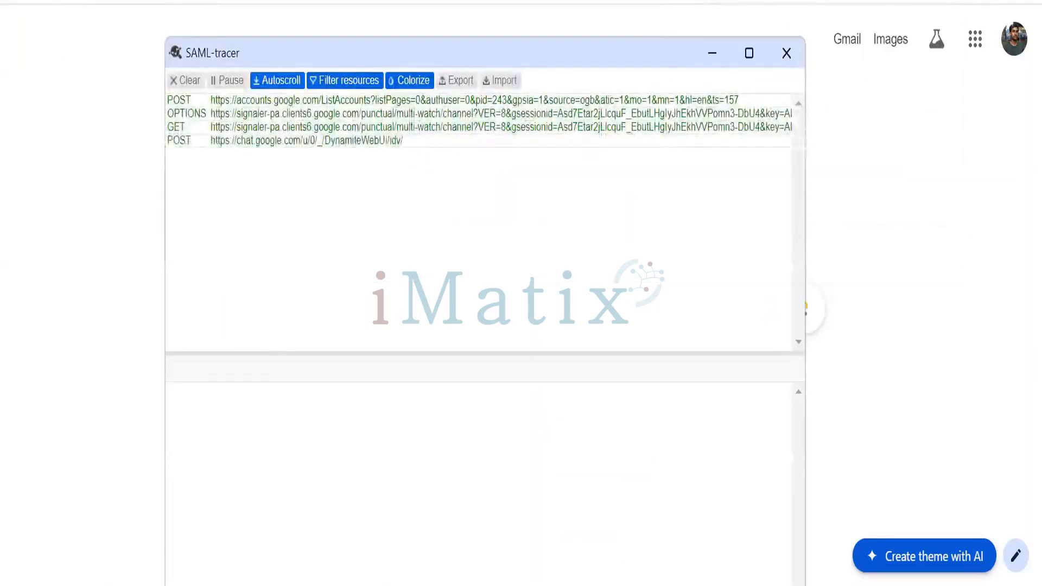
Load the copied single sign-on URL, move the SAML-tracer window out of the way, and agree to log into the new site
{"action": "key", "text": "alt+Tab"}
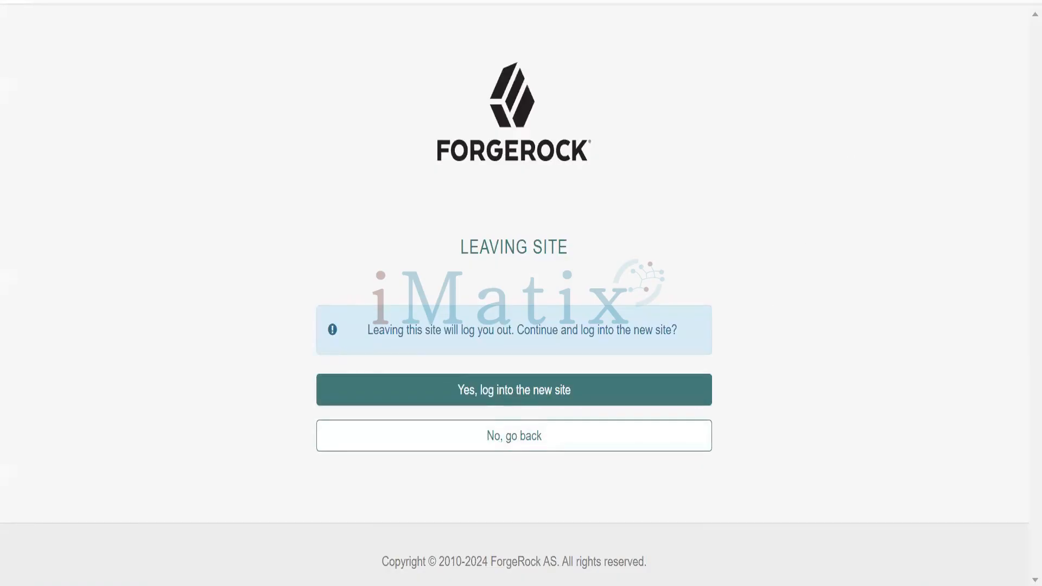
{"action": "key", "text": "alt+Tab"}
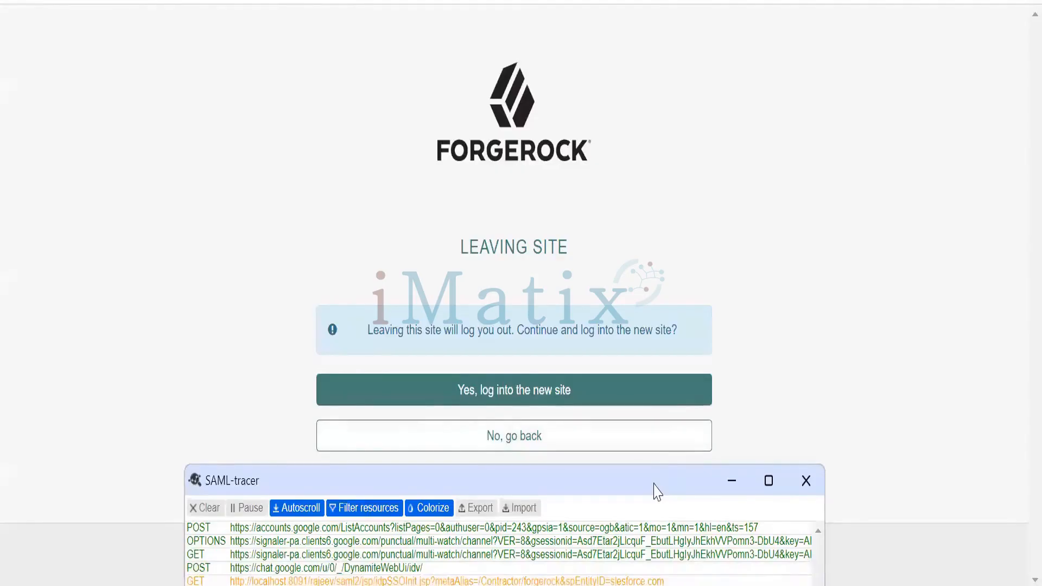
{"action": "left_click_drag", "start_coordinate": [654, 484], "coordinate": [623, 108]}
{"action": "left_click", "coordinate": [702, 109]}
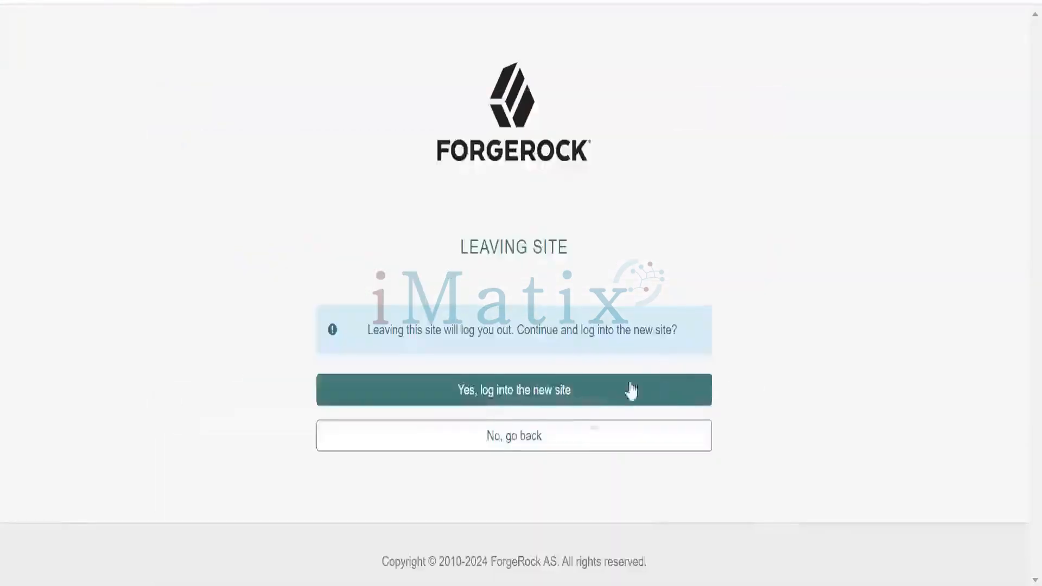
{"action": "left_click", "coordinate": [543, 401]}
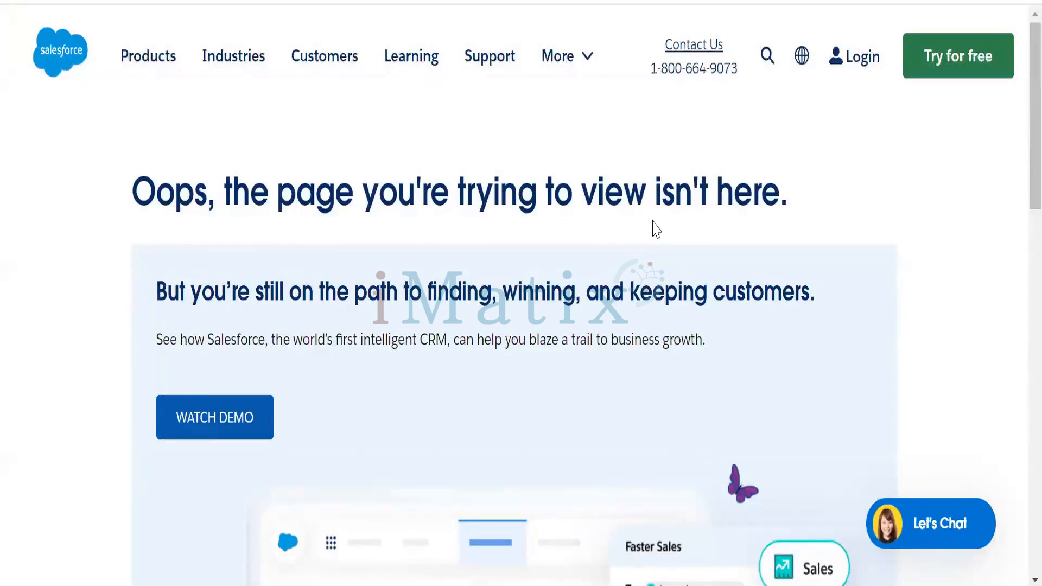
Look over the Salesforce landing page, dismiss the empty SAML-tracer window, and bring up the one holding the captured requests
{"action": "scroll", "coordinate": [654, 230], "scroll_direction": "down", "scroll_amount": 6}
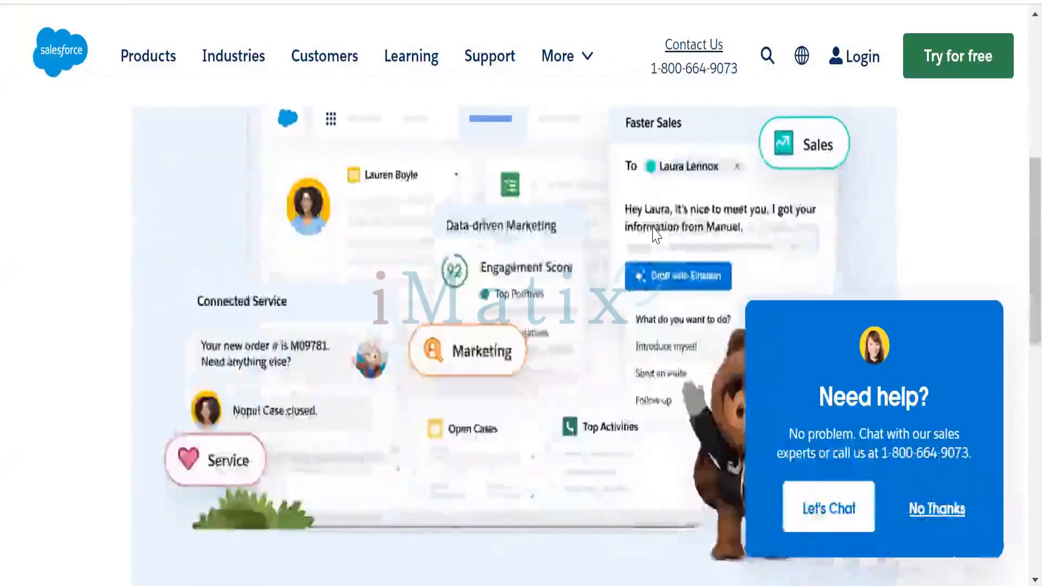
{"action": "scroll", "coordinate": [654, 233], "scroll_direction": "up", "scroll_amount": 6}
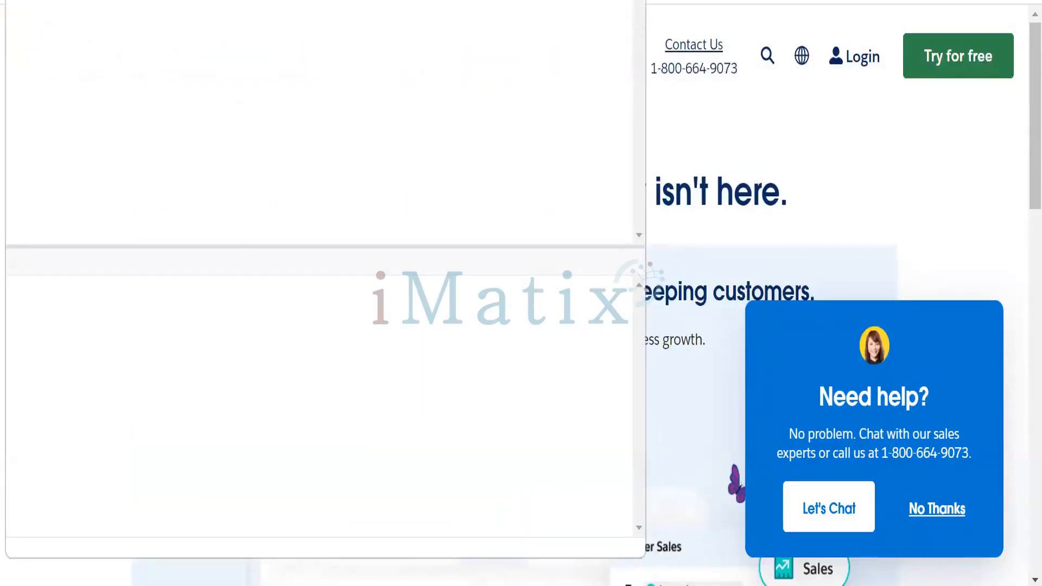
{"action": "left_click", "coordinate": [630, 1]}
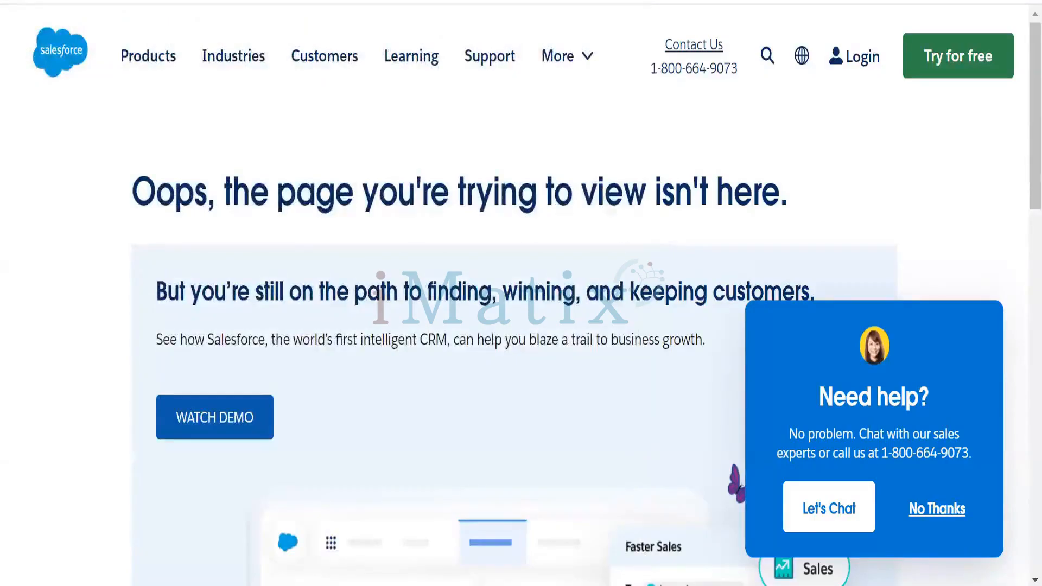
{"action": "mouse_move", "coordinate": [568, 585]}
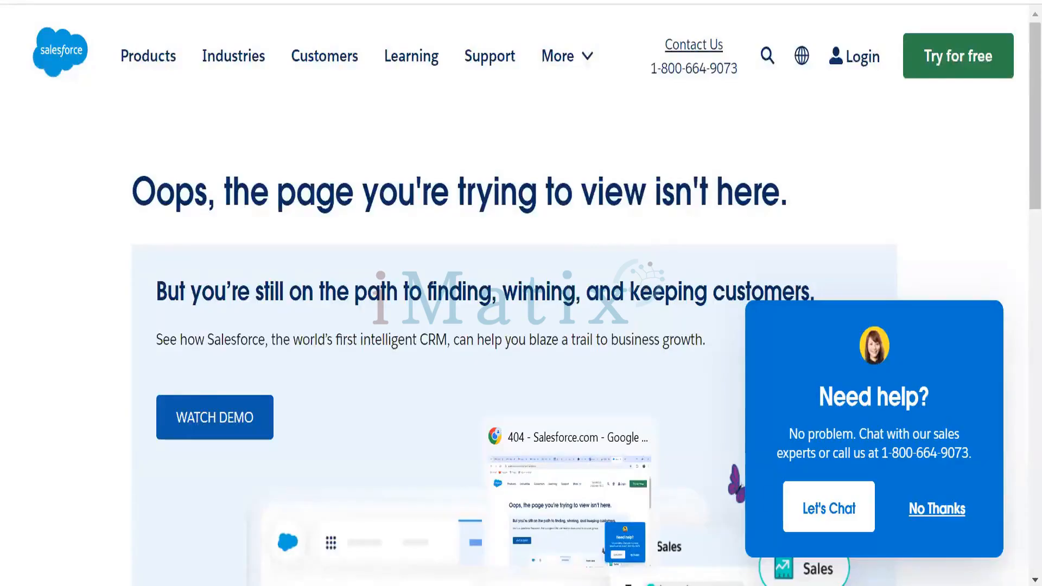
{"action": "left_click", "coordinate": [772, 504]}
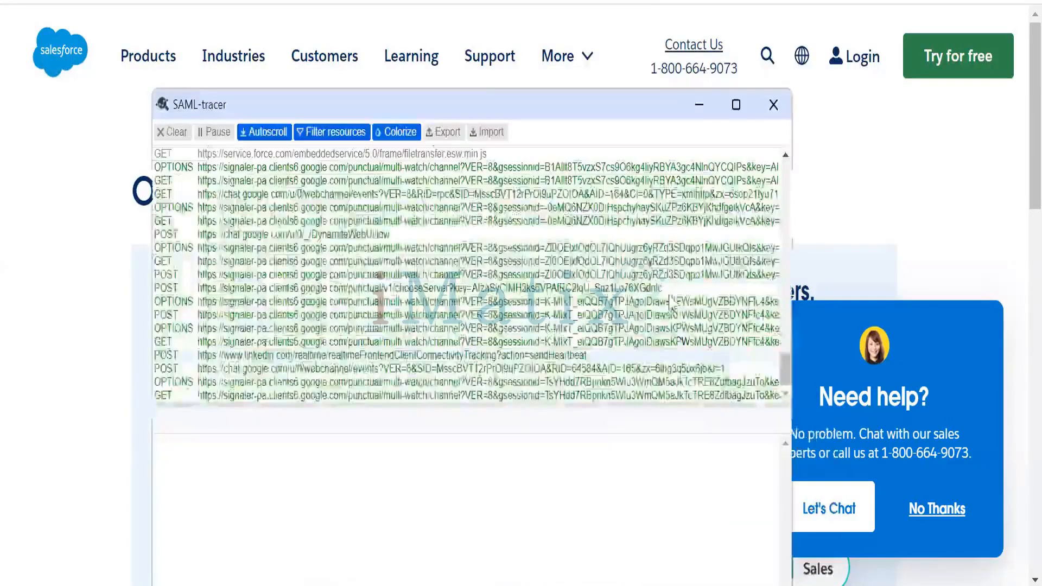
Examine the request list in SAML-tracer, including the HTTP details of the mail.google.com sync POST, and close the tracer
{"action": "scroll", "coordinate": [665, 303], "scroll_direction": "up", "scroll_amount": 3}
{"action": "scroll", "coordinate": [666, 303], "scroll_direction": "up", "scroll_amount": 5}
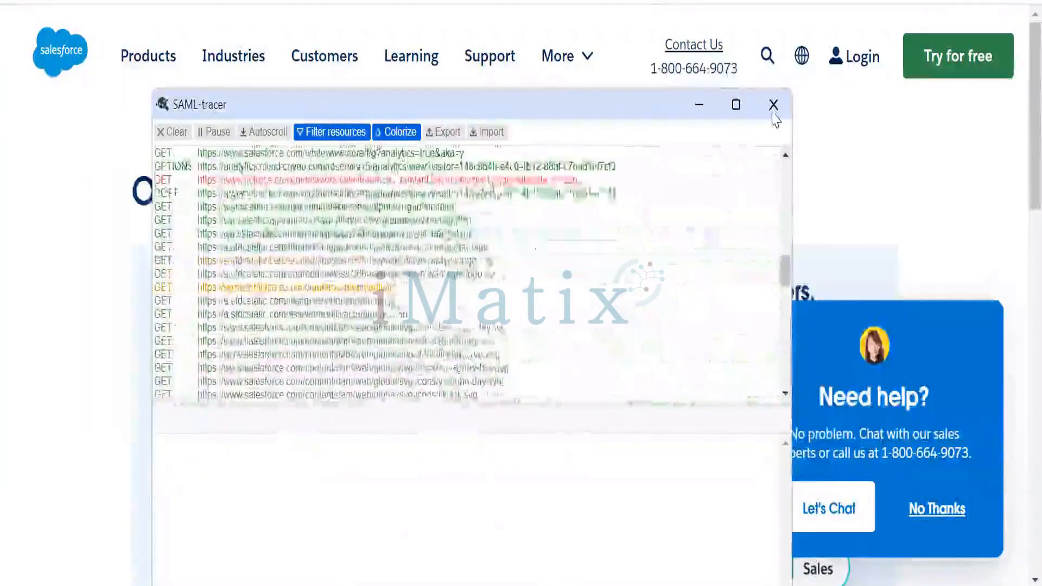
{"action": "left_click", "coordinate": [774, 105]}
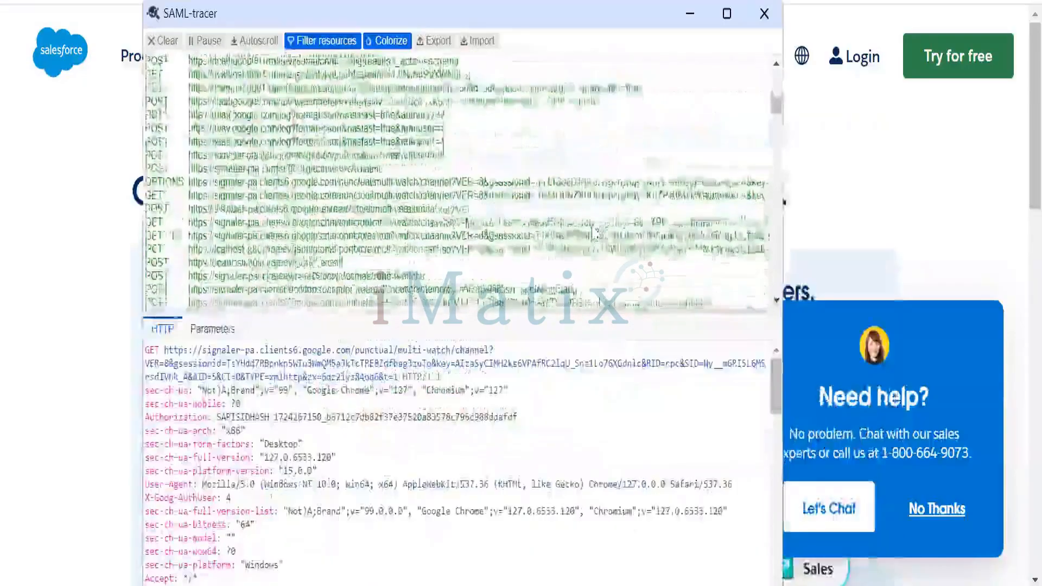
{"action": "scroll", "coordinate": [606, 261], "scroll_direction": "down", "scroll_amount": 15}
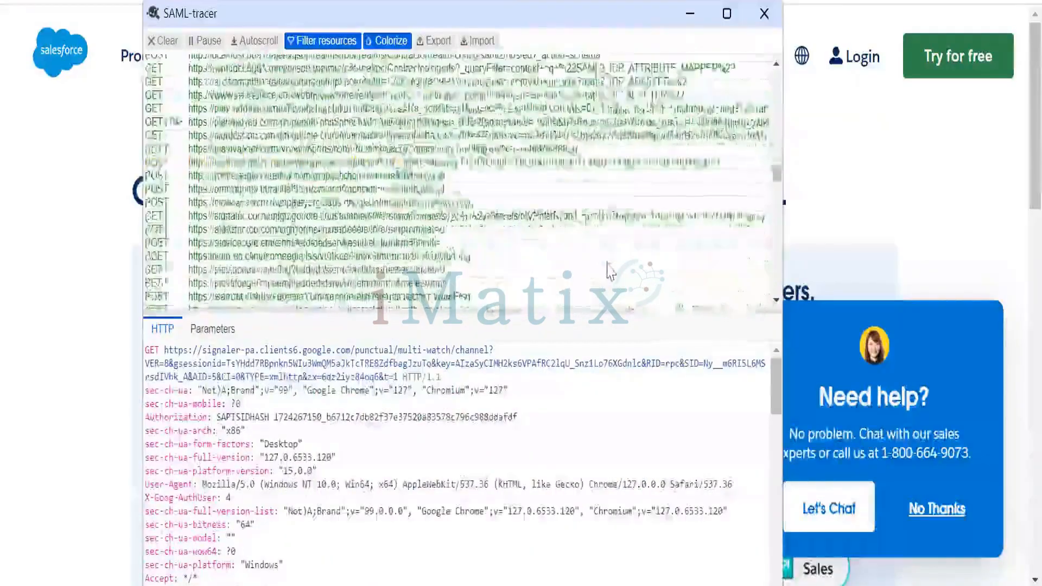
{"action": "scroll", "coordinate": [618, 286], "scroll_direction": "down", "scroll_amount": 10}
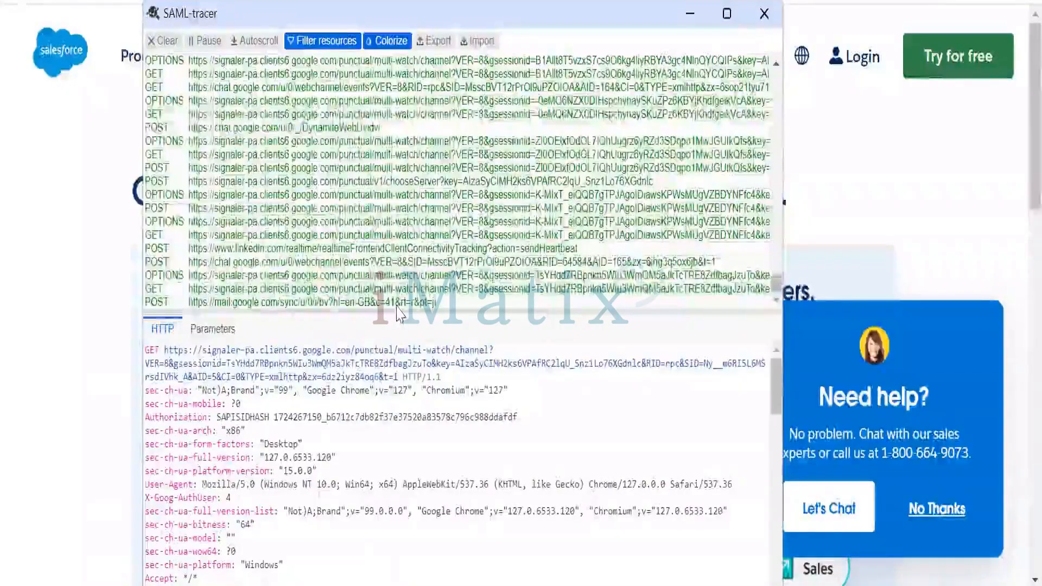
{"action": "left_click", "coordinate": [397, 305]}
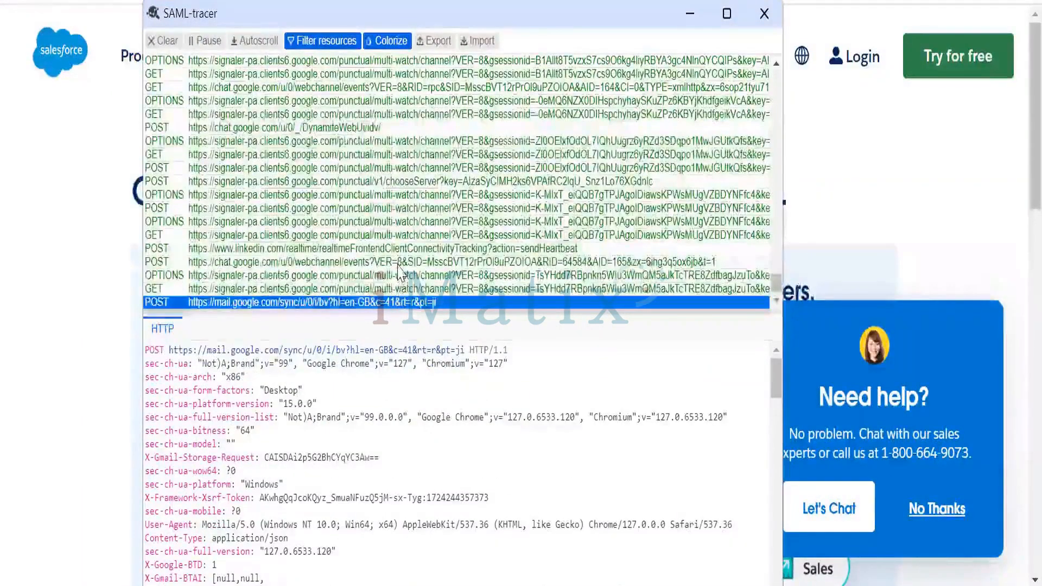
{"action": "left_click", "coordinate": [763, 16]}
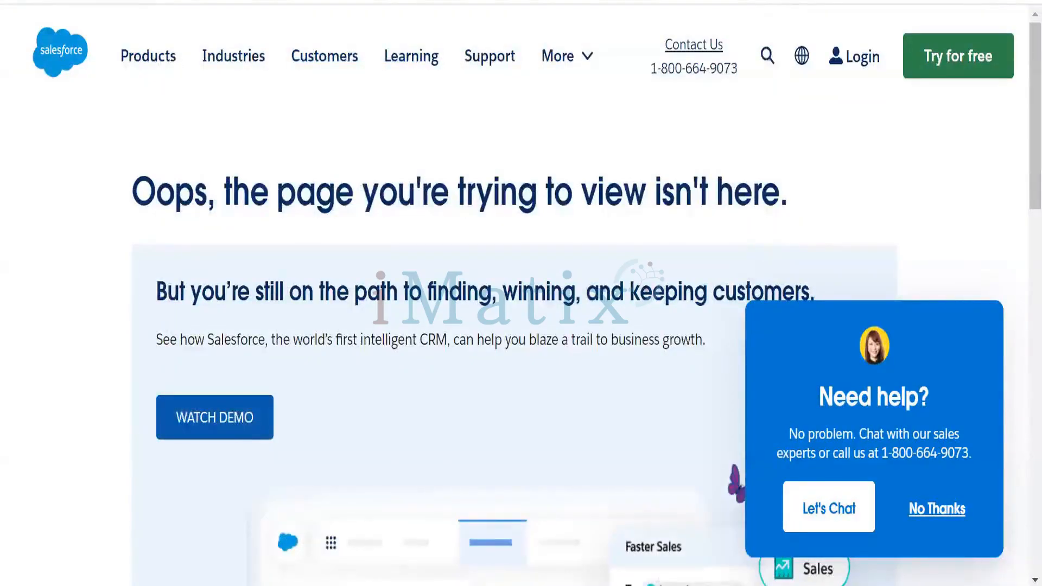
Launch SAML-tracer again from the Salesforce page and reload the page
{"action": "left_click", "coordinate": [744, 1]}
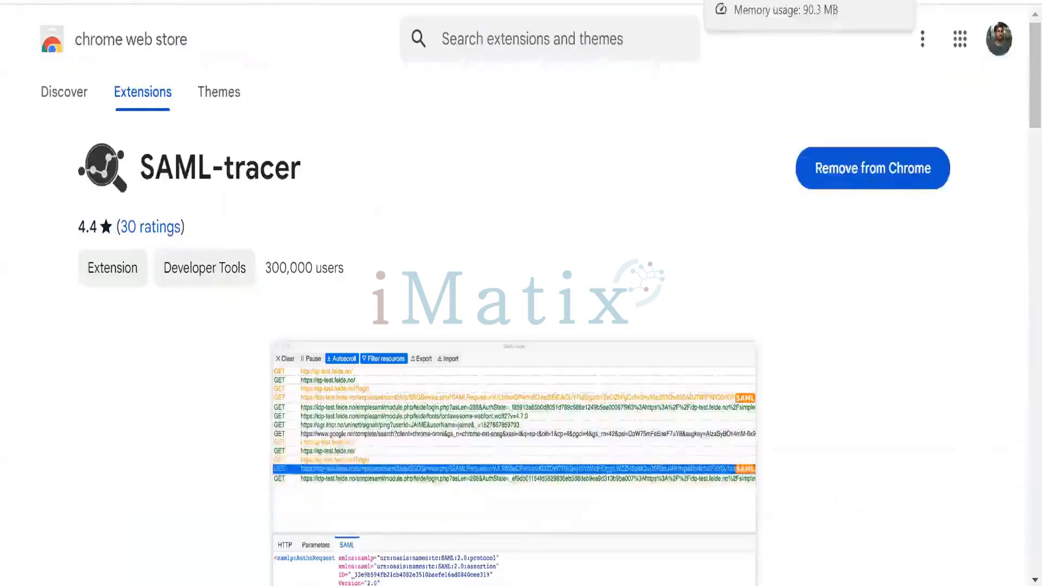
{"action": "left_click", "coordinate": [744, 0]}
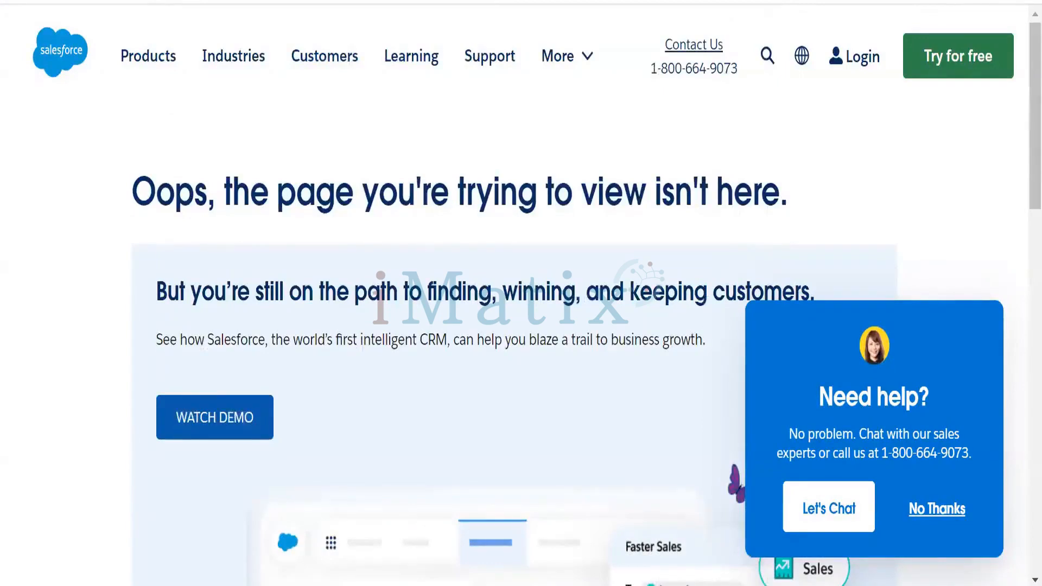
{"action": "left_click", "coordinate": [951, 0]}
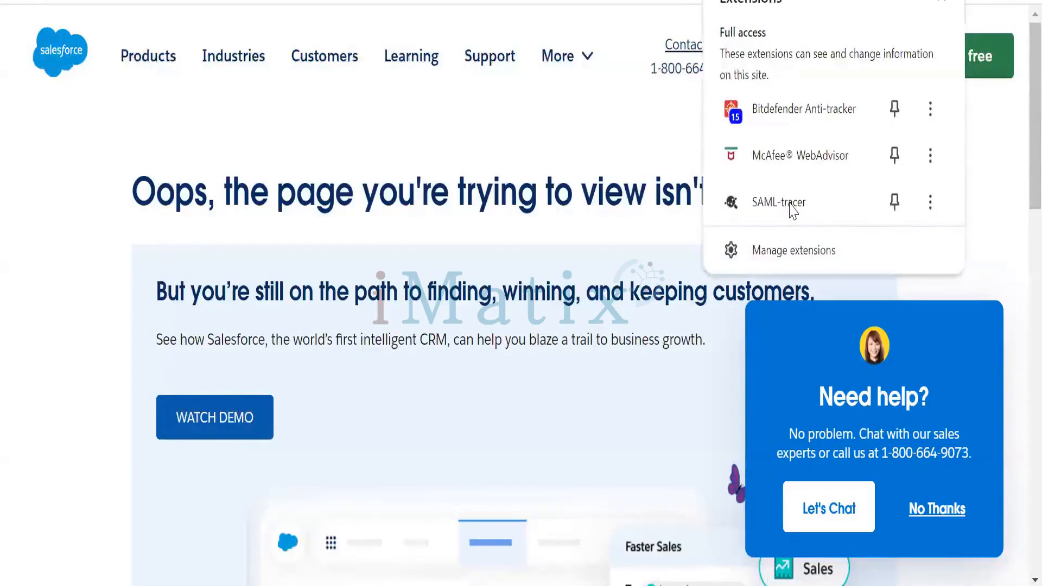
{"action": "left_click", "coordinate": [792, 206]}
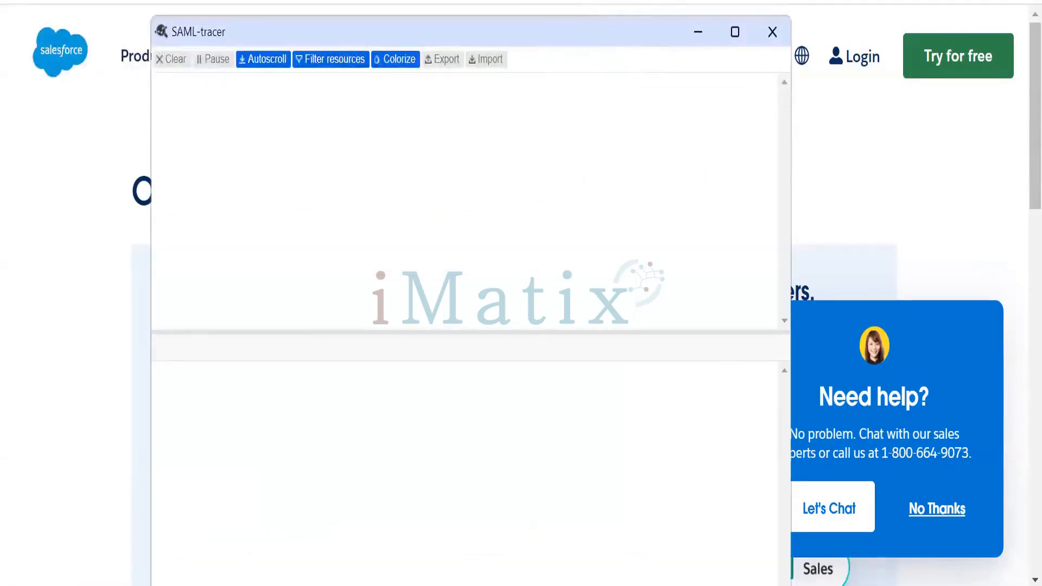
{"action": "left_click", "coordinate": [590, 2]}
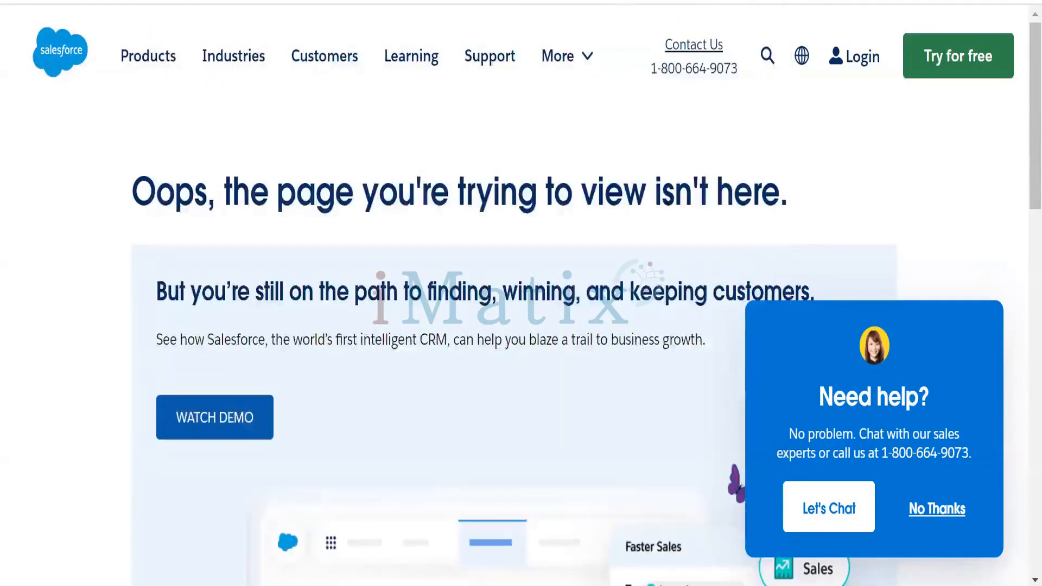
{"action": "key", "text": "F5"}
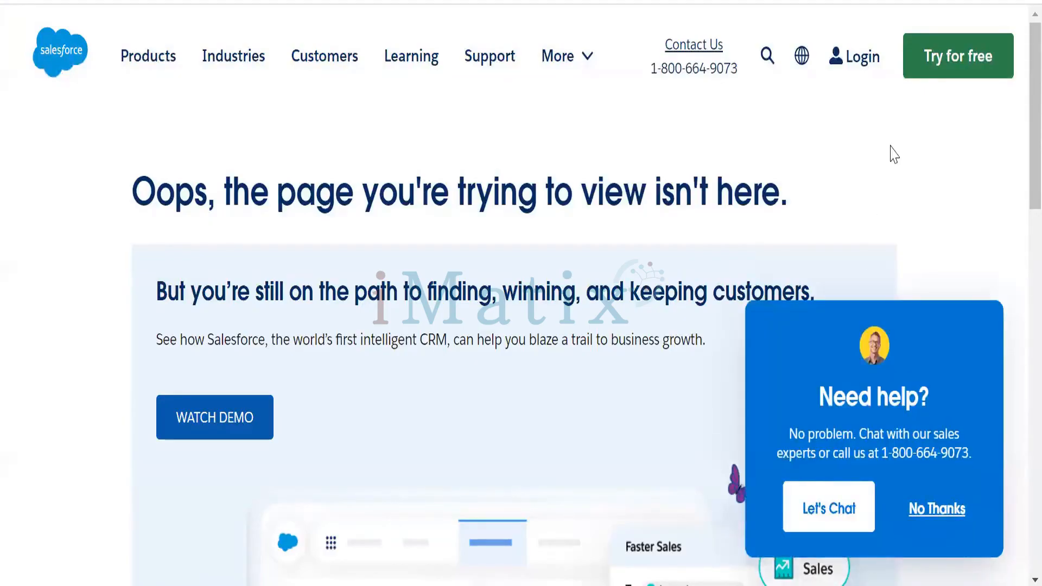
Bring up the SAML-tracer window and clear its captured requests
{"action": "left_click", "coordinate": [692, 585]}
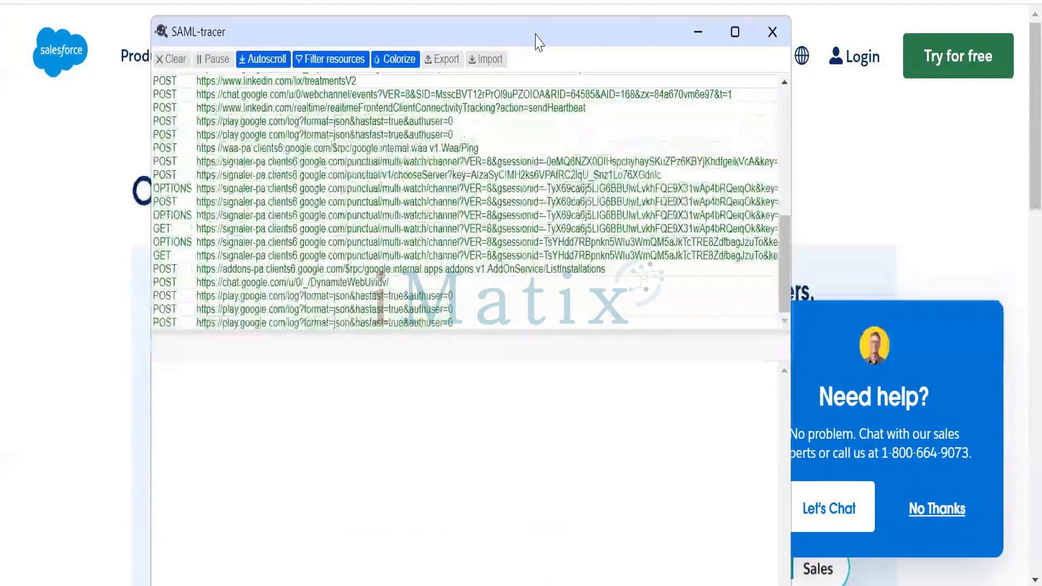
{"action": "left_click_drag", "start_coordinate": [536, 41], "coordinate": [561, 0]}
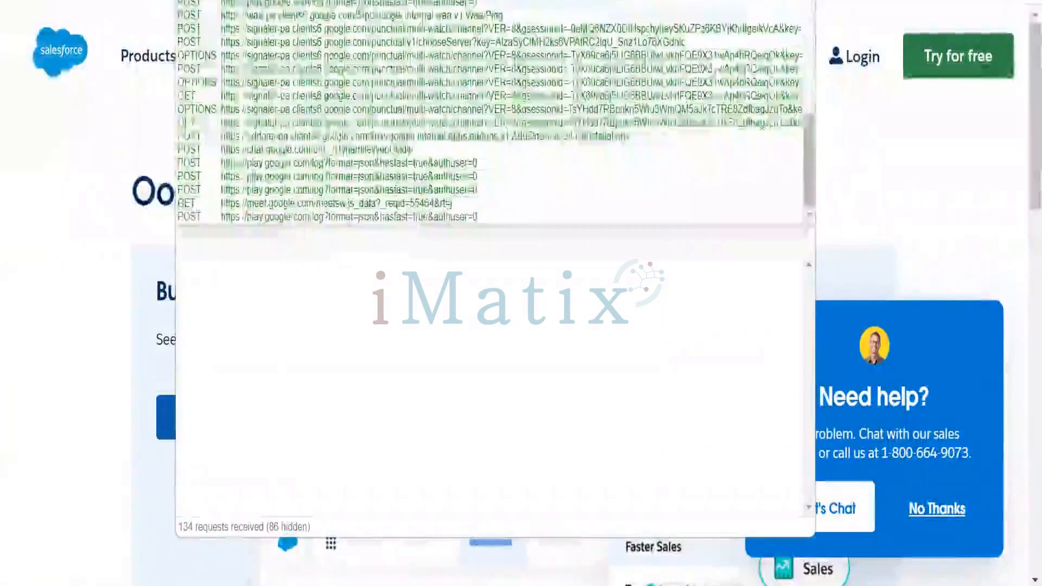
{"action": "left_click", "coordinate": [197, 1]}
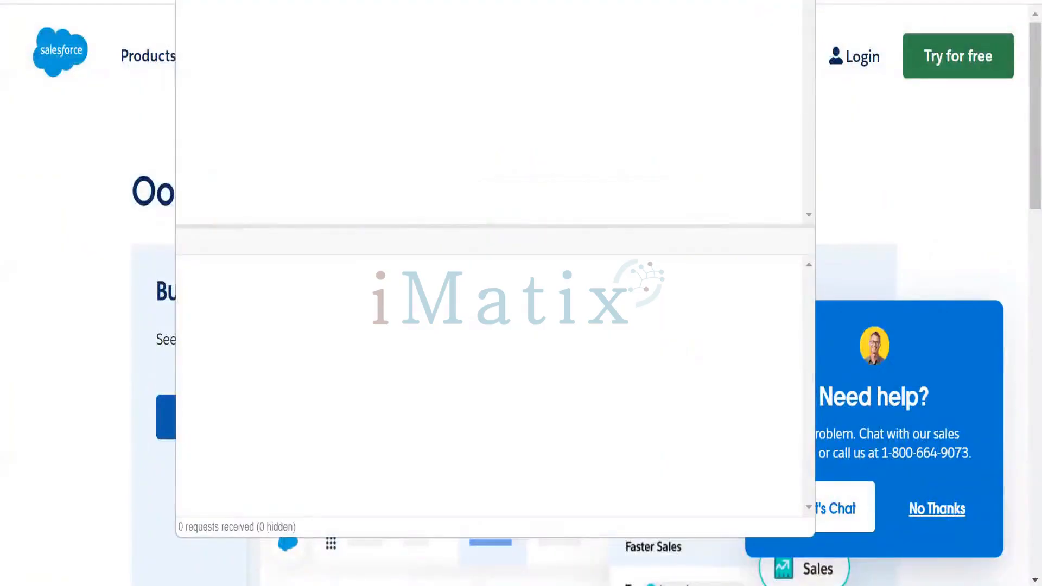
Copy the complete slesforce.com single sign-on URL from the Notepad++ note and load it in the browser tab
{"action": "key", "text": "alt+Tab"}
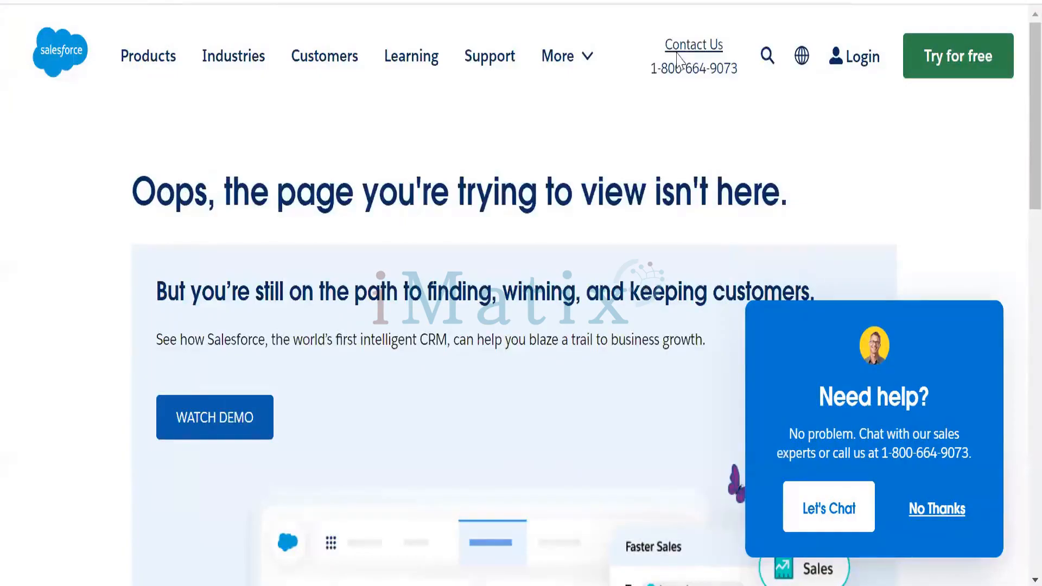
{"action": "key", "text": "alt+Tab"}
{"action": "left_click_drag", "start_coordinate": [824, 121], "coordinate": [41, 120]}
{"action": "key", "text": "ctrl+c"}
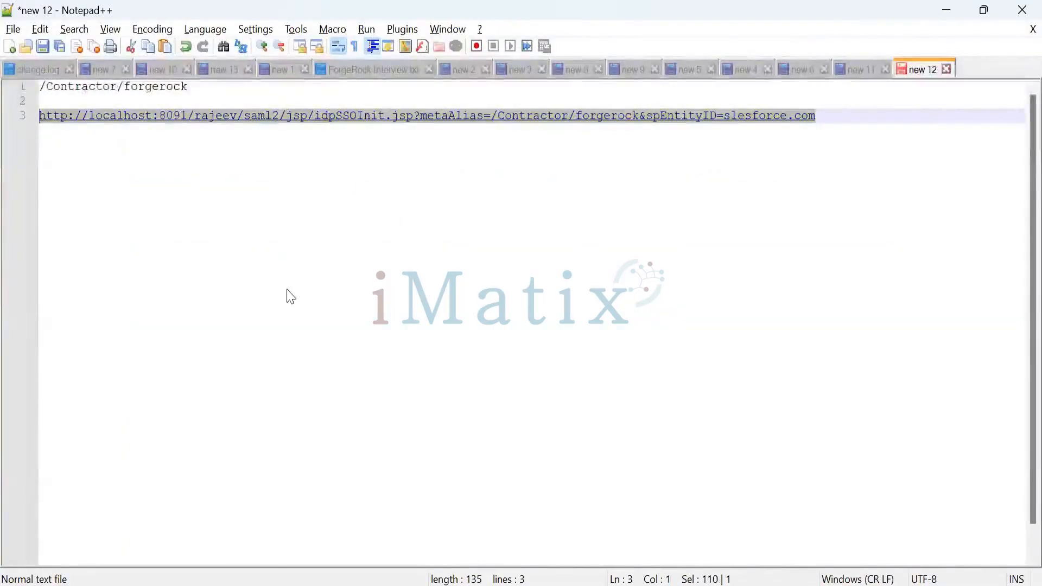
{"action": "left_click", "coordinate": [948, 9]}
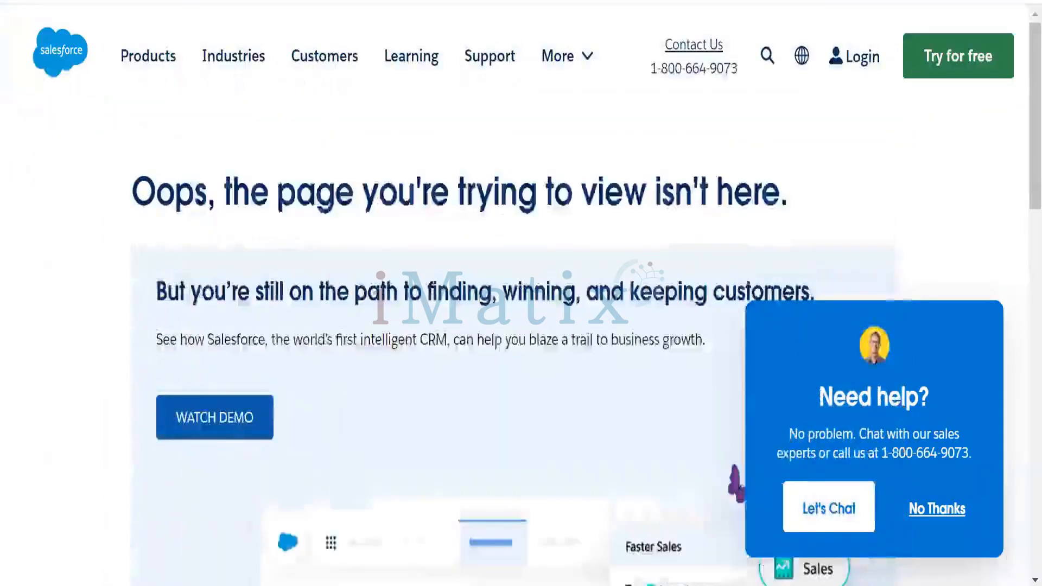
{"action": "key", "text": "ctrl+l"}
{"action": "key", "text": "ctrl+v"}
{"action": "key", "text": "Return"}
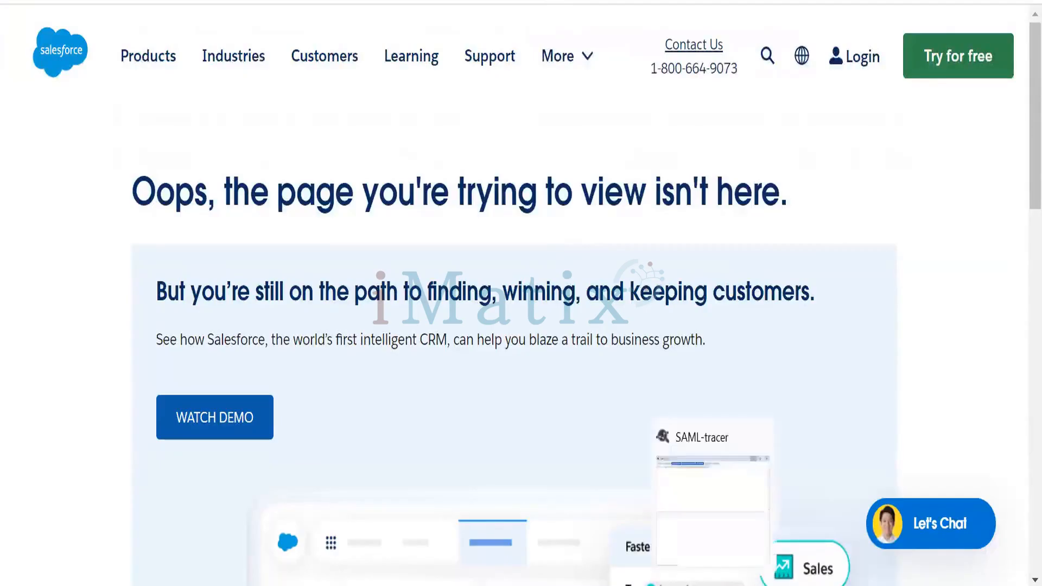
Switch to SAML-tracer and examine the captured requests, including the HTTP details of the service.force.com esw.html request
{"action": "key", "text": "alt+Tab"}
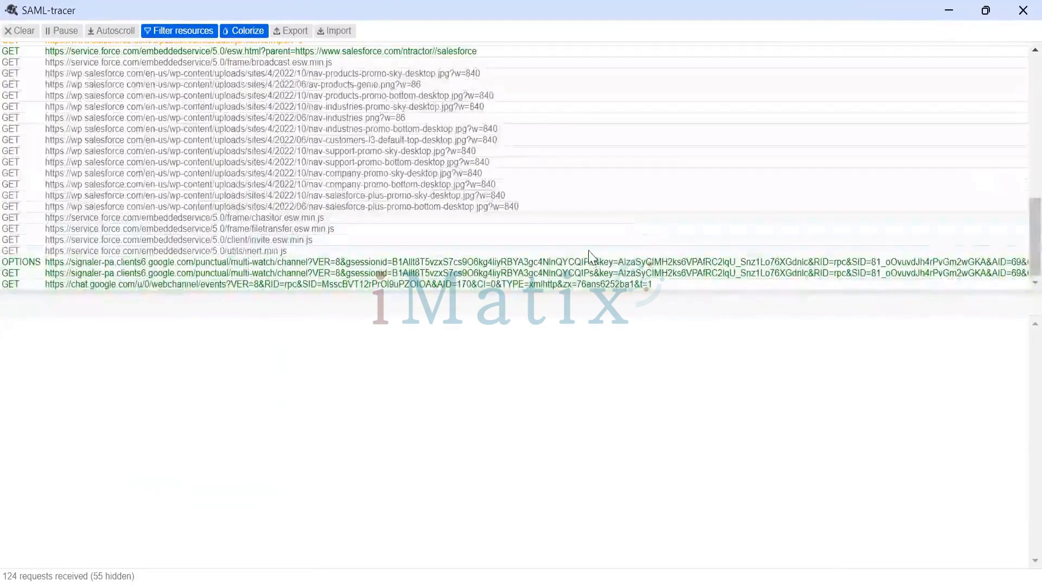
{"action": "scroll", "coordinate": [589, 252], "scroll_direction": "up", "scroll_amount": 3}
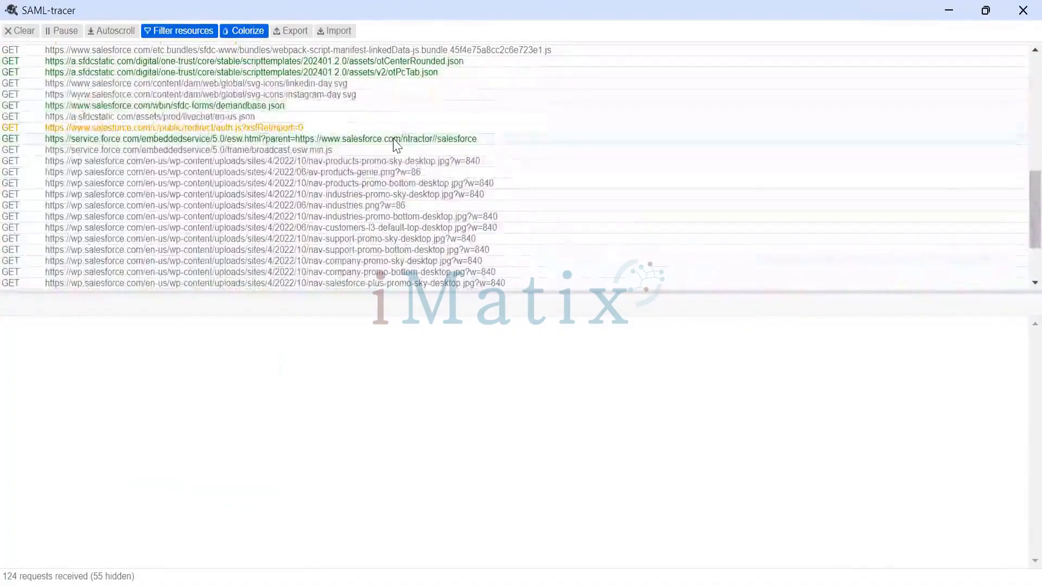
{"action": "left_click", "coordinate": [397, 139]}
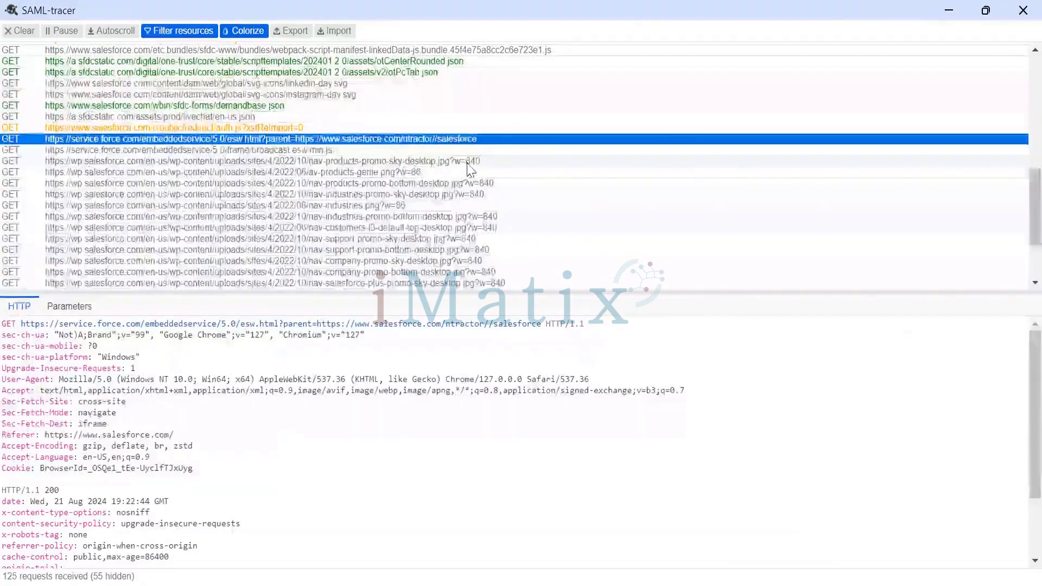
{"action": "scroll", "coordinate": [470, 169], "scroll_direction": "up", "scroll_amount": 5}
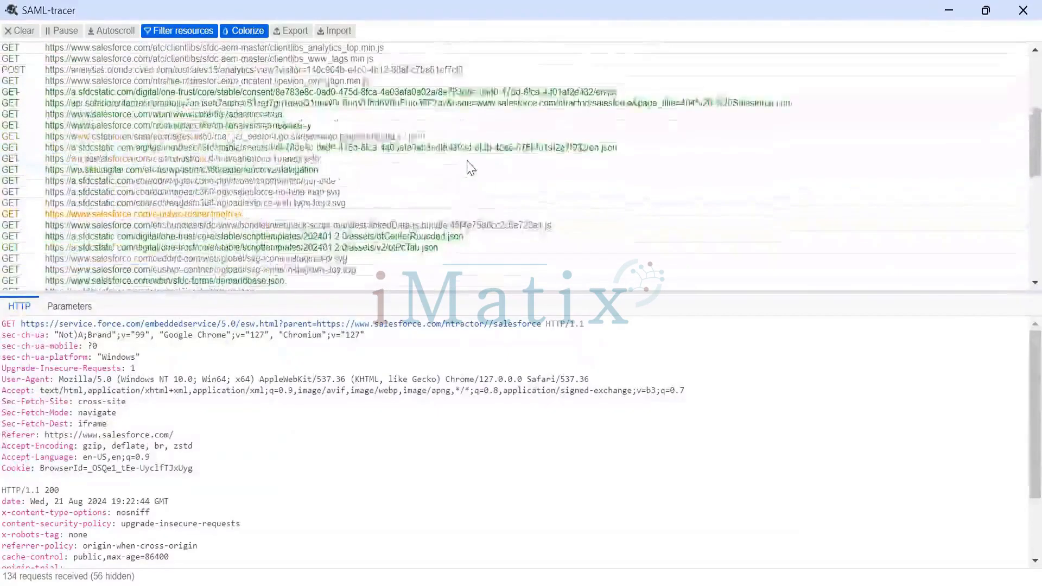
{"action": "scroll", "coordinate": [470, 169], "scroll_direction": "up", "scroll_amount": 3}
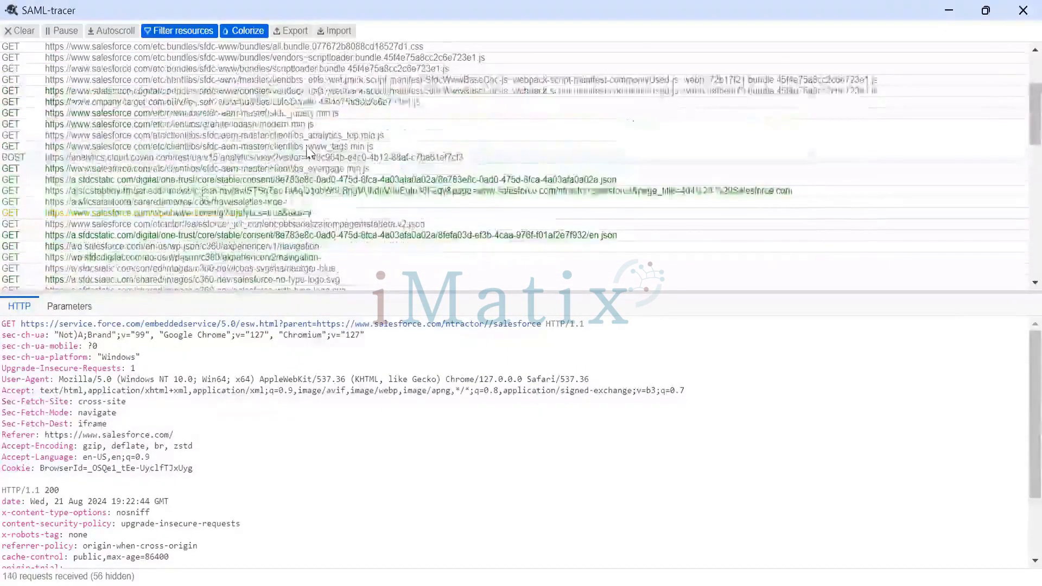
{"action": "scroll", "coordinate": [394, 190], "scroll_direction": "up", "scroll_amount": 3}
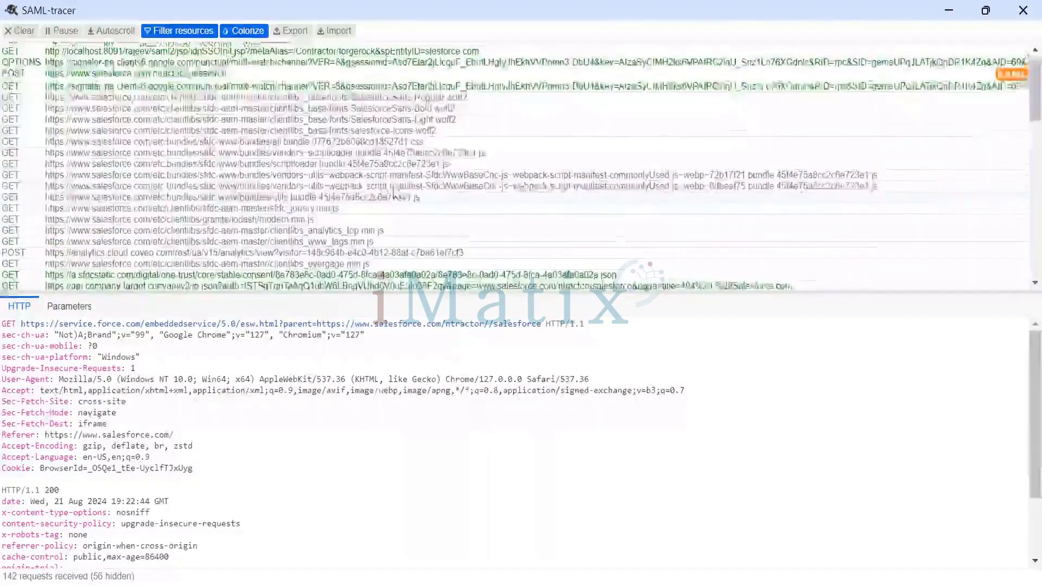
{"action": "scroll", "coordinate": [395, 193], "scroll_direction": "up", "scroll_amount": 1}
{"action": "left_click", "coordinate": [194, 81]}
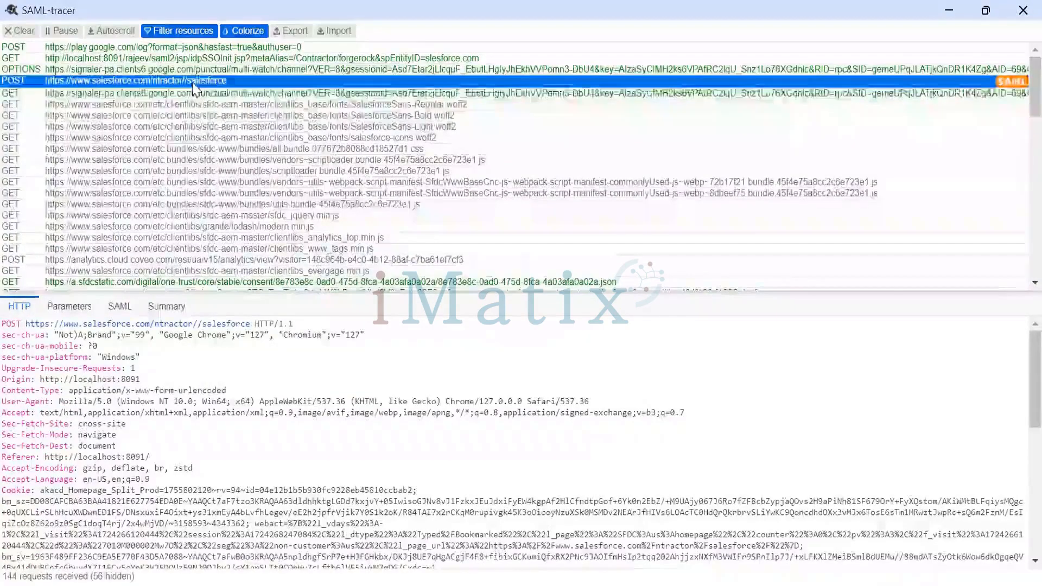
{"action": "left_click", "coordinate": [120, 307]}
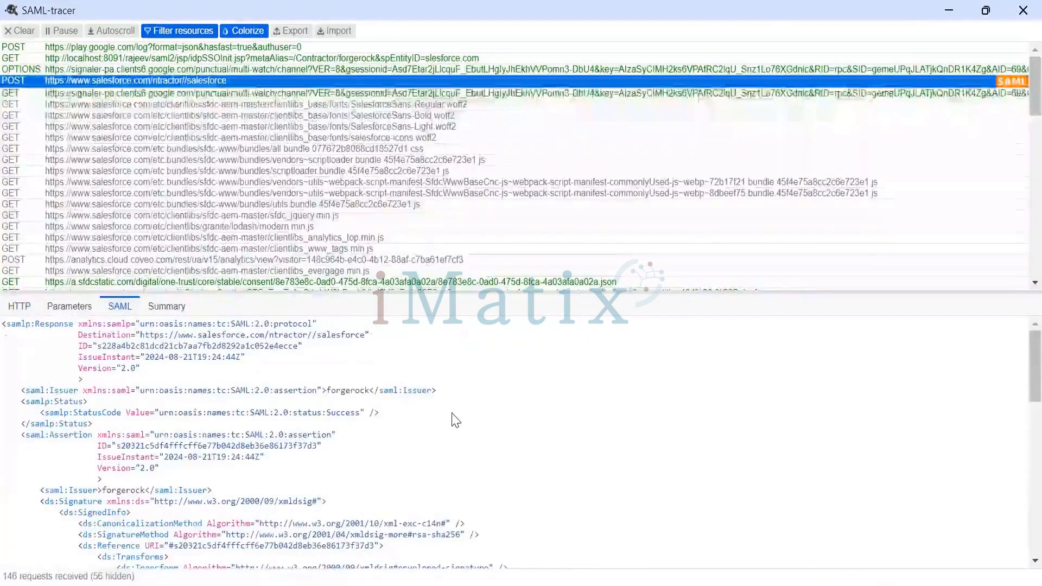
{"action": "scroll", "coordinate": [456, 421], "scroll_direction": "down", "scroll_amount": 3}
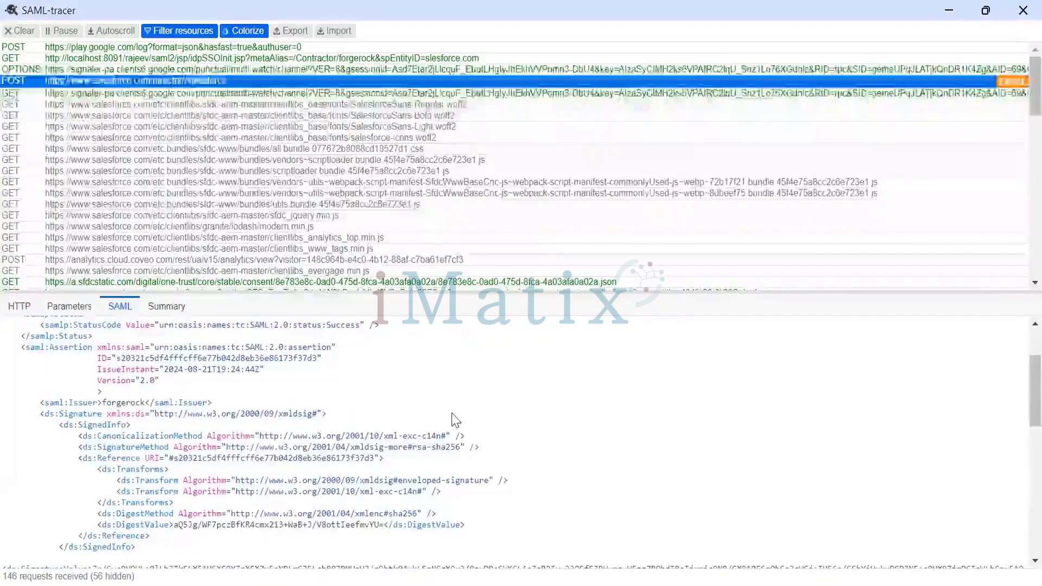
{"action": "scroll", "coordinate": [456, 420], "scroll_direction": "up", "scroll_amount": 3}
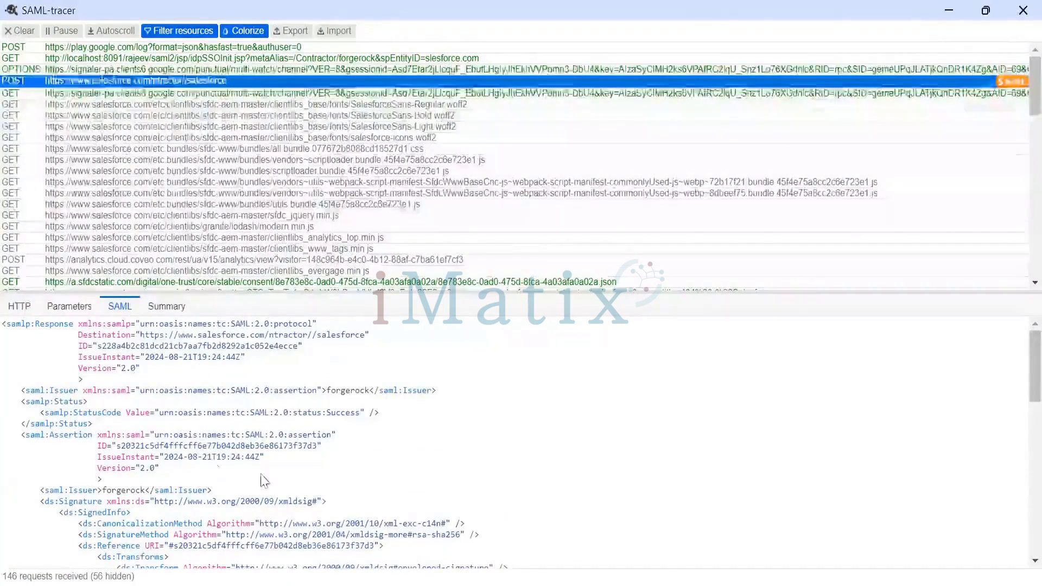
{"action": "double_click", "coordinate": [128, 492]}
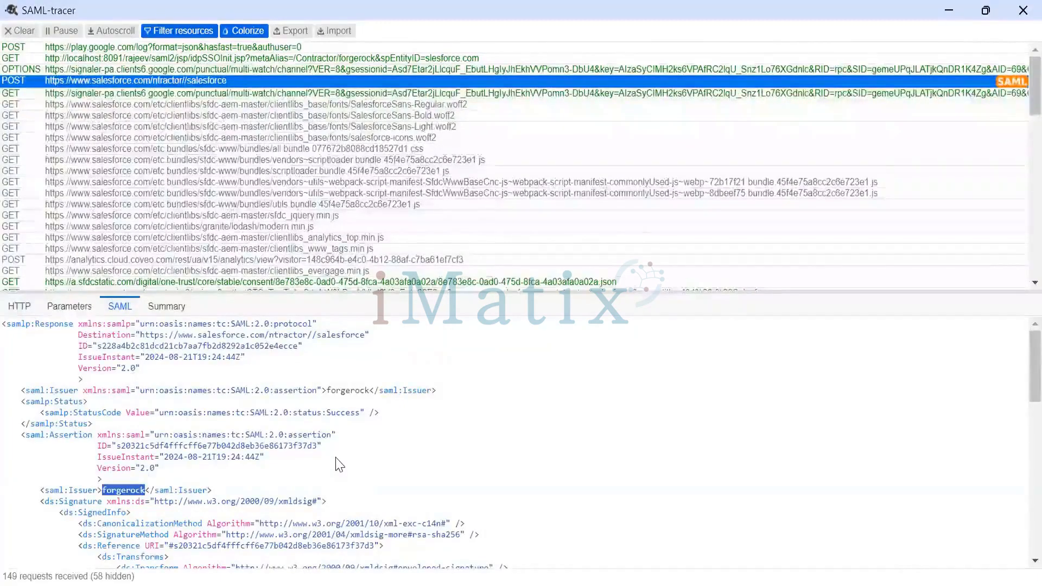
Review the assertion's signature block in the SAML response and highlight the full X509 certificate value
{"action": "scroll", "coordinate": [473, 455], "scroll_direction": "down", "scroll_amount": 5}
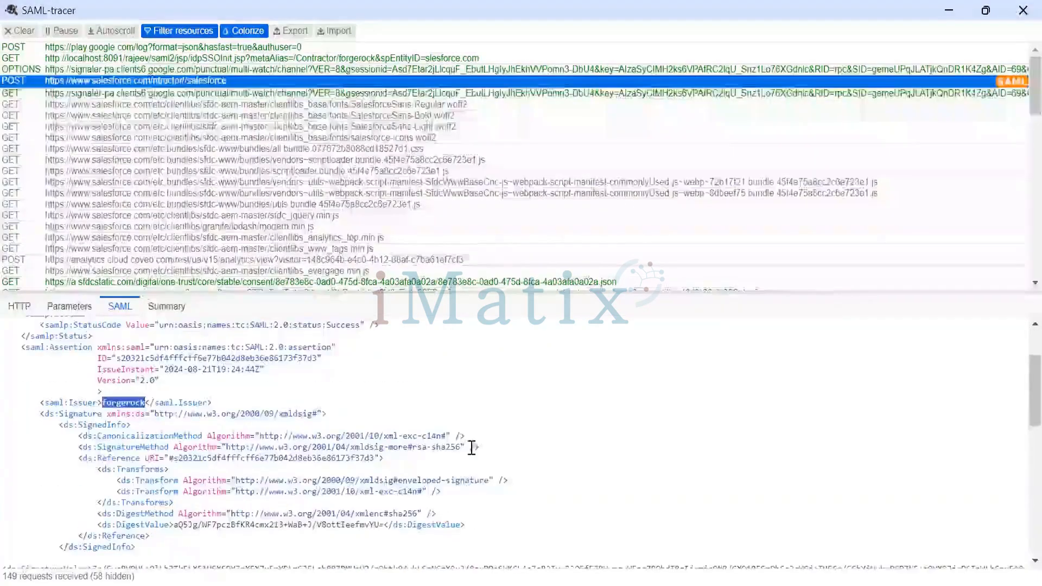
{"action": "scroll", "coordinate": [472, 455], "scroll_direction": "down", "scroll_amount": 3}
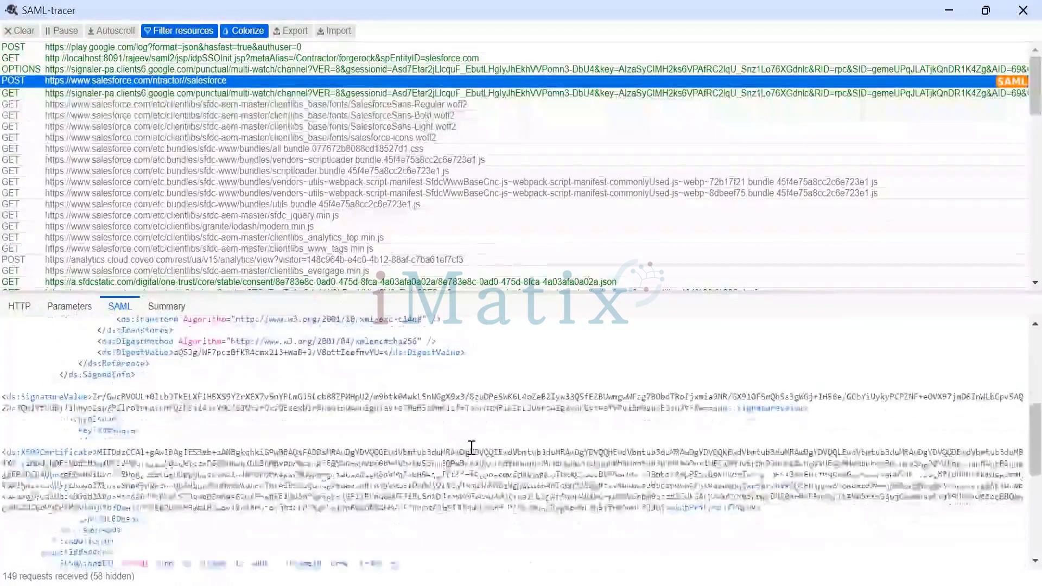
{"action": "scroll", "coordinate": [471, 448], "scroll_direction": "down", "scroll_amount": 3}
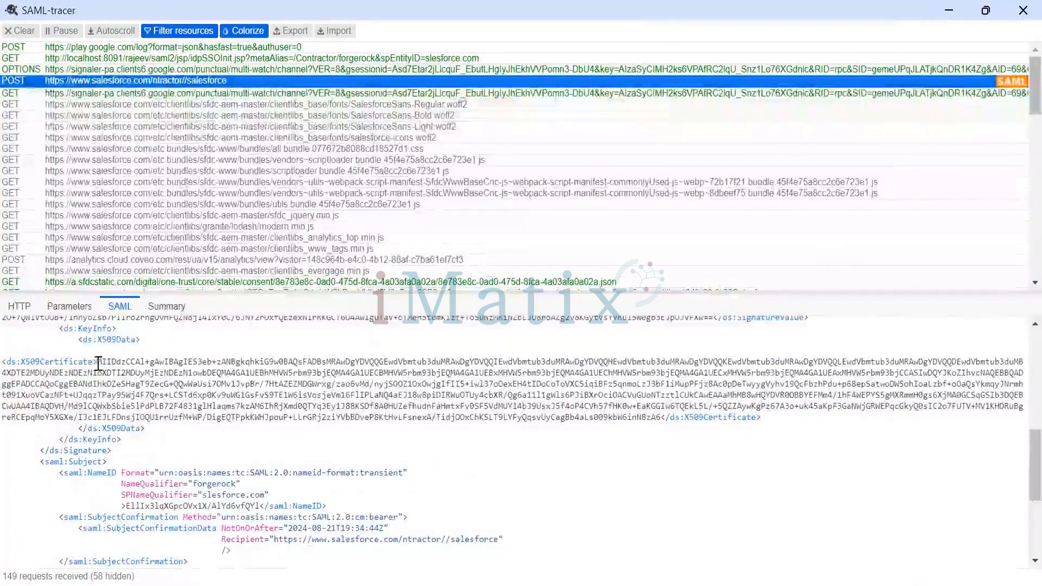
{"action": "left_click_drag", "start_coordinate": [97, 362], "coordinate": [664, 418]}
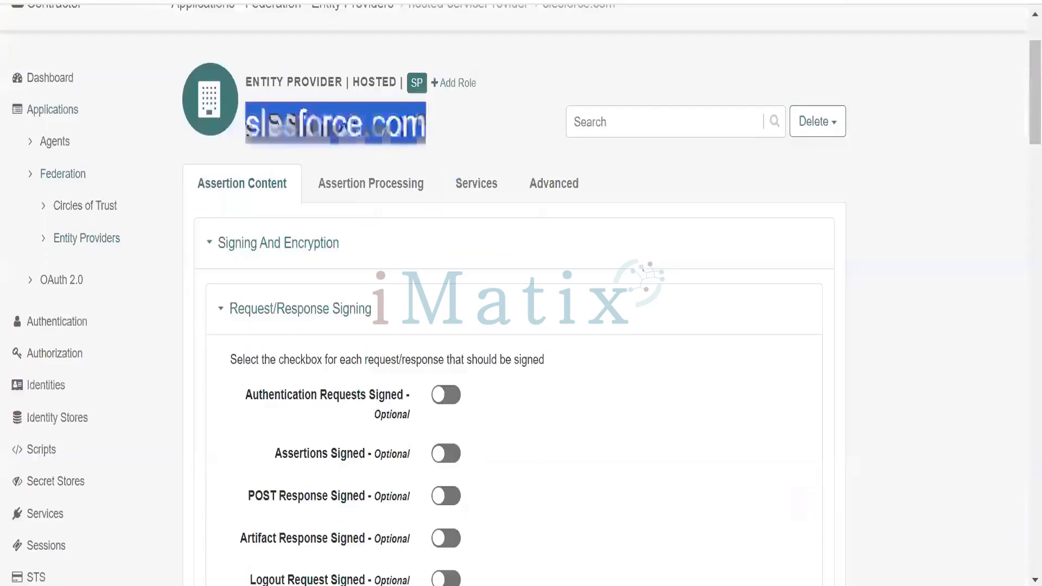
Switch to the ForgeRock AM console and review slesforce.com's assertion content settings, from signing through authentication context
{"action": "scroll", "coordinate": [623, 335], "scroll_direction": "down", "scroll_amount": 10}
{"action": "scroll", "coordinate": [628, 340], "scroll_direction": "down", "scroll_amount": 12}
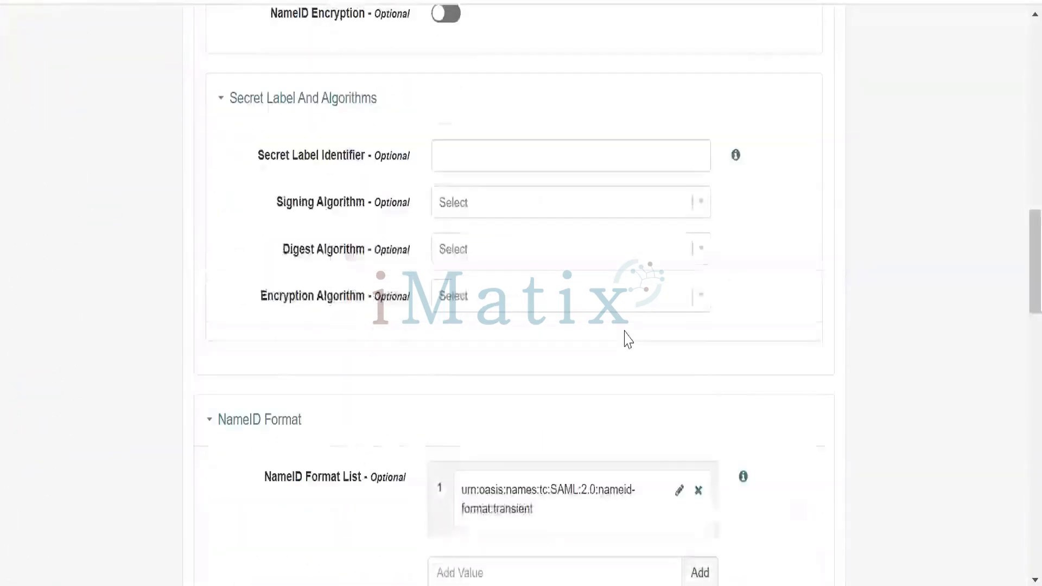
{"action": "scroll", "coordinate": [628, 340], "scroll_direction": "down", "scroll_amount": 10}
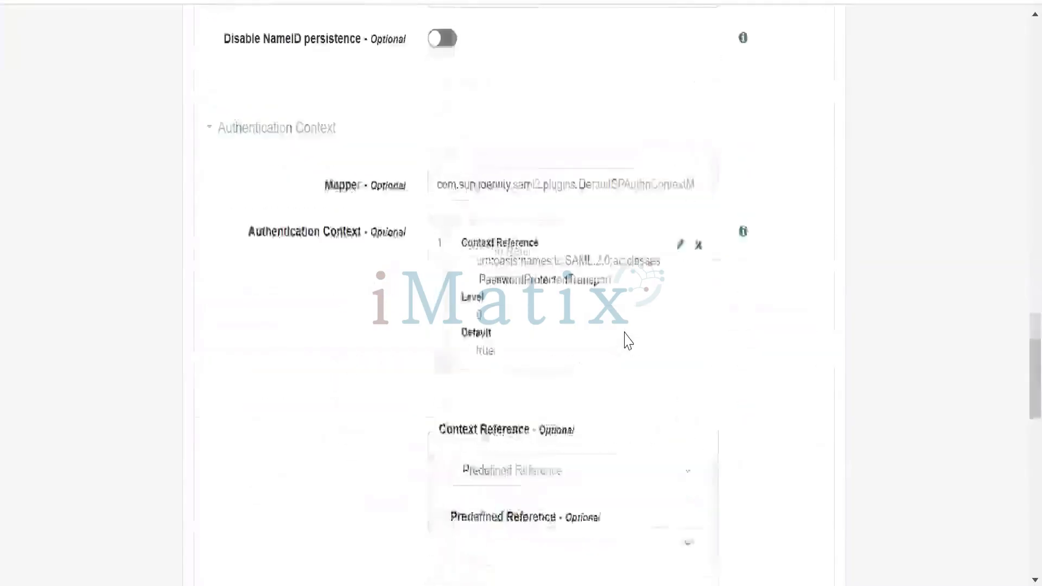
{"action": "scroll", "coordinate": [624, 342], "scroll_direction": "up", "scroll_amount": 20}
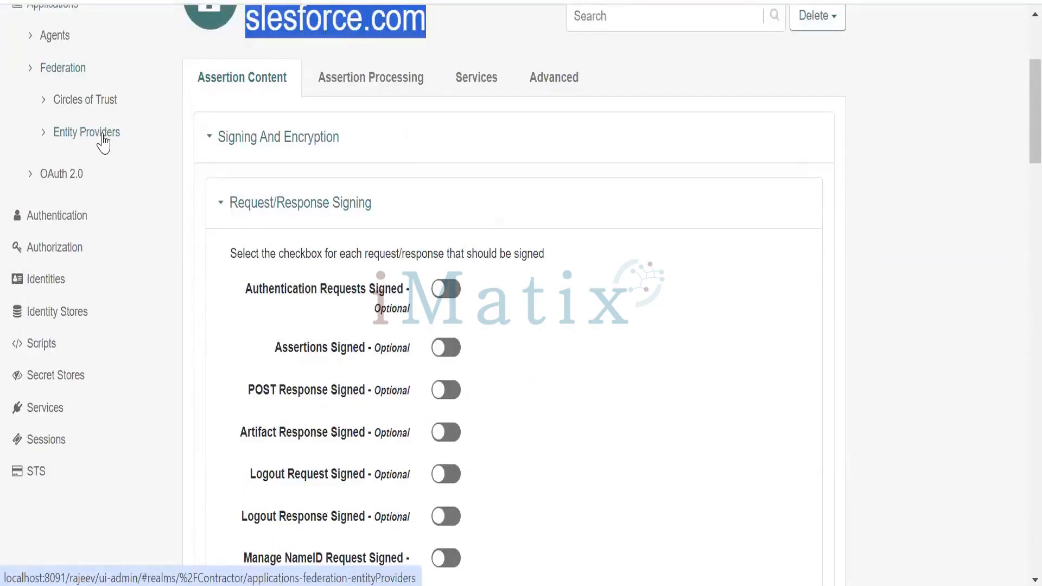
Request the Entity Providers page, agree to log into the new site, and sign in as amAdmin with the account password copied from Notepad++
{"action": "left_click", "coordinate": [103, 142]}
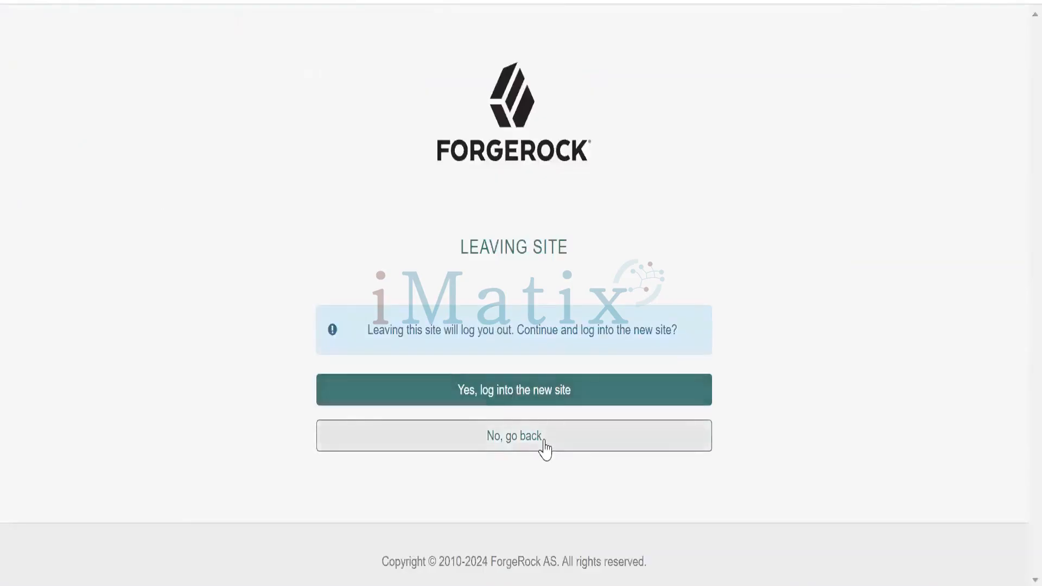
{"action": "left_click", "coordinate": [541, 403]}
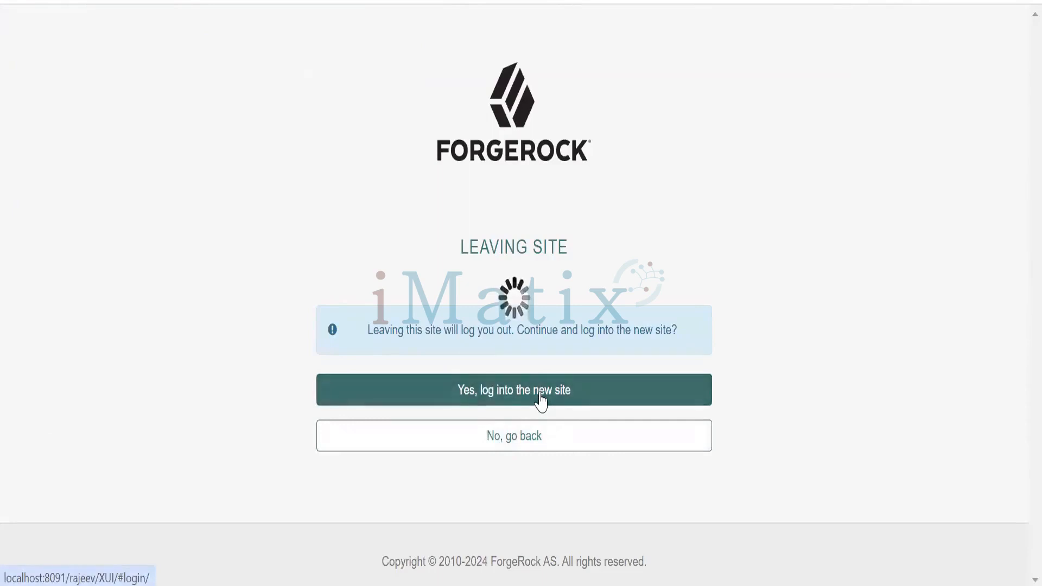
{"action": "left_click", "coordinate": [475, 335]}
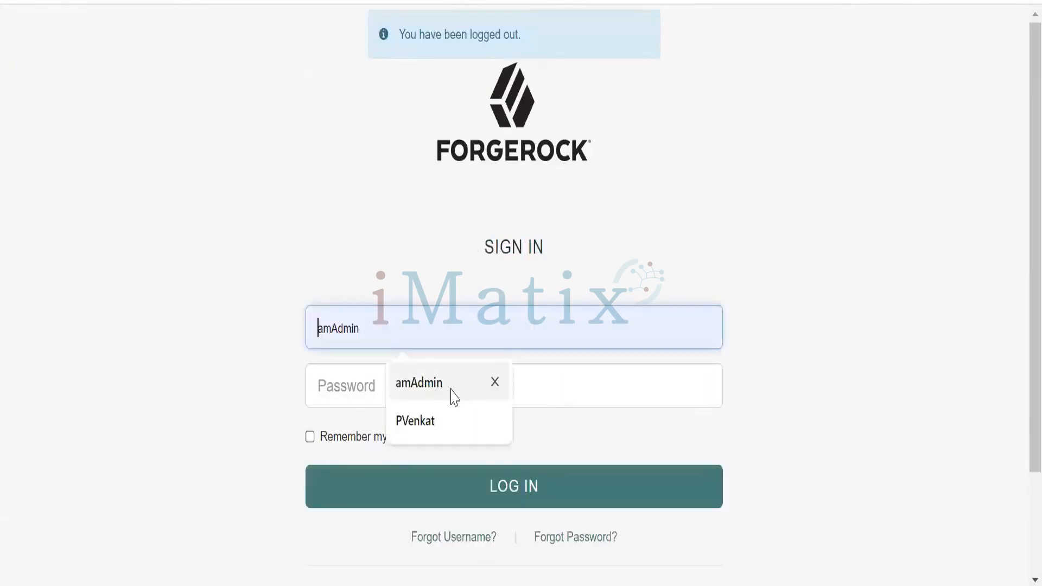
{"action": "left_click", "coordinate": [403, 393]}
{"action": "left_click", "coordinate": [382, 388]}
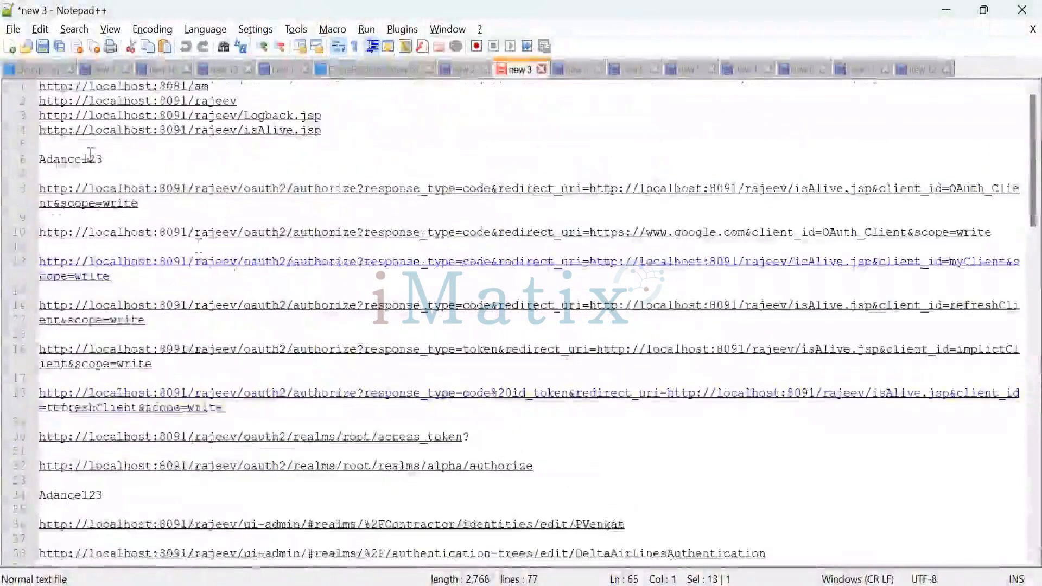
{"action": "double_click", "coordinate": [82, 158]}
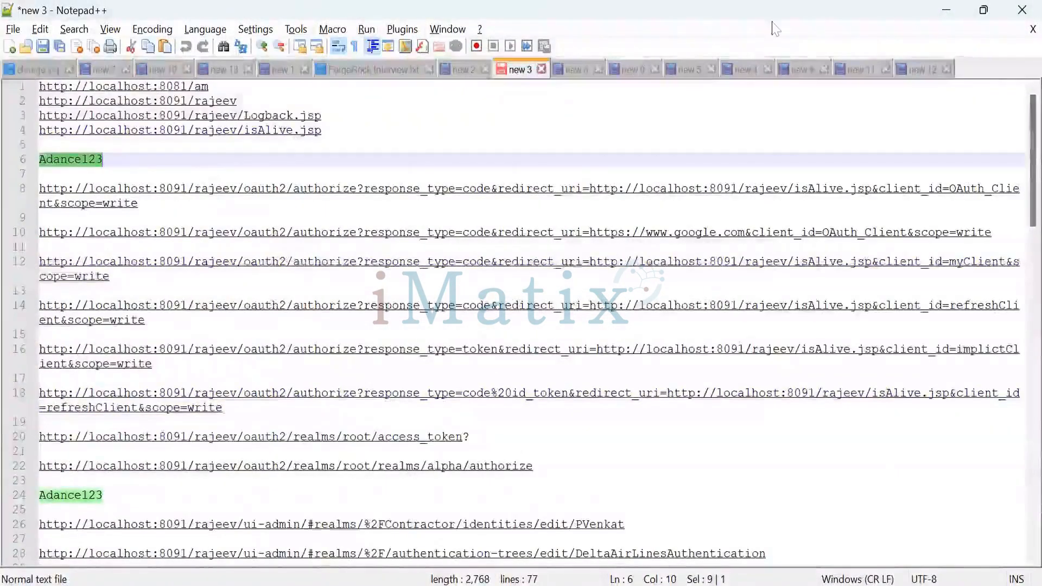
{"action": "left_click", "coordinate": [422, 386]}
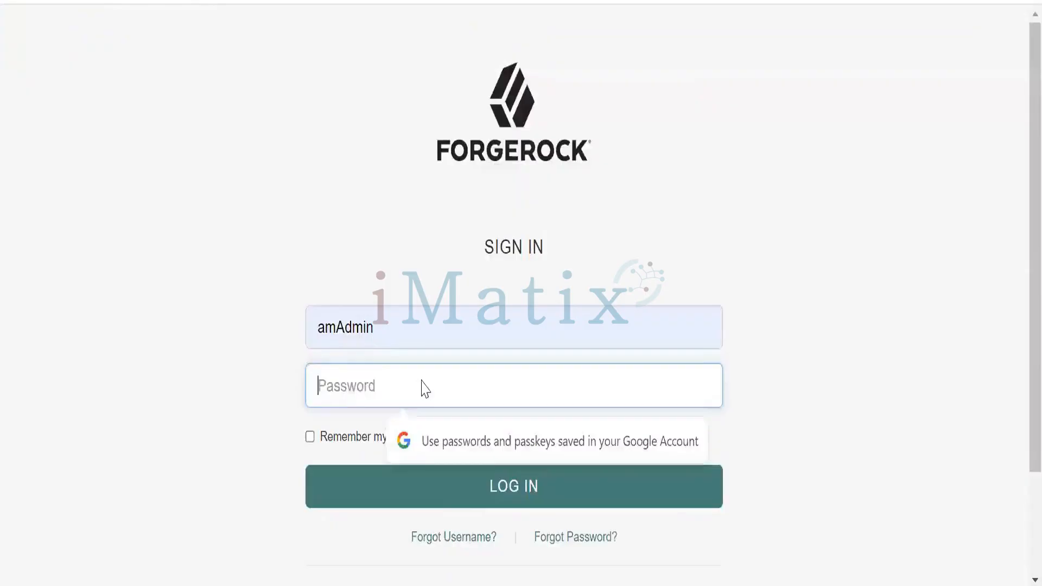
{"action": "key", "text": "ctrl+v"}
{"action": "left_click", "coordinate": [440, 496]}
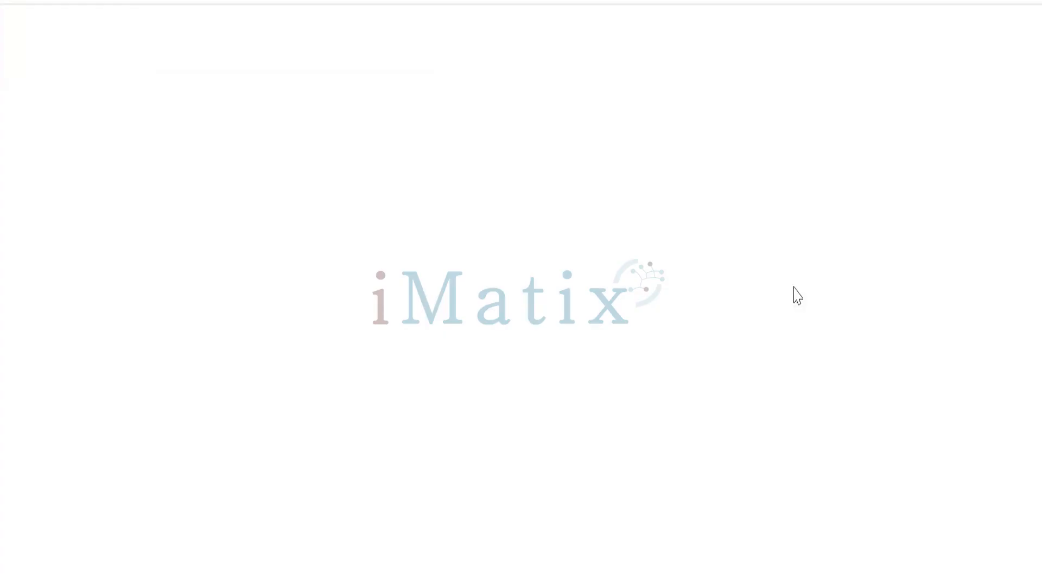
Open the Contractor realm and show its federation Circles of Trust
{"action": "scroll", "coordinate": [669, 360], "scroll_direction": "down", "scroll_amount": 2}
{"action": "scroll", "coordinate": [586, 343], "scroll_direction": "up", "scroll_amount": 2}
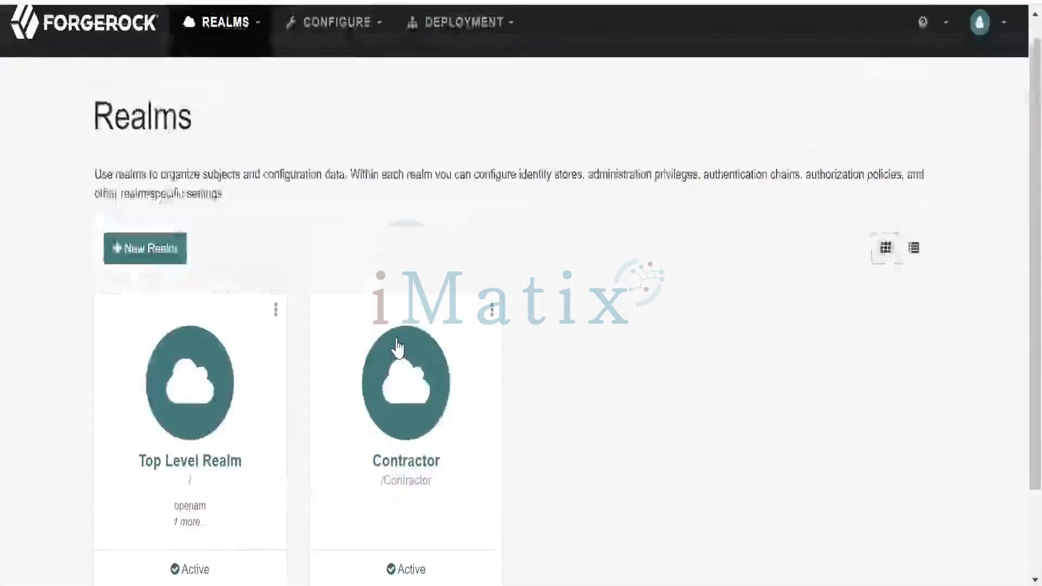
{"action": "left_click", "coordinate": [398, 351]}
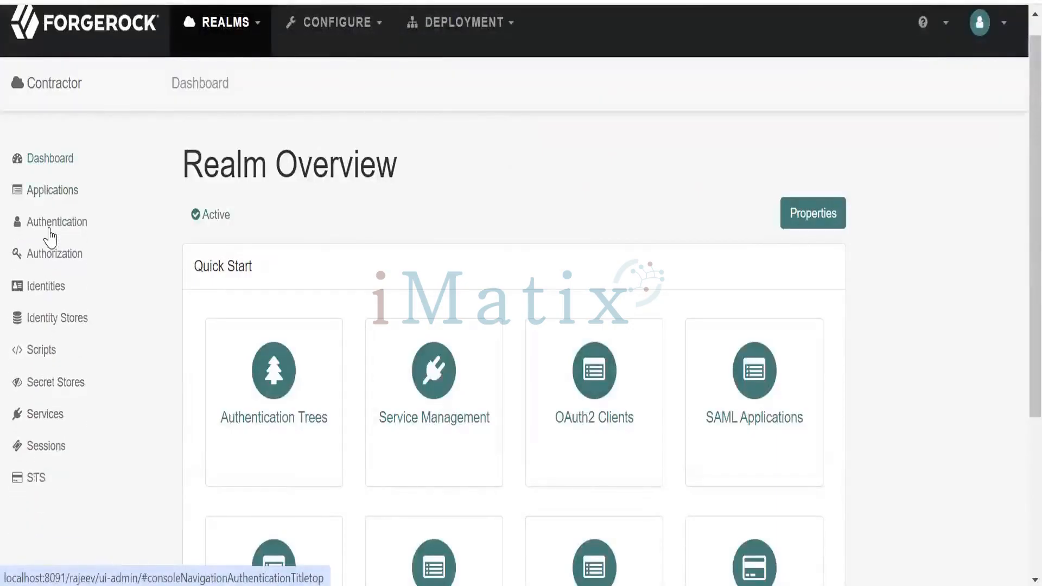
{"action": "mouse_move", "coordinate": [44, 196]}
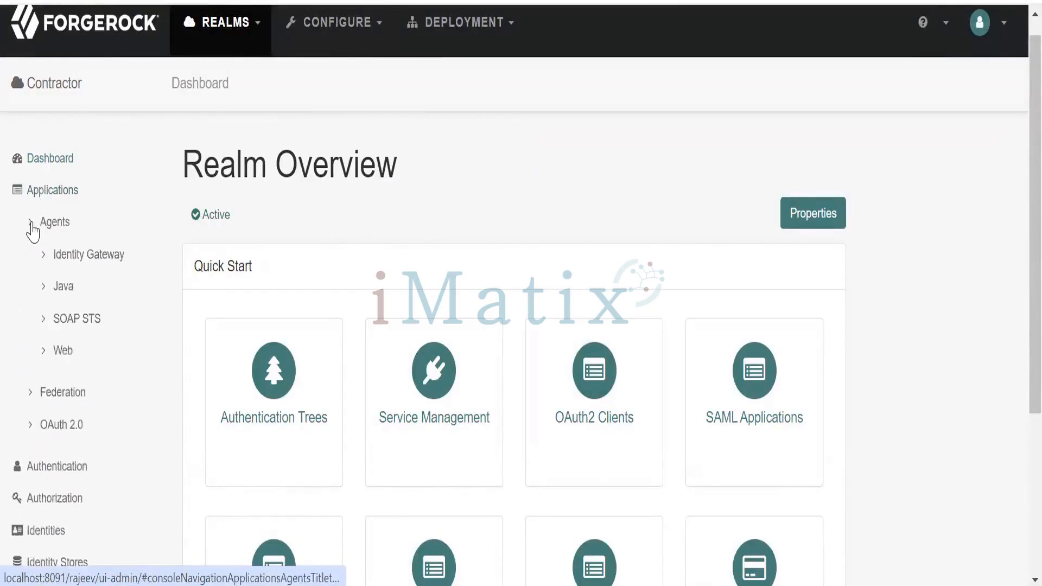
{"action": "mouse_move", "coordinate": [31, 272]}
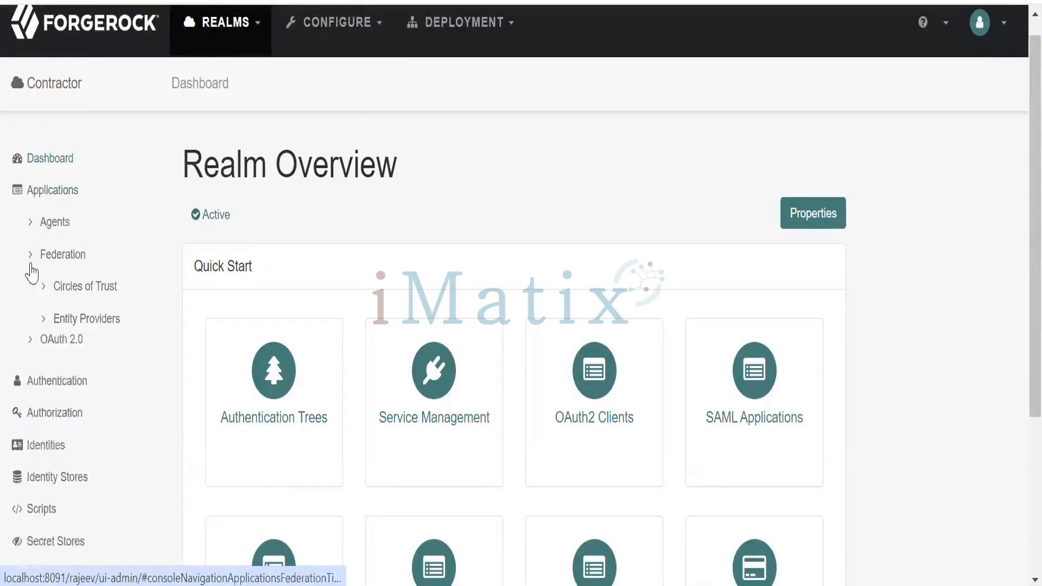
{"action": "left_click", "coordinate": [60, 288]}
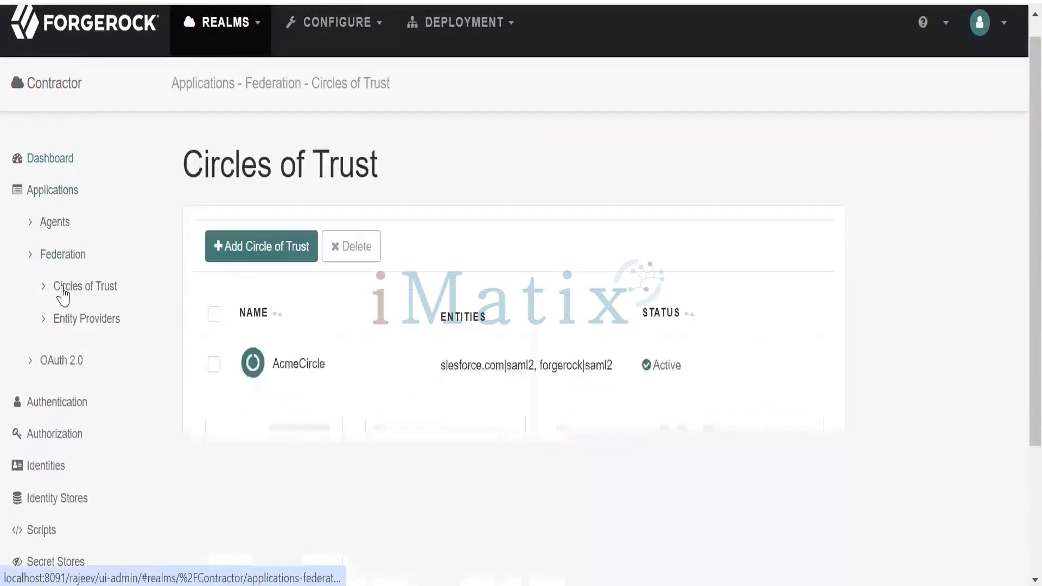
Open the hosted slesforce.com service provider from the realm's entity providers and look over its assertion content settings
{"action": "left_click", "coordinate": [91, 321]}
{"action": "scroll", "coordinate": [380, 413], "scroll_direction": "down", "scroll_amount": 2}
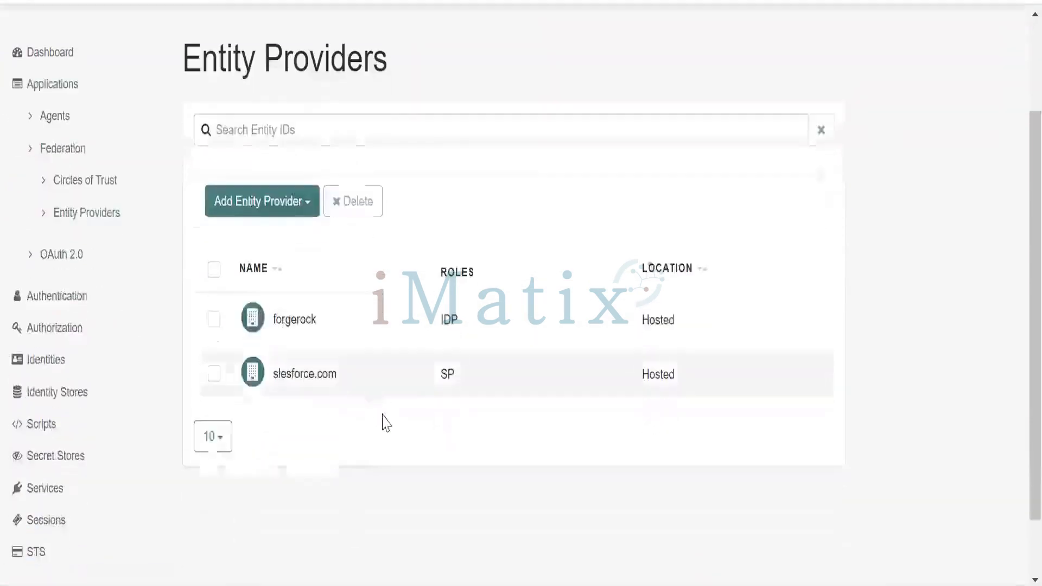
{"action": "left_click", "coordinate": [305, 383]}
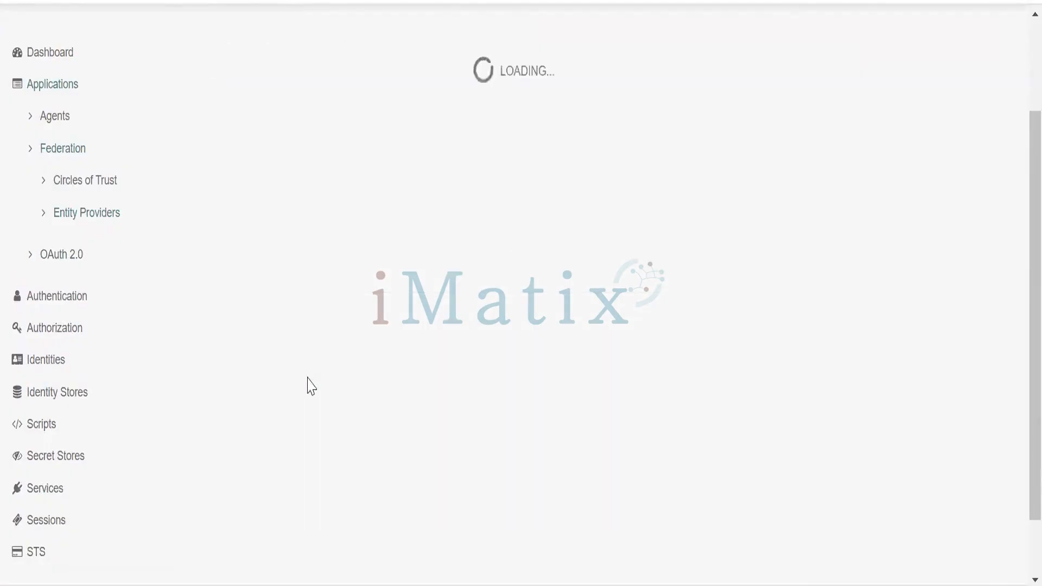
{"action": "scroll", "coordinate": [584, 367], "scroll_direction": "down", "scroll_amount": 13}
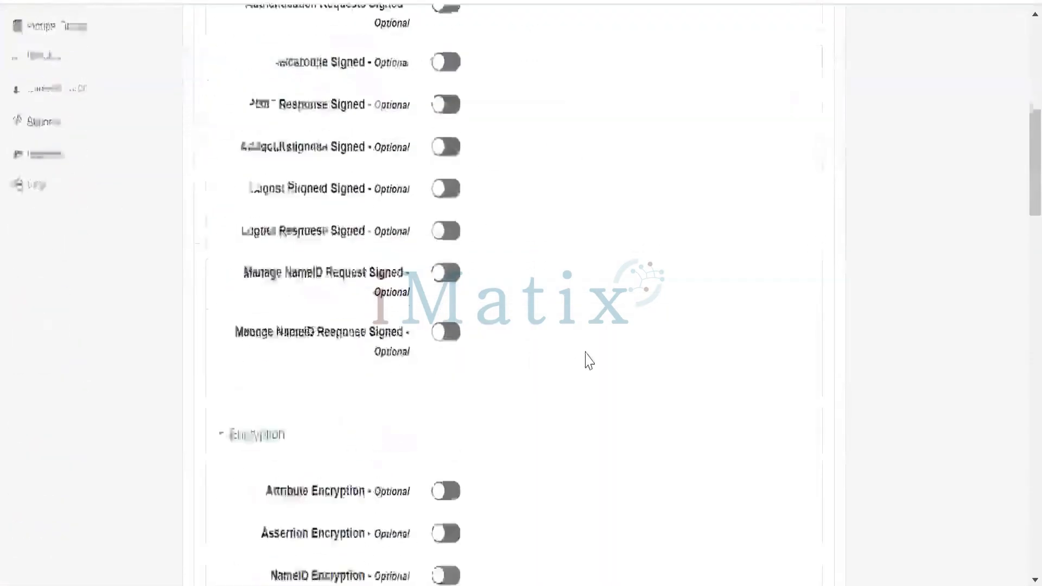
{"action": "scroll", "coordinate": [586, 351], "scroll_direction": "up", "scroll_amount": 15}
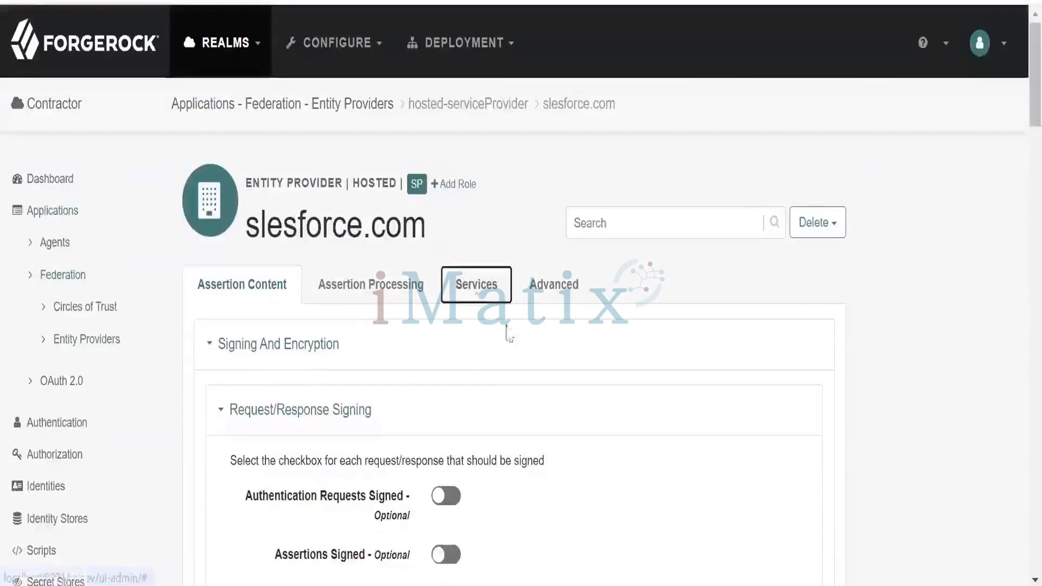
Open slesforce.com's service settings and look over the single logout endpoints and the binding types offered there
{"action": "left_click", "coordinate": [477, 284]}
{"action": "scroll", "coordinate": [587, 384], "scroll_direction": "down", "scroll_amount": 5}
{"action": "scroll", "coordinate": [593, 388], "scroll_direction": "down", "scroll_amount": 8}
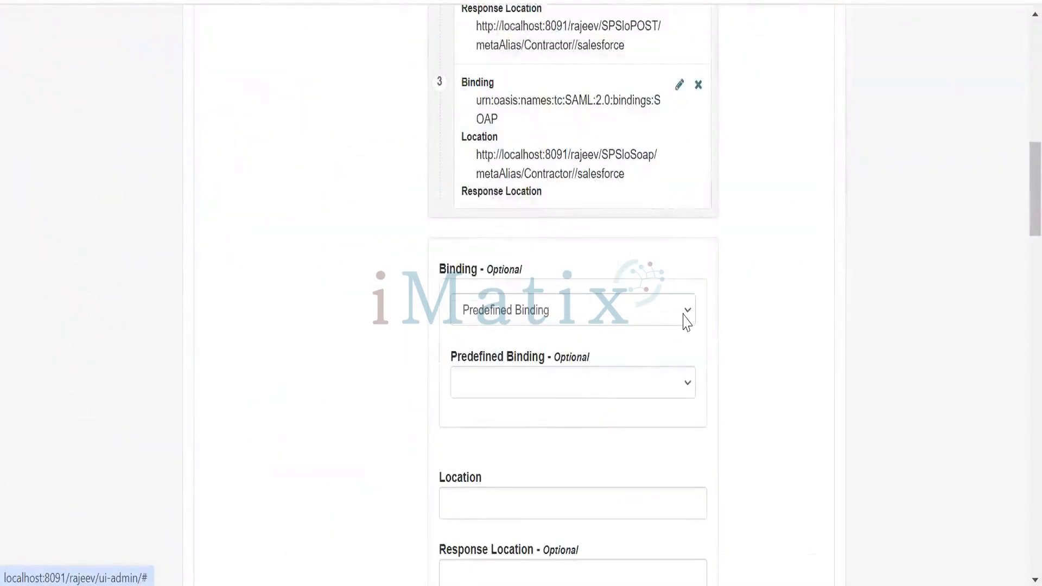
{"action": "left_click", "coordinate": [687, 321]}
{"action": "left_click", "coordinate": [722, 303]}
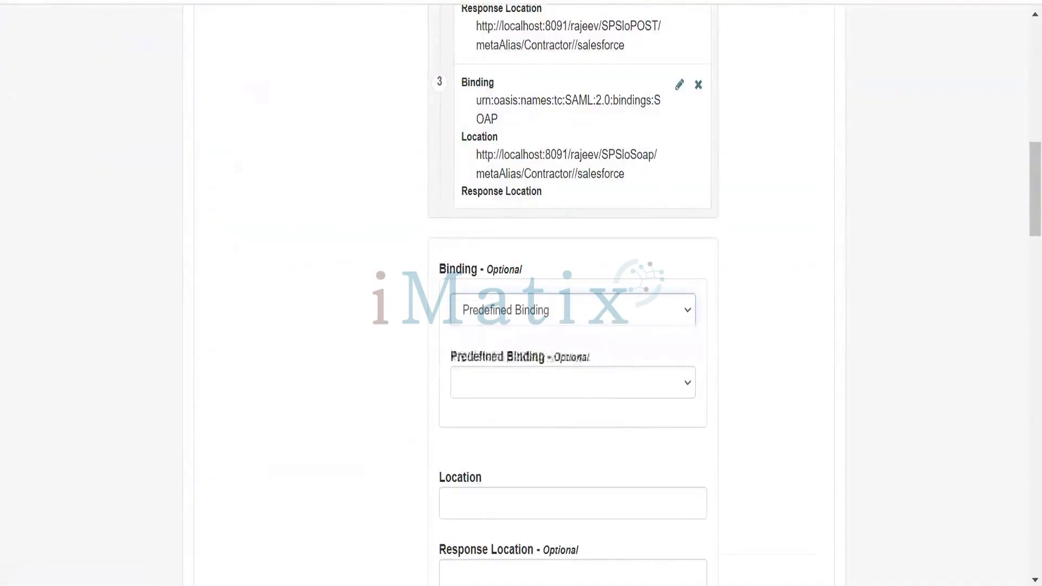
Review the Manage NameID and Assertion Consumer Service endpoints along with the binding types offered for each
{"action": "scroll", "coordinate": [743, 325], "scroll_direction": "down", "scroll_amount": 1}
{"action": "scroll", "coordinate": [743, 326], "scroll_direction": "down", "scroll_amount": 12}
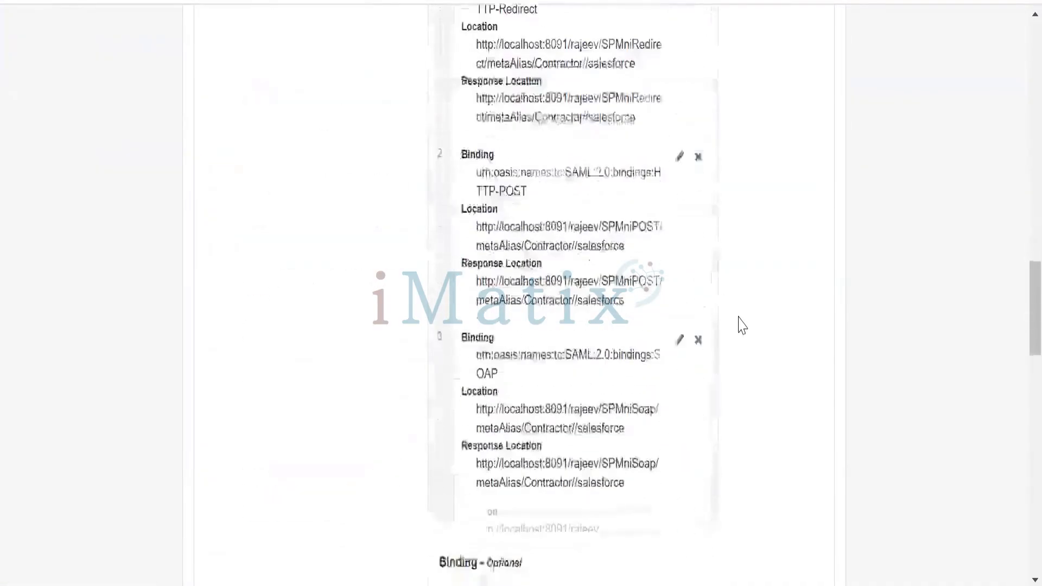
{"action": "scroll", "coordinate": [742, 330], "scroll_direction": "down", "scroll_amount": 7}
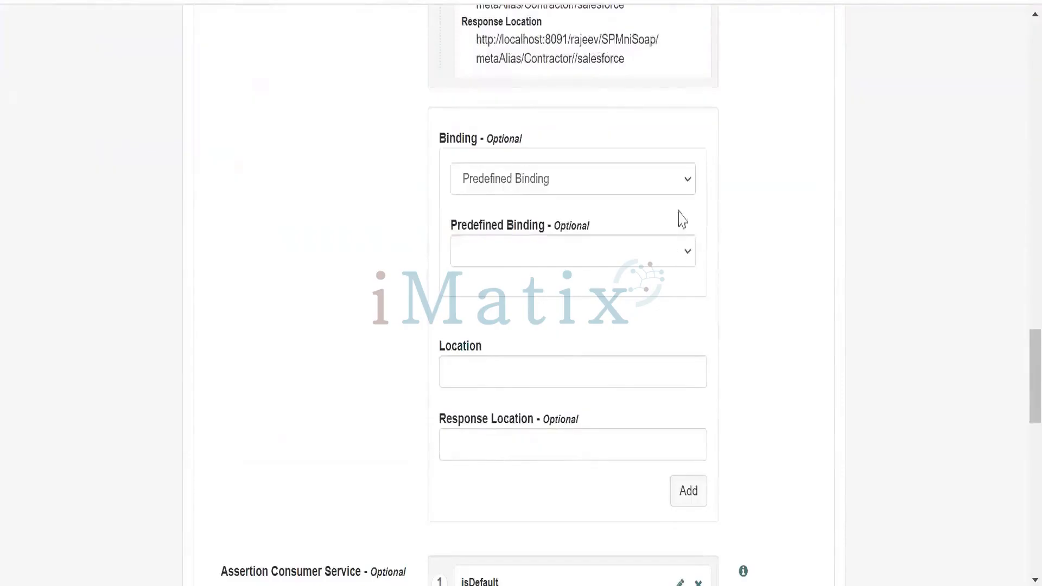
{"action": "left_click", "coordinate": [688, 187]}
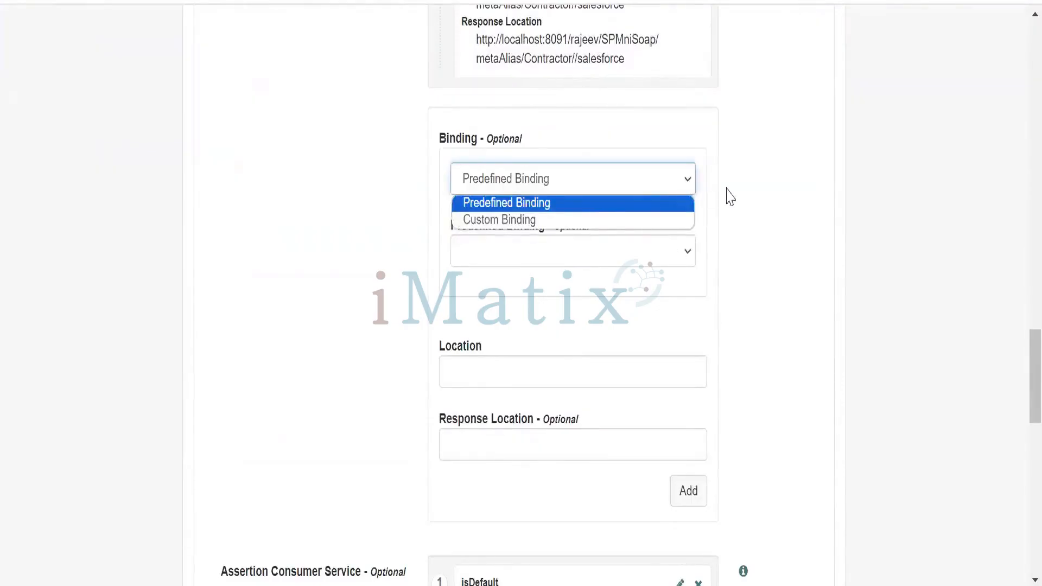
{"action": "left_click", "coordinate": [730, 197]}
{"action": "scroll", "coordinate": [735, 261], "scroll_direction": "down", "scroll_amount": 9}
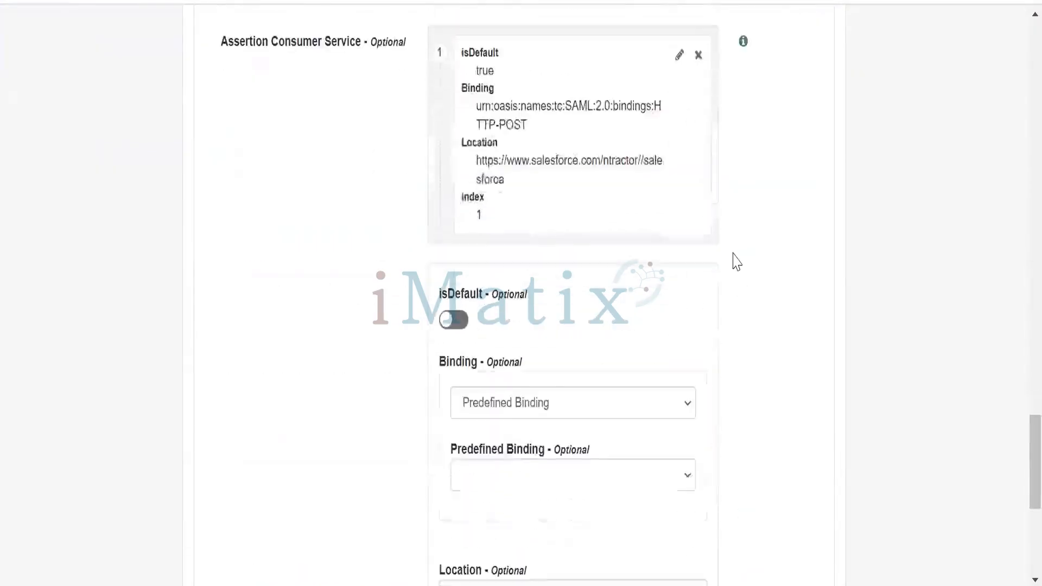
{"action": "left_click", "coordinate": [693, 409]}
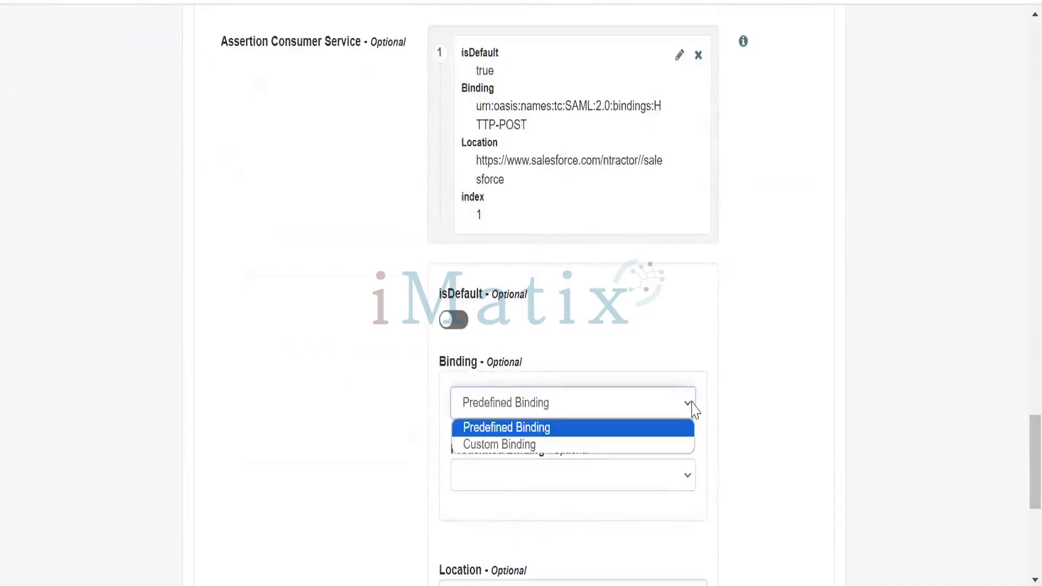
{"action": "left_click", "coordinate": [733, 358]}
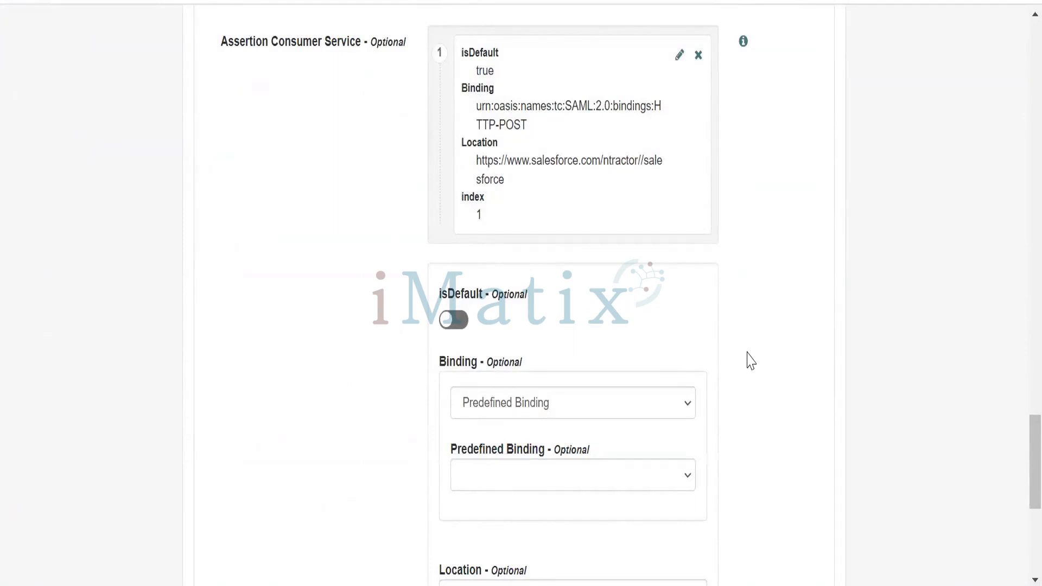
Edit the default Assertion Consumer Service entry, set its predefined binding to HTTP-Artifact and update the entry
{"action": "scroll", "coordinate": [751, 353], "scroll_direction": "up", "scroll_amount": 2}
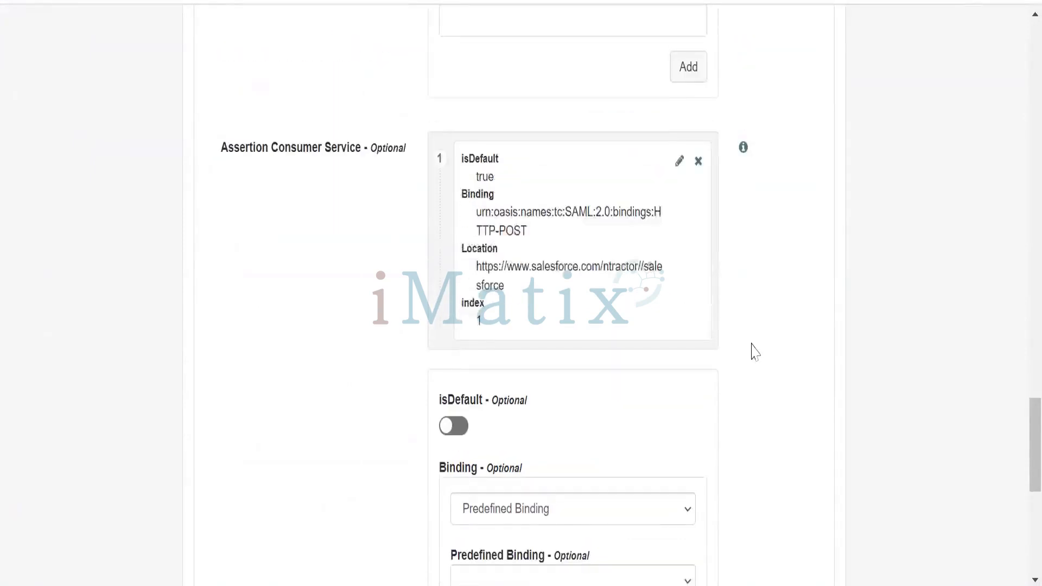
{"action": "left_click", "coordinate": [679, 166]}
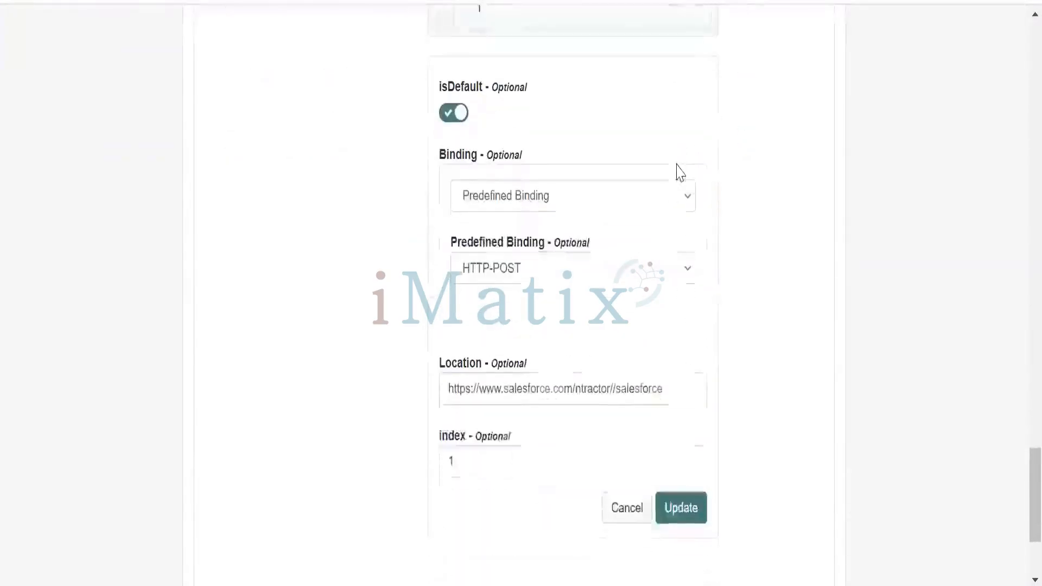
{"action": "left_click", "coordinate": [688, 270]}
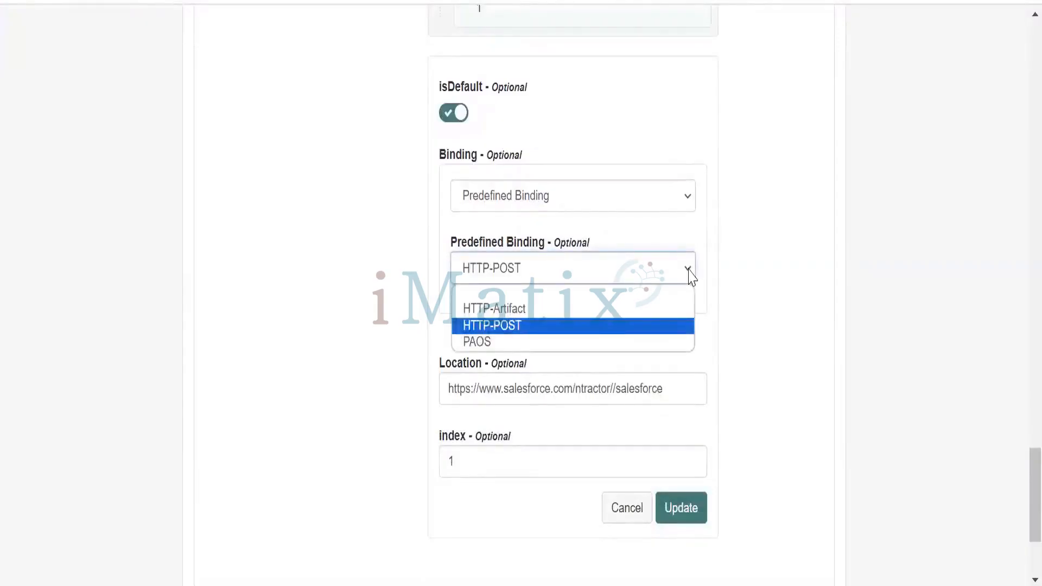
{"action": "left_click", "coordinate": [676, 311]}
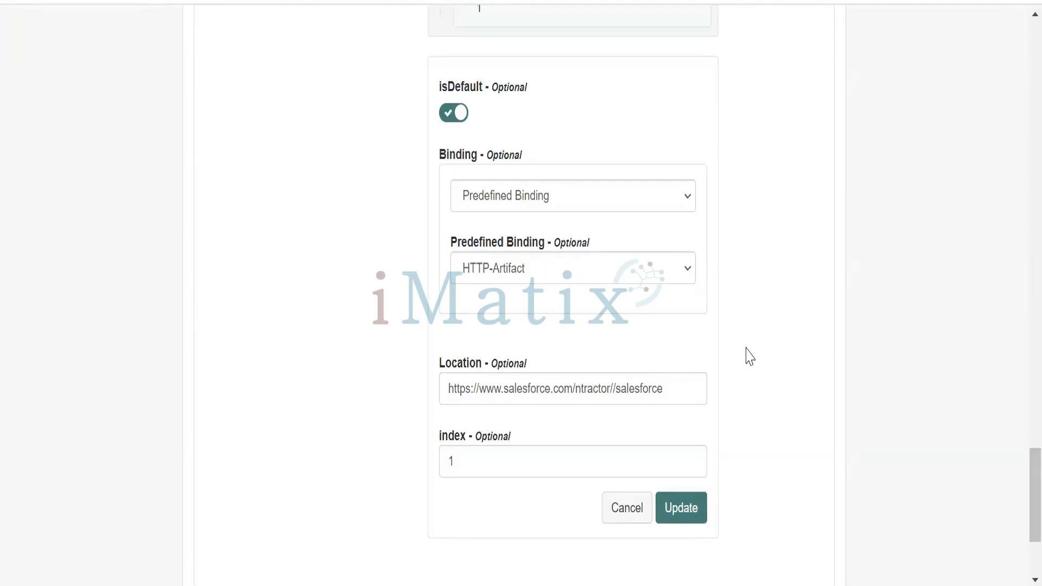
{"action": "scroll", "coordinate": [756, 377], "scroll_direction": "down", "scroll_amount": 2}
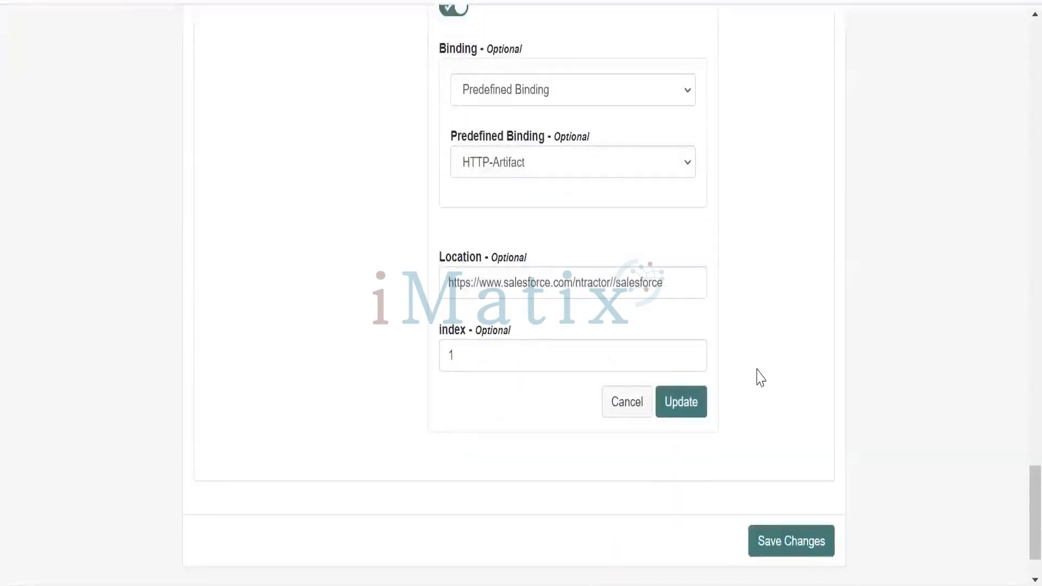
{"action": "left_click", "coordinate": [682, 402]}
{"action": "scroll", "coordinate": [767, 400], "scroll_direction": "up", "scroll_amount": 3}
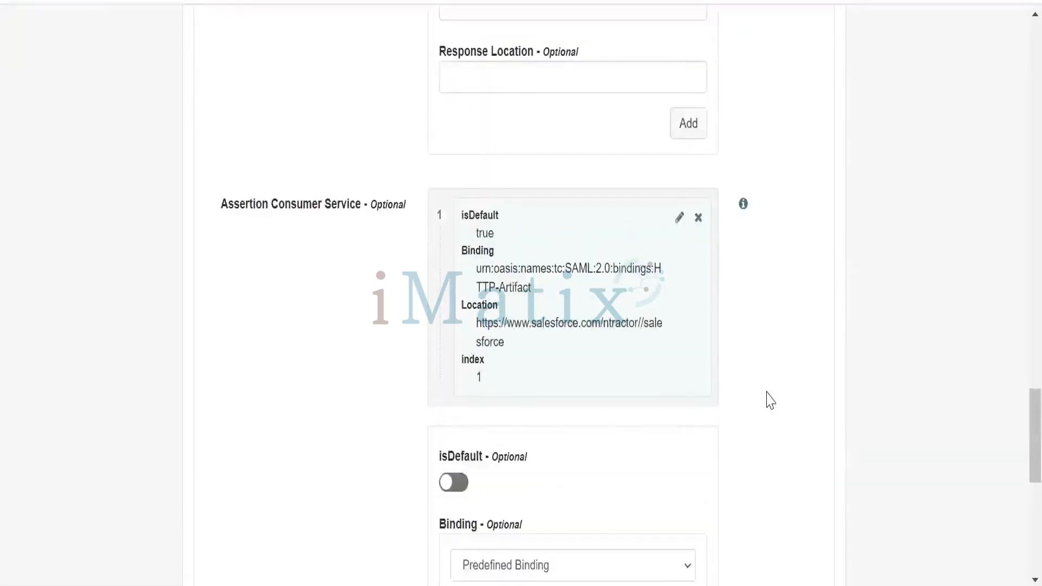
Save the changed service settings of the slesforce.com service provider
{"action": "scroll", "coordinate": [770, 401], "scroll_direction": "down", "scroll_amount": 10}
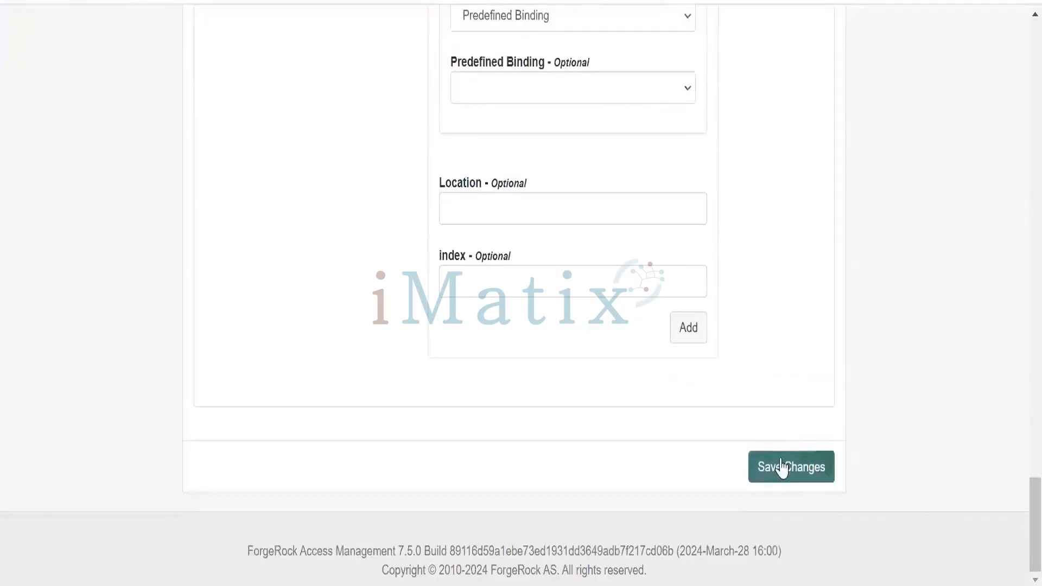
{"action": "left_click", "coordinate": [782, 466]}
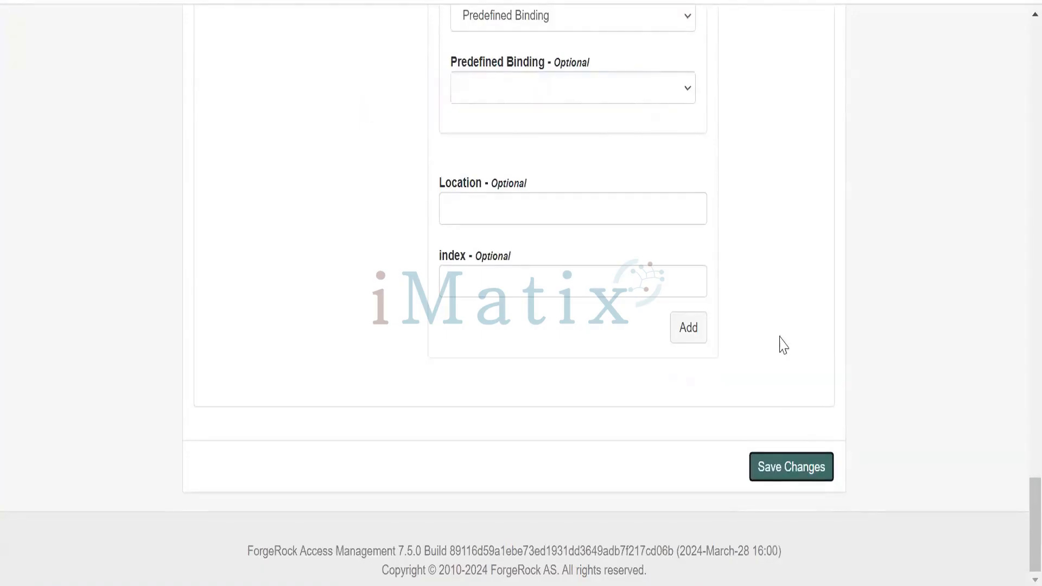
{"action": "scroll", "coordinate": [786, 280], "scroll_direction": "up", "scroll_amount": 4}
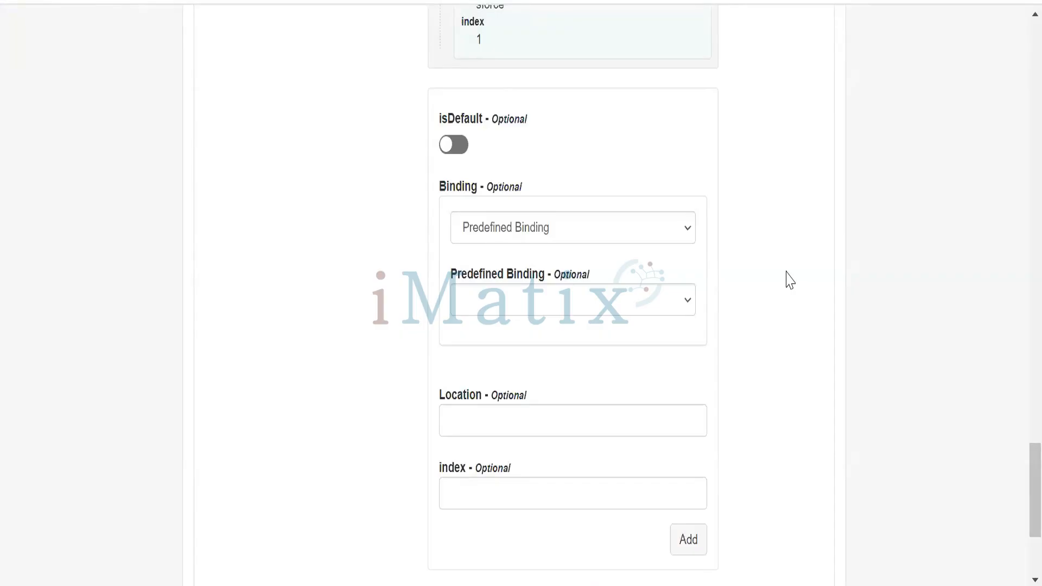
{"action": "scroll", "coordinate": [790, 280], "scroll_direction": "down", "scroll_amount": 4}
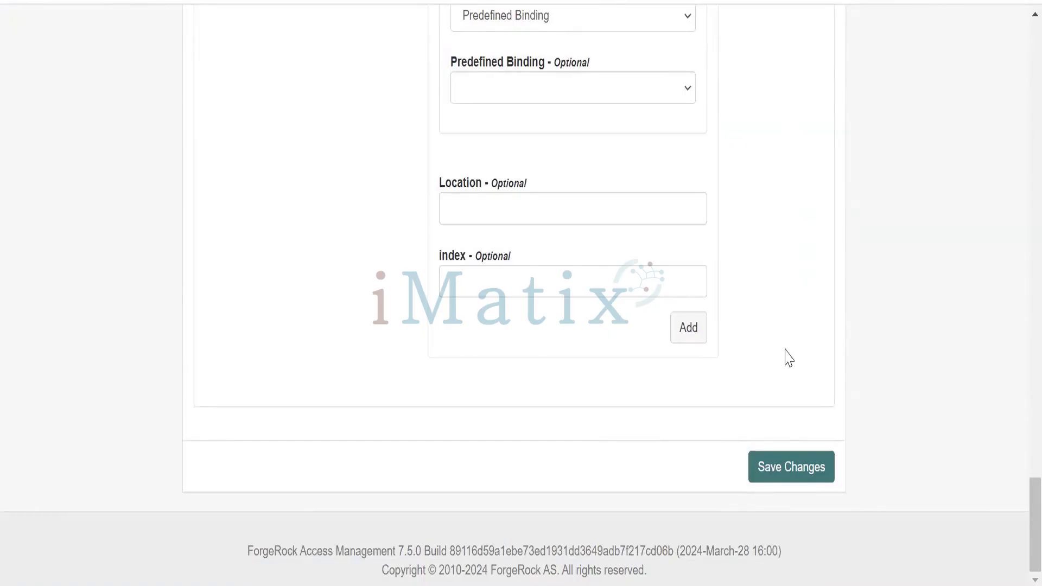
{"action": "left_click", "coordinate": [788, 469]}
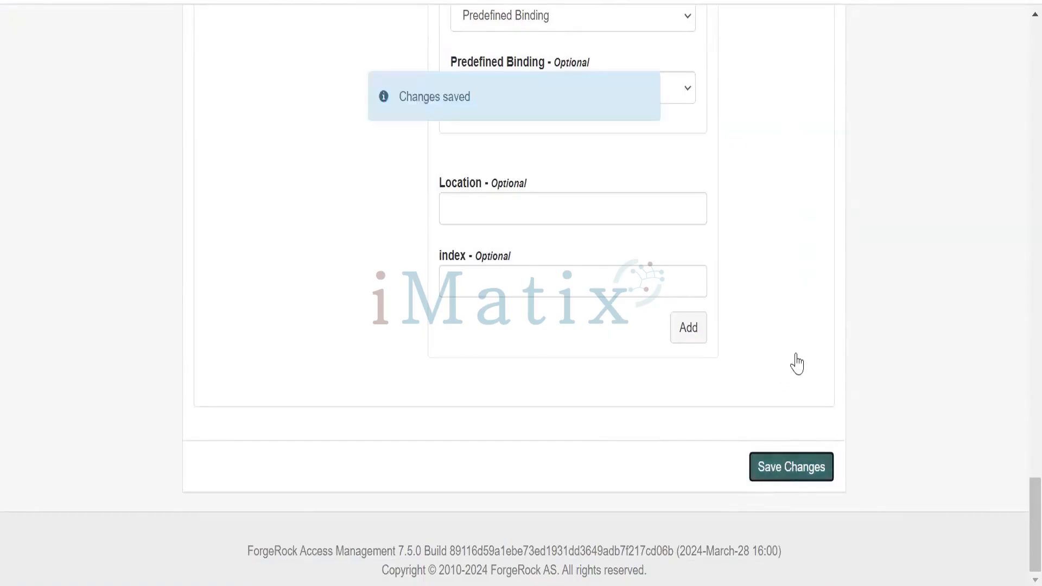
{"action": "scroll", "coordinate": [819, 361], "scroll_direction": "up", "scroll_amount": 4}
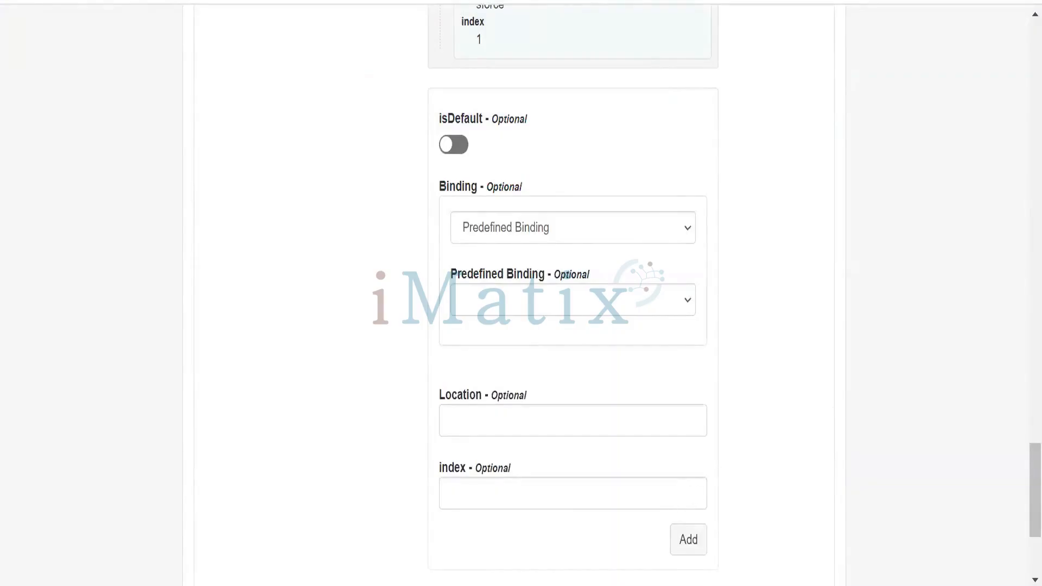
Copy the idpSSOInit.jsp URL with spEntityID=slesforce.com from Notepad++ and open it in a new browser tab, viewing the resulting page
{"action": "key", "text": "alt+Tab"}
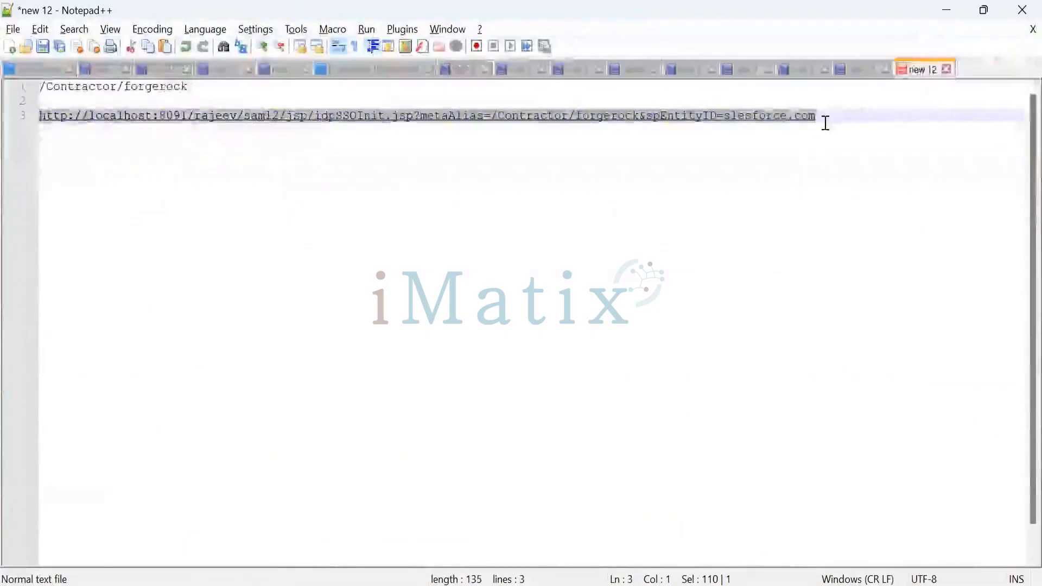
{"action": "left_click", "coordinate": [827, 123]}
{"action": "left_click_drag", "start_coordinate": [823, 115], "coordinate": [39, 114]}
{"action": "key", "text": "ctrl+c"}
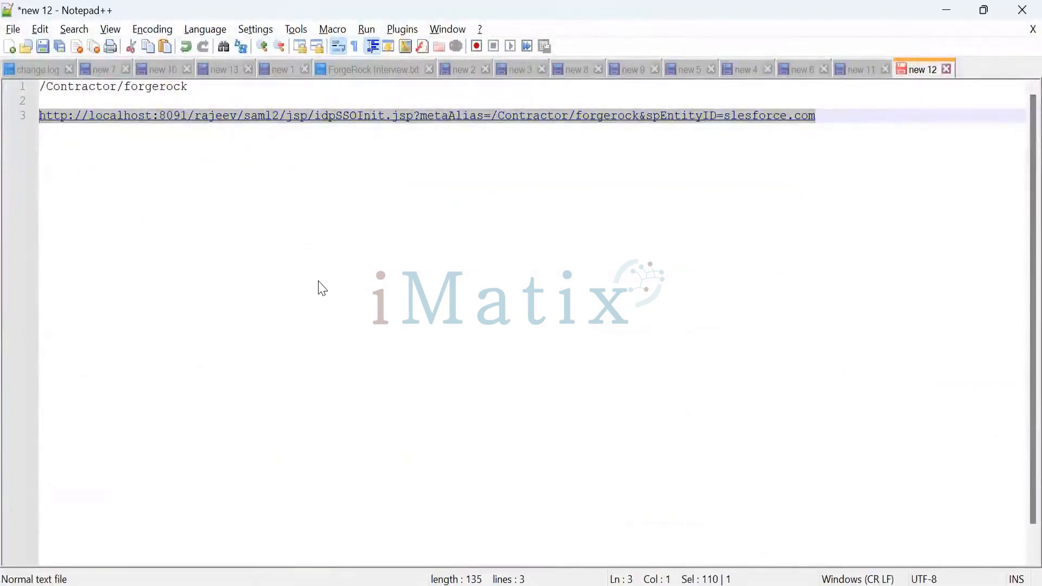
{"action": "left_click", "coordinate": [943, 13]}
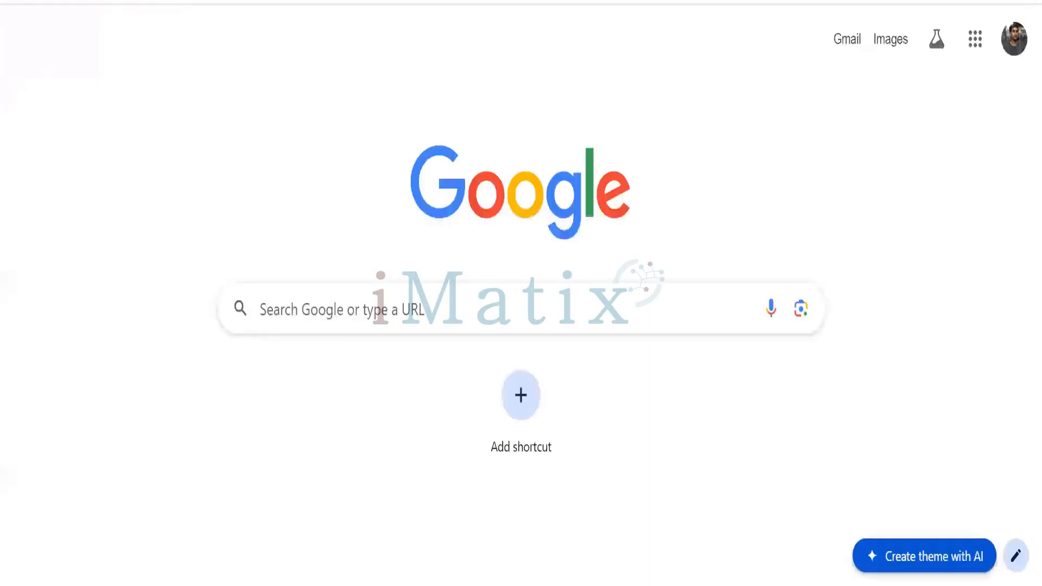
{"action": "key", "text": "ctrl+l"}
{"action": "key", "text": "ctrl+v"}
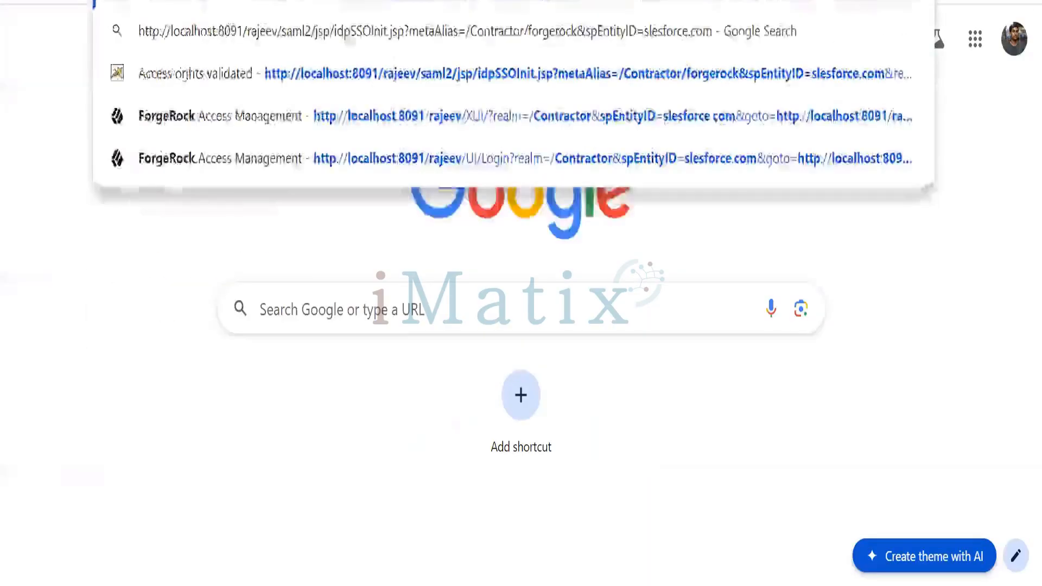
{"action": "key", "text": "Return"}
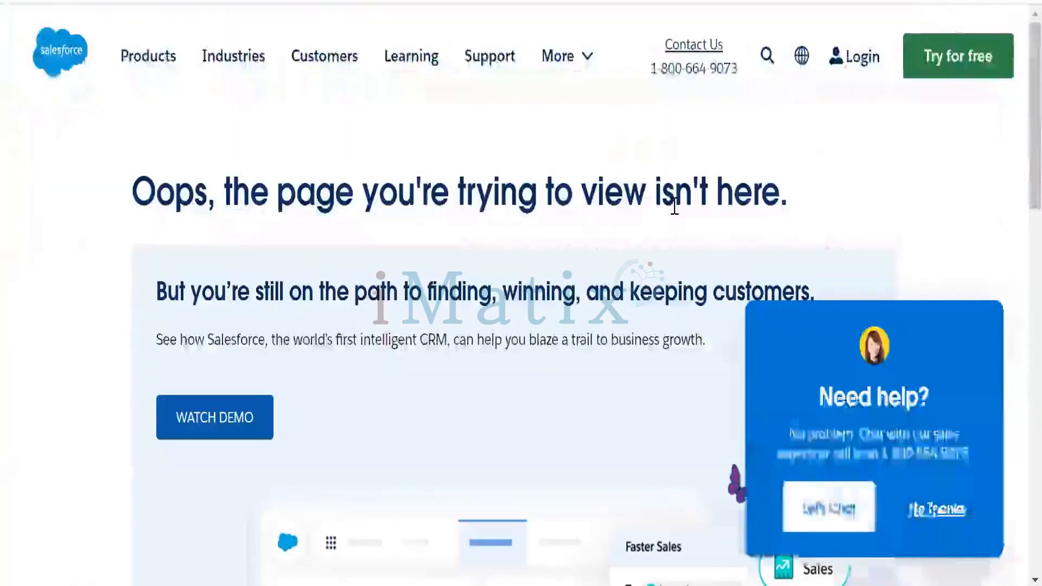
{"action": "scroll", "coordinate": [674, 206], "scroll_direction": "down", "scroll_amount": 2}
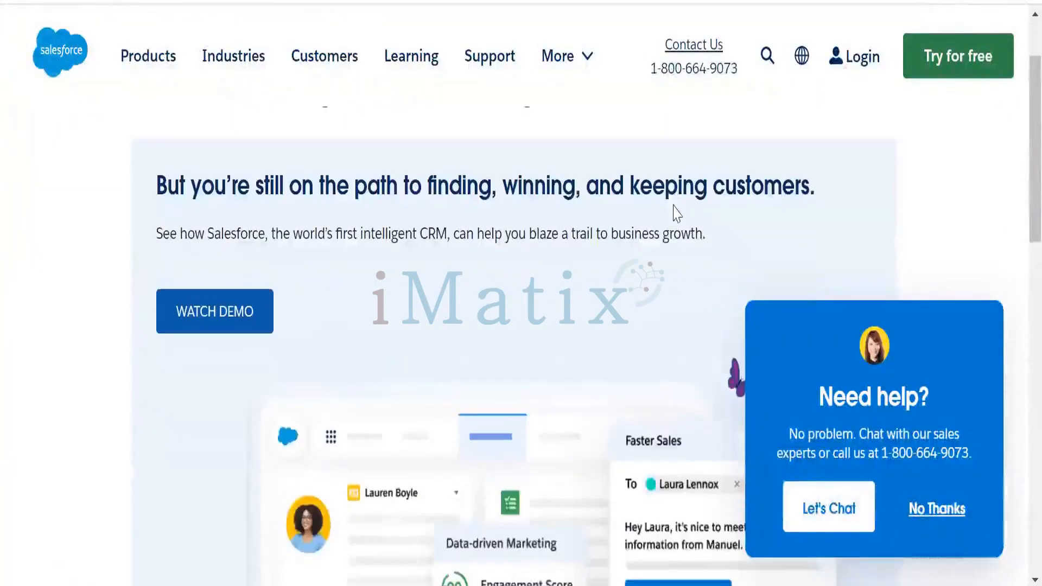
{"action": "scroll", "coordinate": [676, 212], "scroll_direction": "up", "scroll_amount": 2}
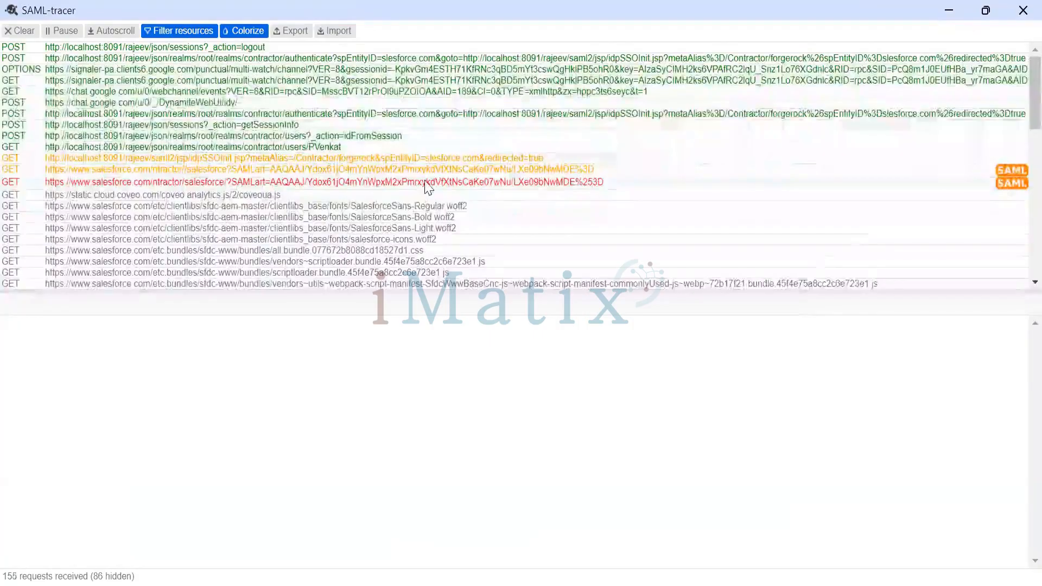
In SAML-tracer, inspect the salesforce.com requests carrying SAMLart, including the artifact's Source ID, and the HTTP details of the preceding idpSSOInit.jsp request
{"action": "left_click", "coordinate": [426, 184]}
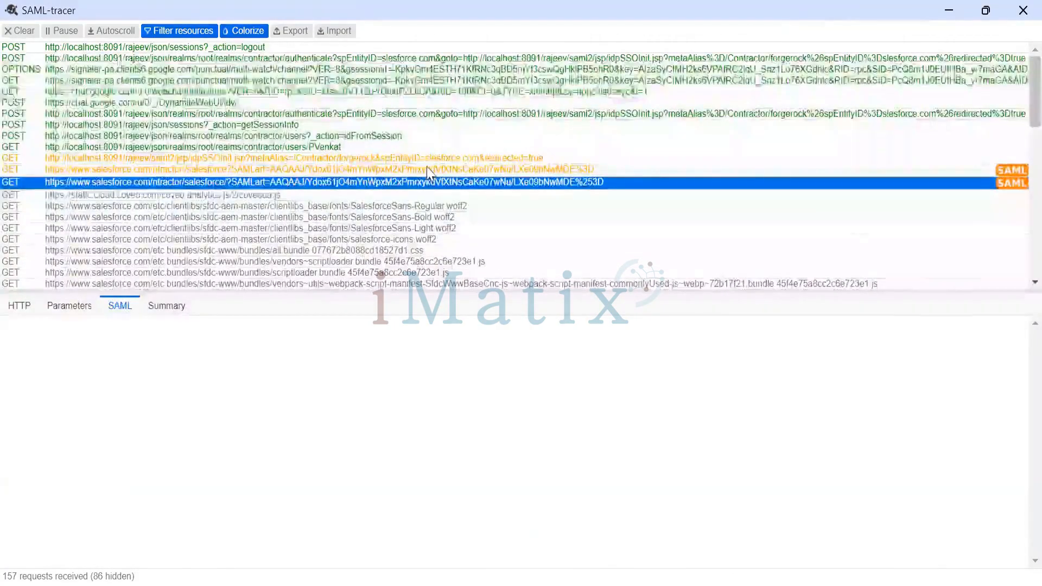
{"action": "left_click", "coordinate": [428, 169]}
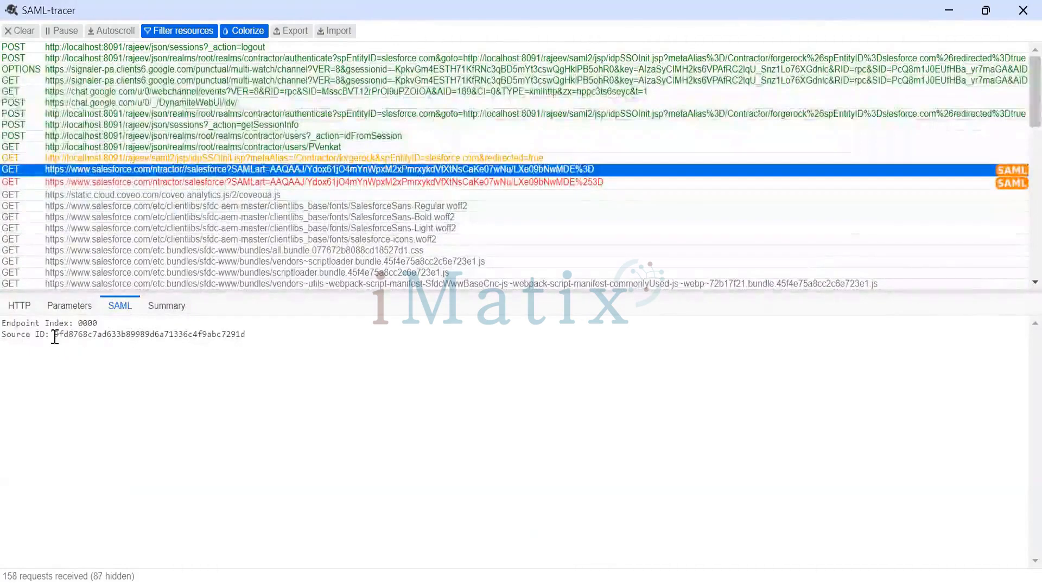
{"action": "left_click_drag", "start_coordinate": [55, 335], "coordinate": [247, 335]}
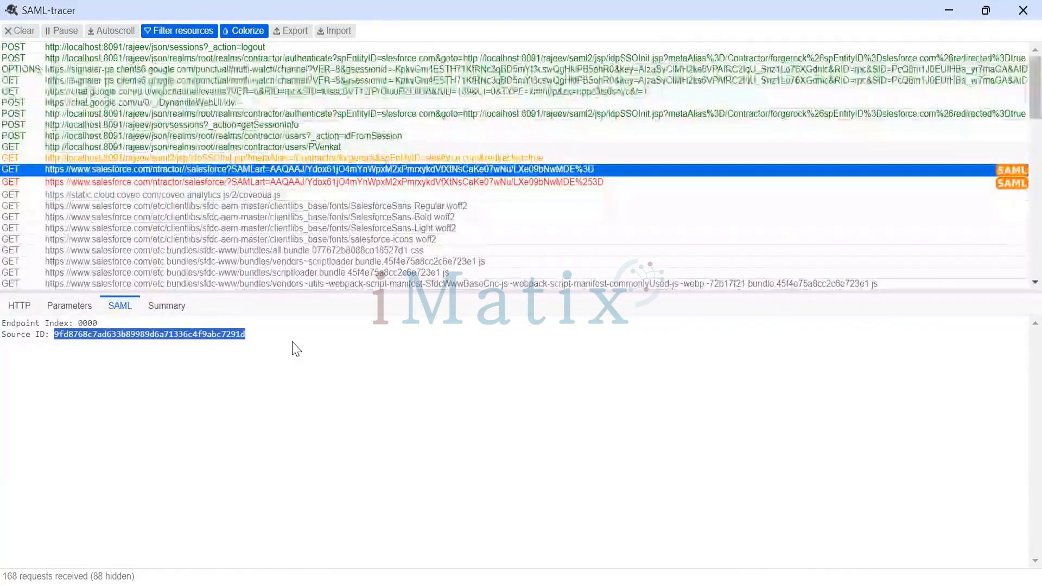
{"action": "left_click", "coordinate": [335, 157]}
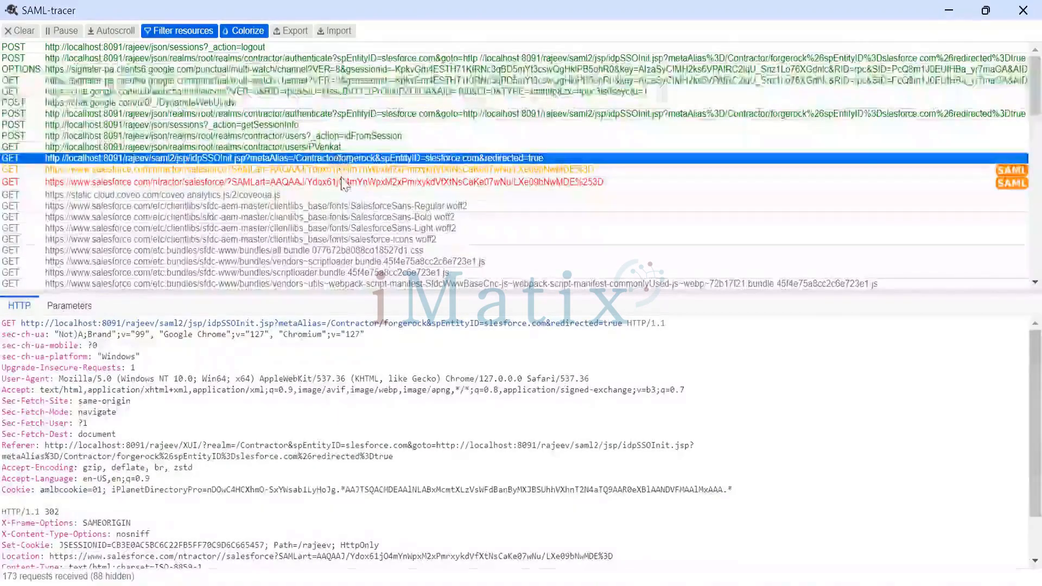
{"action": "left_click", "coordinate": [342, 170]}
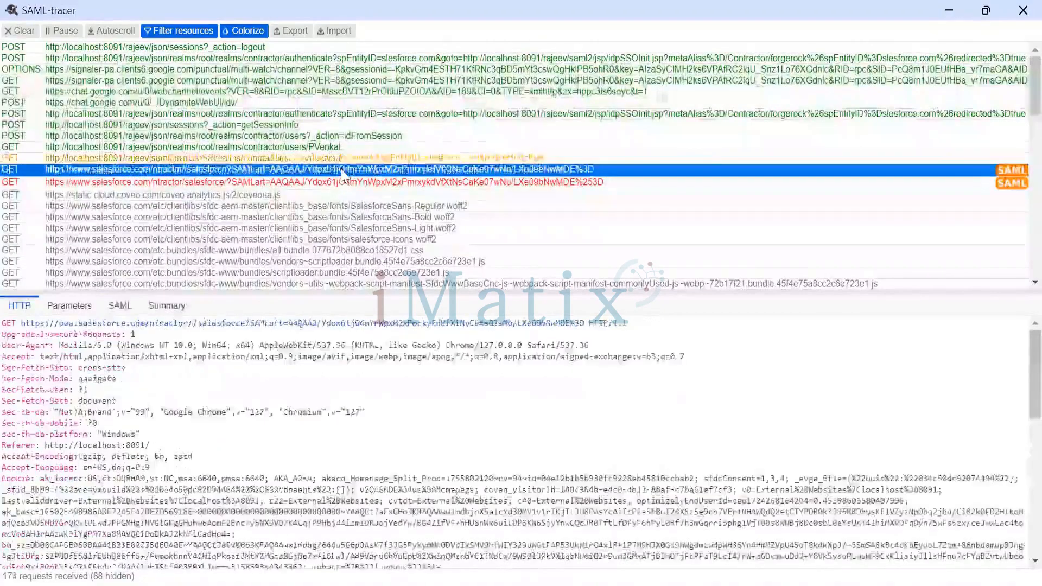